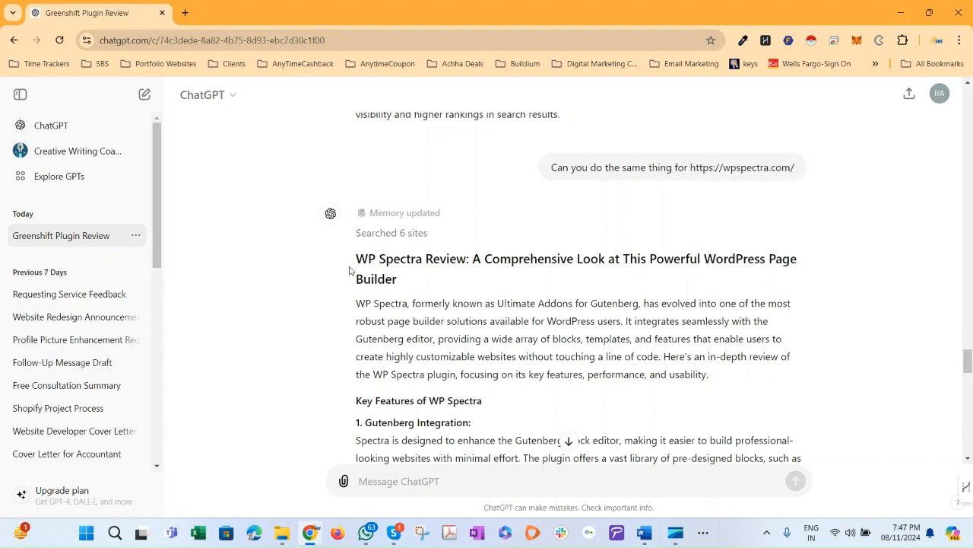
# - Copy the heading "WP Spectra Review: A Comprehensive Look at This Powerful WordPress Page Builder" from ChatGPT and switch to the Sun BPO Solutions site window
pyautogui.moveTo(357, 257); pyautogui.dragTo(398, 280)
pyautogui.hotkey('ctrl', 'c')
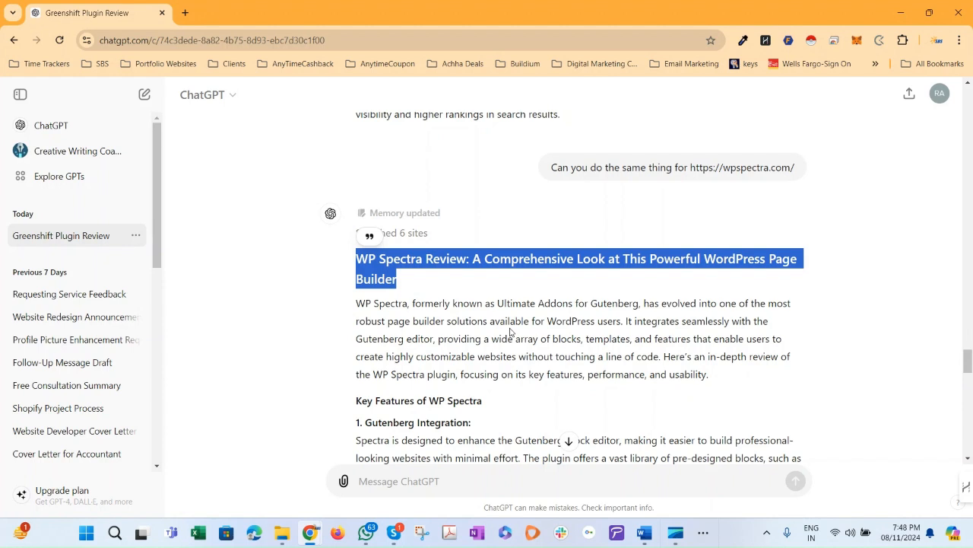
pyautogui.hotkey('alt', 'Tab')
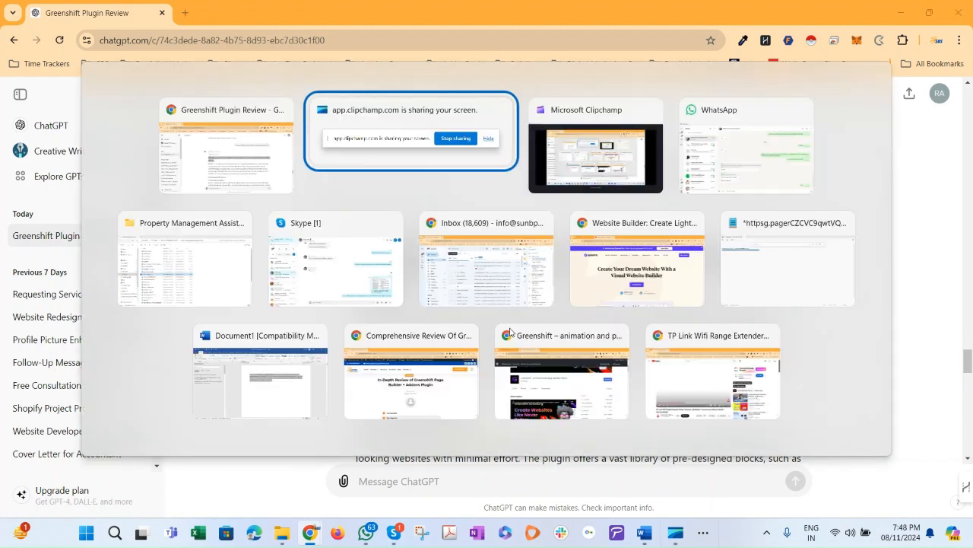
pyautogui.hotkey('alt', 'Tab')
pyautogui.hotkey('alt', 'Tab')
pyautogui.hotkey('alt', 'Tab')
pyautogui.hotkey('alt', 'Tab')
pyautogui.hotkey('alt', 'Tab')
pyautogui.hotkey('alt', 'Tab')
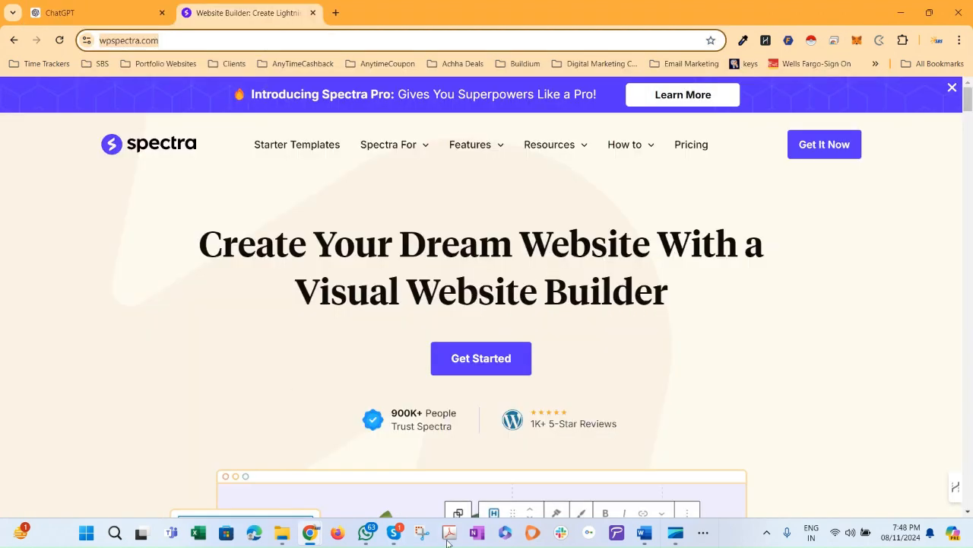
pyautogui.click(366, 533)
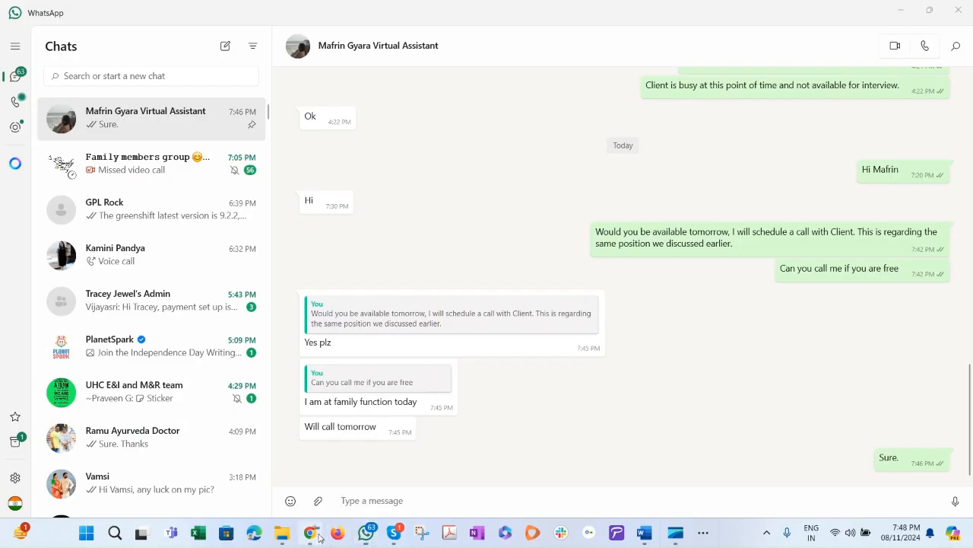
pyautogui.moveTo(312, 535)
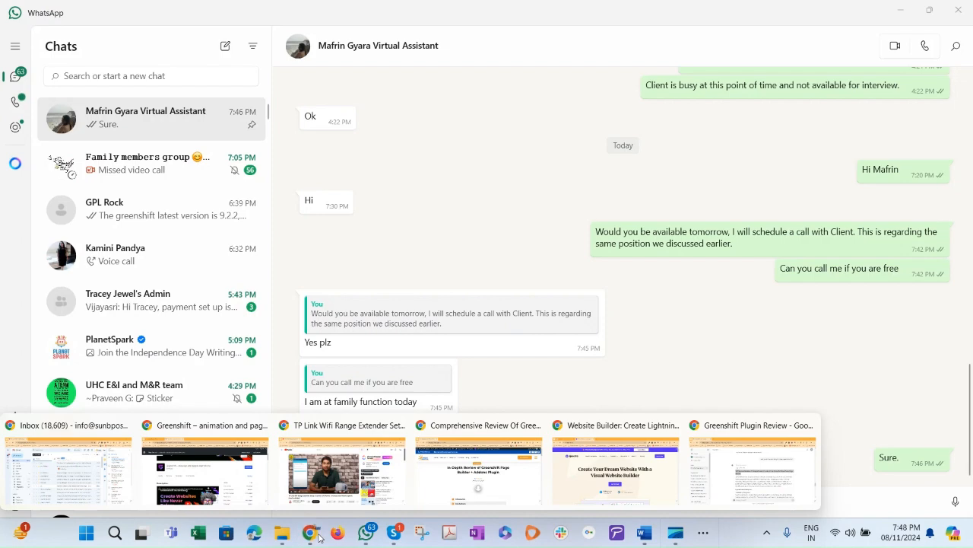
pyautogui.click(432, 498)
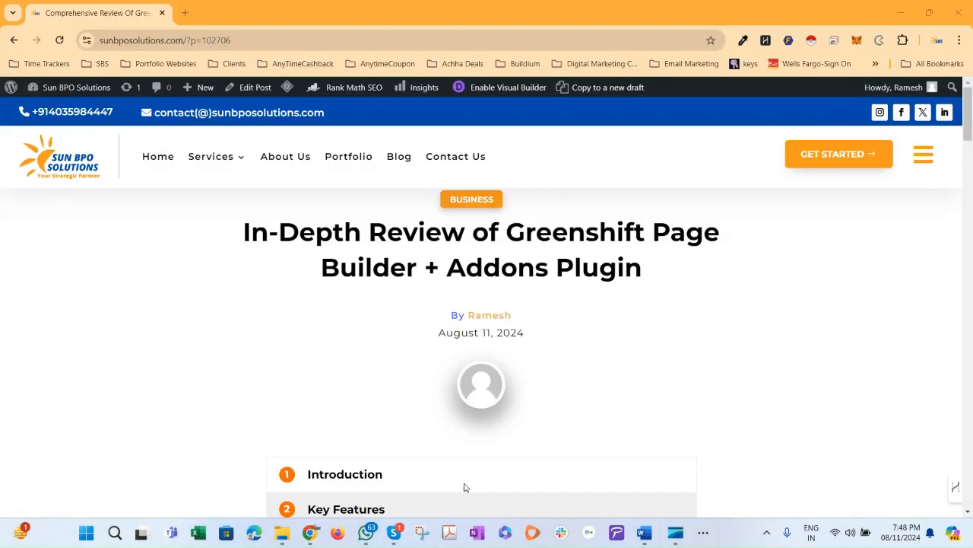
# - Create a new post from the Sun BPO Solutions WordPress dashboard and choose the default editor for it
pyautogui.moveTo(39, 90)
pyautogui.click(38, 111)
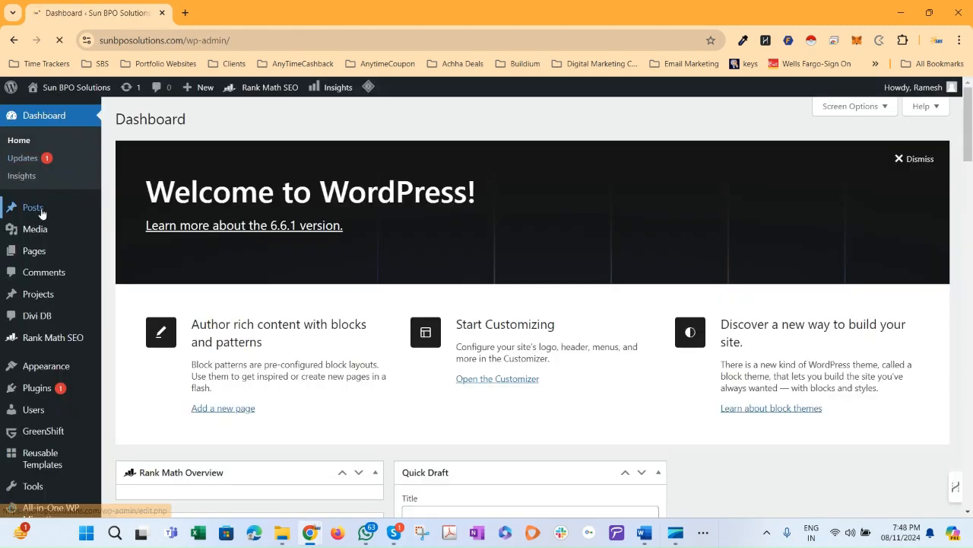
pyautogui.click(48, 216)
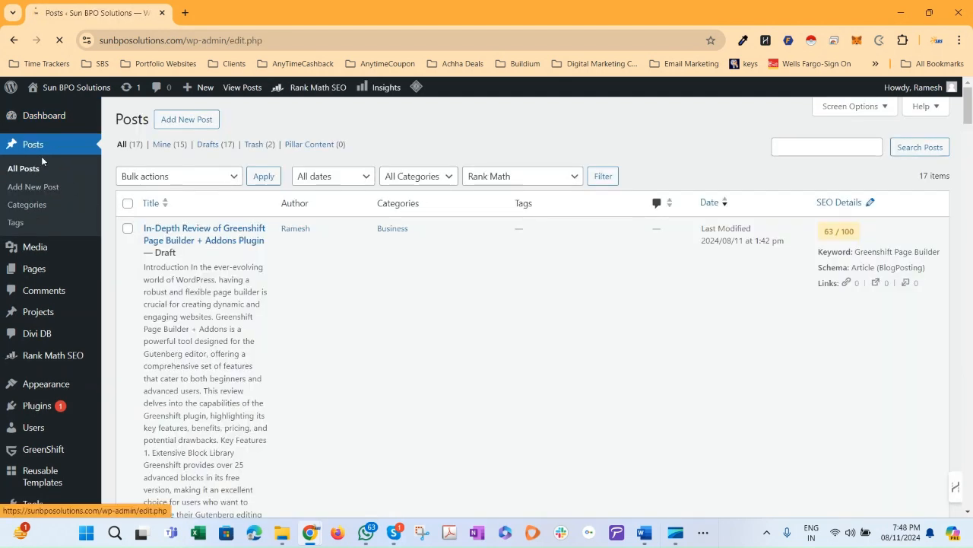
pyautogui.click(177, 126)
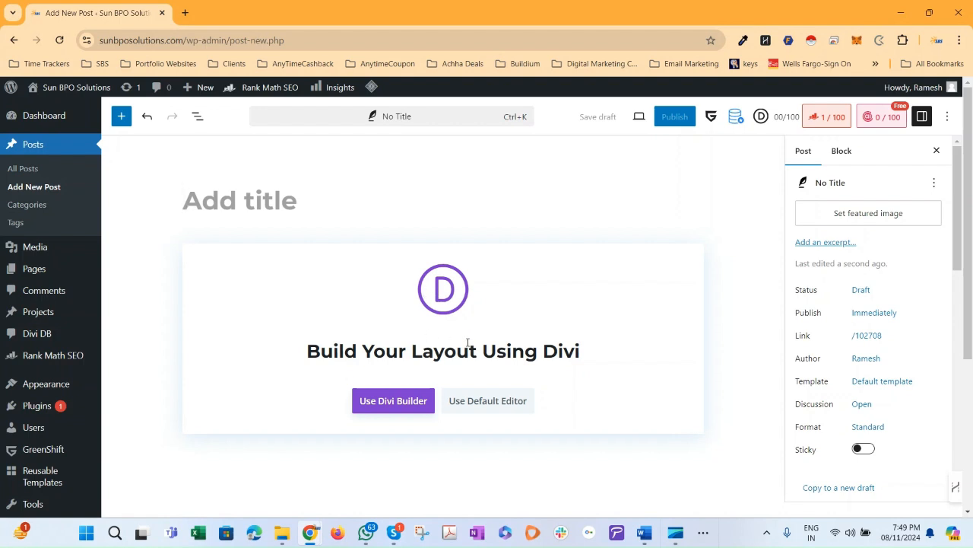
pyautogui.click(481, 403)
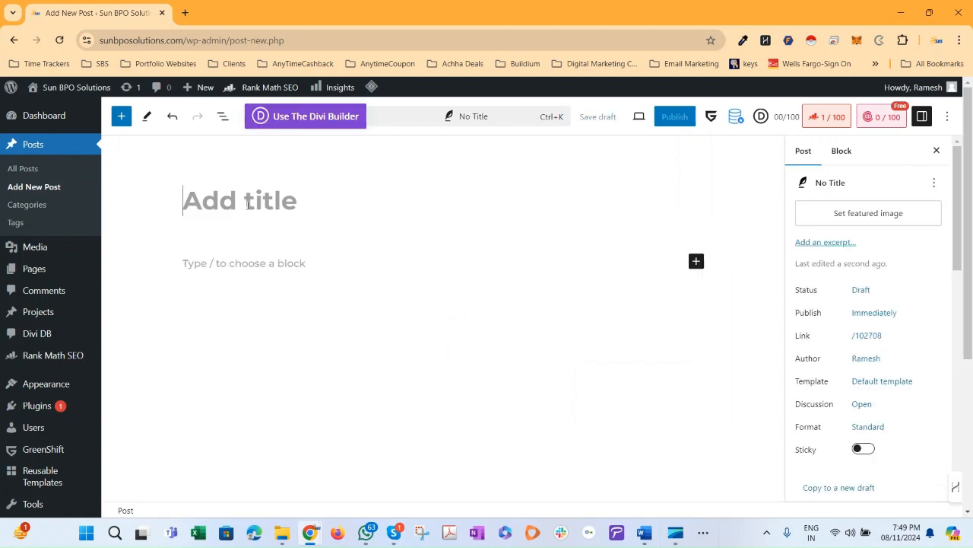
# - Paste the copied heading "WP Spectra Review: A Comprehensive Look at This Powerful WordPress Page Builder" as the post title
pyautogui.hotkey('alt', 'Tab')
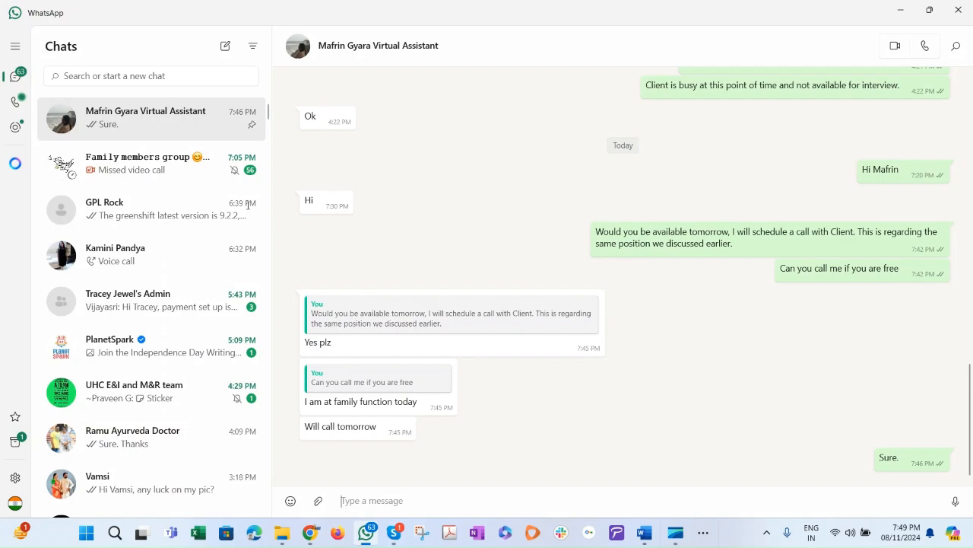
pyautogui.hotkey('alt', 'Tab')
pyautogui.hotkey('alt', 'Tab')
pyautogui.hotkey('alt', 'Tab')
pyautogui.hotkey('alt', 'Tab')
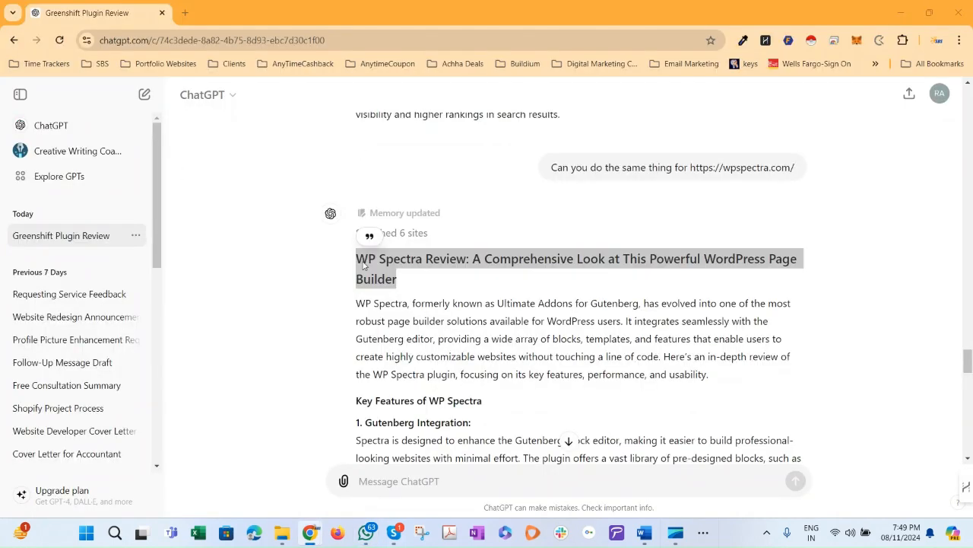
pyautogui.hotkey('alt', 'Tab')
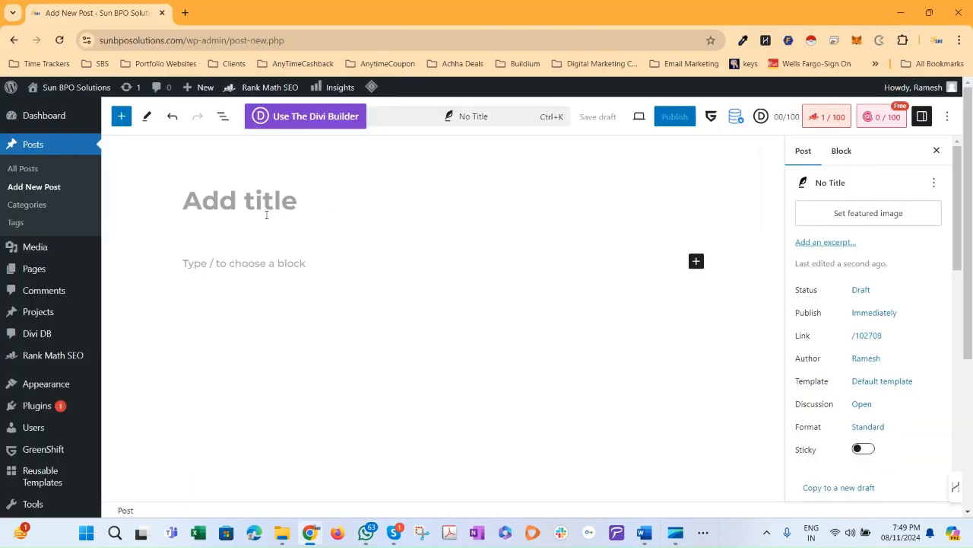
pyautogui.click(266, 215)
pyautogui.hotkey('ctrl', 'v')
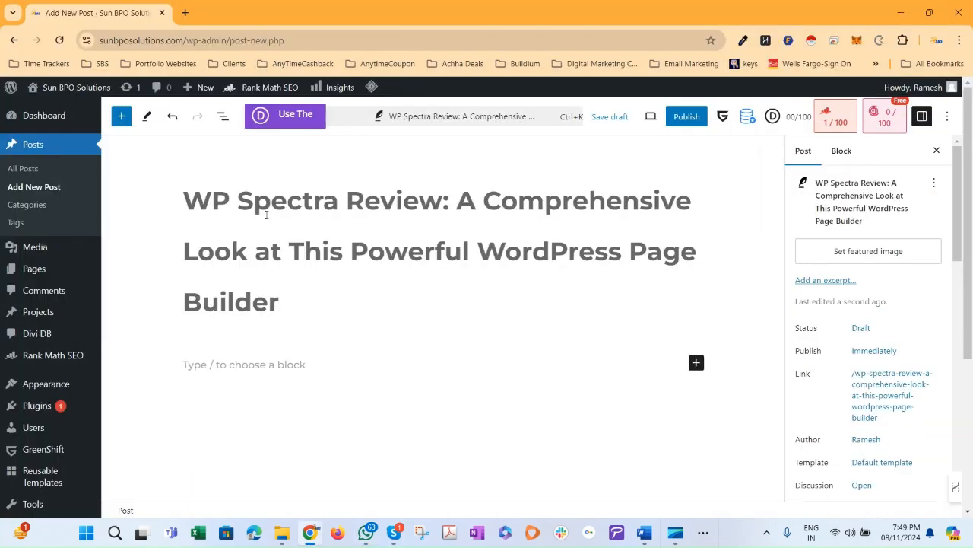
# - Find the Table of Content block by searching for "tabl" and insert it below the post title
pyautogui.click(696, 364)
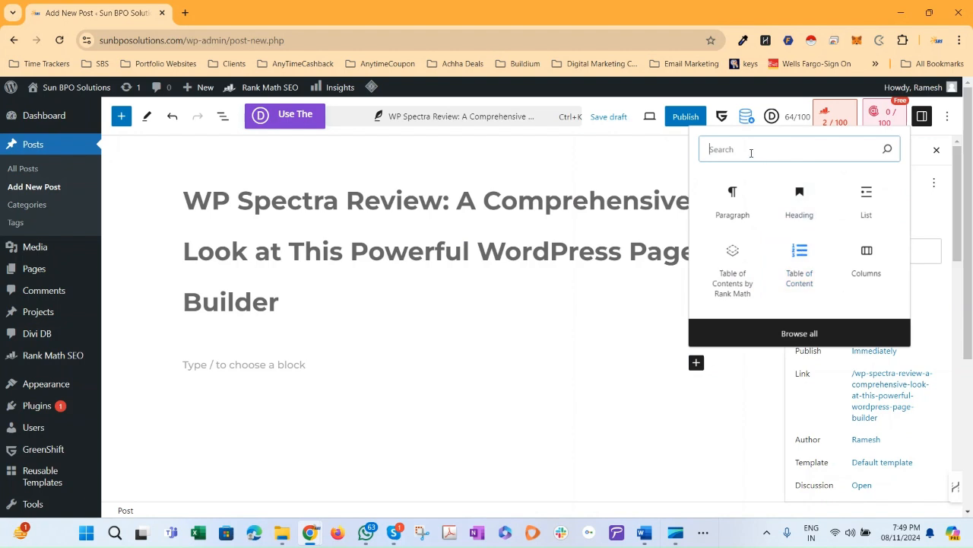
pyautogui.write('tabl')
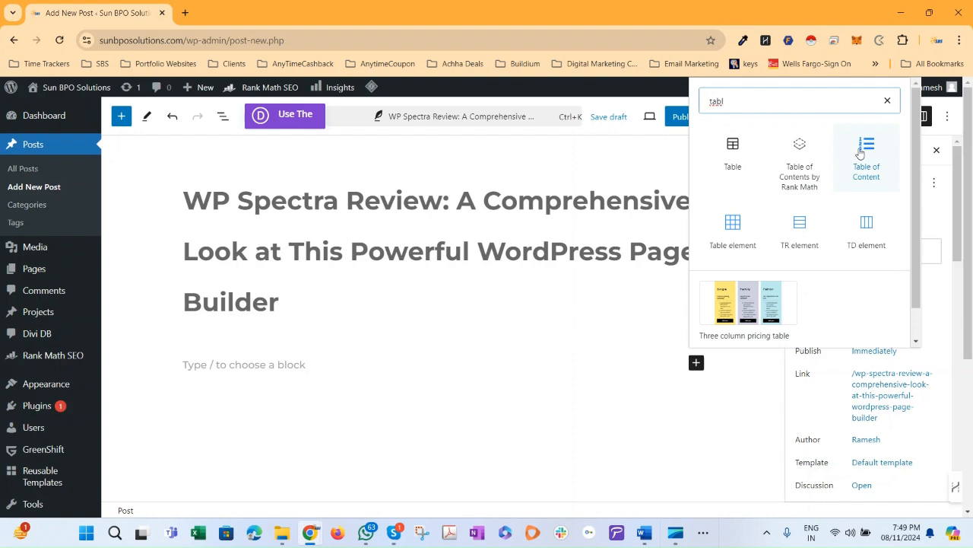
pyautogui.click(859, 154)
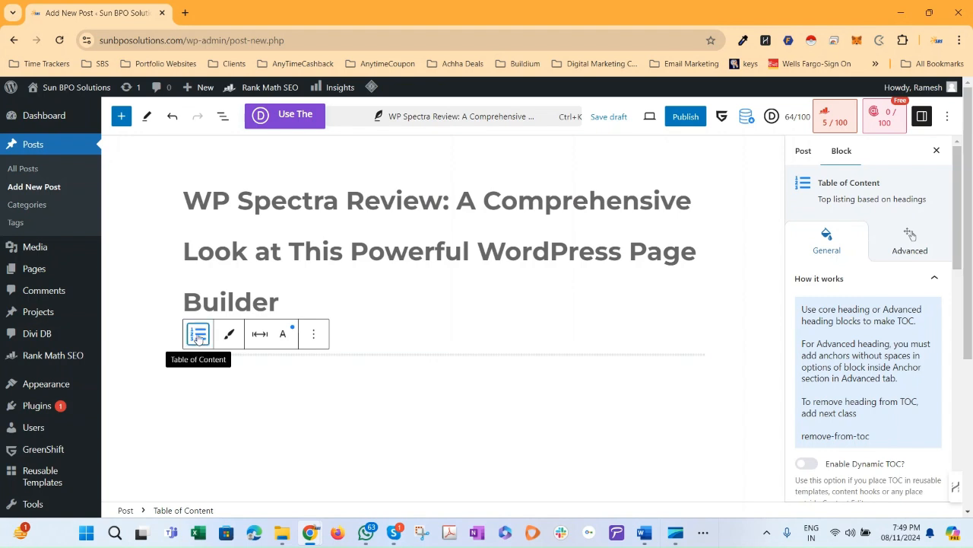
pyautogui.click(199, 337)
pyautogui.click(199, 337)
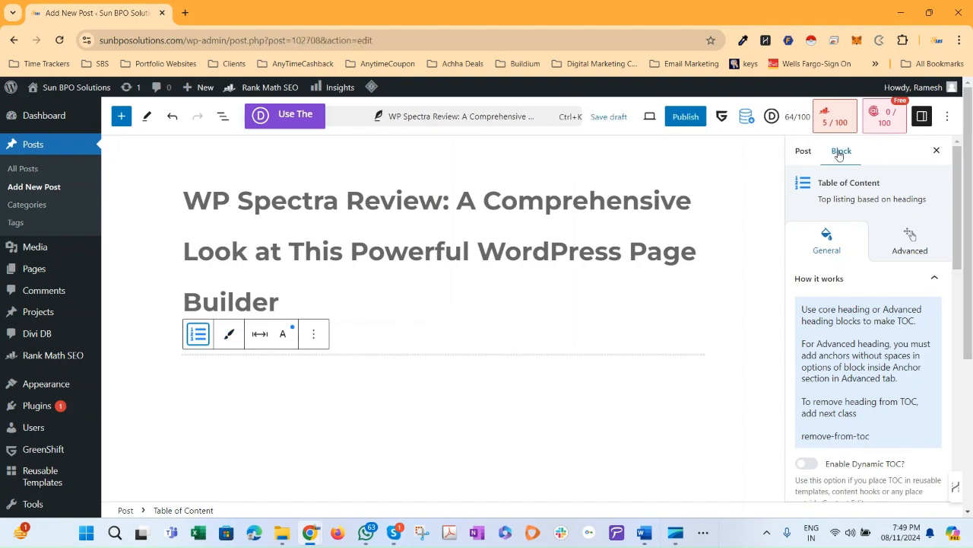
# - Look through the Table of Content block's settings and the post's settings
pyautogui.scroll(-3, 853, 320)
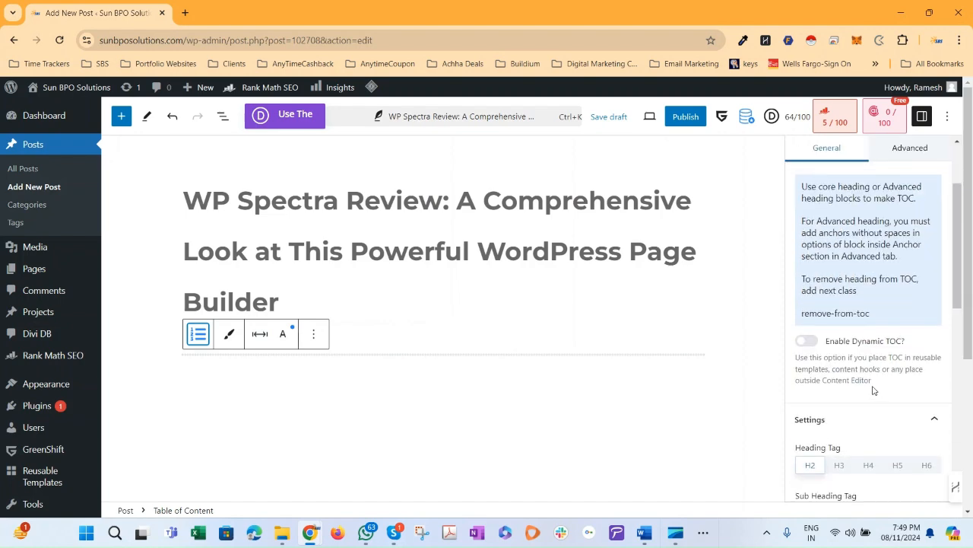
pyautogui.scroll(3, 856, 304)
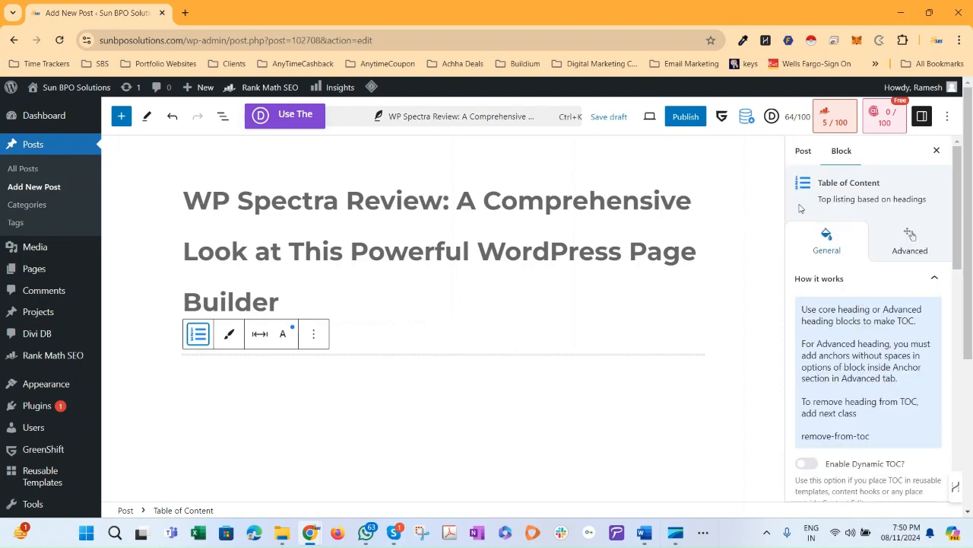
pyautogui.click(802, 152)
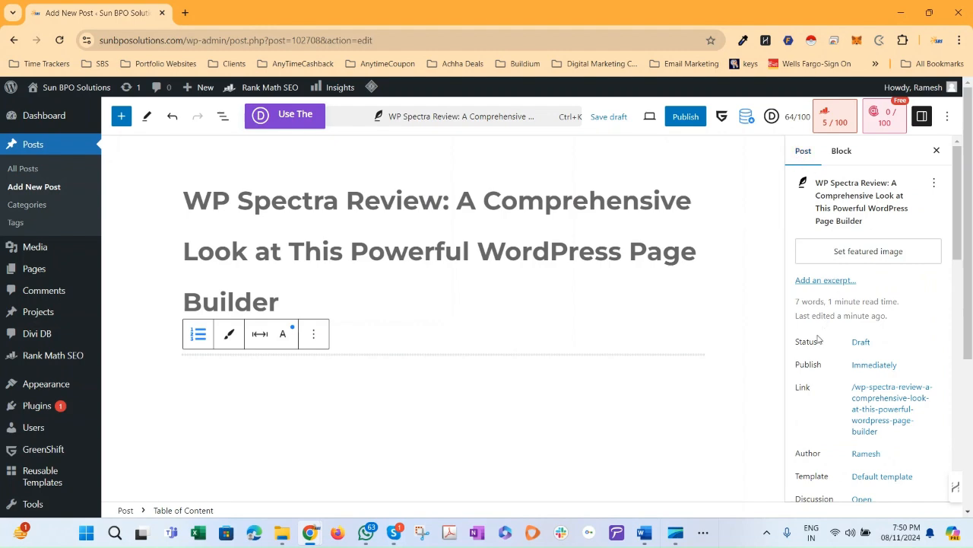
pyautogui.scroll(-10, 826, 342)
pyautogui.scroll(10, 847, 411)
pyautogui.scroll(-3, 827, 431)
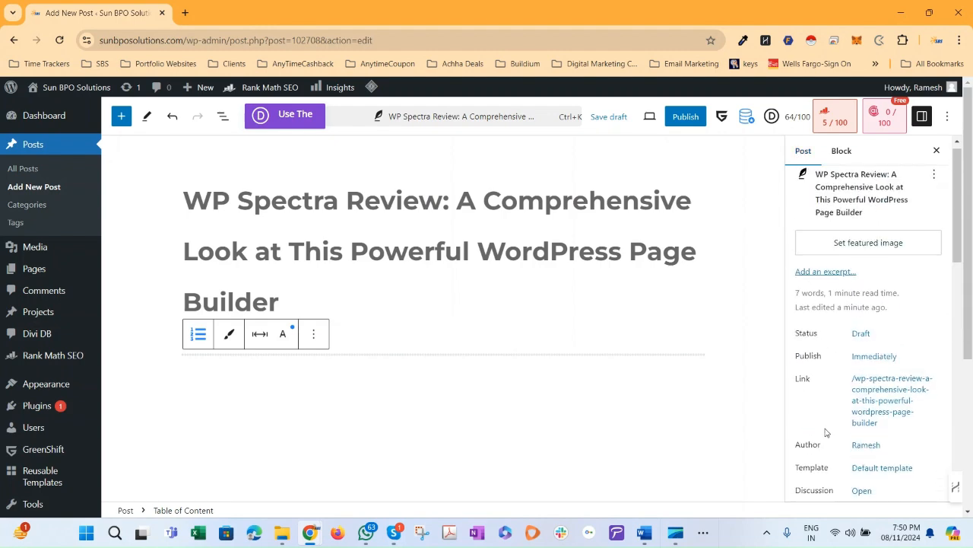
pyautogui.scroll(3, 827, 431)
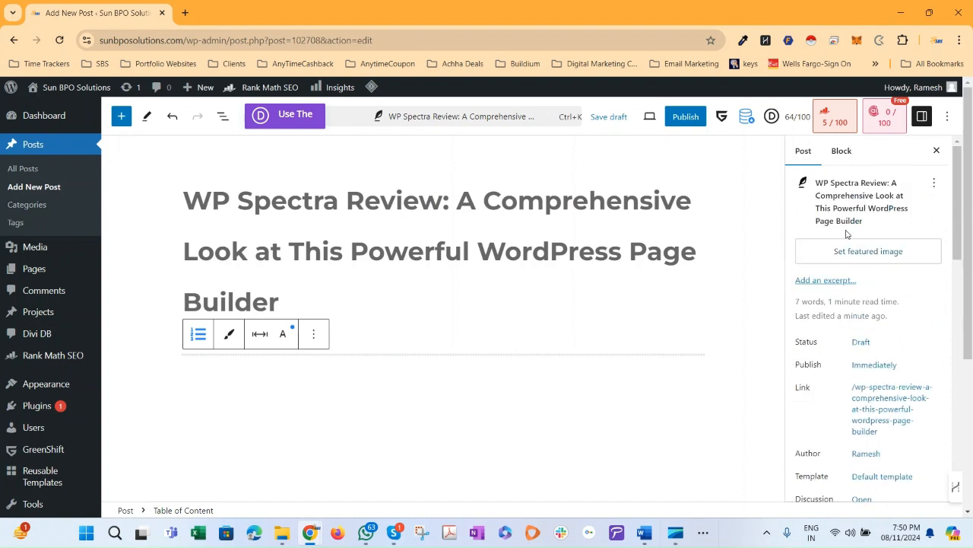
# - Set the Table of Content block's heading tag to H3 and its sub heading tag to H4
pyautogui.click(840, 152)
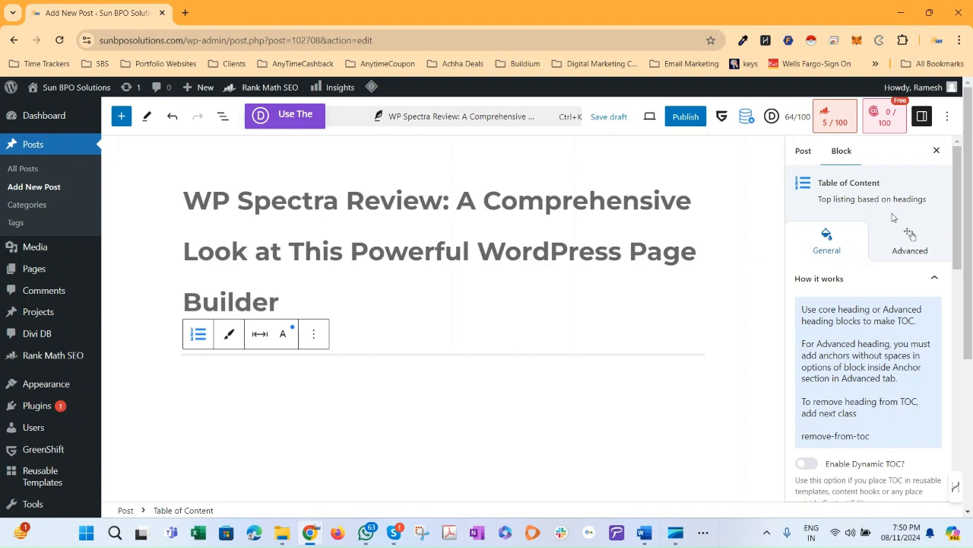
pyautogui.scroll(-5, 813, 397)
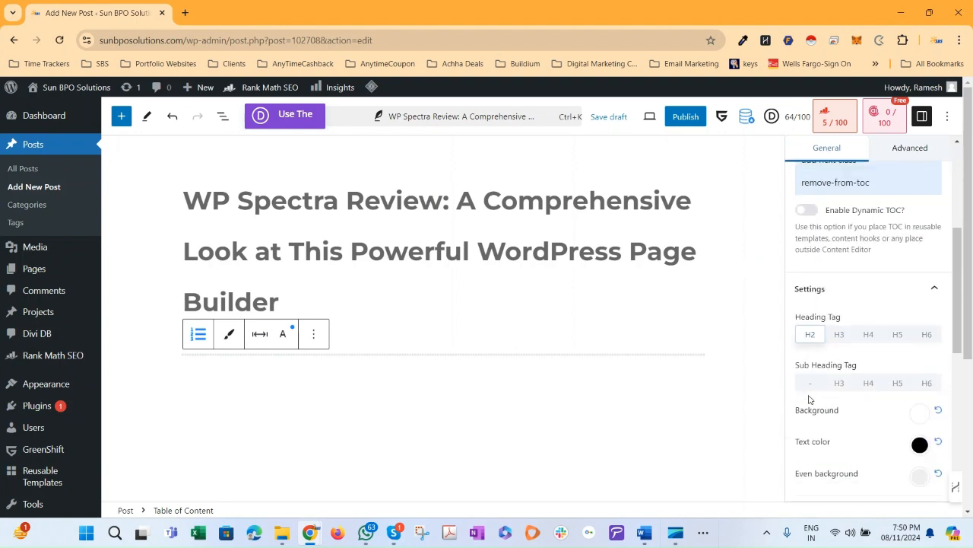
pyautogui.click(838, 336)
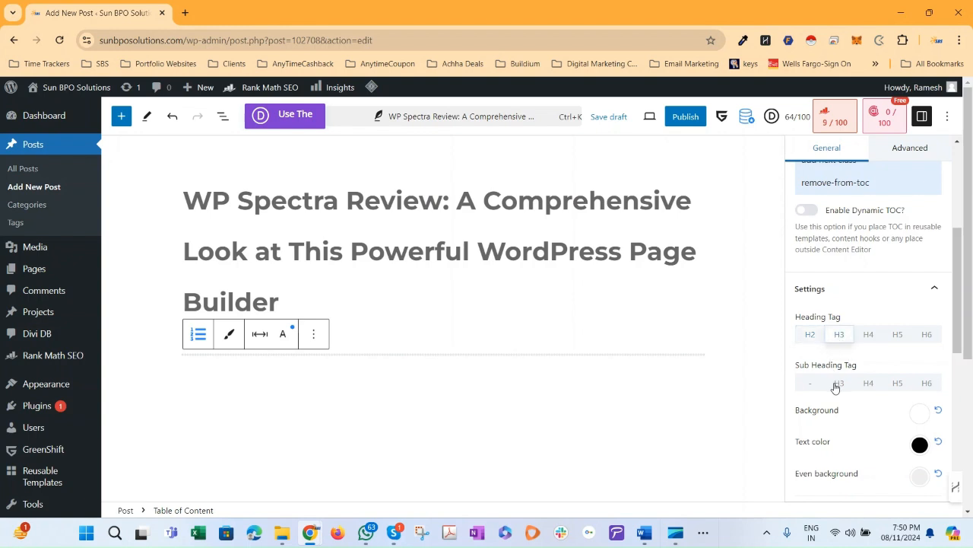
pyautogui.click(869, 382)
# - Set the Table of Content block's number background to Luminous vivid orange (FF6900)
pyautogui.scroll(-5, 863, 353)
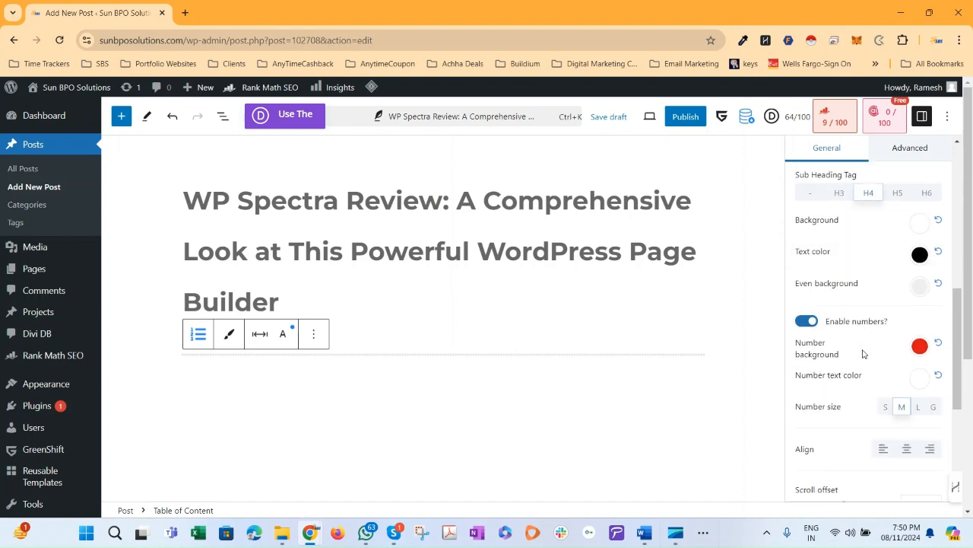
pyautogui.click(919, 347)
pyautogui.scroll(-1, 905, 319)
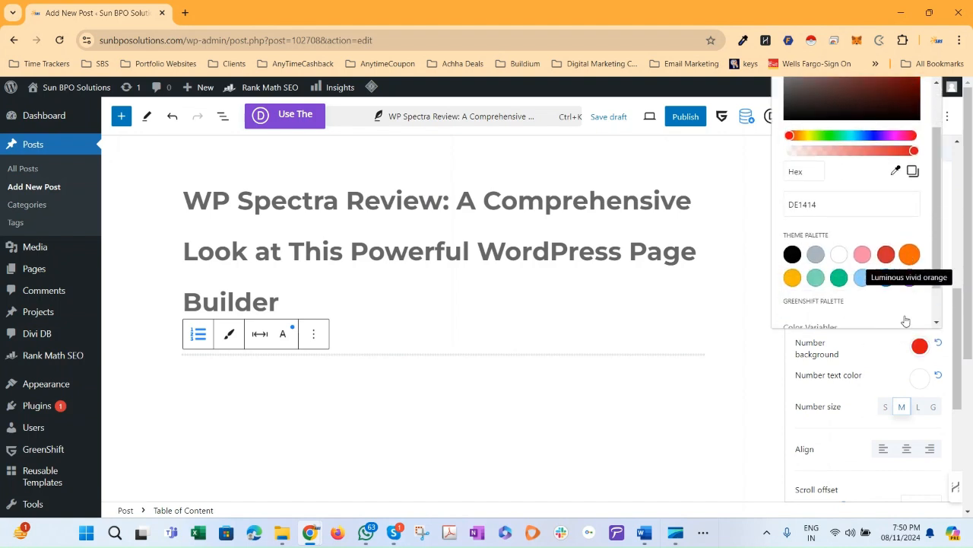
pyautogui.click(909, 254)
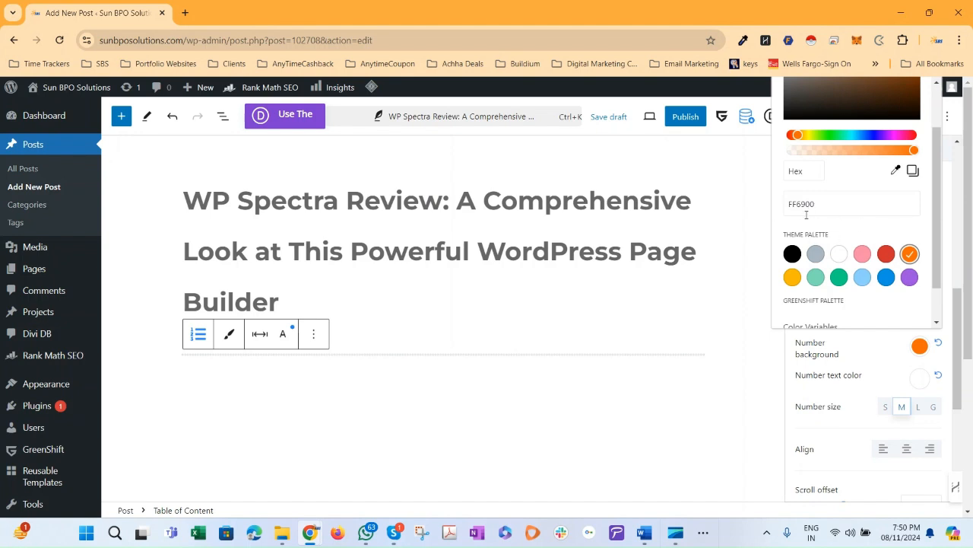
pyautogui.click(826, 209)
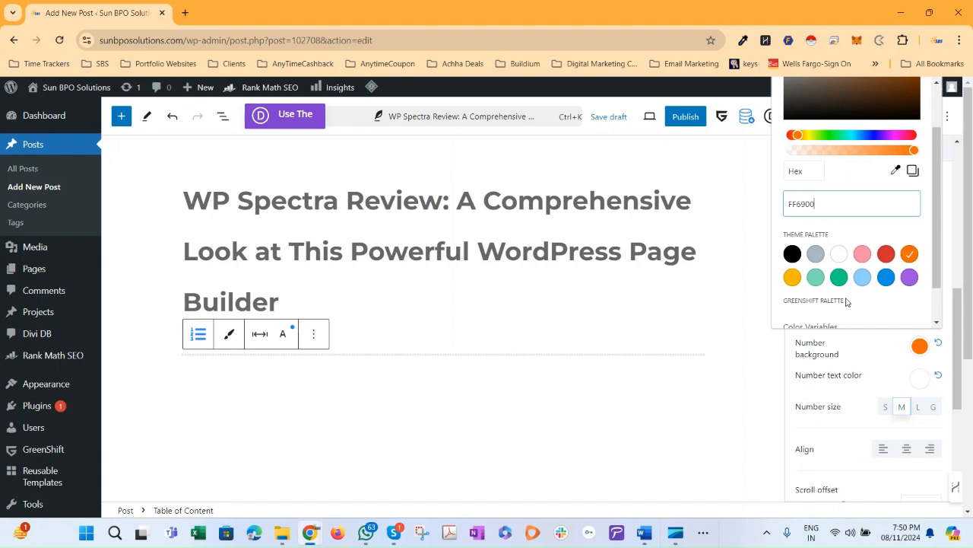
pyautogui.scroll(1, 846, 302)
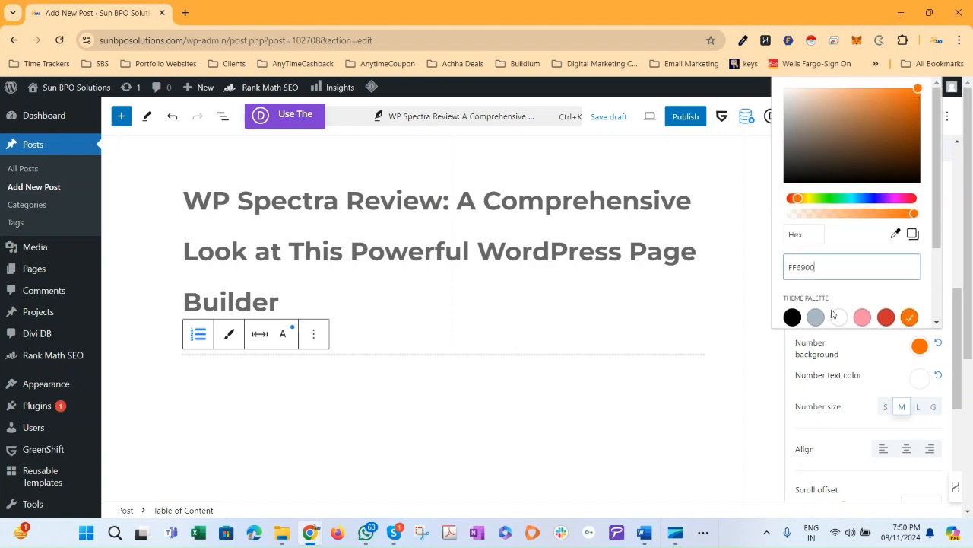
pyautogui.click(769, 357)
# - Add an empty paragraph block after the Table of Content block
pyautogui.click(296, 336)
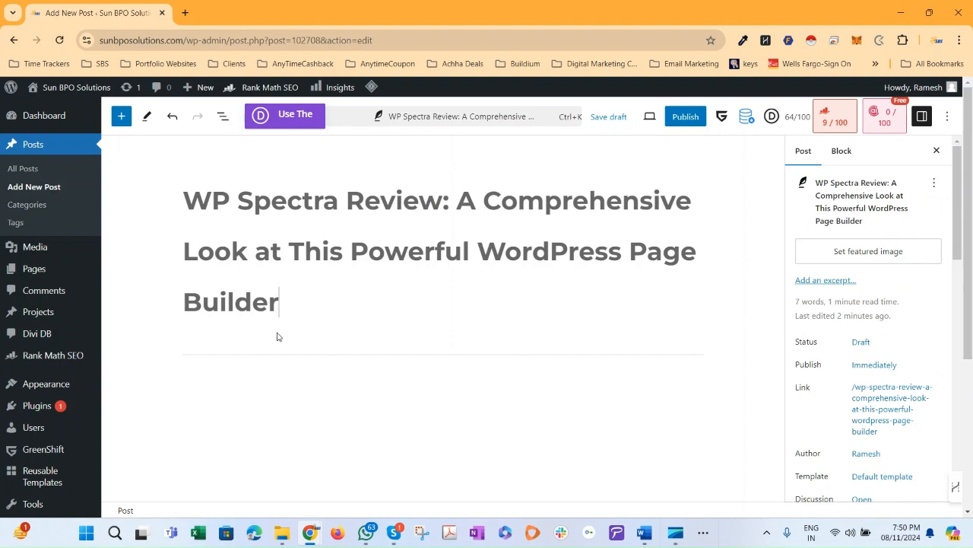
pyautogui.click(346, 314)
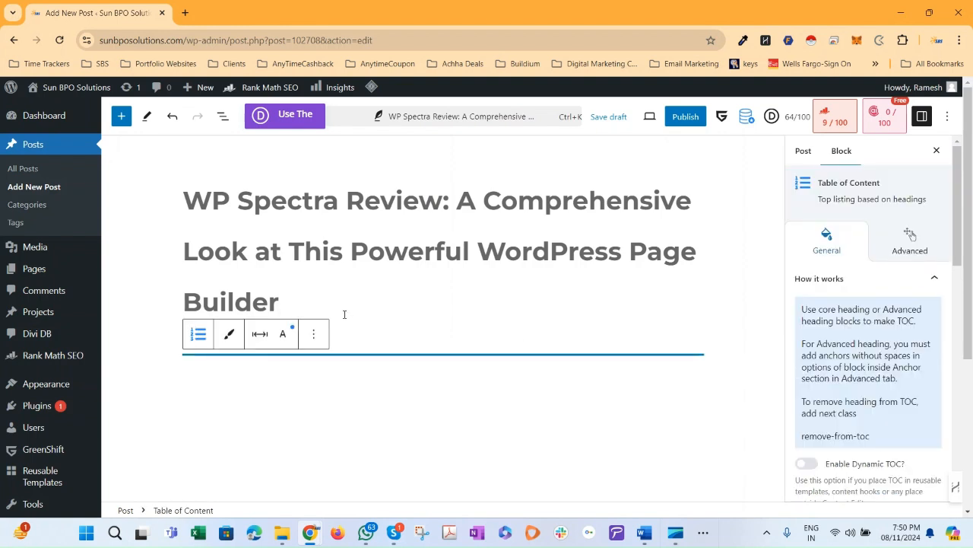
pyautogui.click(318, 336)
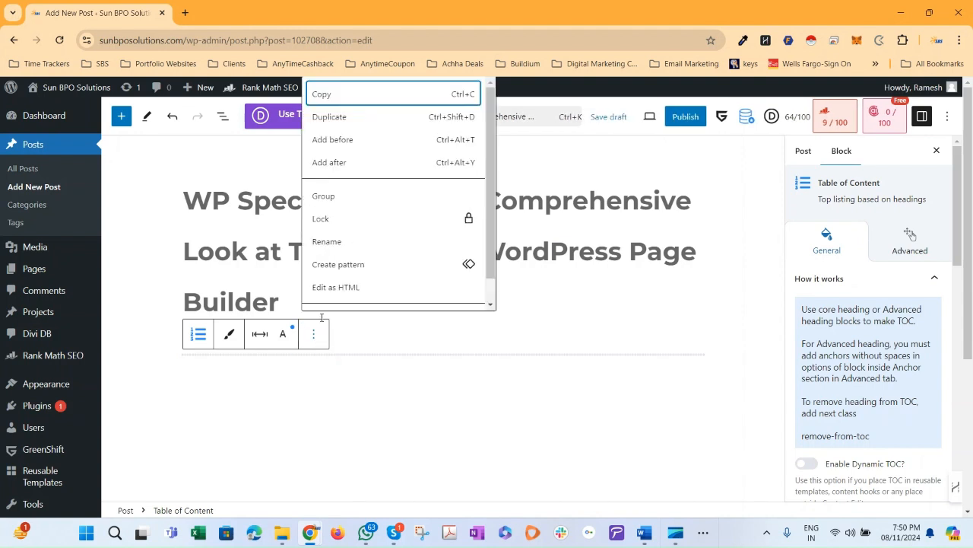
pyautogui.click(334, 167)
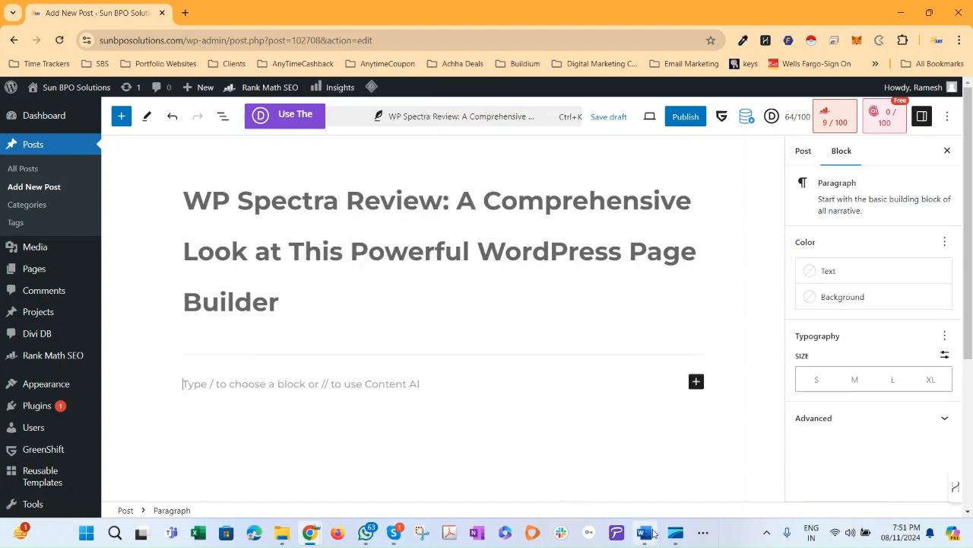
pyautogui.click(675, 537)
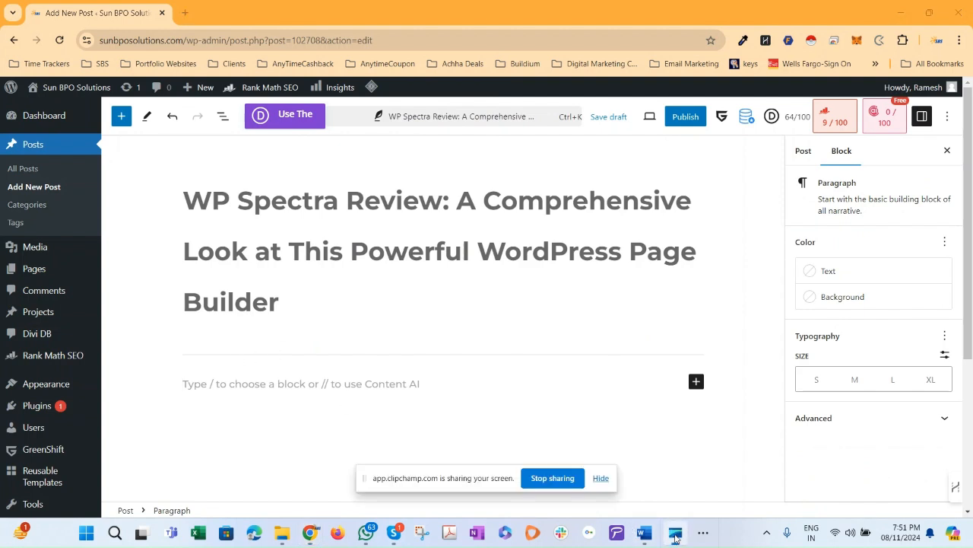
pyautogui.click(603, 479)
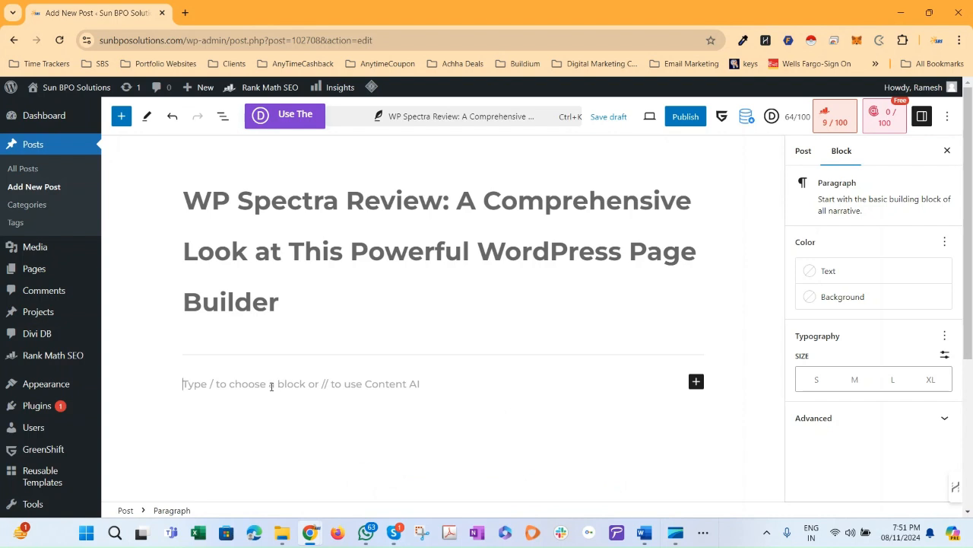
pyautogui.click(696, 381)
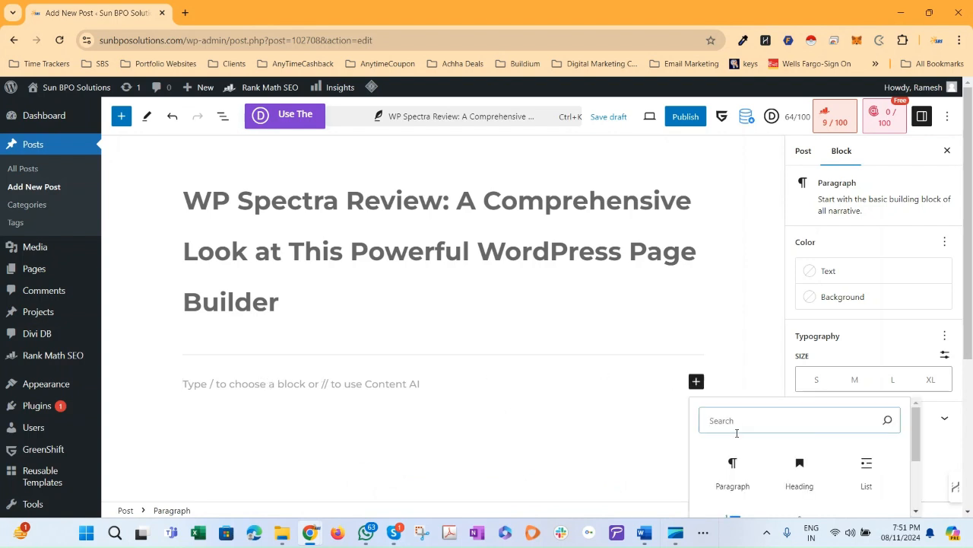
pyautogui.click(735, 473)
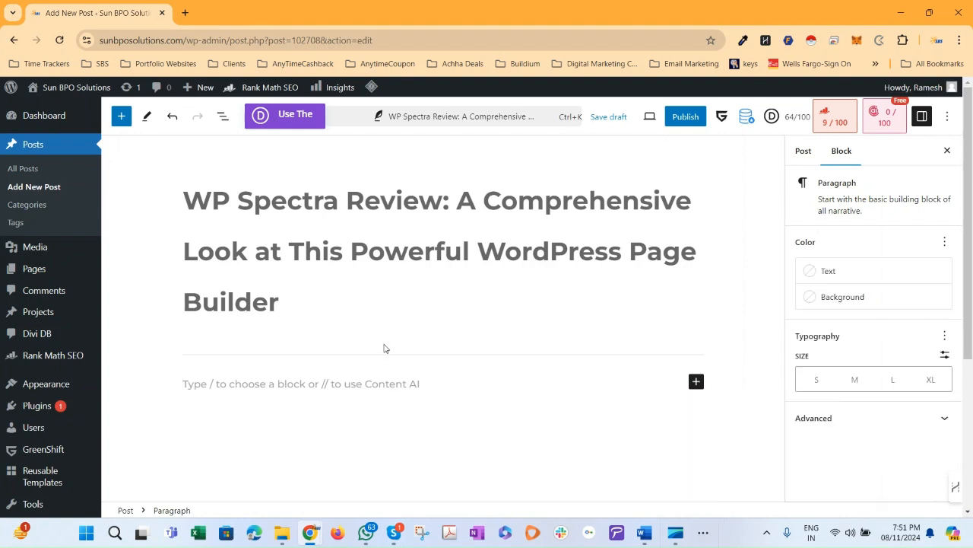
pyautogui.scroll(-2, 381, 387)
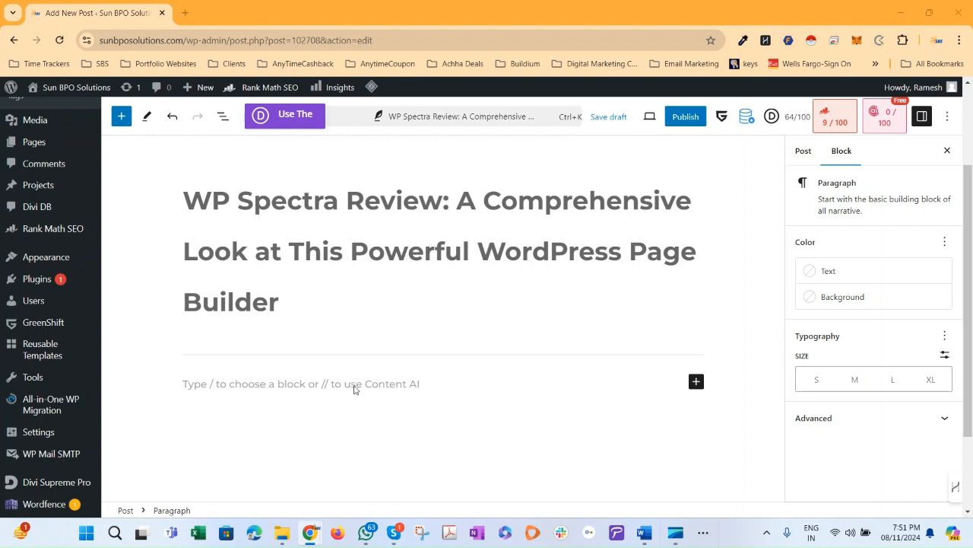
# - Switch to ChatGPT and copy the WP Spectra review text from the introduction through the end of Final Thoughts
pyautogui.hotkey('alt', 'Tab')
pyautogui.hotkey('alt', 'Tab')
pyautogui.hotkey('alt', 'Tab')
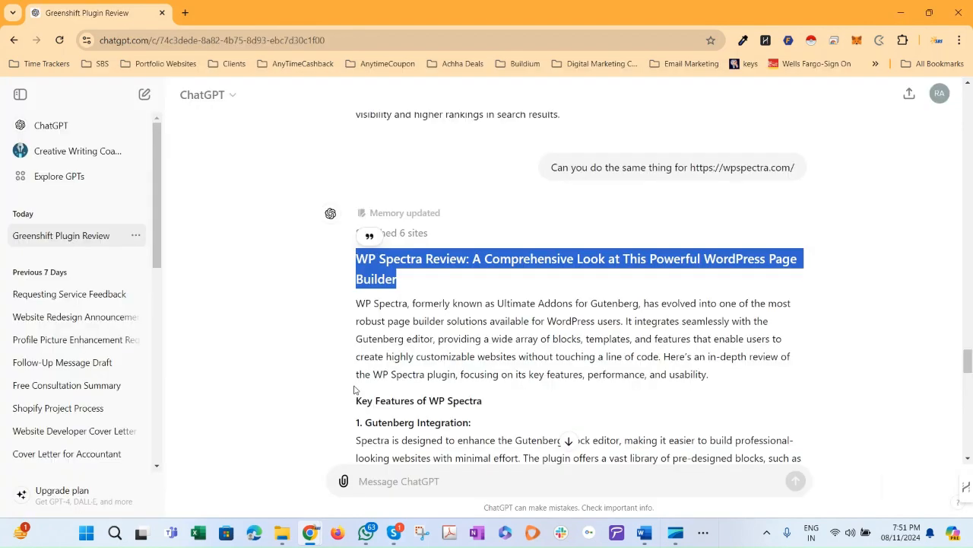
pyautogui.click(438, 343)
pyautogui.moveTo(357, 303); pyautogui.dragTo(391, 388)
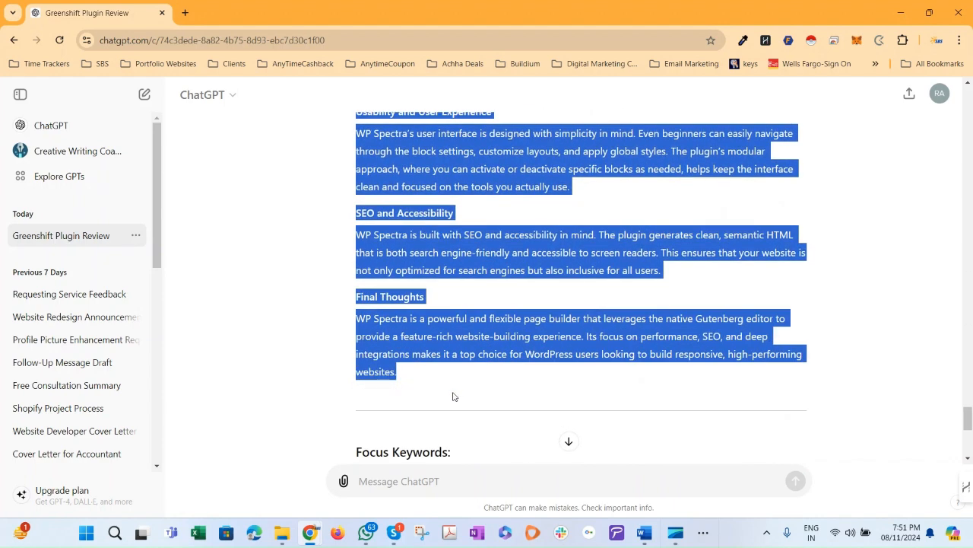
pyautogui.scroll(-3, 453, 397)
# - Return to the WordPress post and paste the copied review into the empty paragraph below the Table of Content block
pyautogui.hotkey('alt', 'Tab')
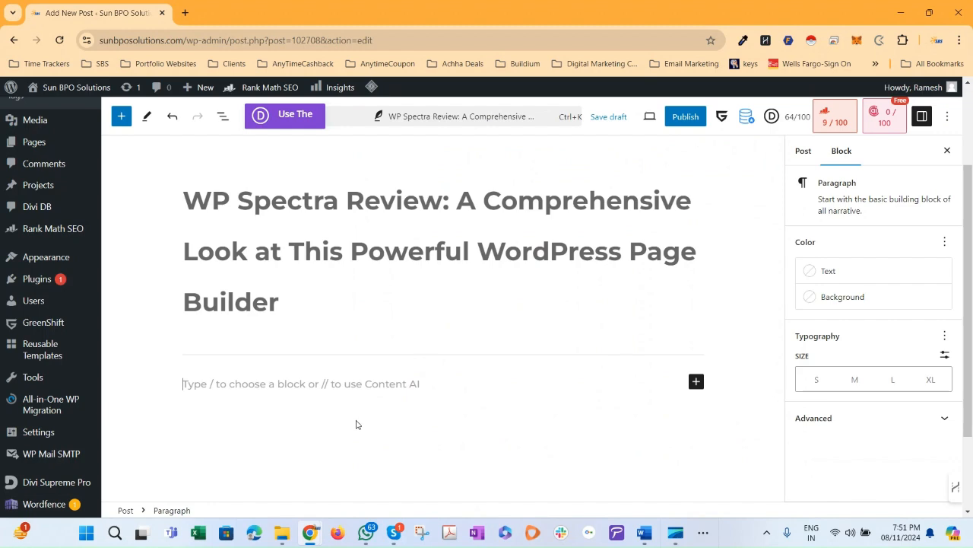
pyautogui.hotkey('ctrl', 'v')
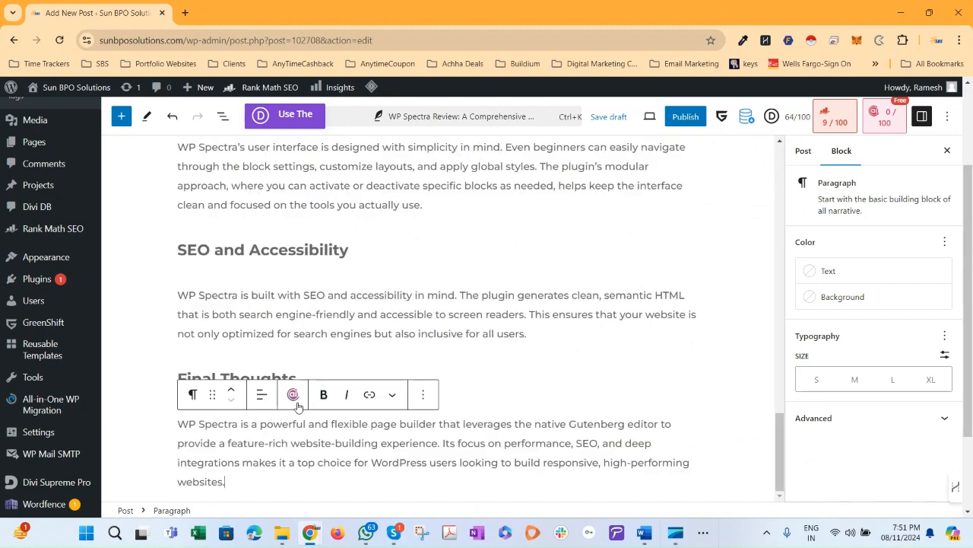
pyautogui.scroll(5, 317, 403)
pyautogui.scroll(10, 303, 350)
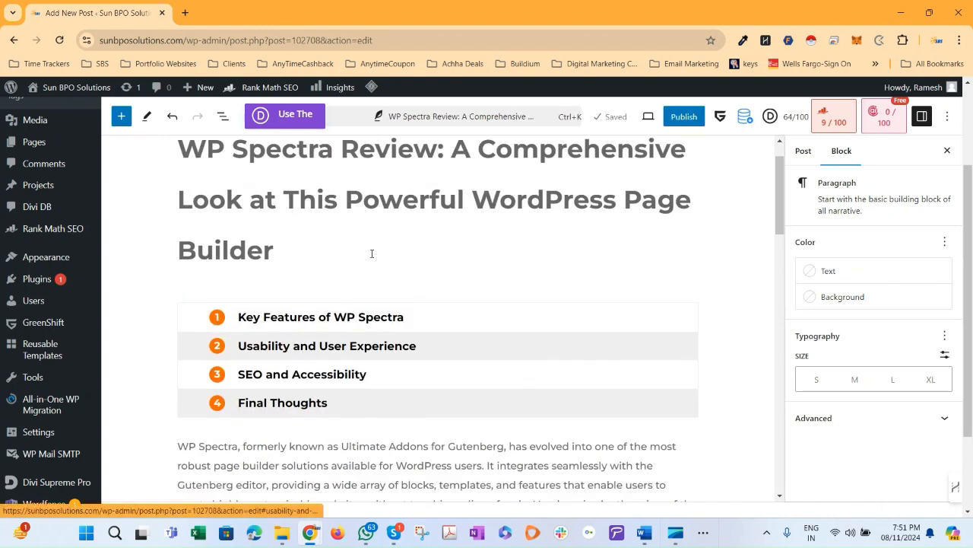
pyautogui.scroll(-1, 279, 365)
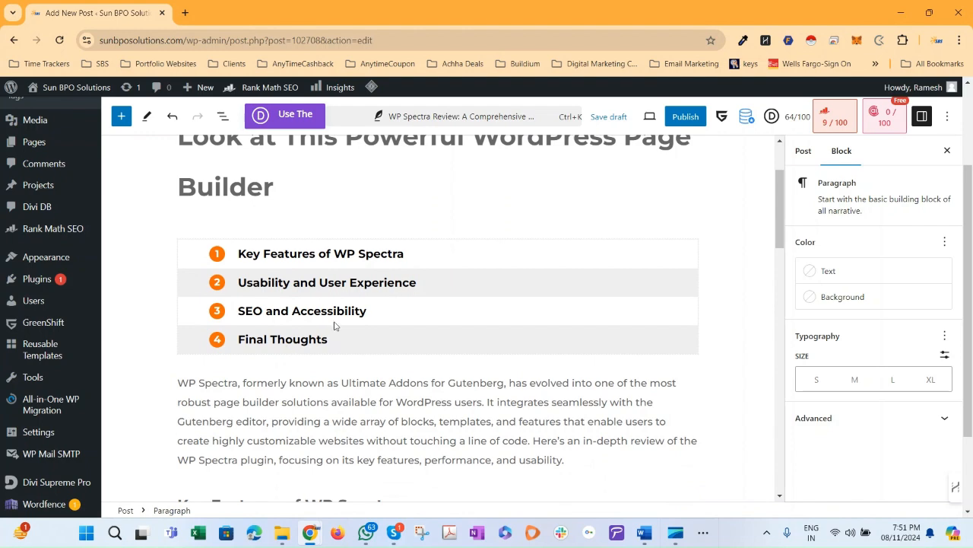
# - Change the "Key Features of WP Spectra" heading to Heading 3 and check its entry in the table of contents
pyautogui.scroll(-3, 286, 372)
pyautogui.click(257, 314)
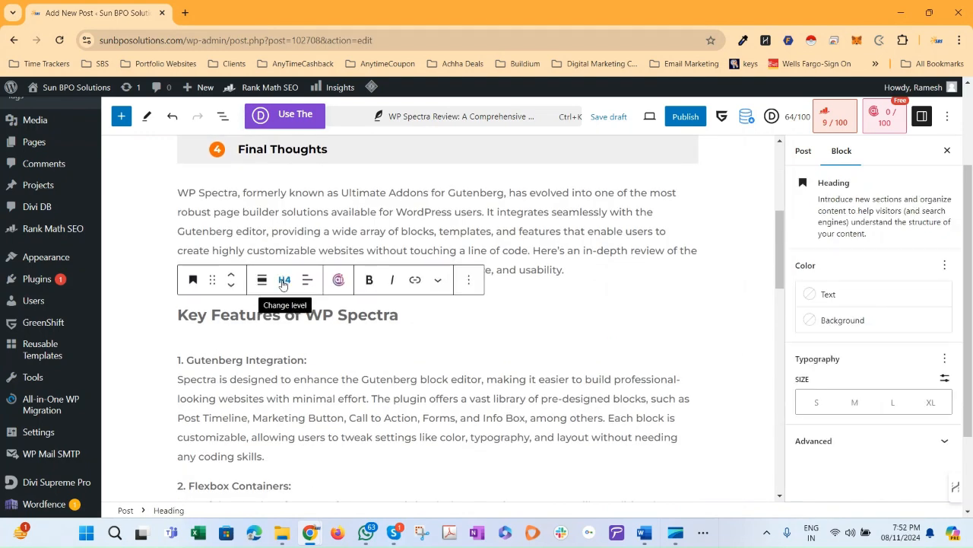
pyautogui.click(283, 281)
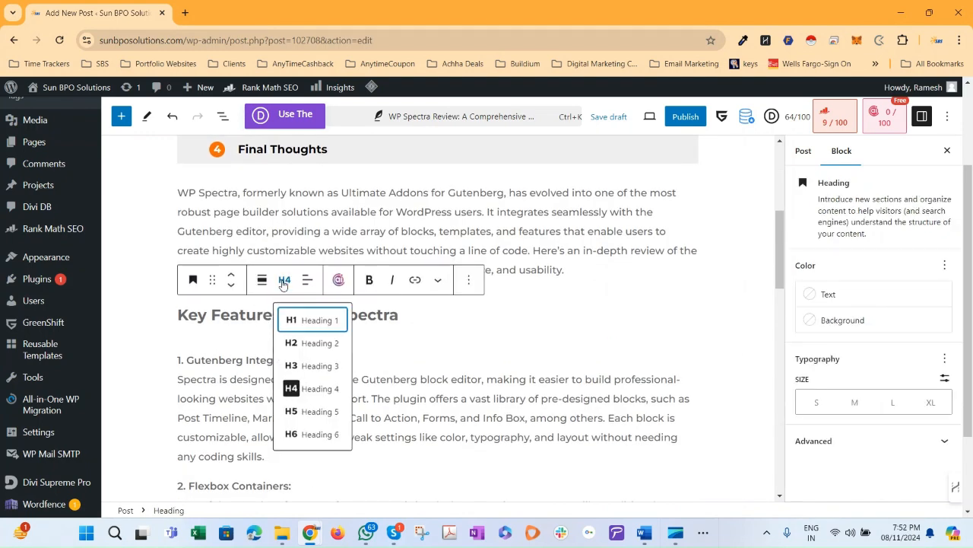
pyautogui.click(318, 366)
pyautogui.scroll(3, 271, 229)
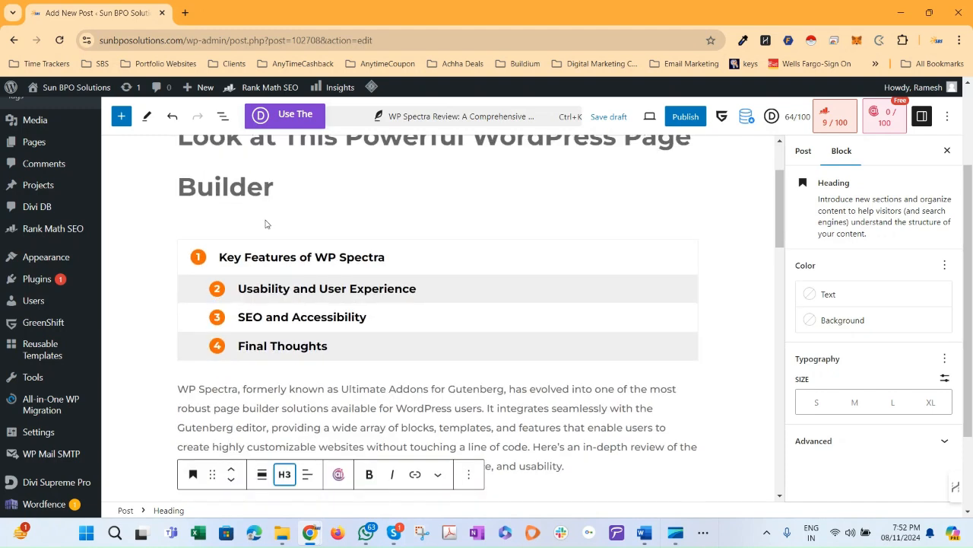
pyautogui.scroll(-3, 398, 301)
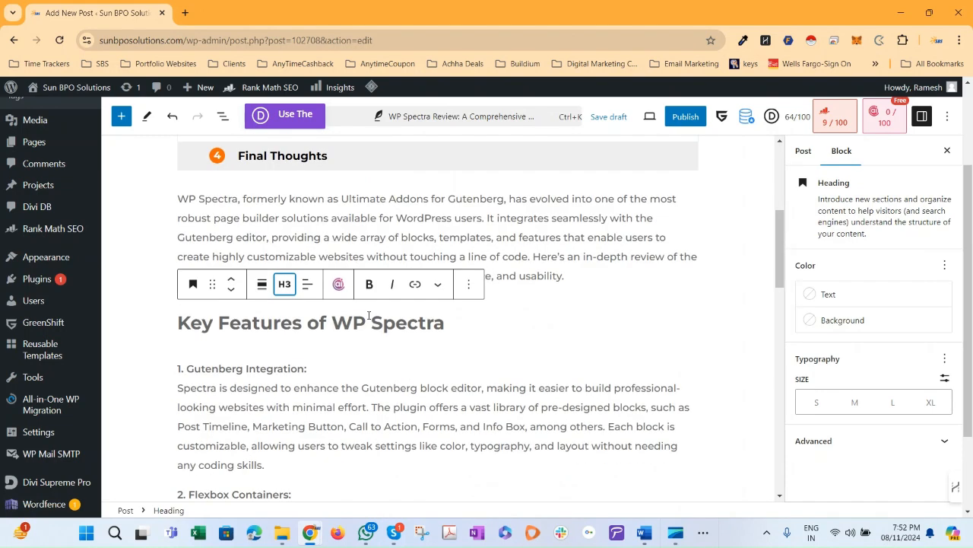
# - Transform the "1. Gutenberg Integration" paragraph block into a heading at level Heading 4
pyautogui.scroll(-2, 369, 315)
pyautogui.click(277, 244)
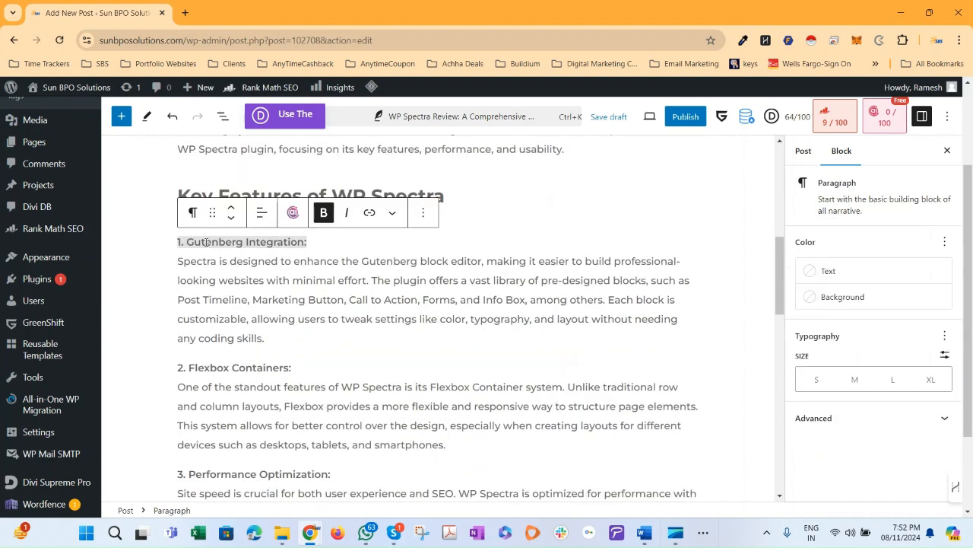
pyautogui.click(193, 212)
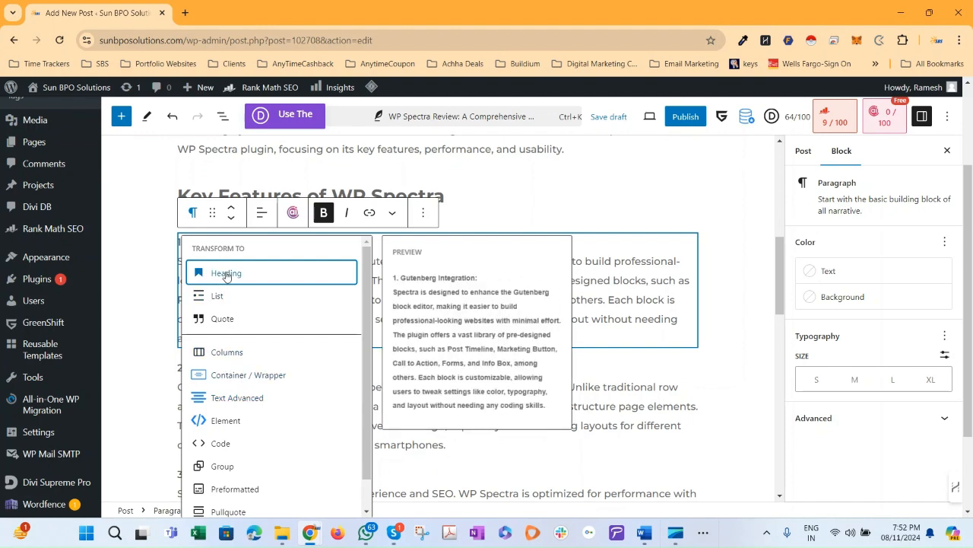
pyautogui.click(226, 274)
pyautogui.click(282, 214)
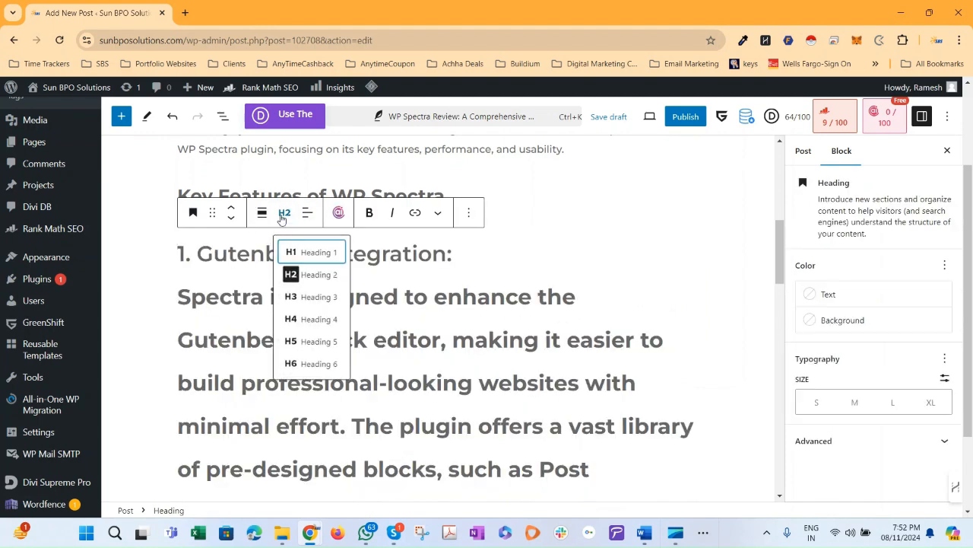
pyautogui.click(324, 322)
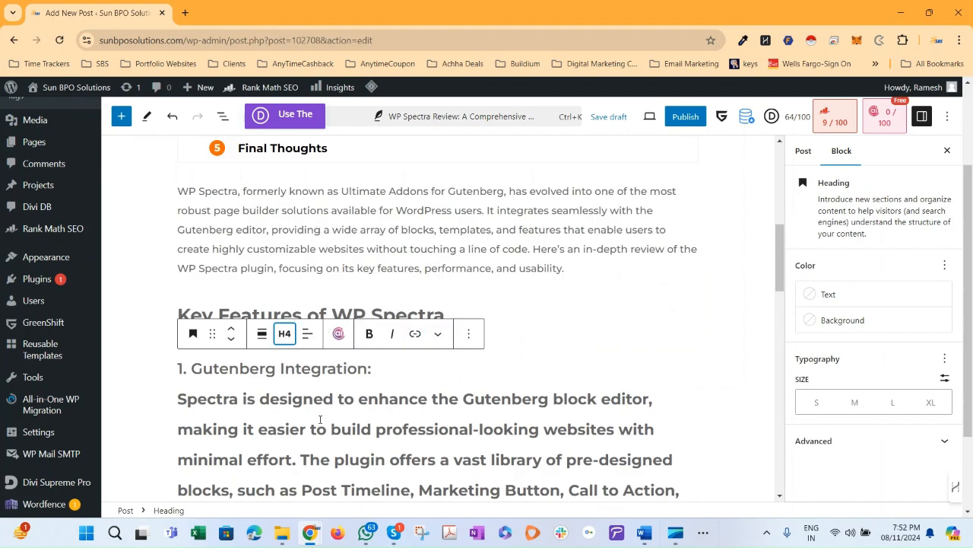
# - Look through the Gutenberg Integration heading's block options, heading levels and additional text formatting choices
pyautogui.scroll(-2, 260, 276)
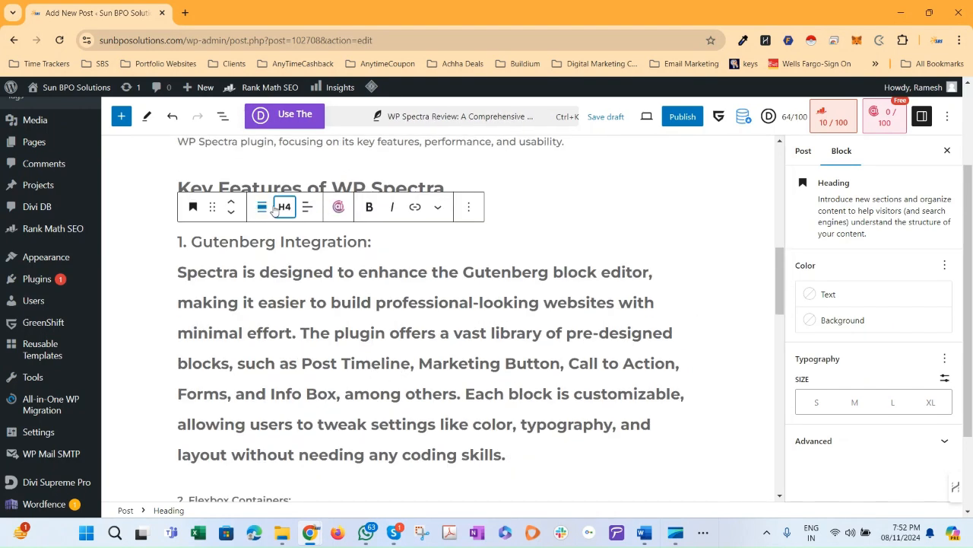
pyautogui.click(468, 207)
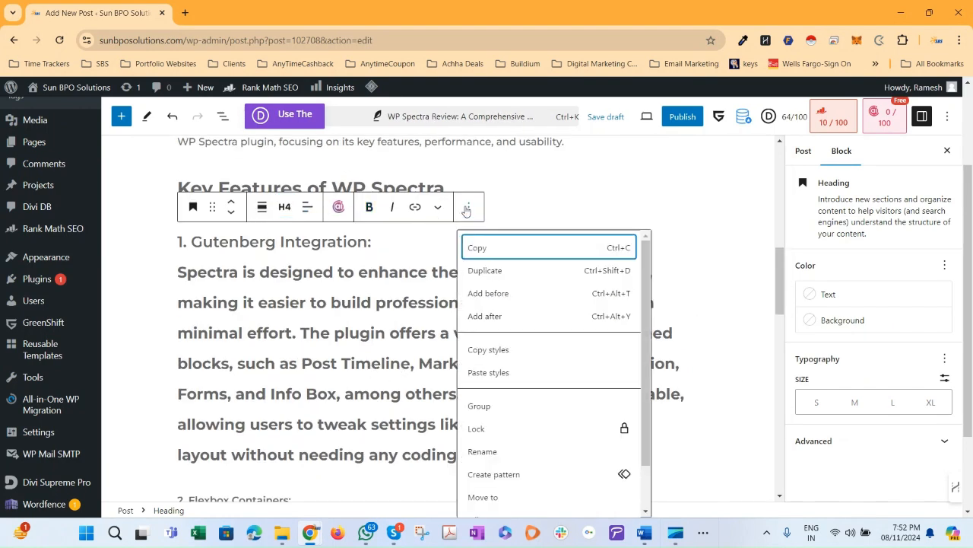
pyautogui.click(284, 211)
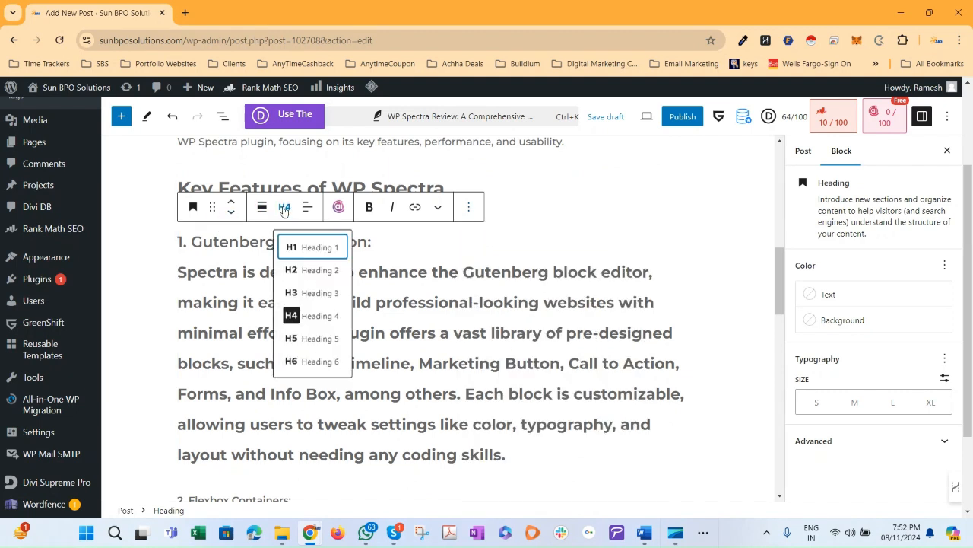
pyautogui.click(437, 211)
pyautogui.click(438, 210)
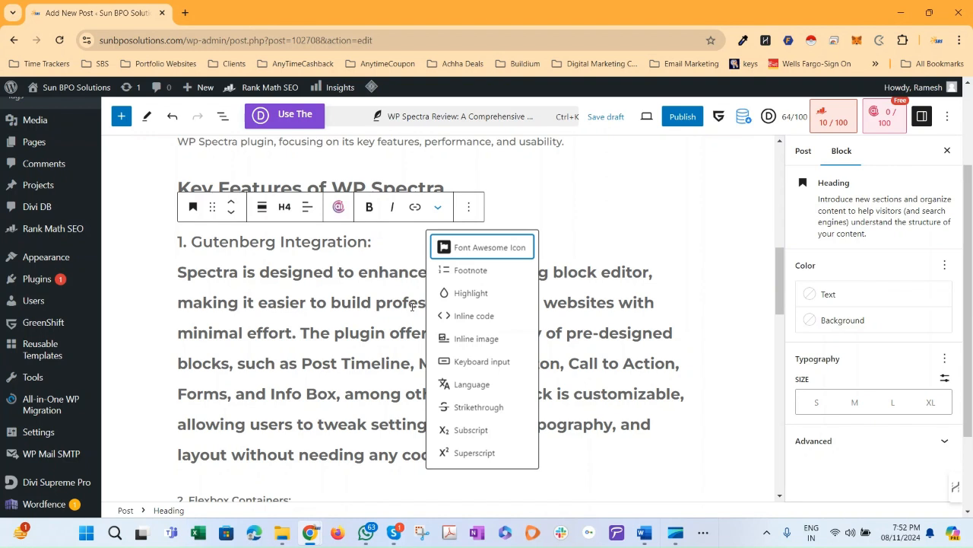
pyautogui.click(438, 210)
pyautogui.click(439, 211)
pyautogui.click(687, 189)
# - Transform the "2. Flexbox Containers" paragraph block into a heading at level Heading 4
pyautogui.scroll(-1, 280, 314)
pyautogui.scroll(-2, 280, 314)
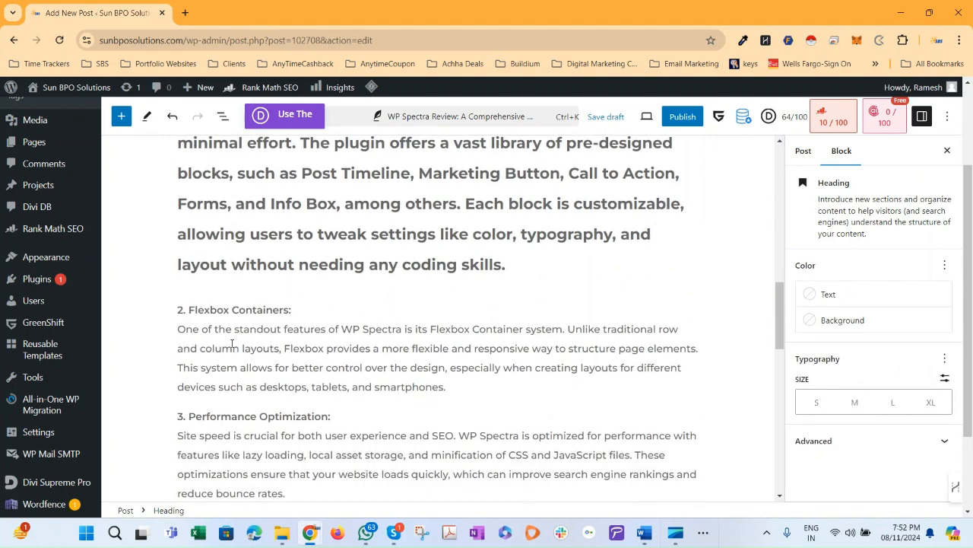
pyautogui.click(241, 313)
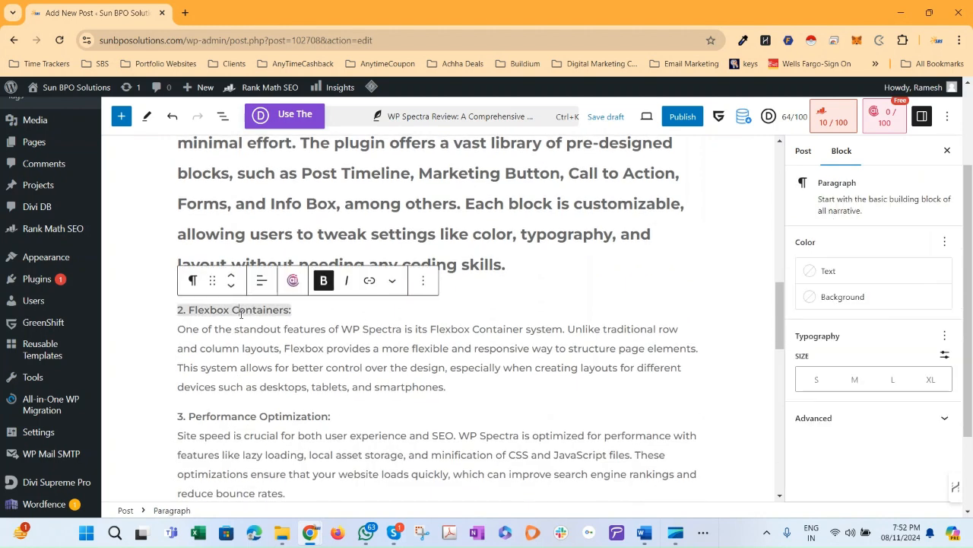
pyautogui.click(194, 281)
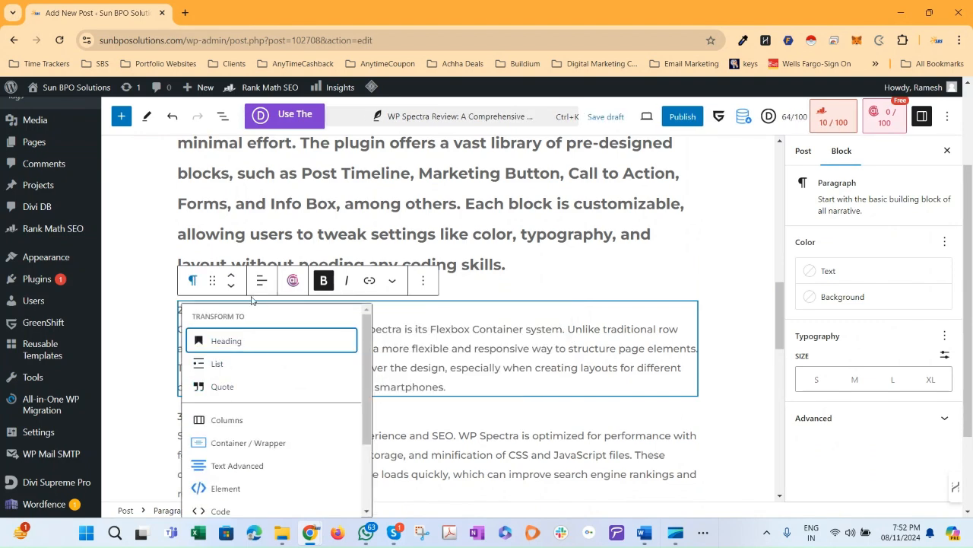
pyautogui.click(265, 342)
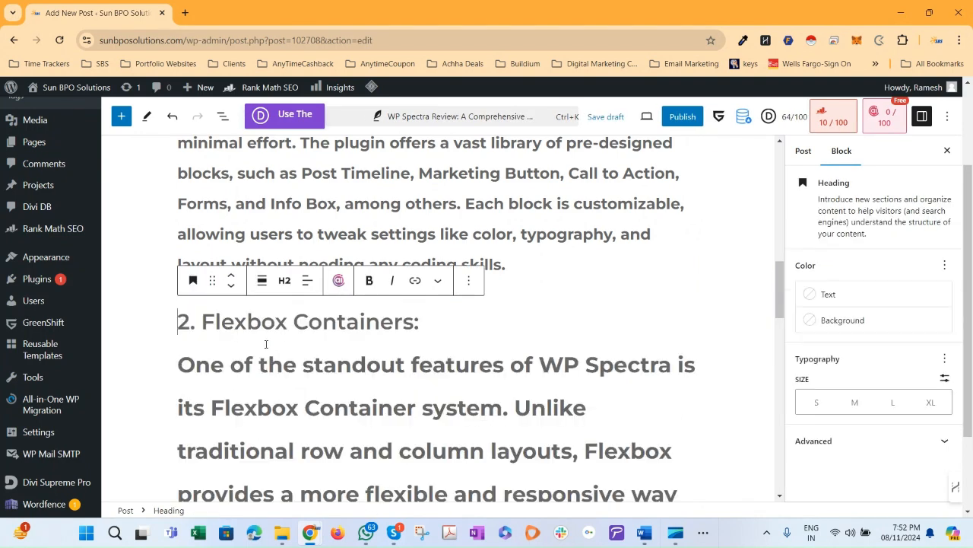
pyautogui.click(286, 281)
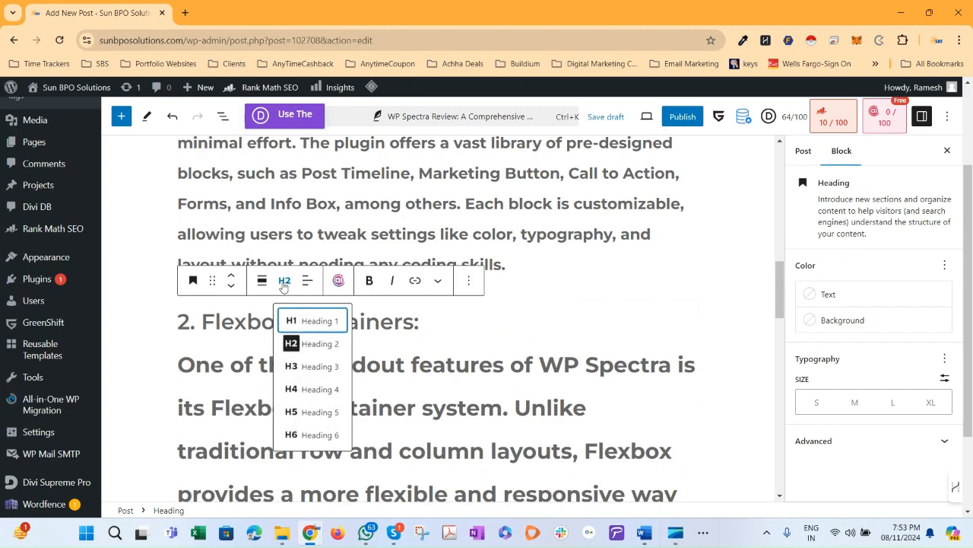
pyautogui.click(318, 390)
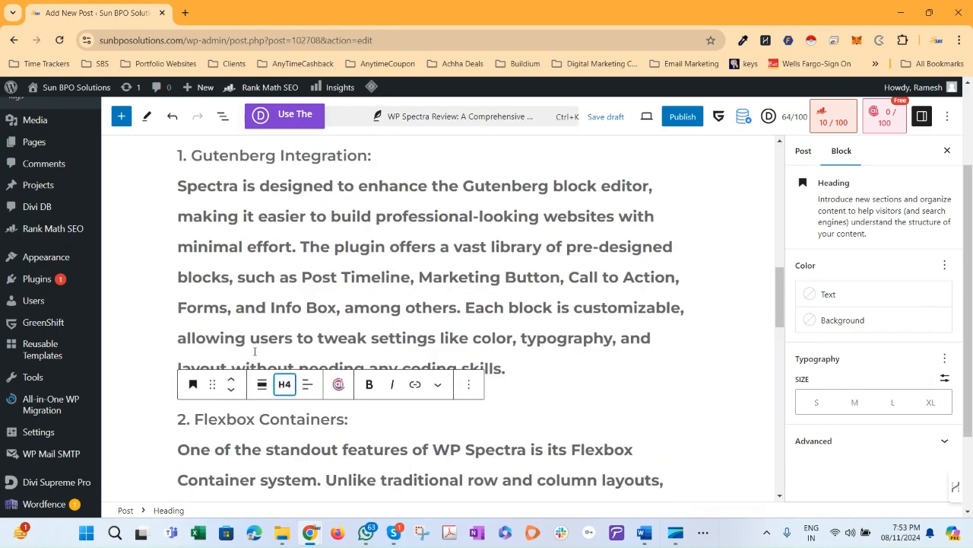
# - Copy the Flexbox Containers heading block to the clipboard and close its block options
pyautogui.click(460, 384)
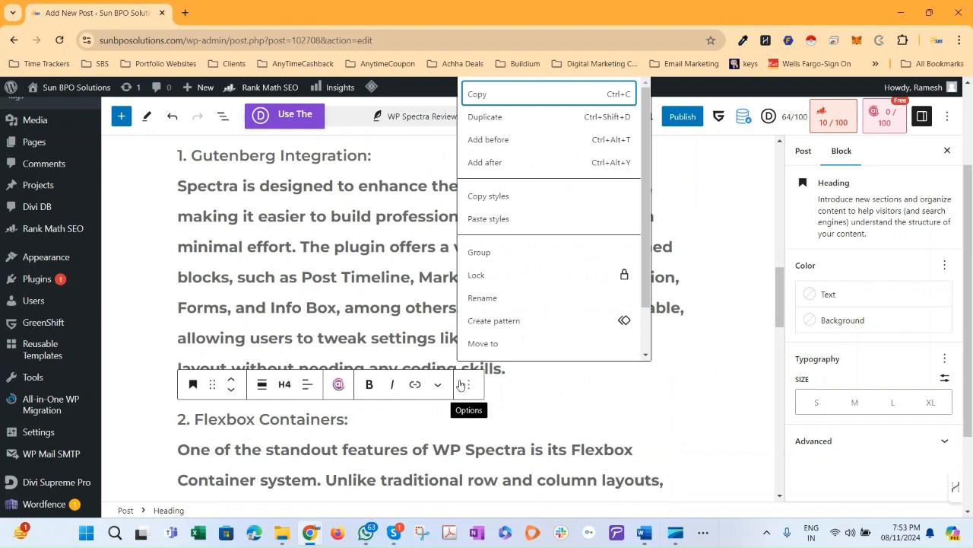
pyautogui.click(522, 94)
pyautogui.scroll(-4, 384, 342)
pyautogui.scroll(2, 367, 366)
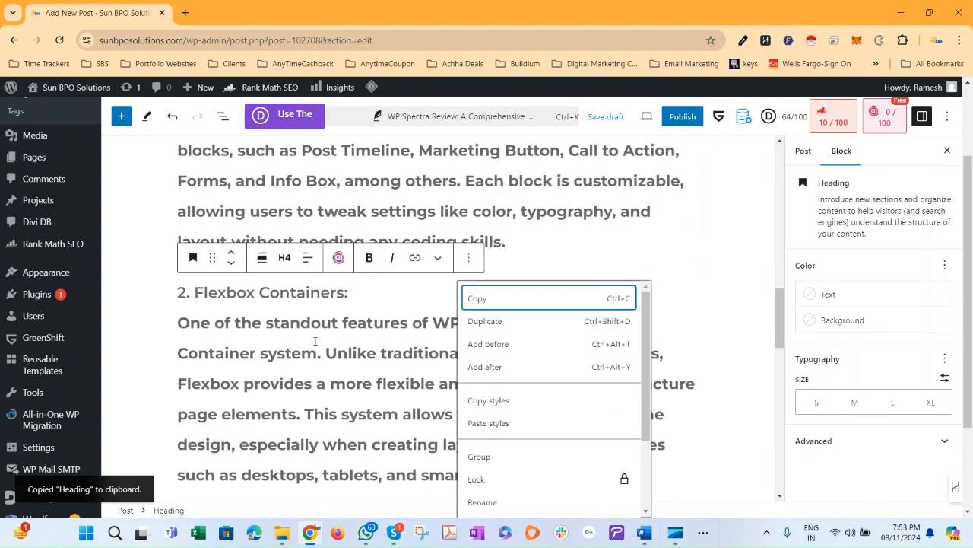
pyautogui.press('Escape')
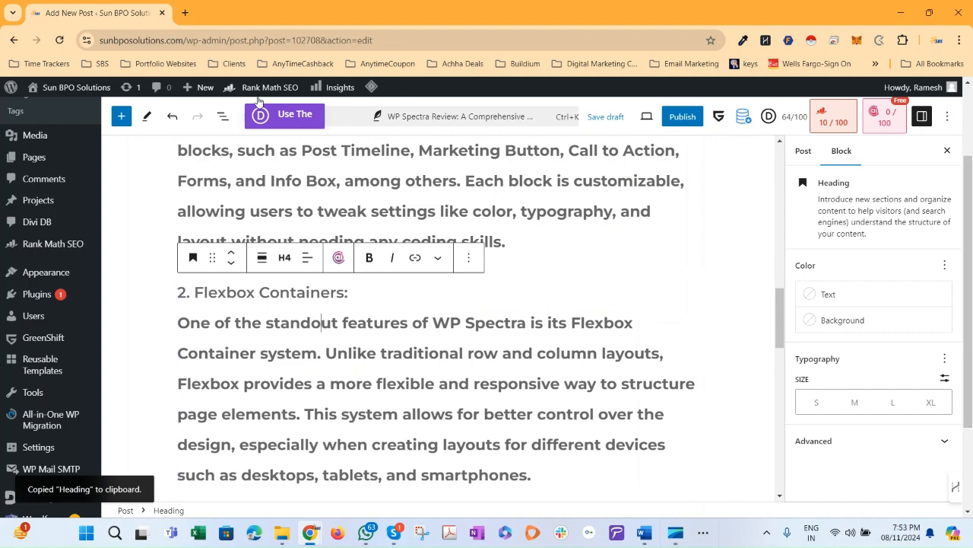
# - Undo the Flexbox Containers block's heading level change and transform the block back into a paragraph
pyautogui.click(171, 117)
pyautogui.click(171, 118)
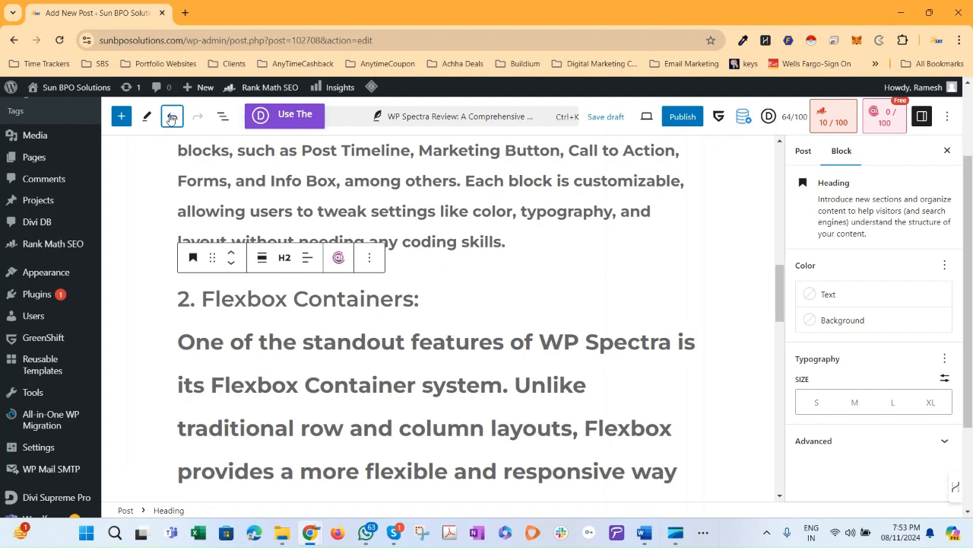
pyautogui.click(269, 300)
pyautogui.moveTo(179, 340); pyautogui.dragTo(370, 490)
pyautogui.scroll(2, 278, 305)
pyautogui.click(285, 191)
pyautogui.click(194, 188)
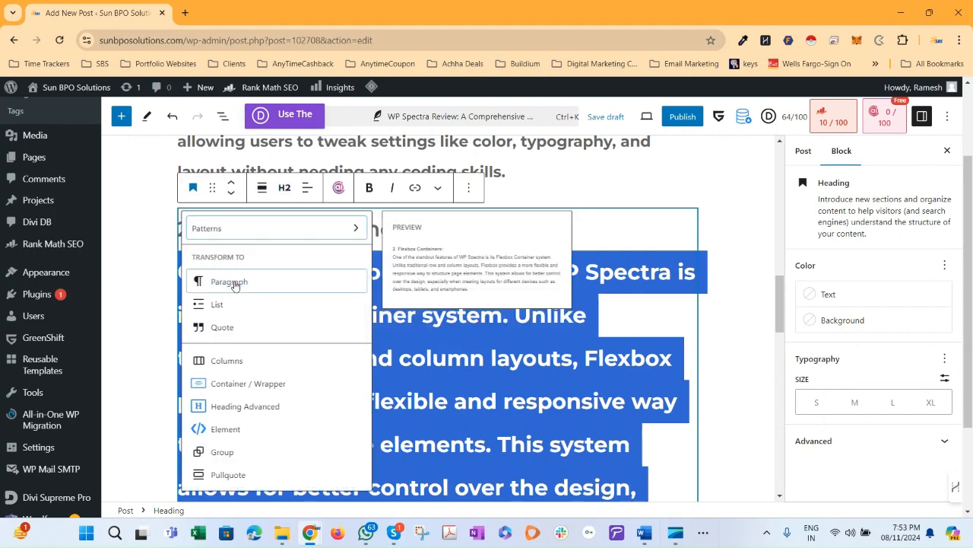
pyautogui.click(229, 282)
pyautogui.scroll(1, 371, 311)
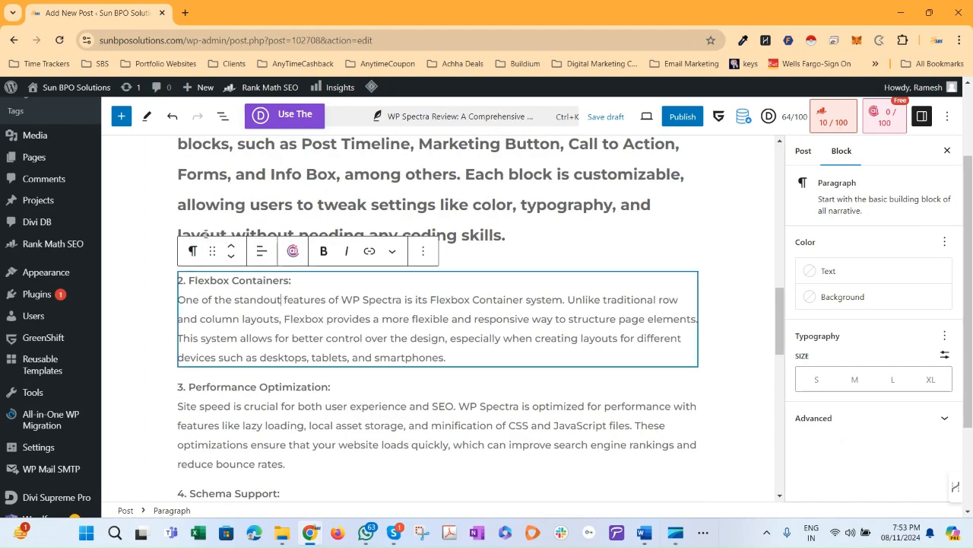
# - Transform the "2. Flexbox Containers" paragraph block into a heading again
pyautogui.tripleClick(249, 280)
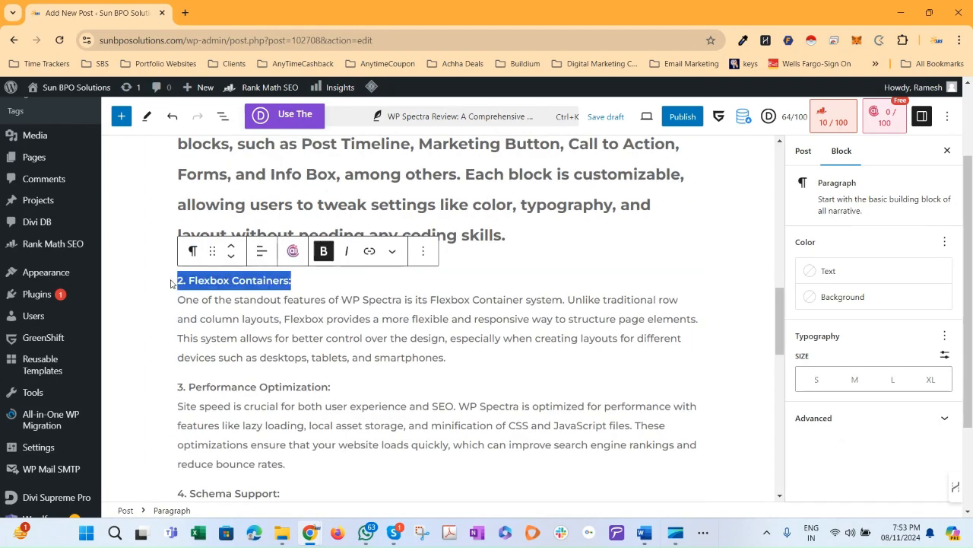
pyautogui.click(193, 252)
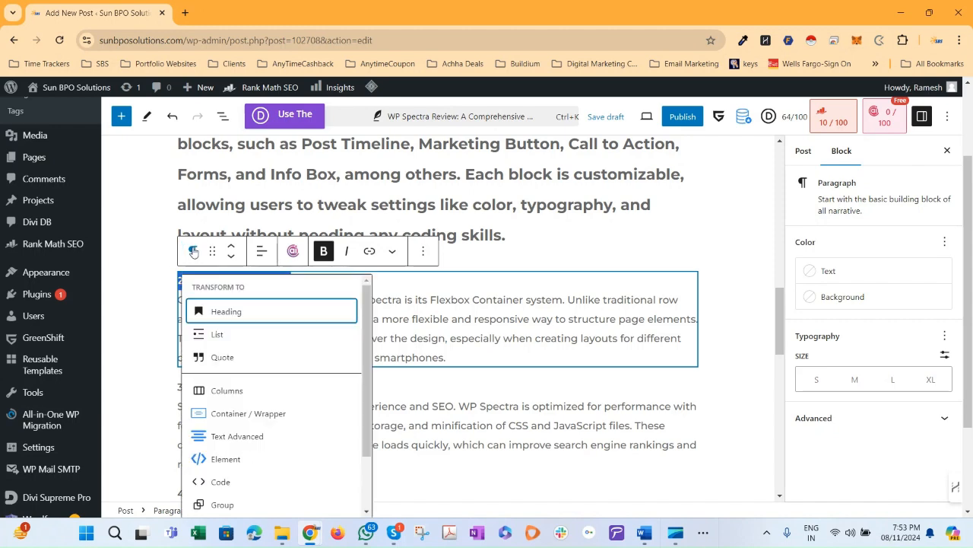
pyautogui.click(261, 314)
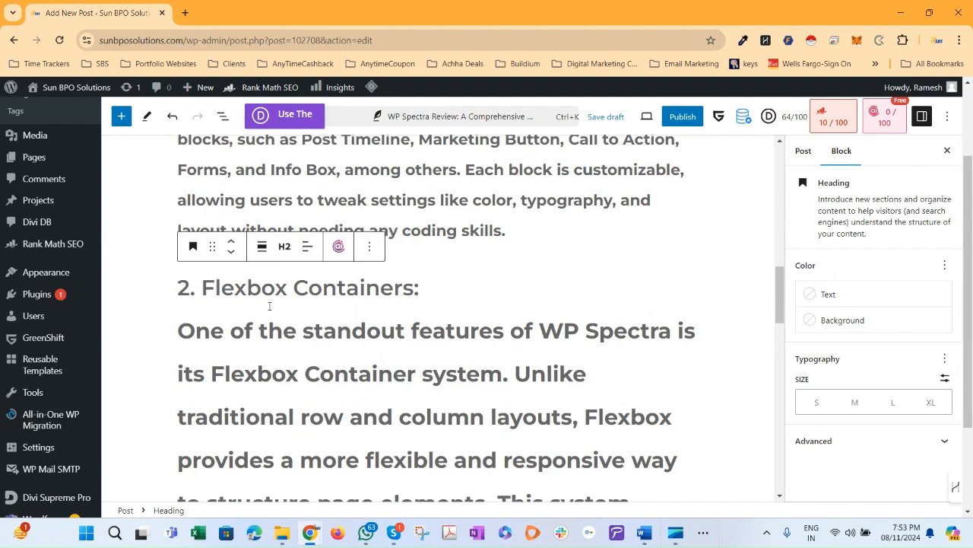
pyautogui.click(342, 311)
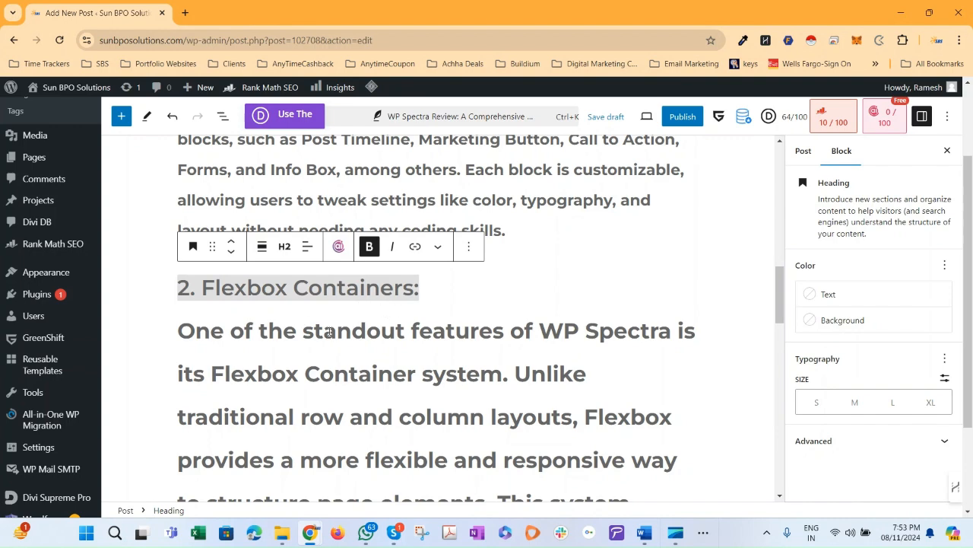
# - Toggle bold on the Flexbox Containers body text, check the heading levels, and transform the whole block back into a paragraph
pyautogui.moveTo(179, 329); pyautogui.dragTo(339, 417)
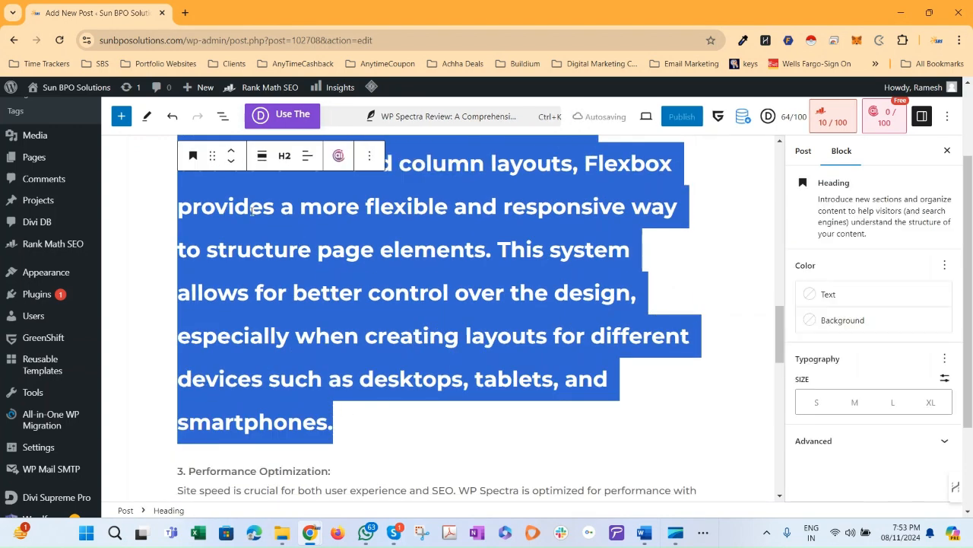
pyautogui.click(286, 156)
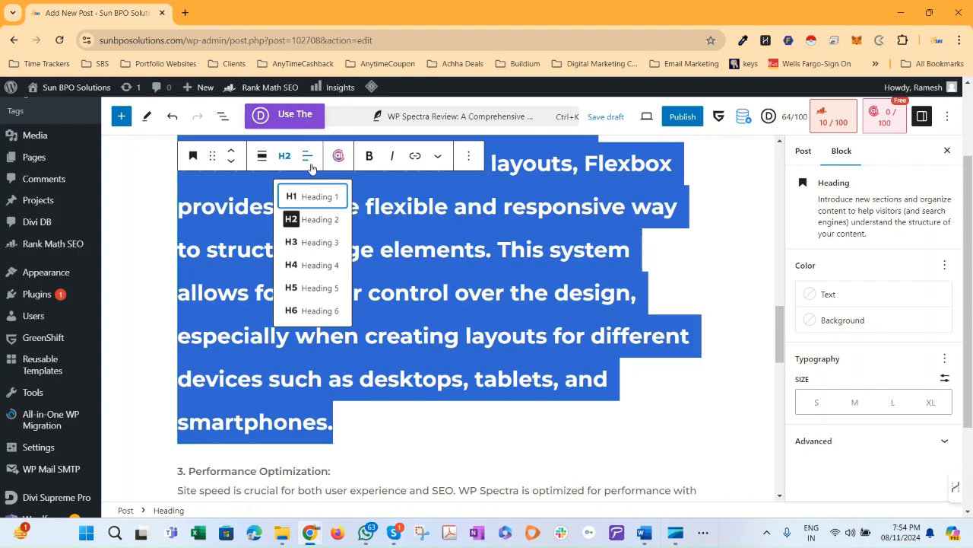
pyautogui.click(368, 157)
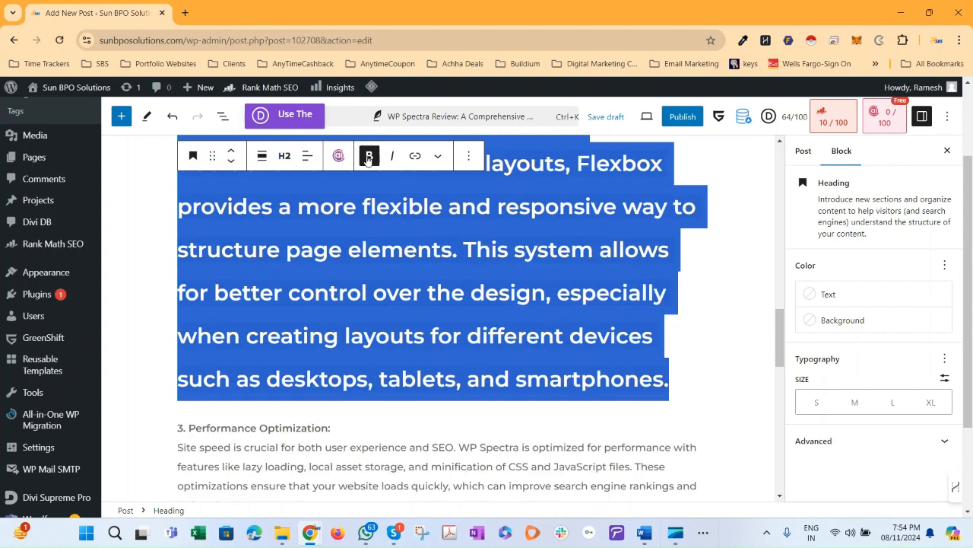
pyautogui.click(285, 156)
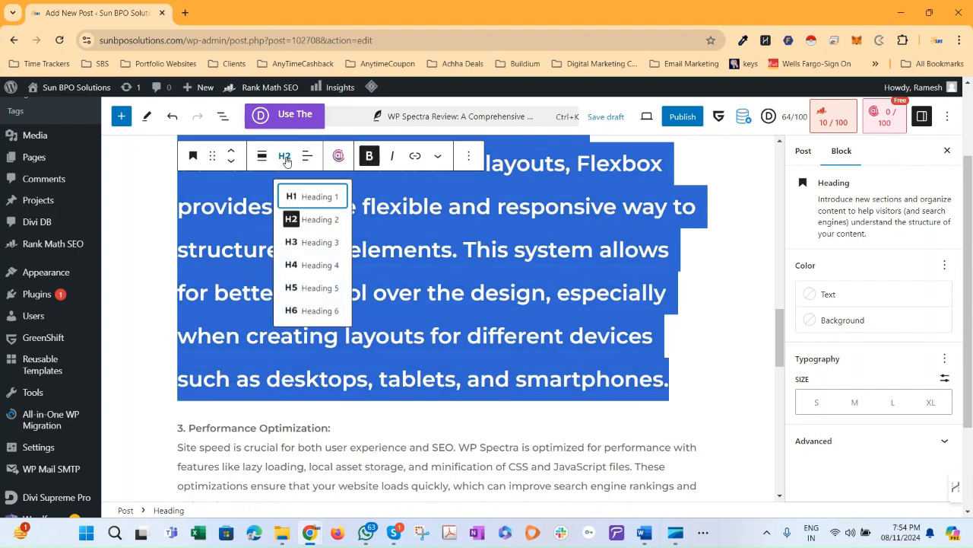
pyautogui.click(193, 157)
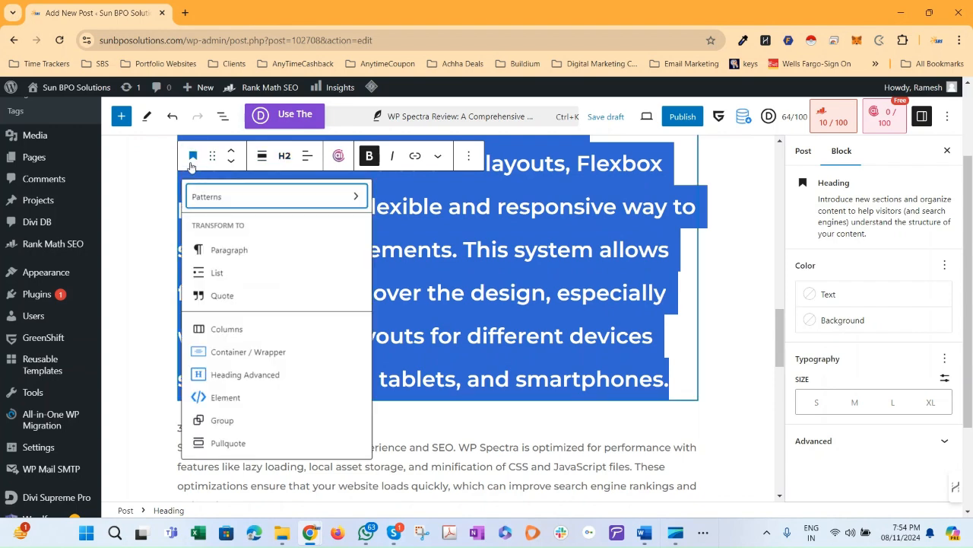
pyautogui.click(237, 251)
# - Try toggling bold on the body text inside the "1. Gutenberg Integration" heading block
pyautogui.scroll(3, 379, 356)
pyautogui.scroll(-2, 218, 337)
pyautogui.moveTo(381, 309); pyautogui.dragTo(178, 218)
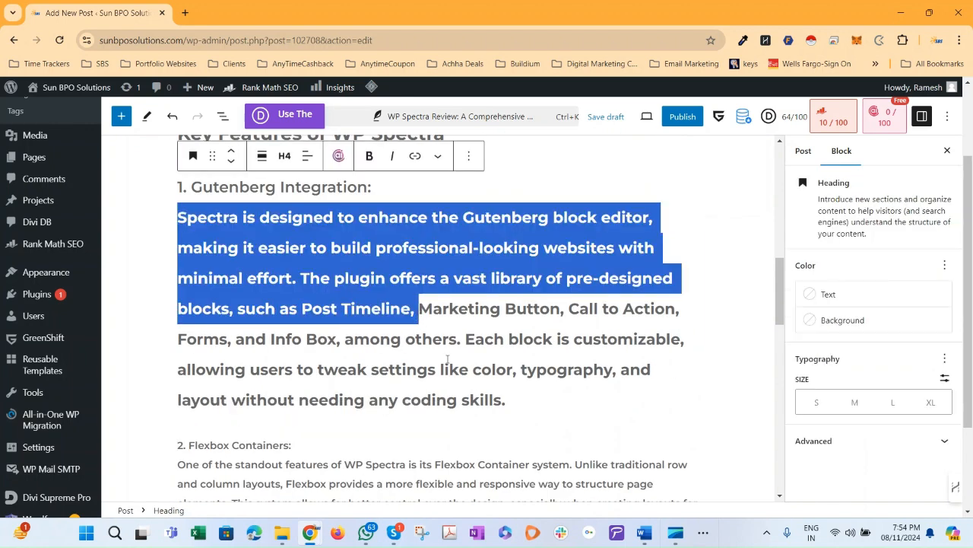
pyautogui.moveTo(506, 400); pyautogui.dragTo(173, 287)
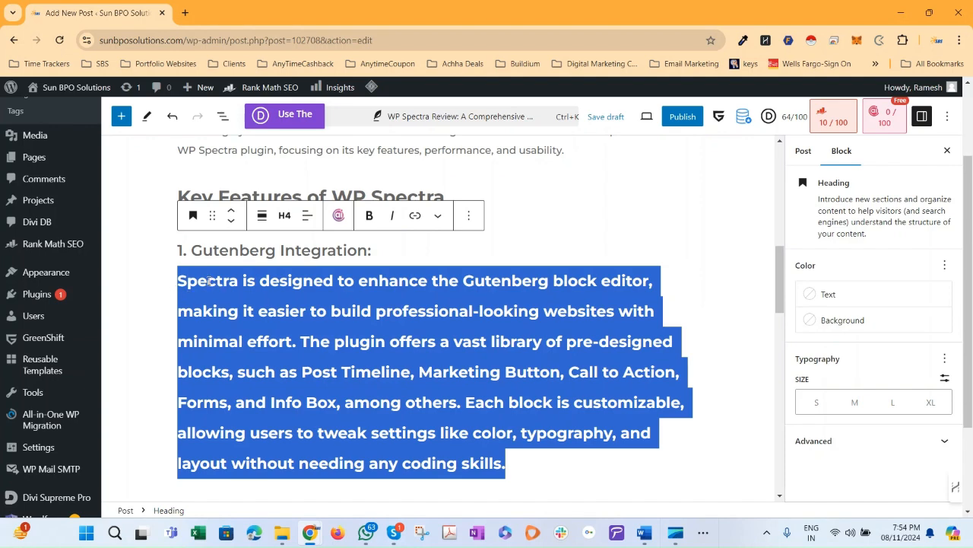
pyautogui.click(193, 216)
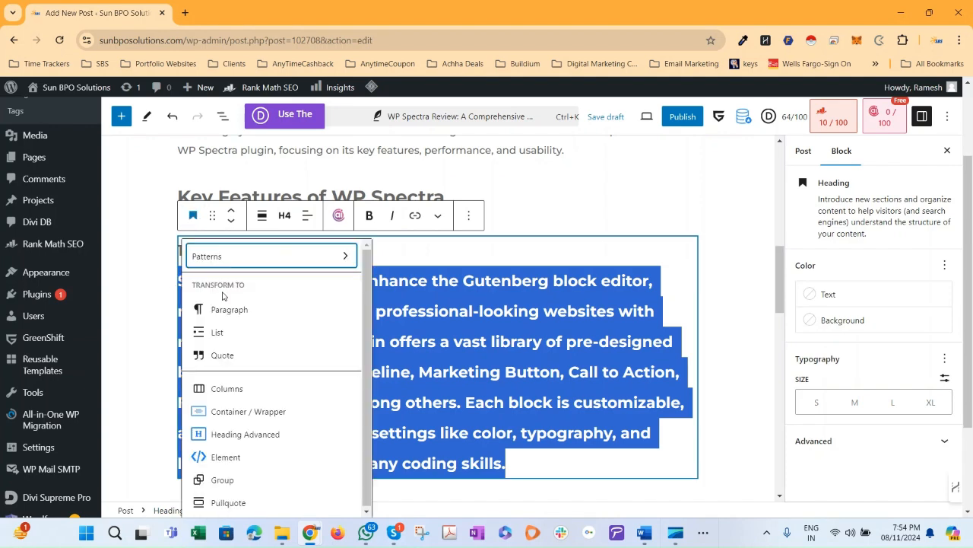
pyautogui.click(369, 216)
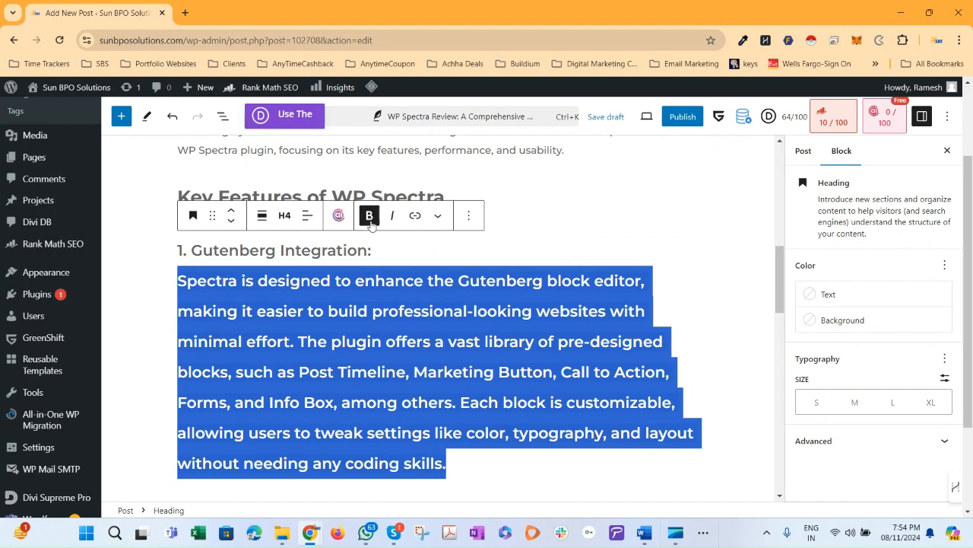
pyautogui.click(326, 363)
# - Compare the table of contents entries with the Key Features and Gutenberg Integration heading blocks in the post
pyautogui.scroll(3, 275, 393)
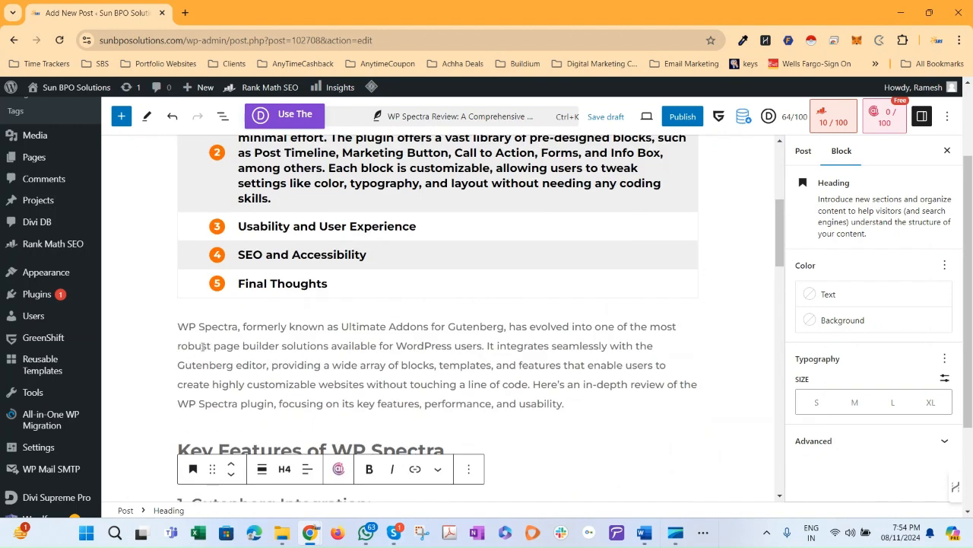
pyautogui.scroll(-2, 231, 357)
pyautogui.scroll(4, 352, 347)
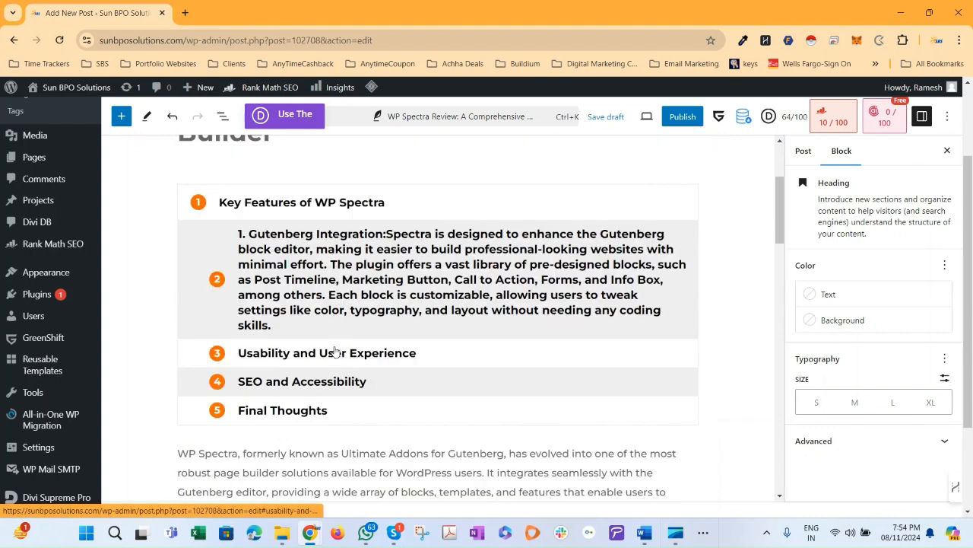
pyautogui.scroll(-2, 333, 316)
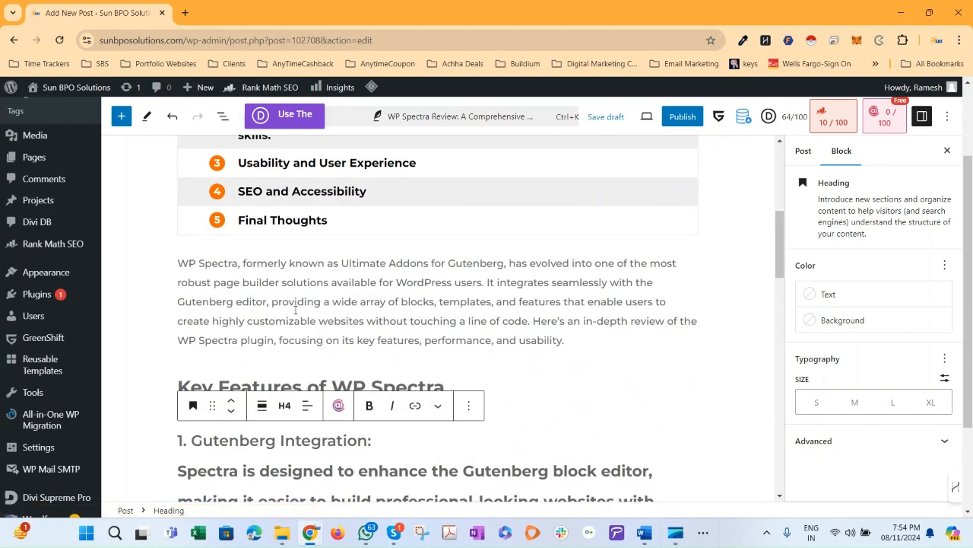
pyautogui.click(536, 381)
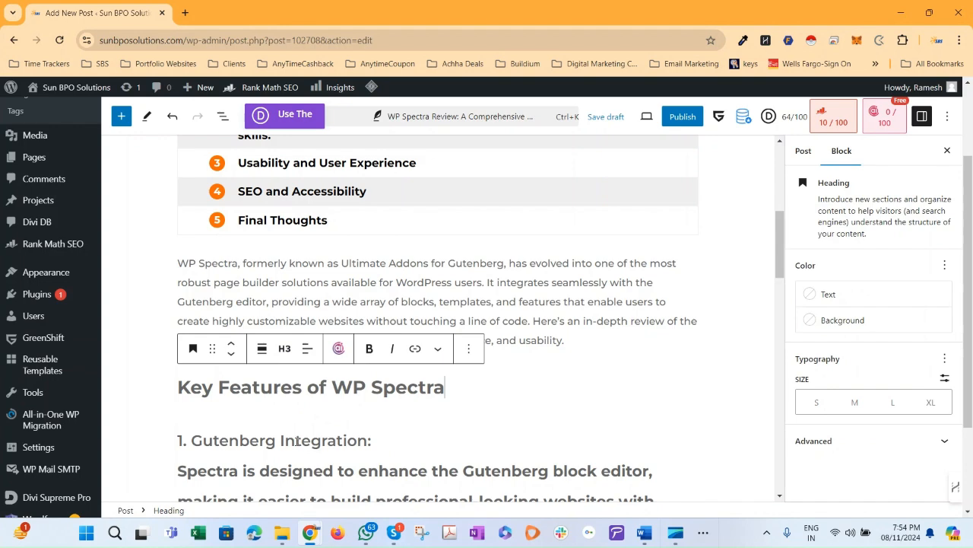
pyautogui.tripleClick(286, 449)
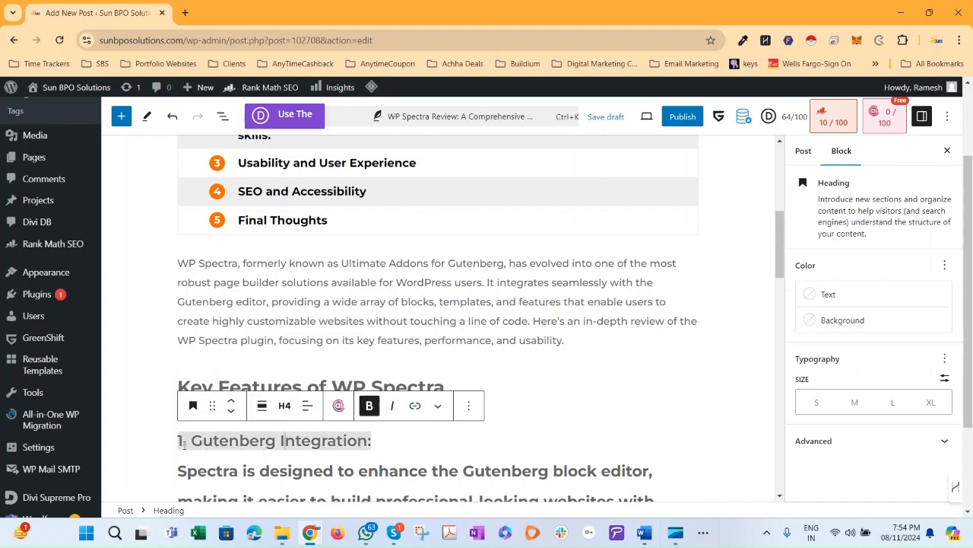
pyautogui.click(375, 472)
pyautogui.scroll(-1, 332, 460)
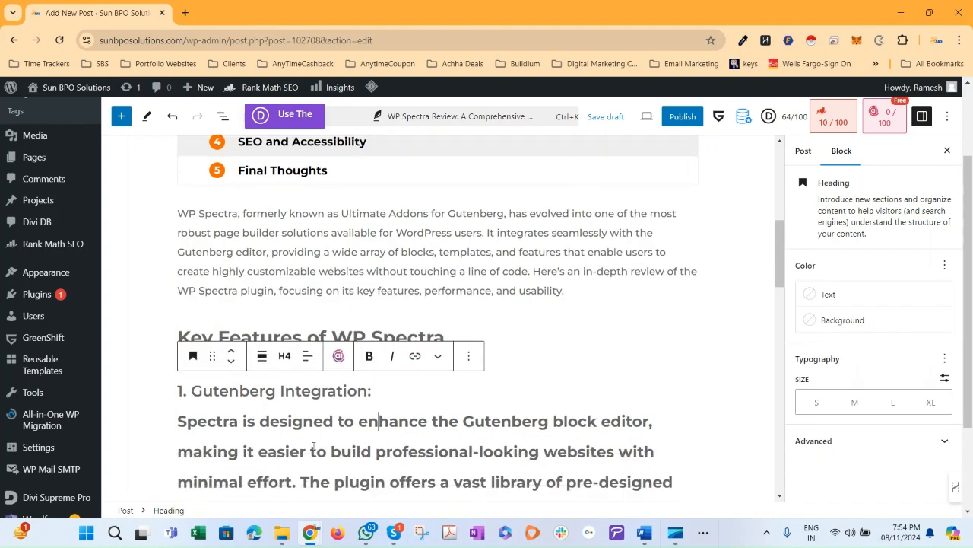
# - Delete all post content below the "Key Features of WP Spectra" heading, from Gutenberg Integration through the Final Thoughts text
pyautogui.click(179, 377)
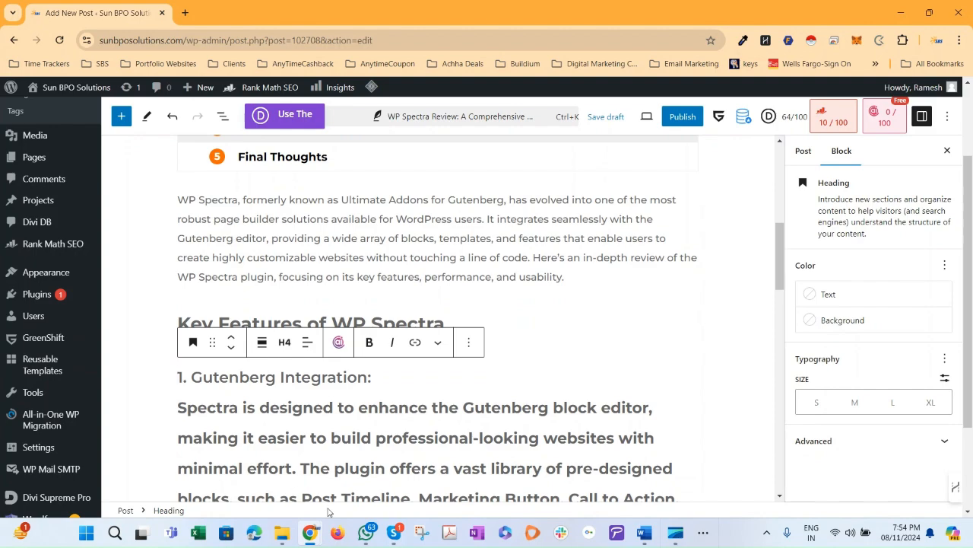
pyautogui.hotkey('shift', 'Down')
pyautogui.hotkey('shift', 'Down')
pyautogui.hotkey('shift', 'Down')
pyautogui.hotkey('shift', 'Down')
pyautogui.hotkey('shift', 'Down')
pyautogui.hotkey('shift', 'Down')
pyautogui.hotkey('shift', 'Down')
pyautogui.hotkey('shift', 'Down')
pyautogui.hotkey('shift', 'Down')
pyautogui.hotkey('shift', 'Down')
pyautogui.hotkey('shift', 'Down')
pyautogui.hotkey('shift', 'Down')
pyautogui.hotkey('shift', 'Down')
pyautogui.hotkey('shift', 'Down')
pyautogui.hotkey('shift', 'Down')
pyautogui.hotkey('shift', 'Down')
pyautogui.hotkey('shift', 'Down')
pyautogui.hotkey('shift', 'Down')
pyautogui.hotkey('shift', 'Down')
pyautogui.hotkey('shift', 'Down')
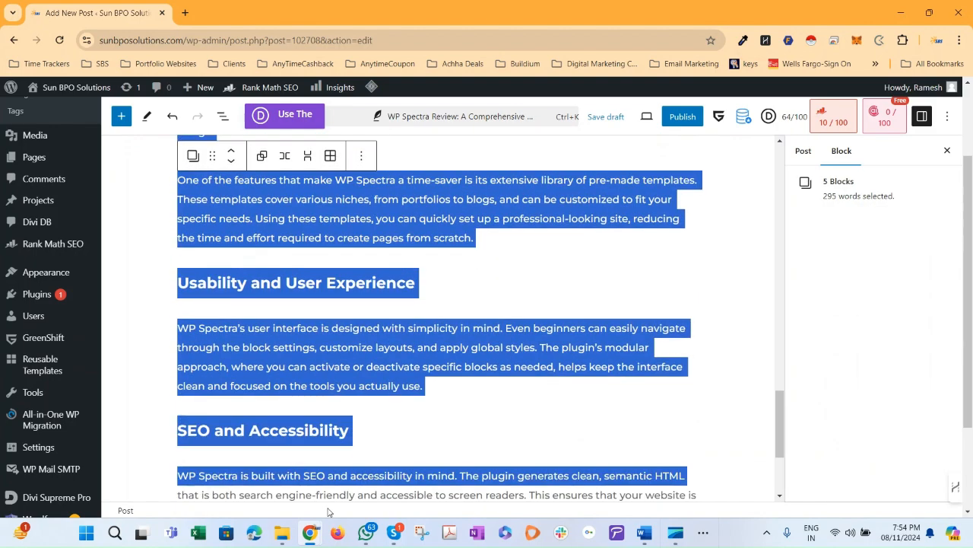
pyautogui.hotkey('shift', 'Down')
pyautogui.hotkey('shift', 'Down')
pyautogui.hotkey('shift', 'Down')
pyautogui.hotkey('shift', 'Down')
pyautogui.hotkey('shift', 'Down')
pyautogui.hotkey('shift', 'Down')
pyautogui.hotkey('shift', 'Down')
pyautogui.press('BackSpace')
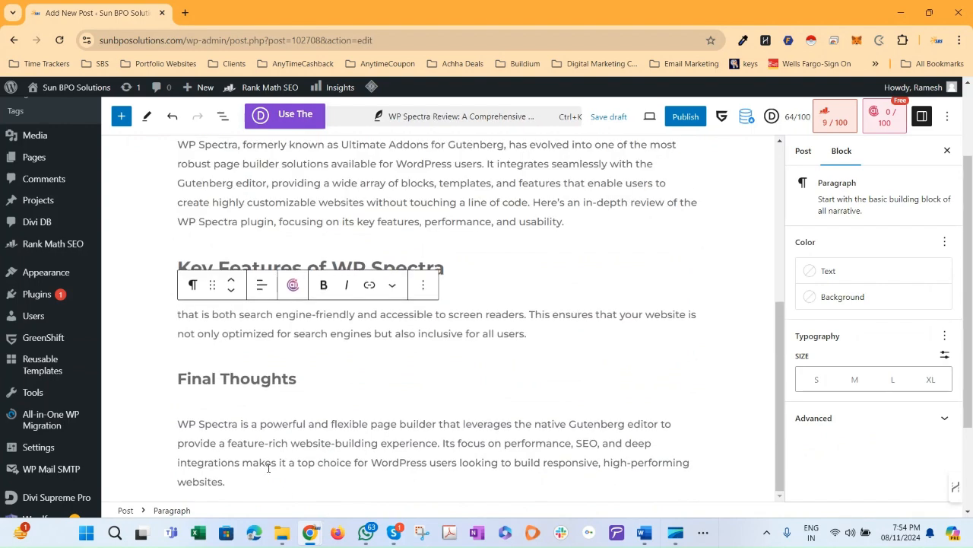
pyautogui.hotkey('shift', 'Down')
pyautogui.hotkey('shift', 'Down')
pyautogui.hotkey('shift', 'Down')
pyautogui.hotkey('shift', 'Down')
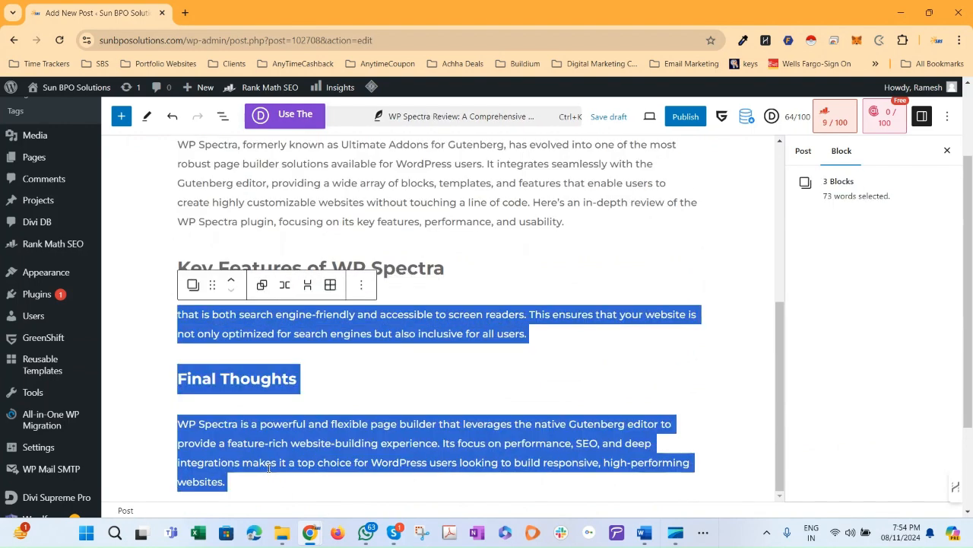
pyautogui.press('BackSpace')
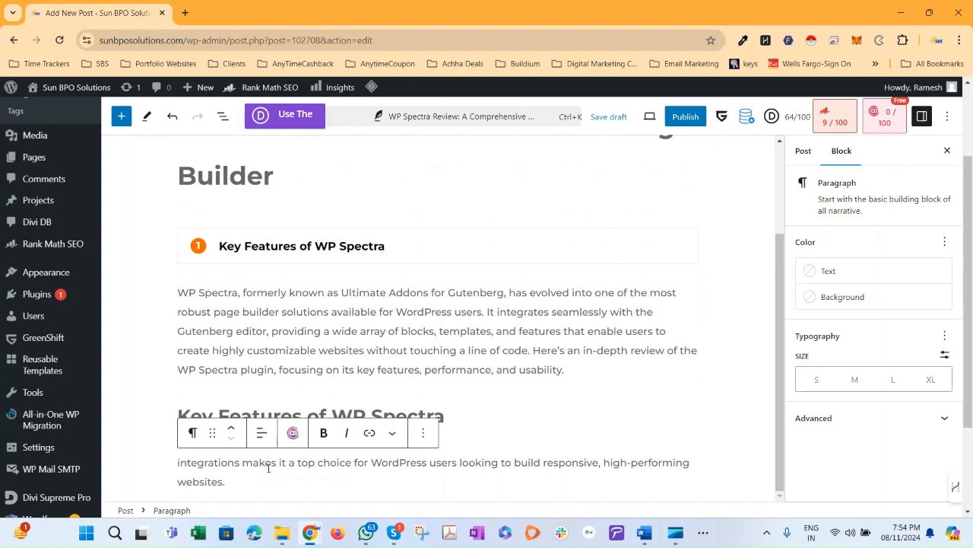
pyautogui.hotkey('shift', 'Down')
pyautogui.hotkey('shift', 'Down')
pyautogui.press('BackSpace')
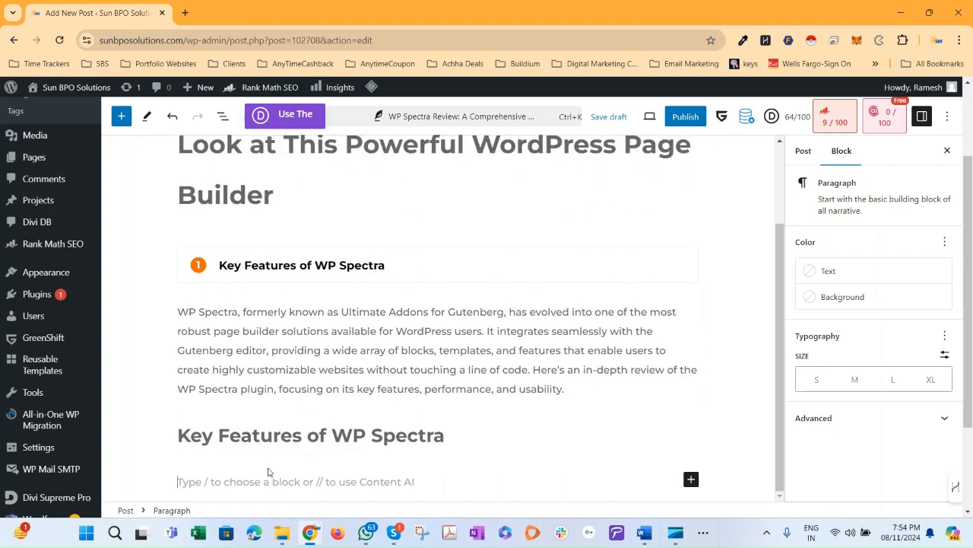
# - Insert a Paragraph block below the "Key Features of WP Spectra" heading
pyautogui.click(307, 437)
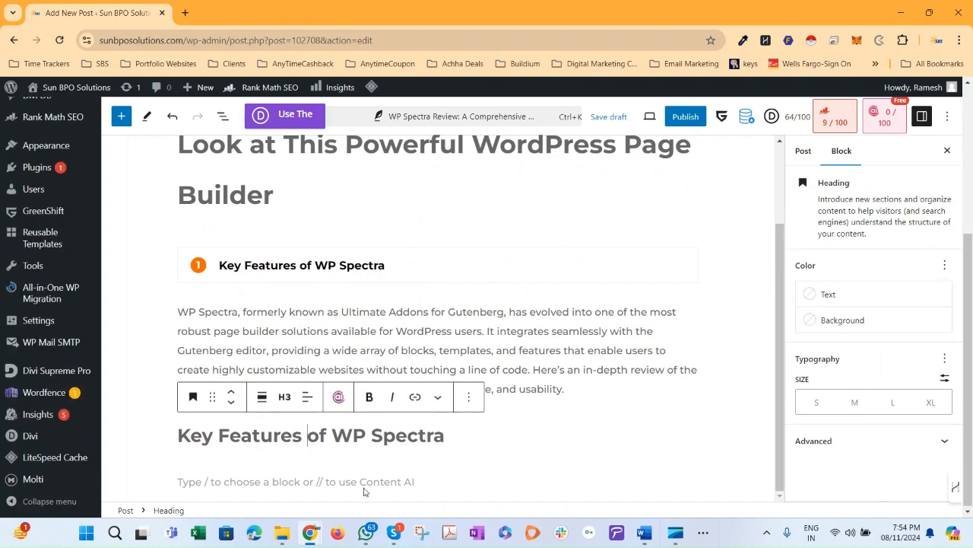
pyautogui.click(340, 473)
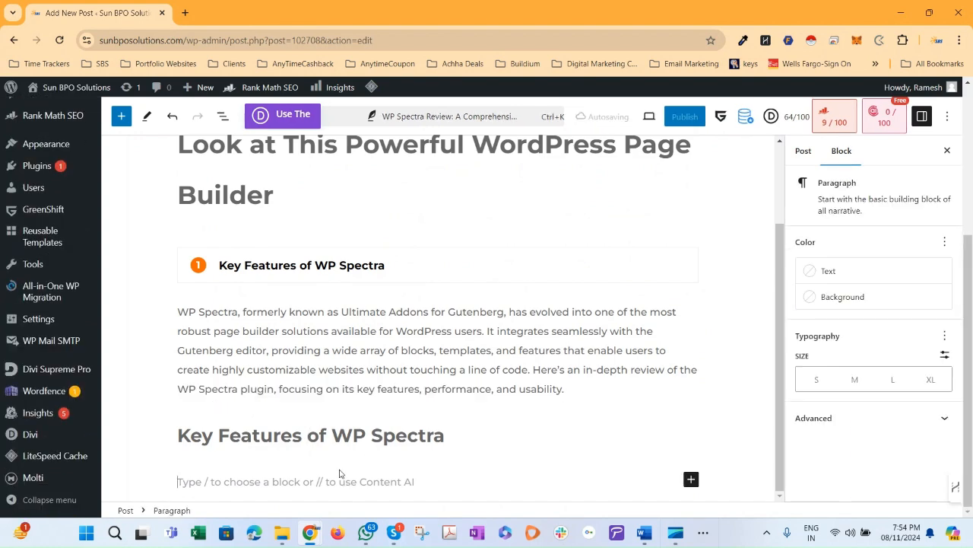
pyautogui.click(691, 479)
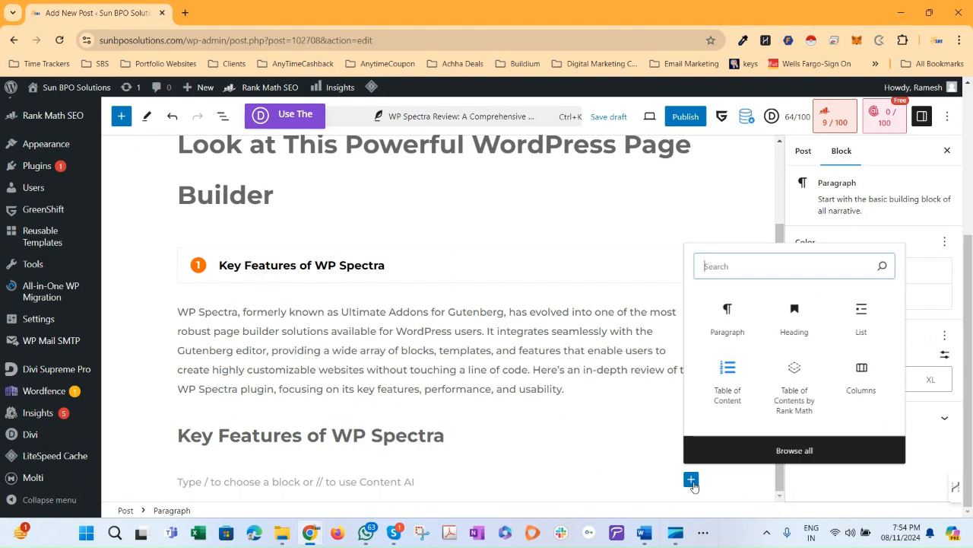
pyautogui.click(733, 325)
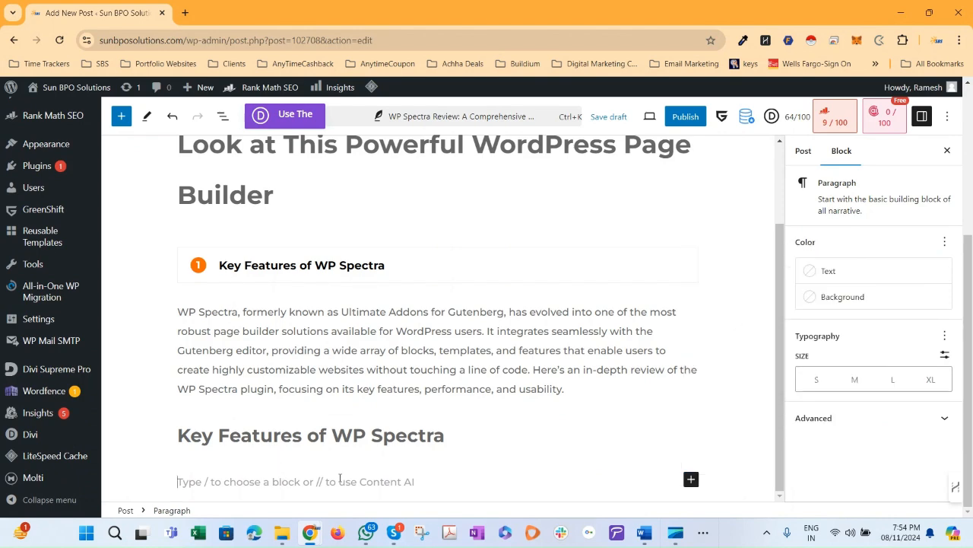
# - Copy sections "1. Gutenberg Integration" through "6. Template Library" from the ChatGPT review and paste them below the post's Key Features heading
pyautogui.hotkey('alt', 'Tab')
pyautogui.scroll(10, 464, 215)
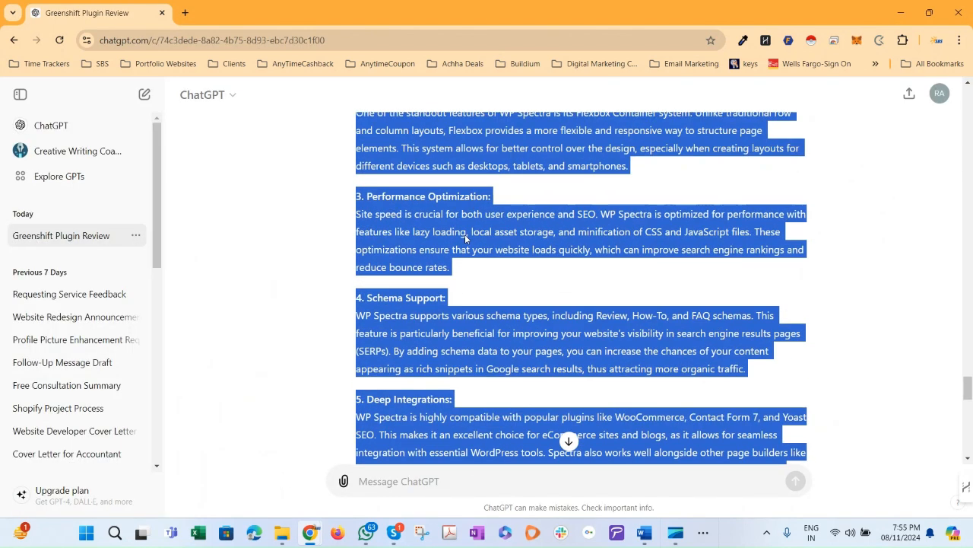
pyautogui.click(464, 215)
pyautogui.scroll(4, 446, 210)
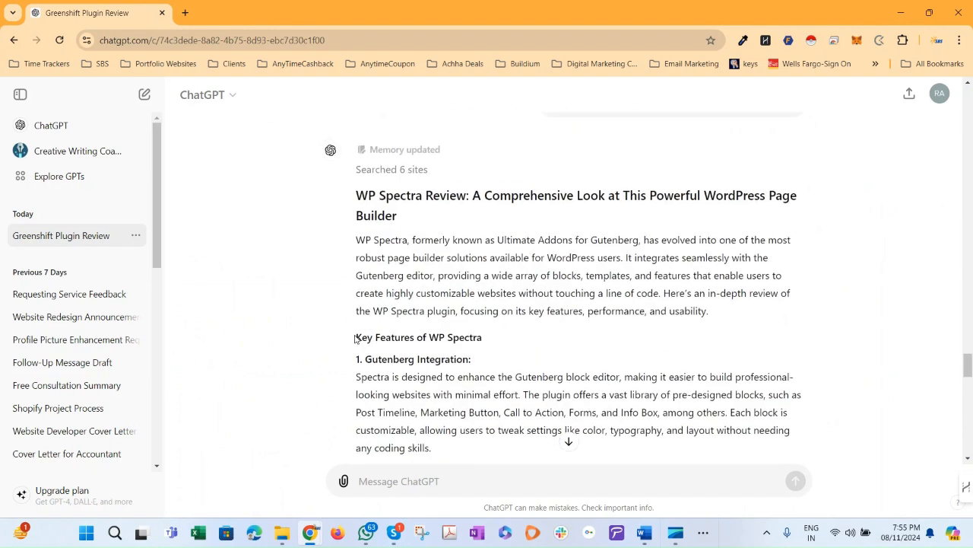
pyautogui.moveTo(354, 364); pyautogui.dragTo(695, 337)
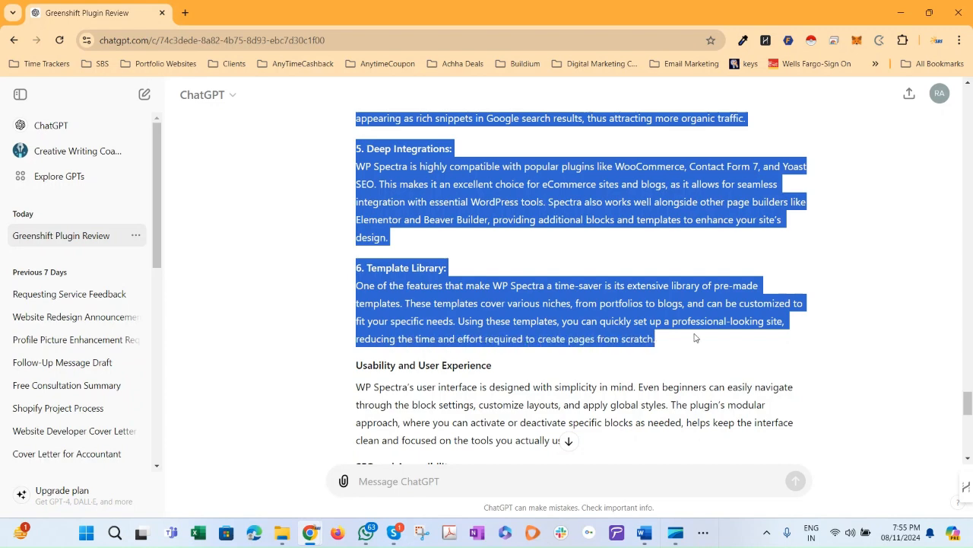
pyautogui.hotkey('alt', 'Tab')
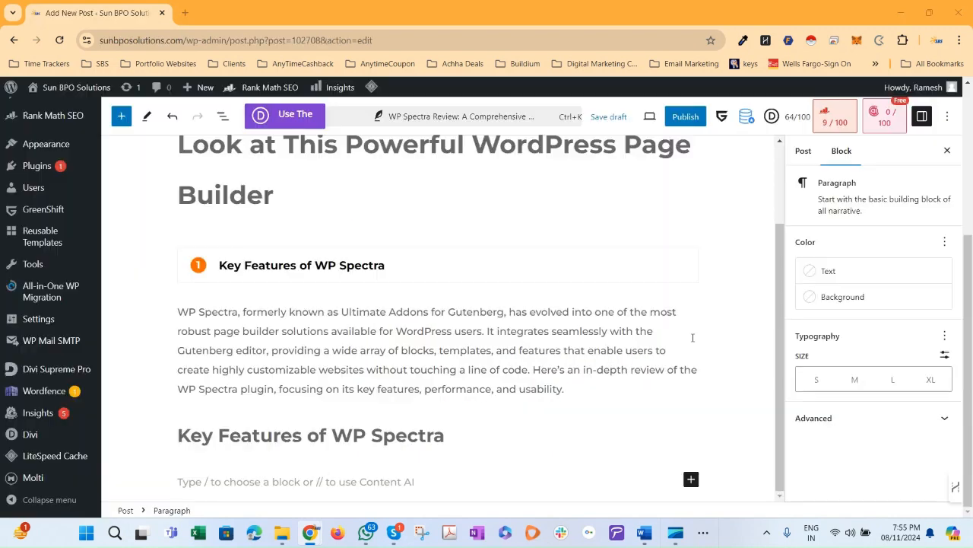
pyautogui.hotkey('ctrl', 'v')
# - Try to transform the "2. Flexbox Containers:" paragraph block into a heading
pyautogui.scroll(15, 277, 339)
pyautogui.moveTo(292, 342)
pyautogui.mouseDown()
pyautogui.moveTo(179, 340)
pyautogui.moveTo(293, 340)
pyautogui.mouseUp()
pyautogui.click(195, 339)
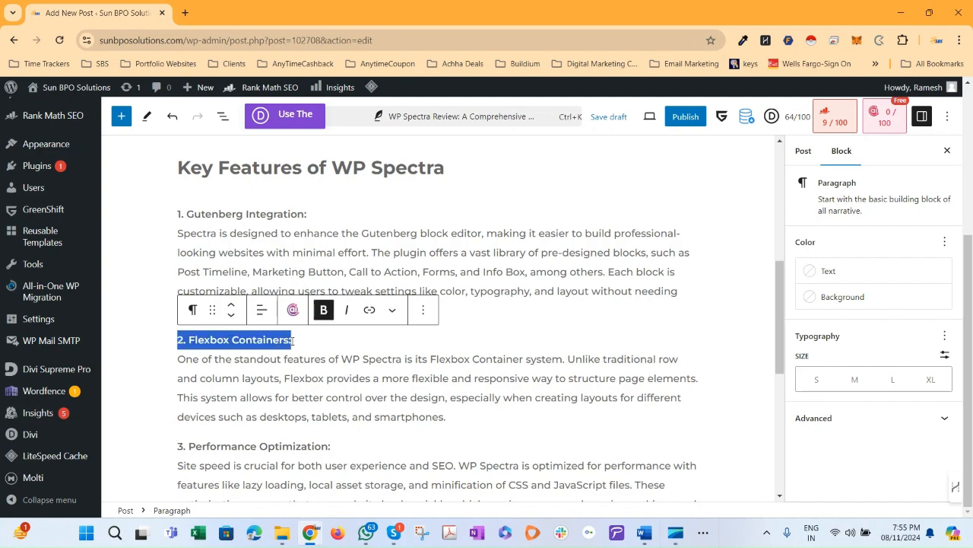
pyautogui.click(192, 310)
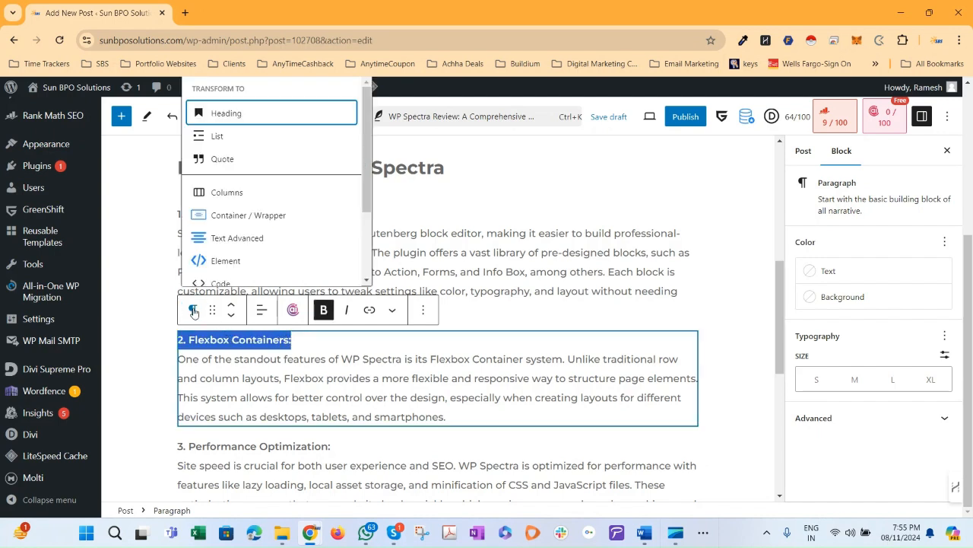
pyautogui.click(239, 114)
pyautogui.scroll(-1, 331, 341)
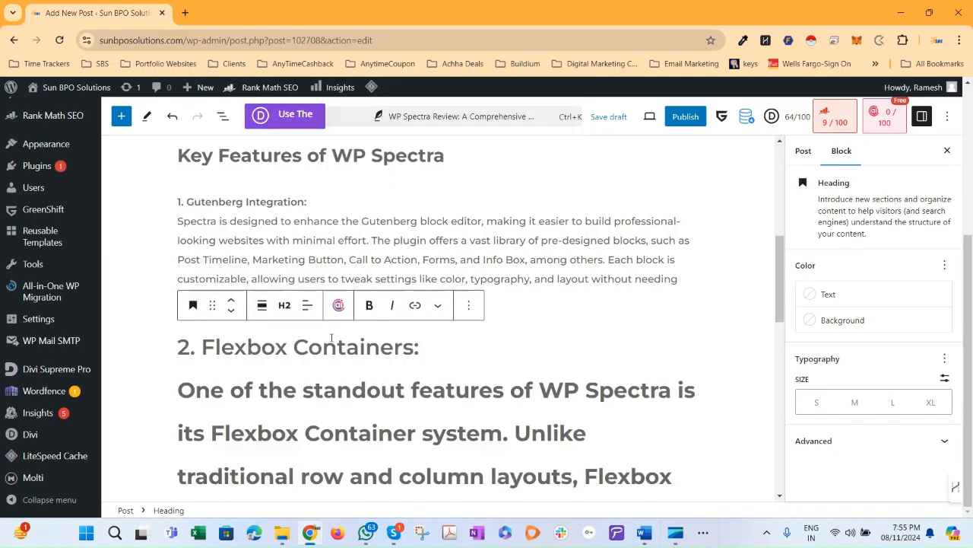
# - Delete the "2. Flexbox Containers:" heading block together with its description
pyautogui.click(171, 116)
pyautogui.click(370, 305)
pyautogui.scroll(-1, 449, 202)
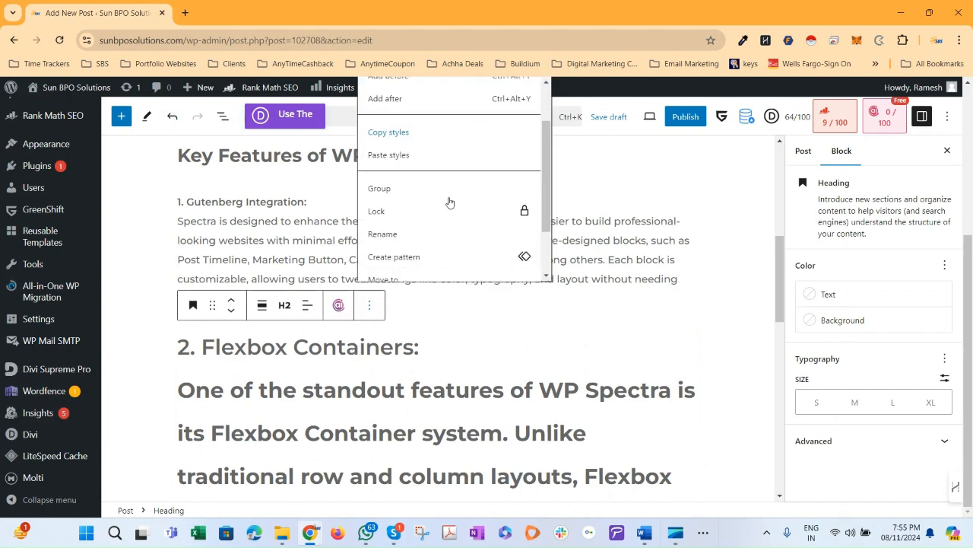
pyautogui.scroll(1, 429, 253)
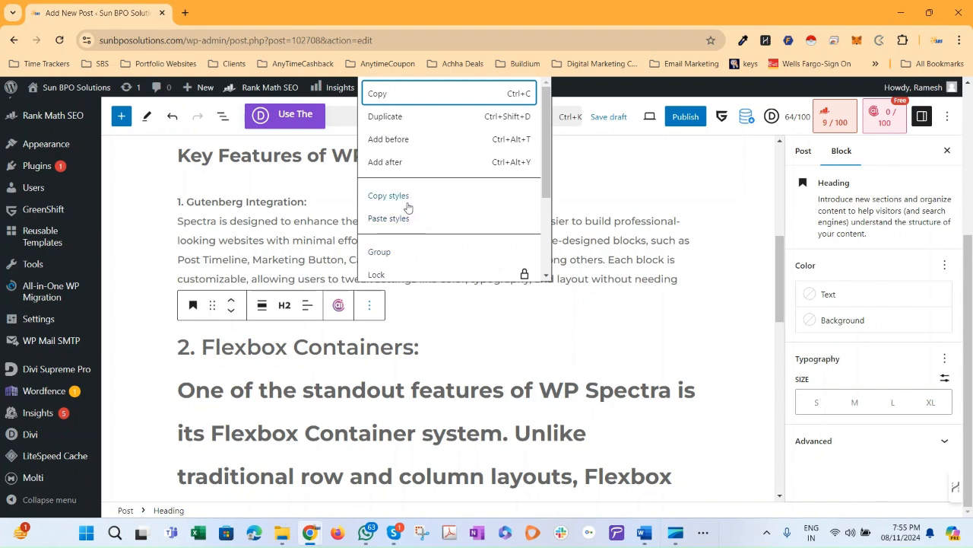
pyautogui.scroll(-1, 423, 231)
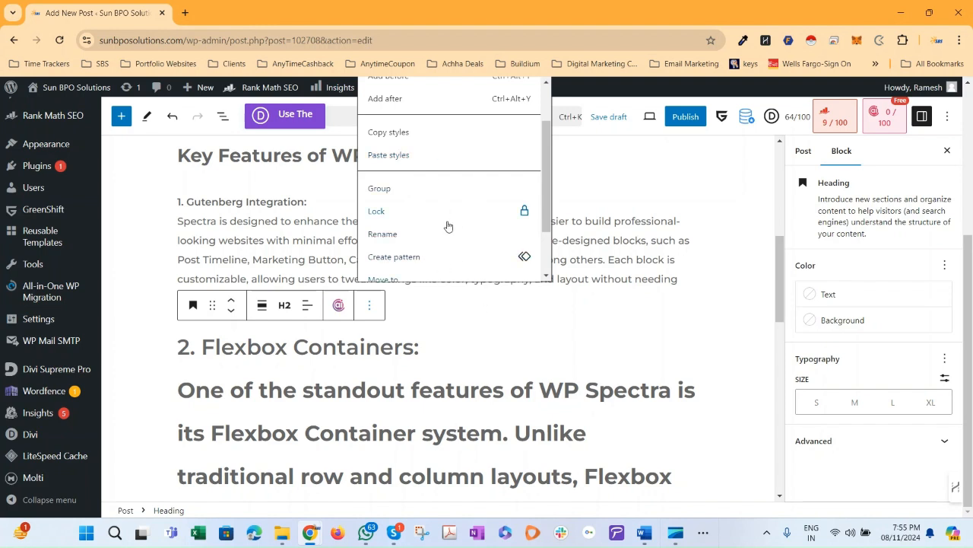
pyautogui.scroll(-1, 447, 225)
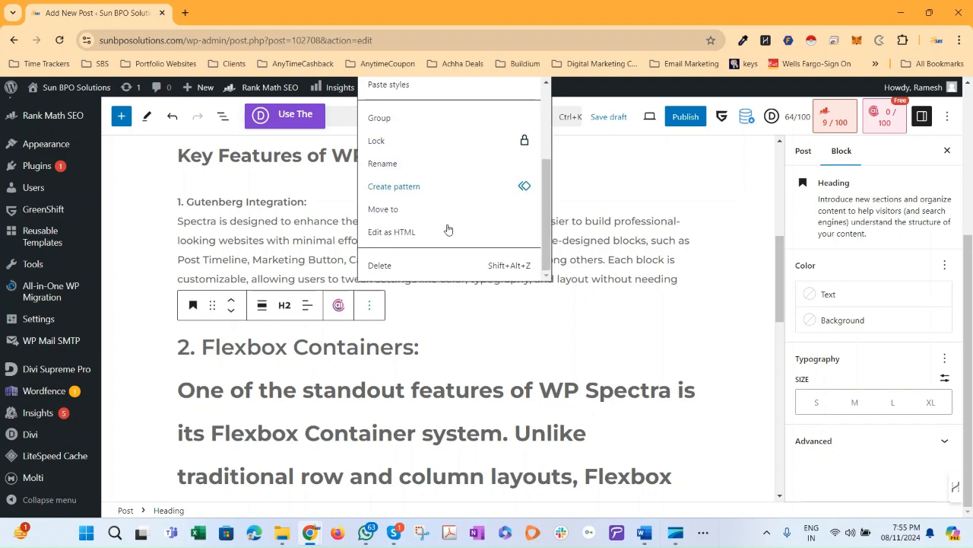
pyautogui.click(388, 263)
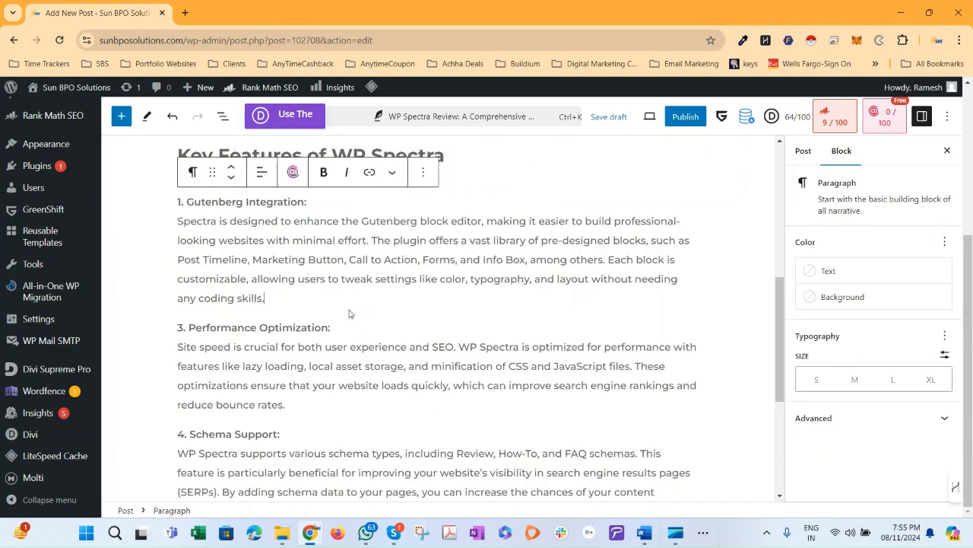
# - Undo the removal of the Flexbox Containers block, and delete that block again
pyautogui.scroll(1, 352, 316)
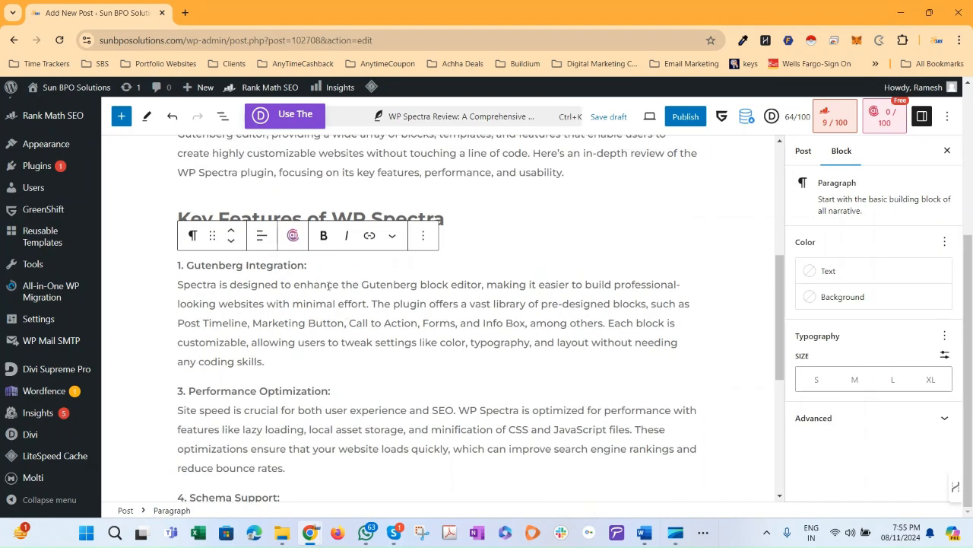
pyautogui.press('Left')
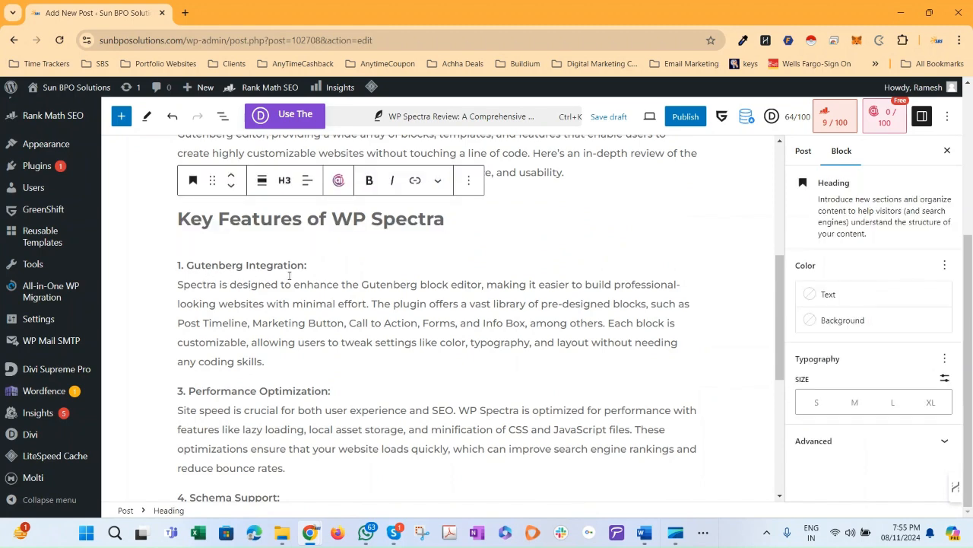
pyautogui.hotkey('ctrl', 'z')
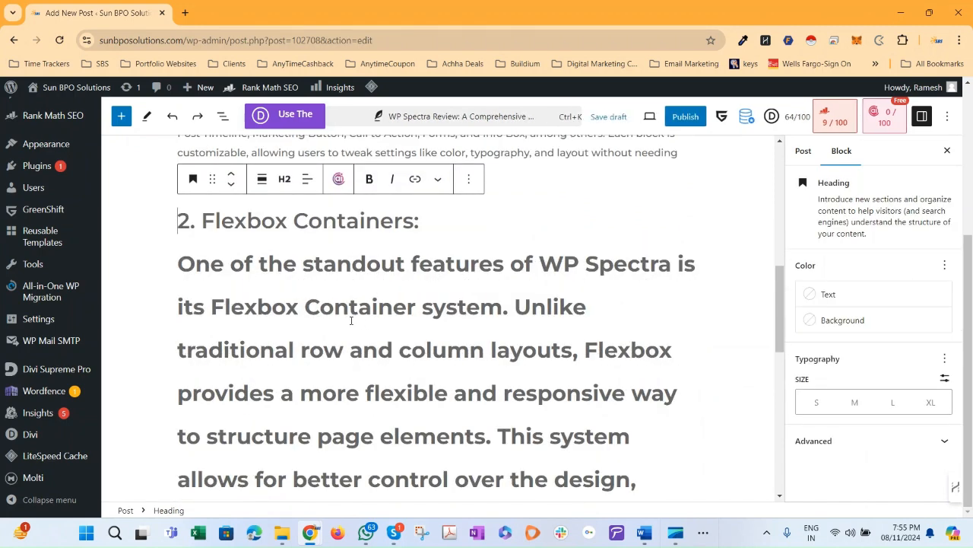
pyautogui.hotkey('ctrl', 'y')
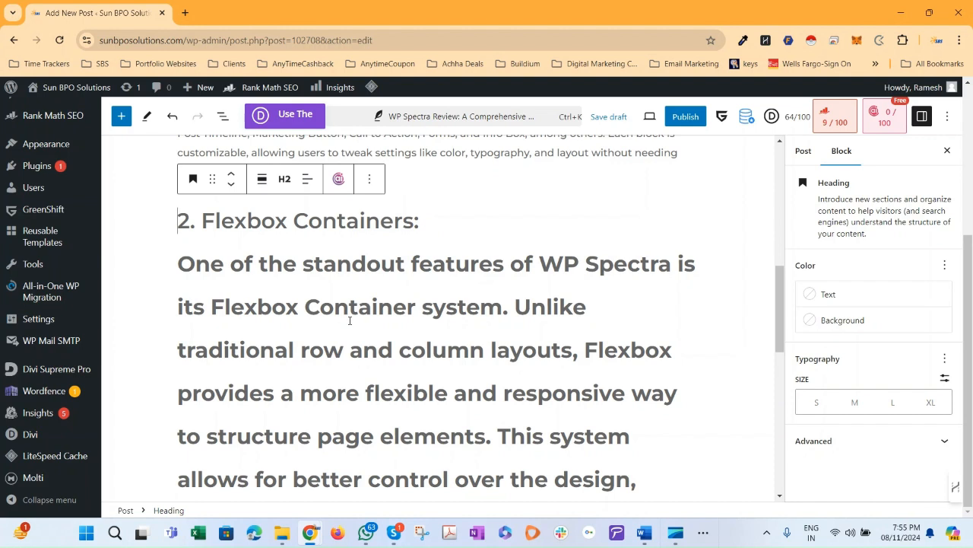
pyautogui.click(368, 179)
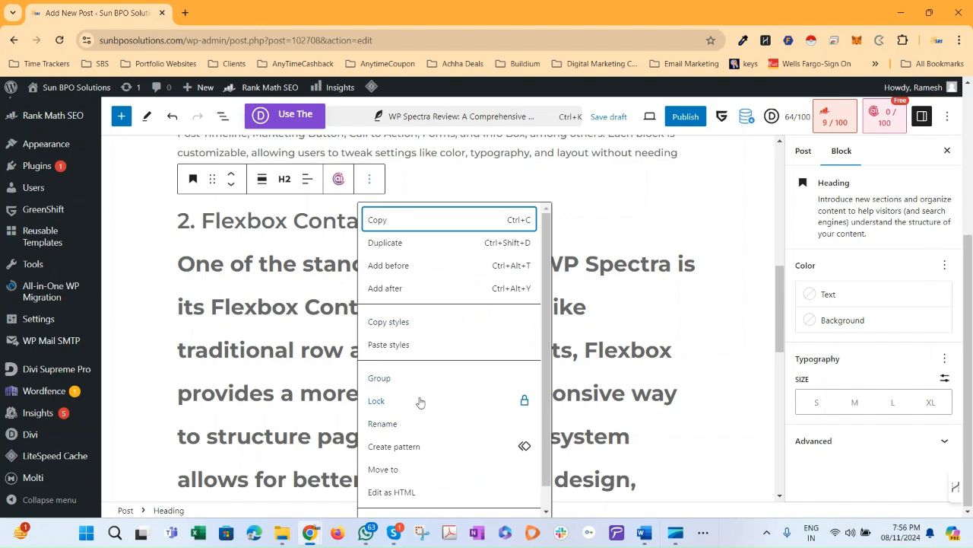
pyautogui.scroll(-1, 404, 304)
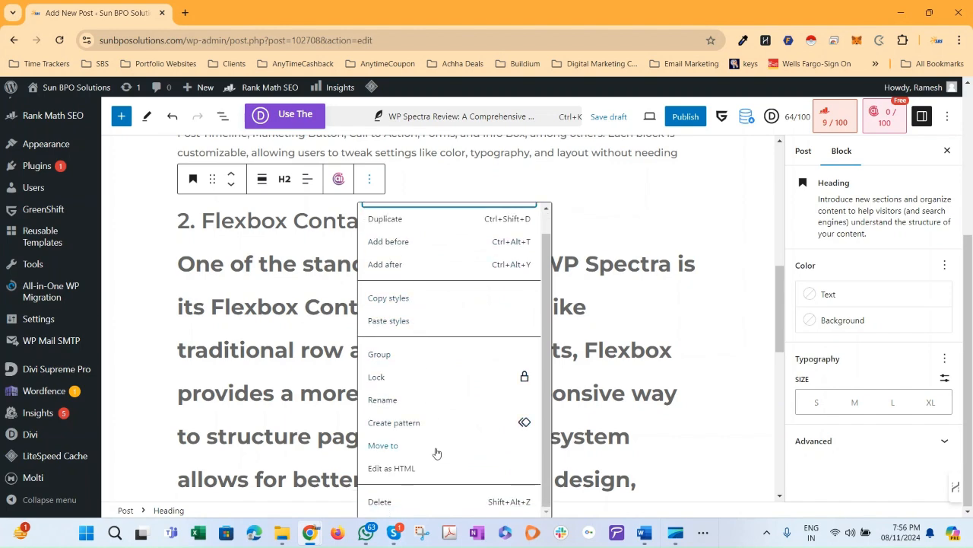
pyautogui.click(403, 501)
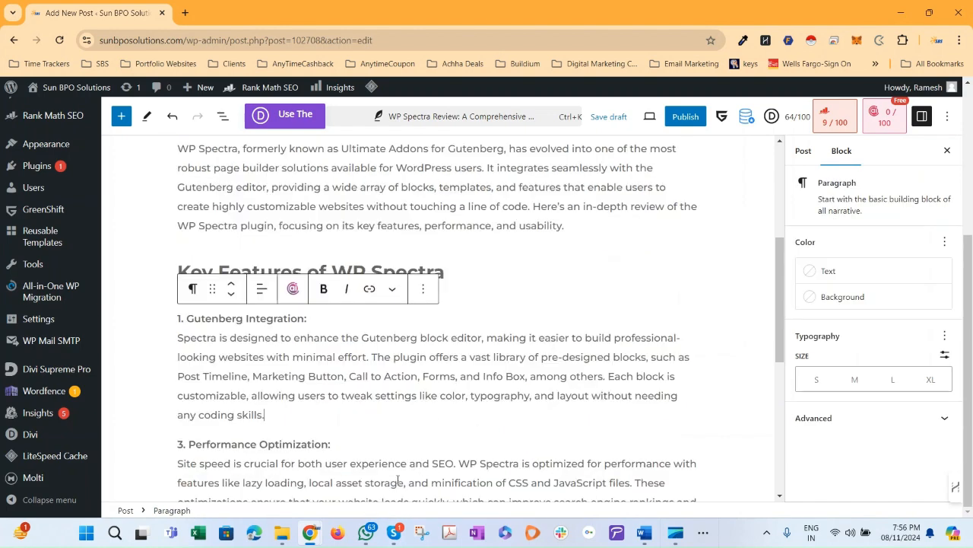
# - Delete the "1. Gutenberg Integration:" and "3. Performance Optimization:" paragraph blocks below the Key Features heading
pyautogui.click(423, 289)
pyautogui.scroll(-2, 466, 490)
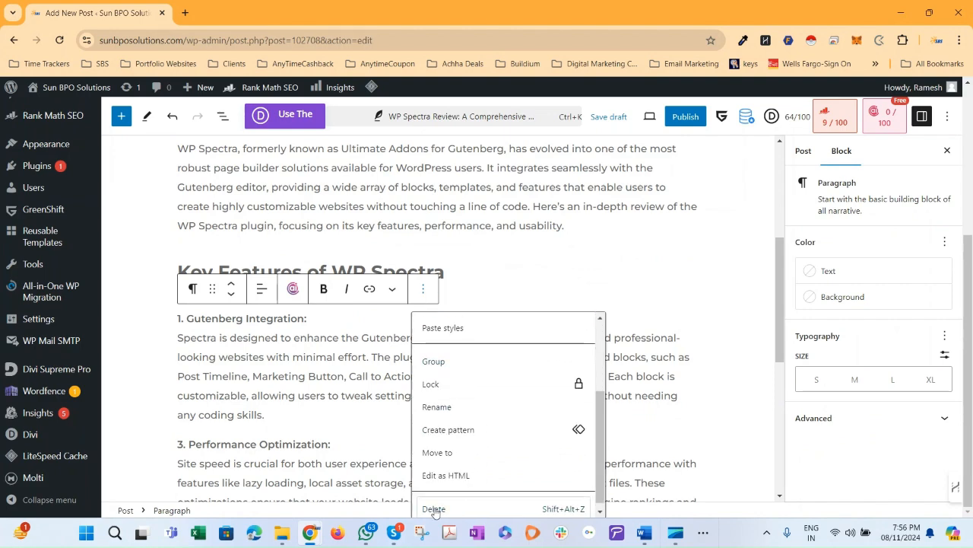
pyautogui.click(434, 508)
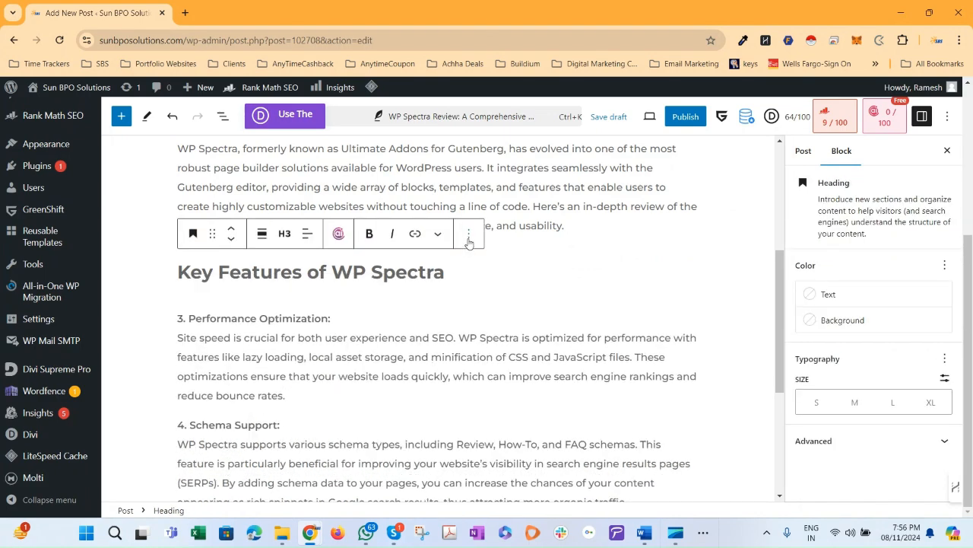
pyautogui.click(340, 314)
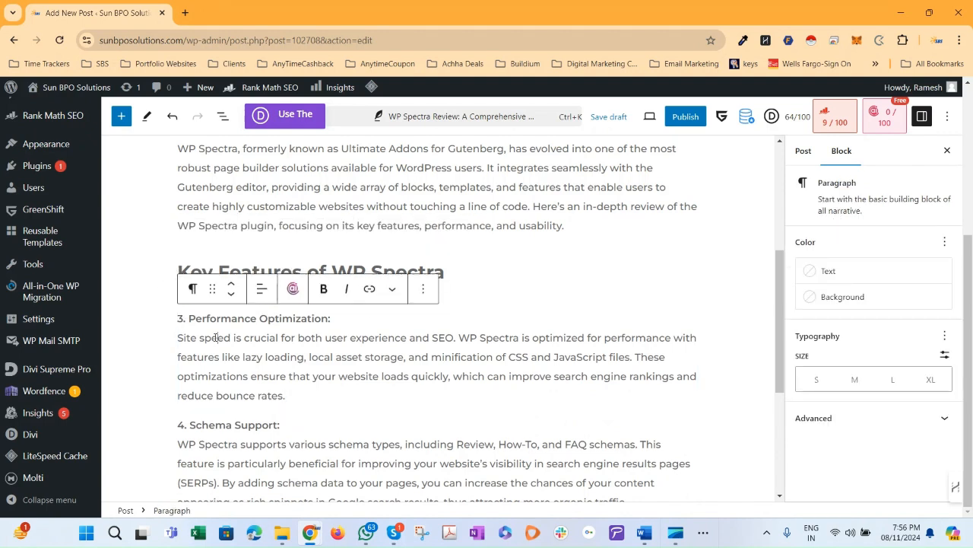
pyautogui.click(423, 289)
pyautogui.scroll(-3, 473, 473)
pyautogui.click(441, 505)
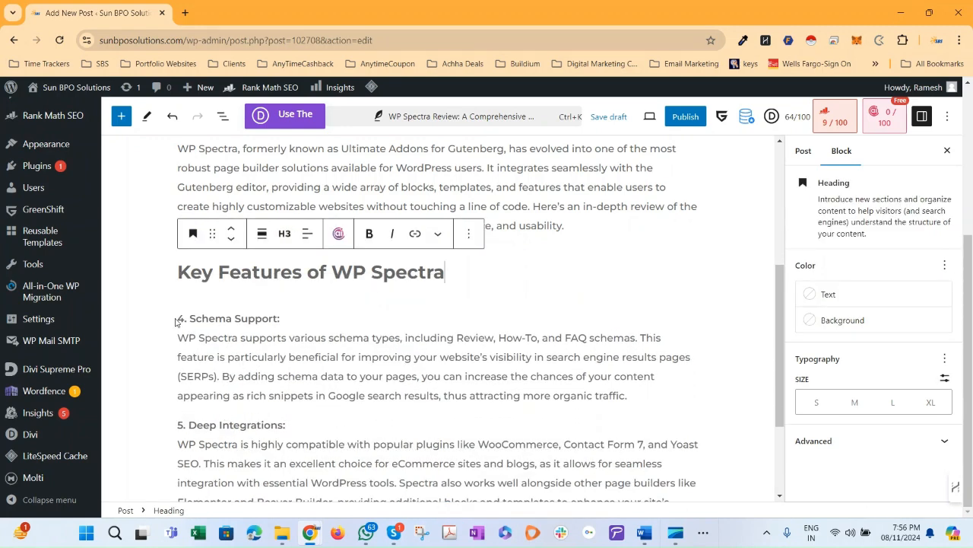
# - Delete all remaining pasted text from "4. Schema Support:" to the end of the post
pyautogui.click(176, 319)
pyautogui.moveTo(183, 318); pyautogui.dragTo(230, 392)
pyautogui.click(237, 381)
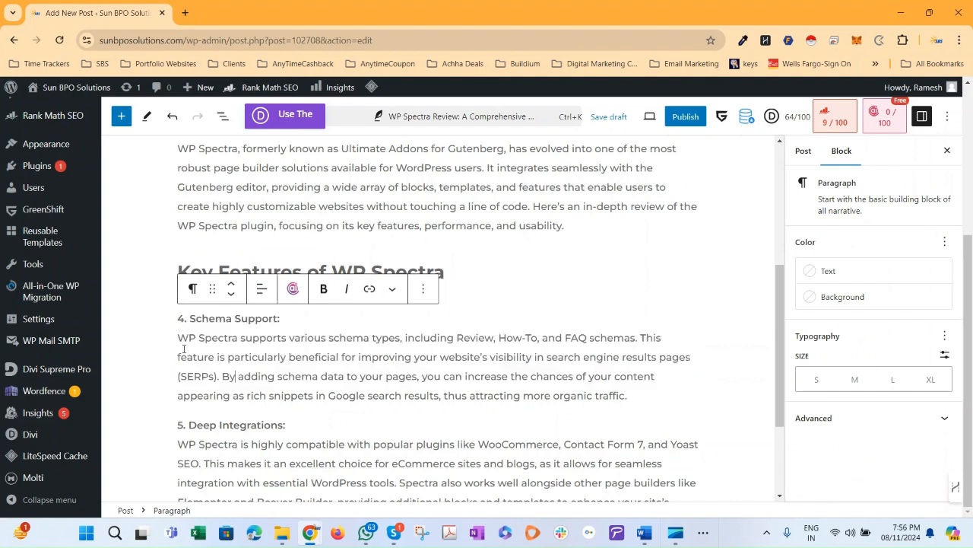
pyautogui.moveTo(180, 316); pyautogui.dragTo(493, 476)
pyautogui.press('BackSpace')
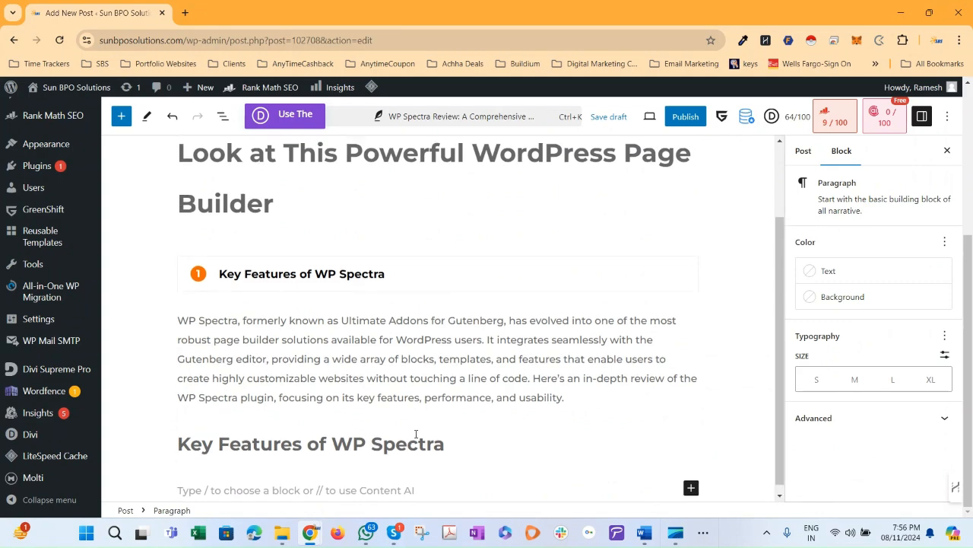
# - Switch to ChatGPT and copy only the section title "1. Gutenberg Integration:" from the WP Spectra review
pyautogui.hotkey('alt', 'Tab')
pyautogui.scroll(5, 537, 296)
pyautogui.scroll(4, 538, 297)
pyautogui.scroll(-2, 538, 296)
pyautogui.click(463, 301)
pyautogui.moveTo(470, 296); pyautogui.dragTo(355, 297)
pyautogui.hotkey('ctrl', 'c')
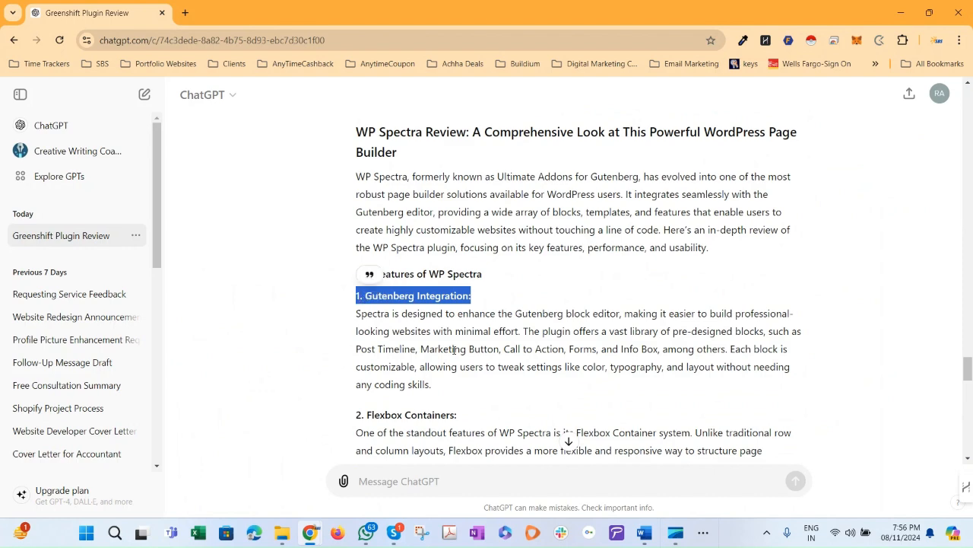
# - Back in the WordPress post, insert an H3 Heading block below "Key Features of WP Spectra" and paste the copied Gutenberg Integration title
pyautogui.hotkey('alt', 'Tab')
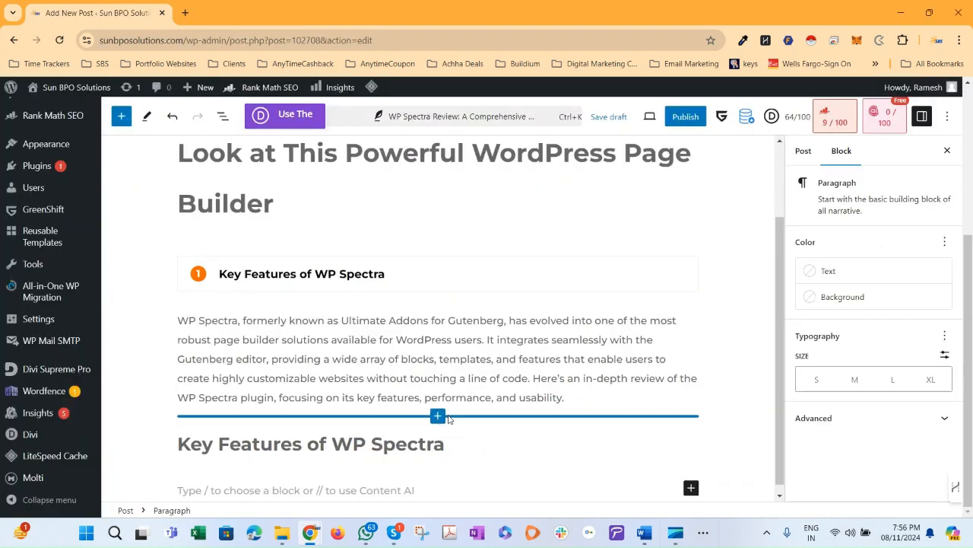
pyautogui.scroll(-1, 435, 411)
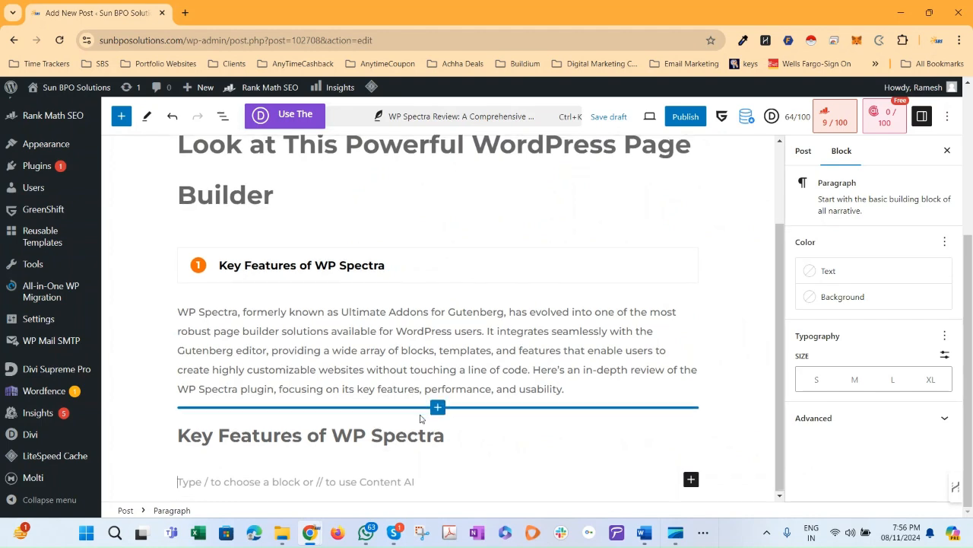
pyautogui.click(691, 479)
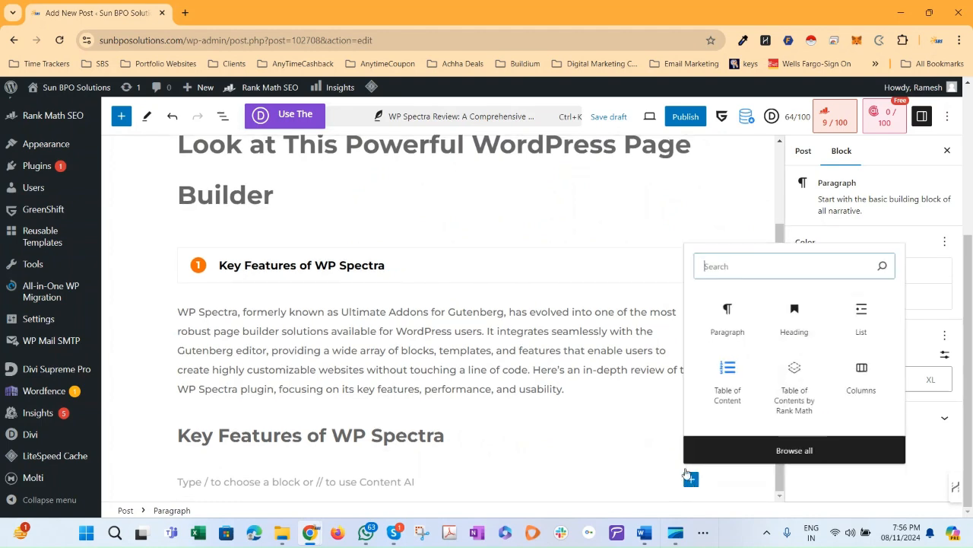
pyautogui.click(791, 319)
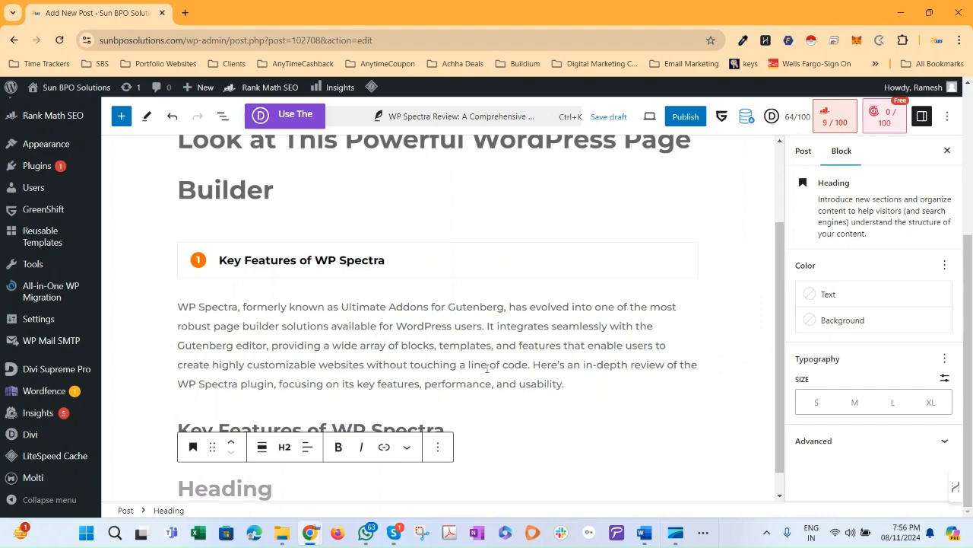
pyautogui.click(285, 447)
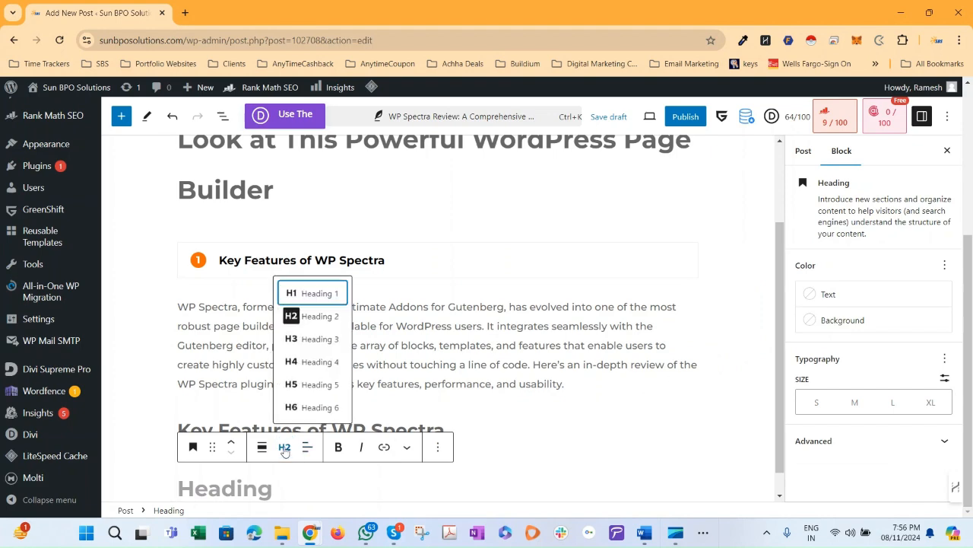
pyautogui.click(312, 338)
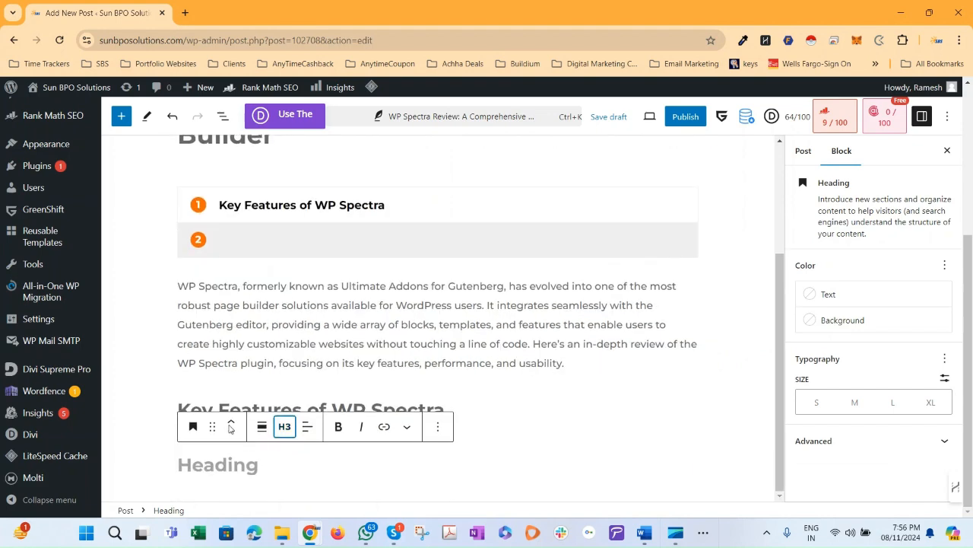
pyautogui.click(245, 474)
pyautogui.hotkey('ctrl', 'v')
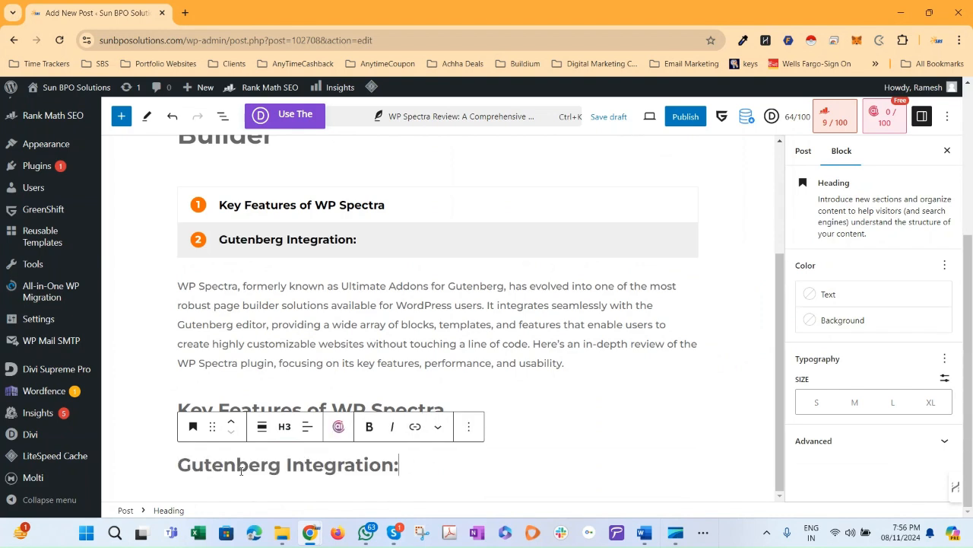
# - Change the "Gutenberg Integration:" heading to level H4 and check its entry in the table of contents
pyautogui.click(410, 410)
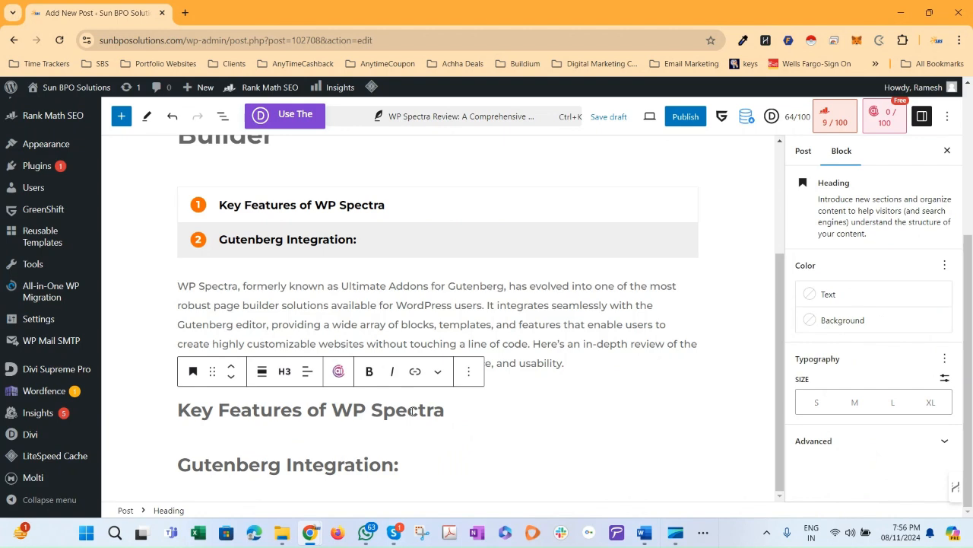
pyautogui.click(336, 465)
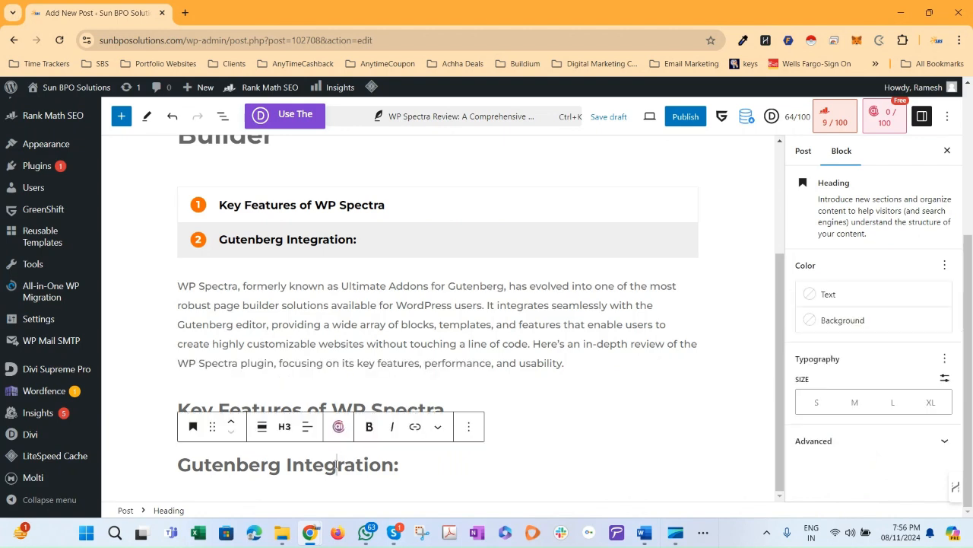
pyautogui.click(285, 426)
pyautogui.click(308, 342)
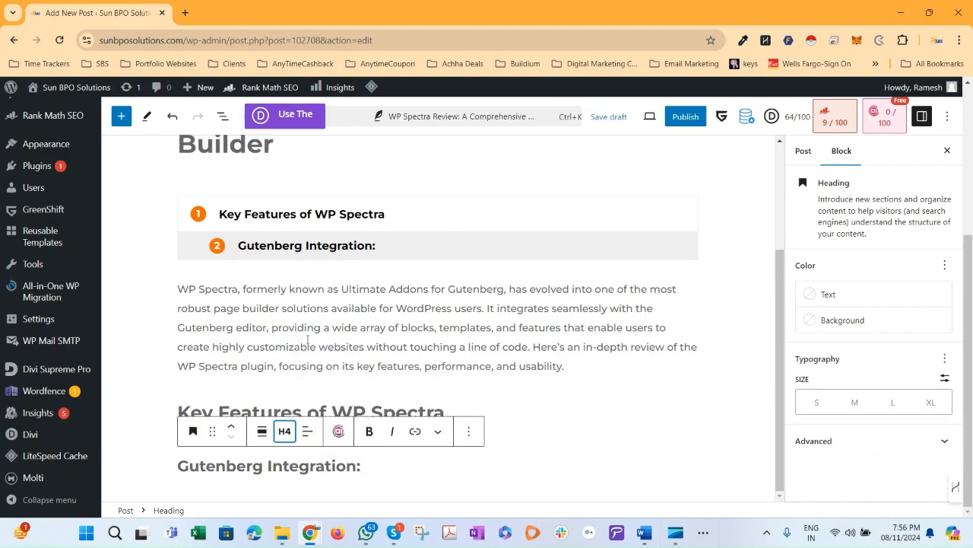
pyautogui.click(570, 447)
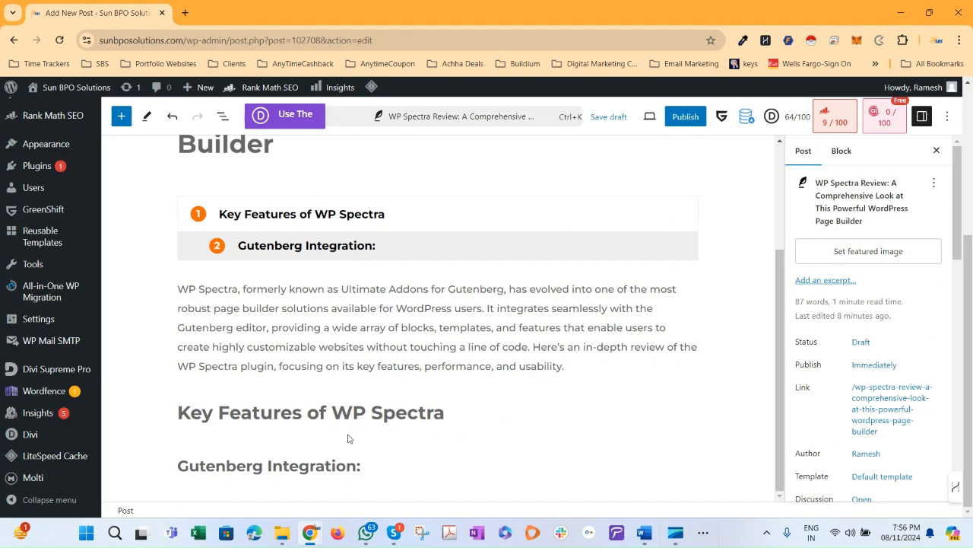
pyautogui.scroll(2, 301, 418)
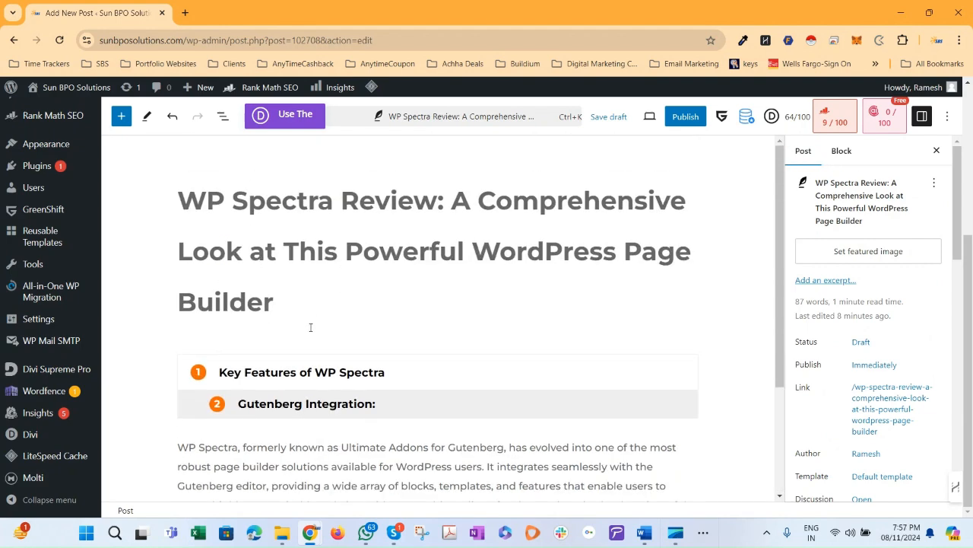
pyautogui.scroll(-2, 399, 350)
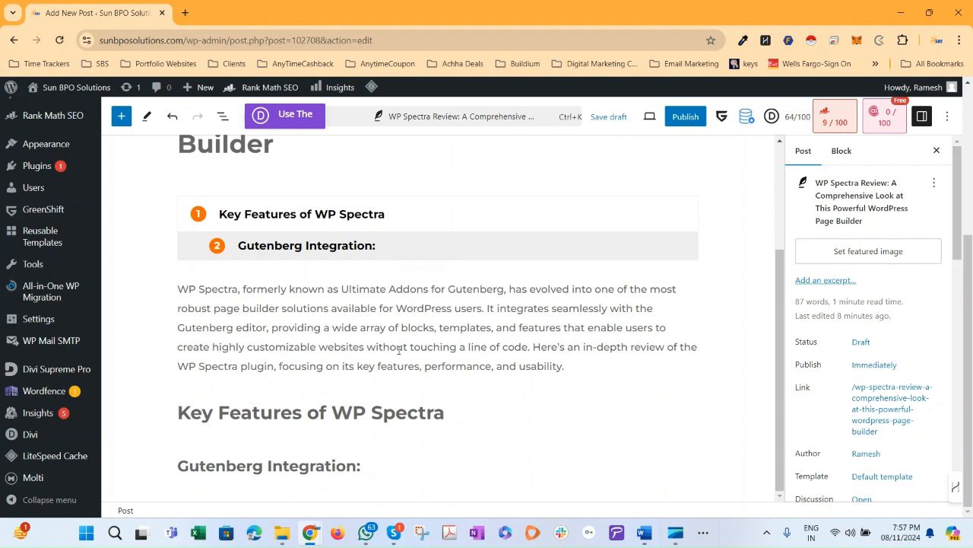
# - Change the "Key Features of WP Spectra" heading to level H2
pyautogui.click(378, 462)
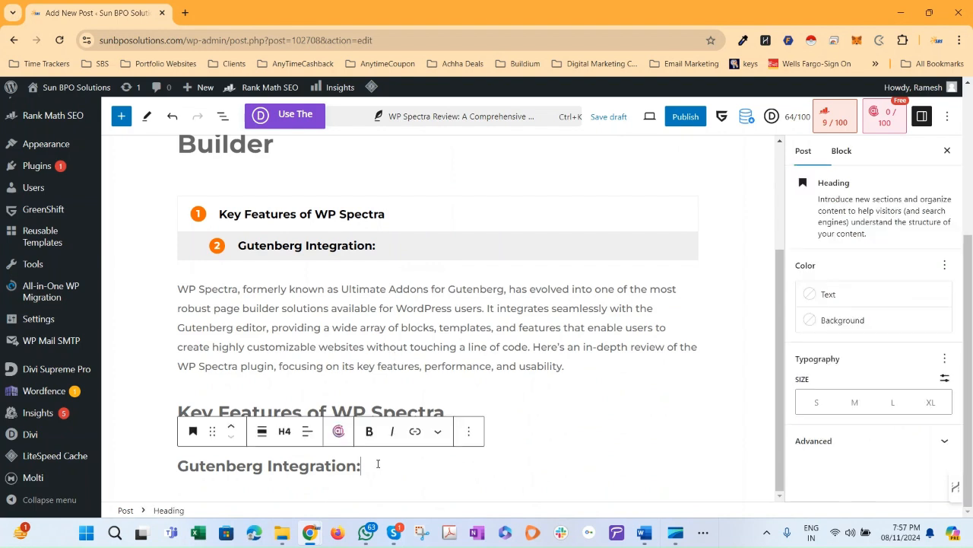
pyautogui.click(331, 410)
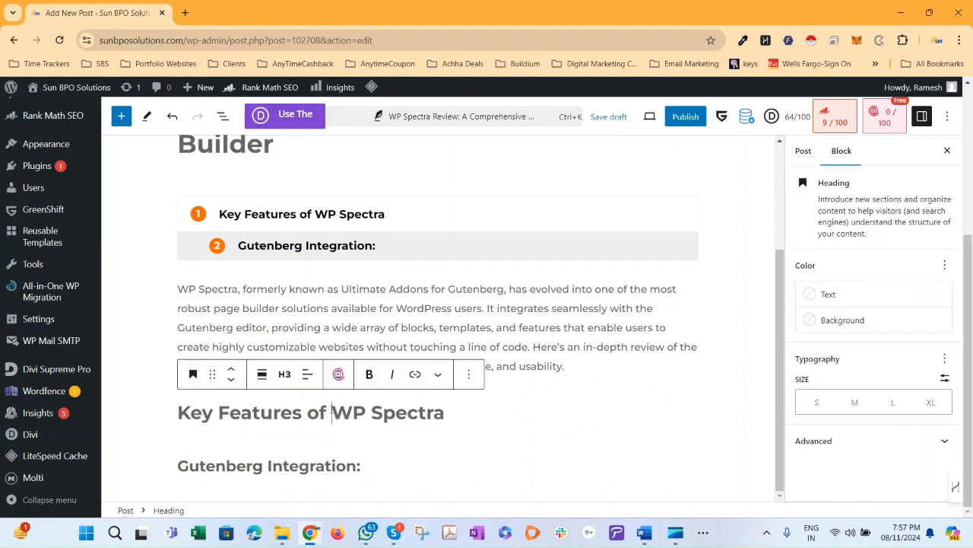
pyautogui.click(284, 376)
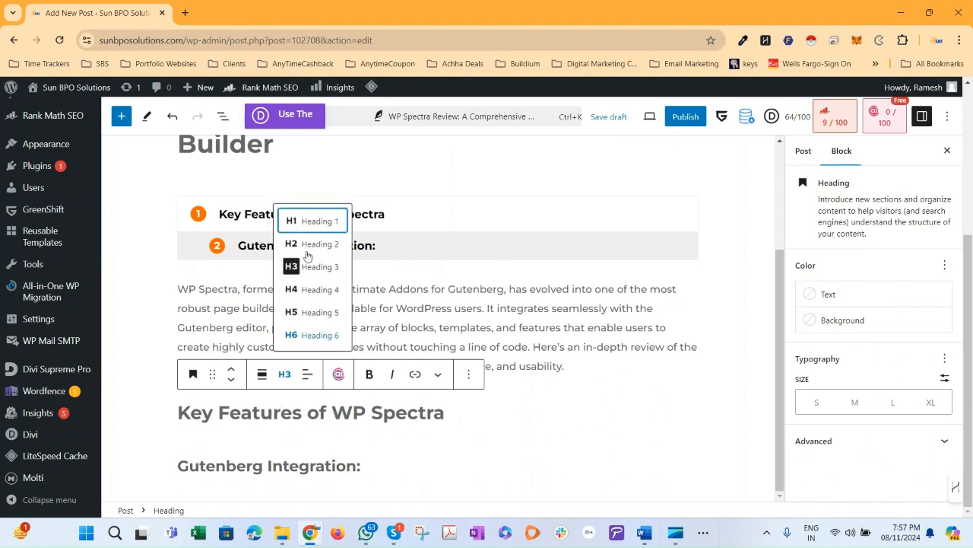
pyautogui.click(315, 245)
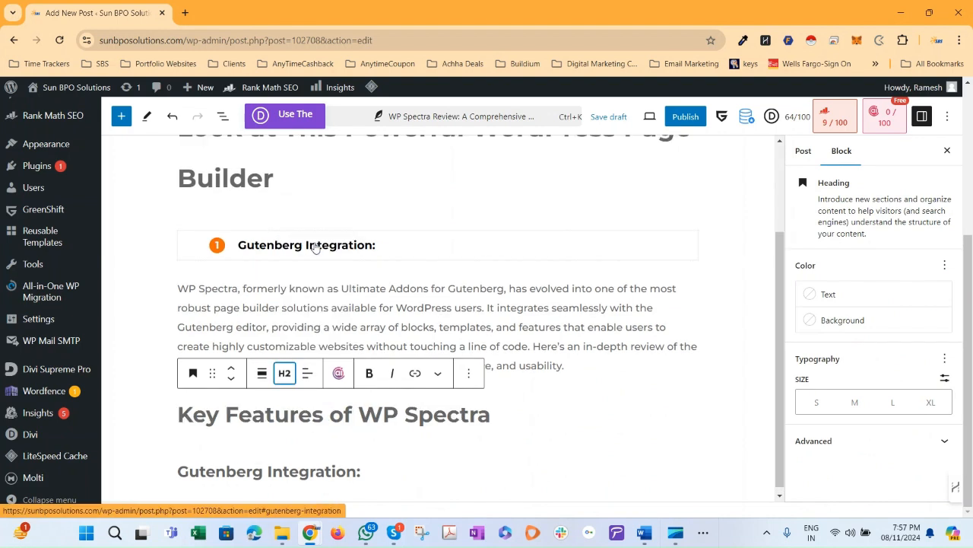
pyautogui.scroll(-1, 403, 403)
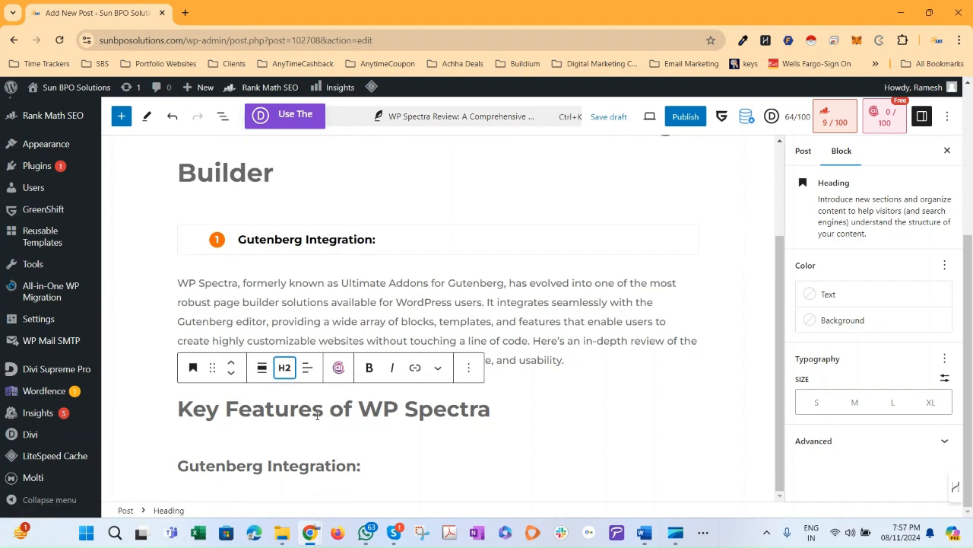
# - Add a paragraph block below the "Gutenberg Integration:" heading and fill it with that section's description copied from the ChatGPT review
pyautogui.click(380, 465)
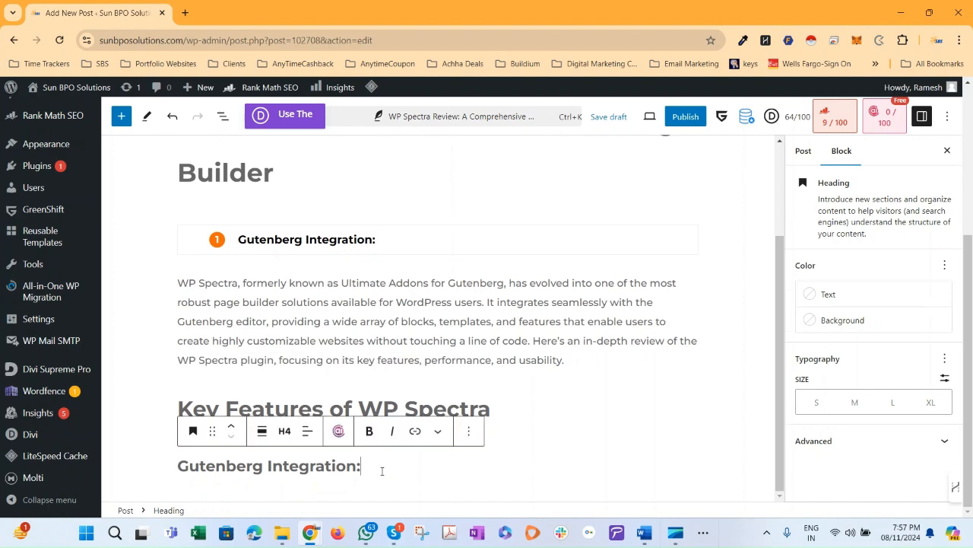
pyautogui.click(465, 431)
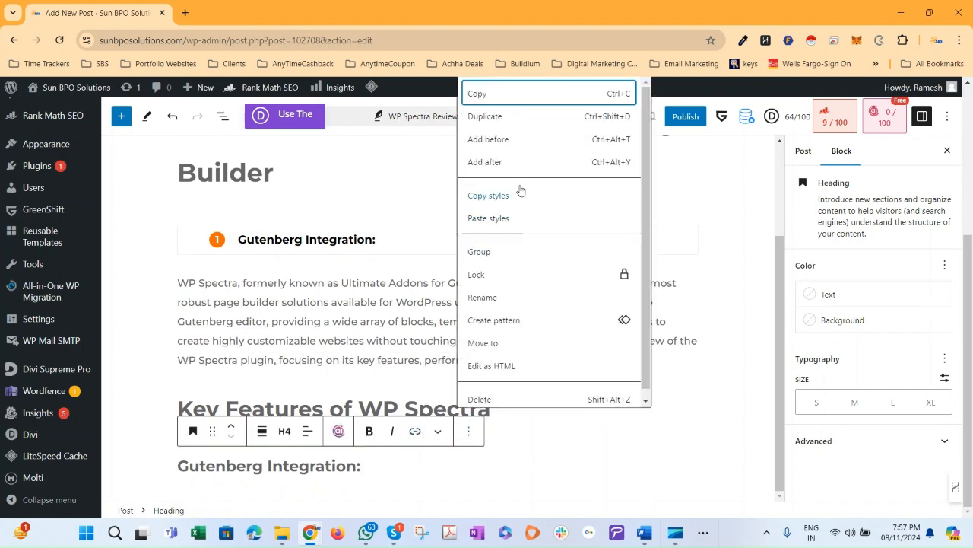
pyautogui.click(496, 162)
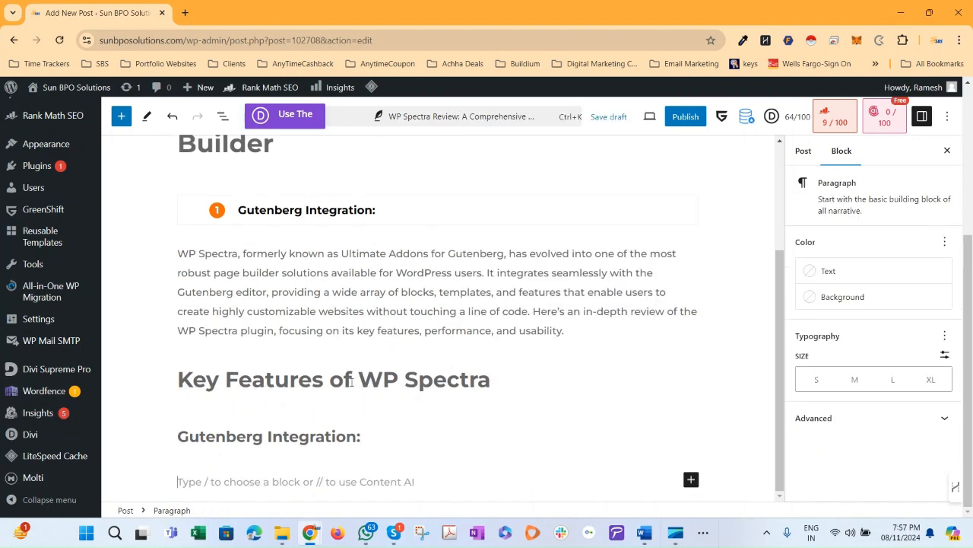
pyautogui.hotkey('alt', 'Tab')
pyautogui.moveTo(357, 312); pyautogui.dragTo(487, 391)
pyautogui.hotkey('ctrl', 'c')
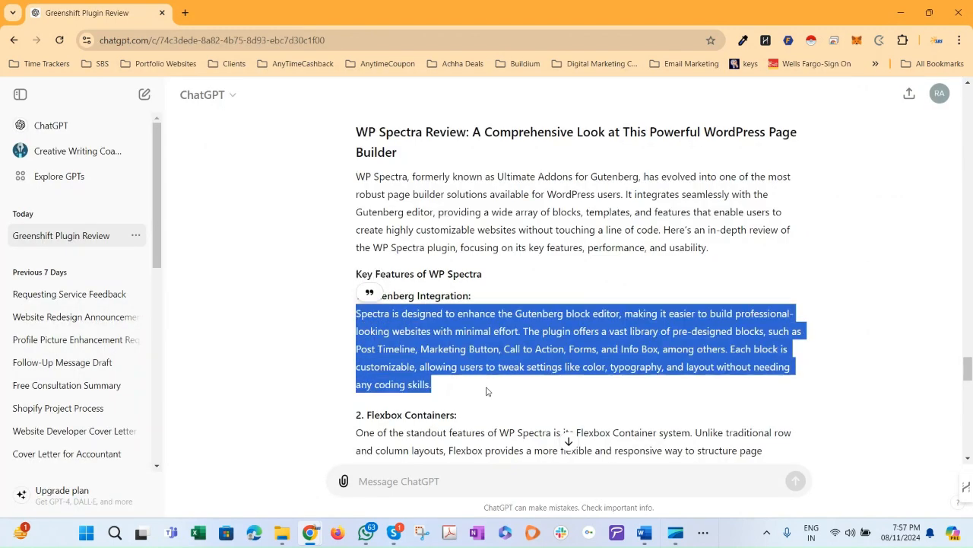
pyautogui.hotkey('alt', 'Tab')
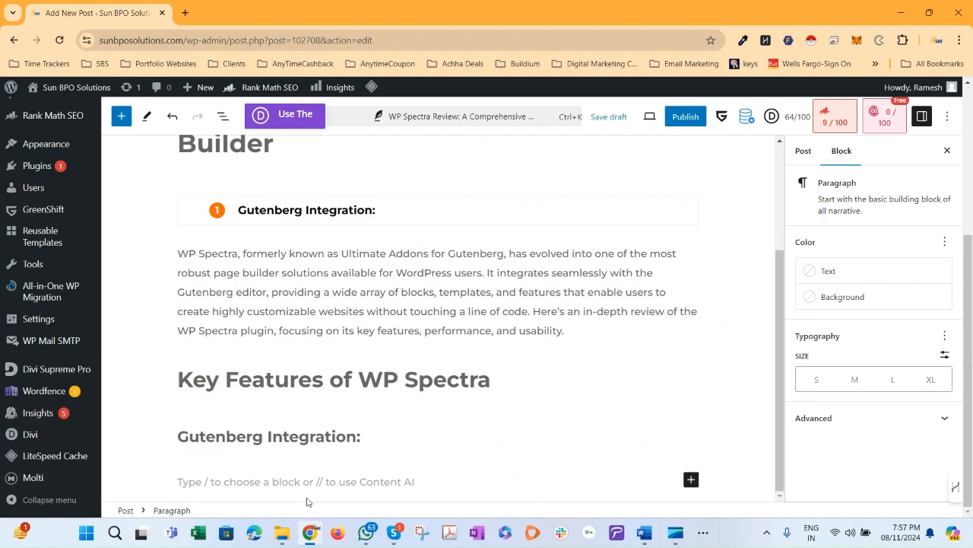
pyautogui.hotkey('ctrl', 'v')
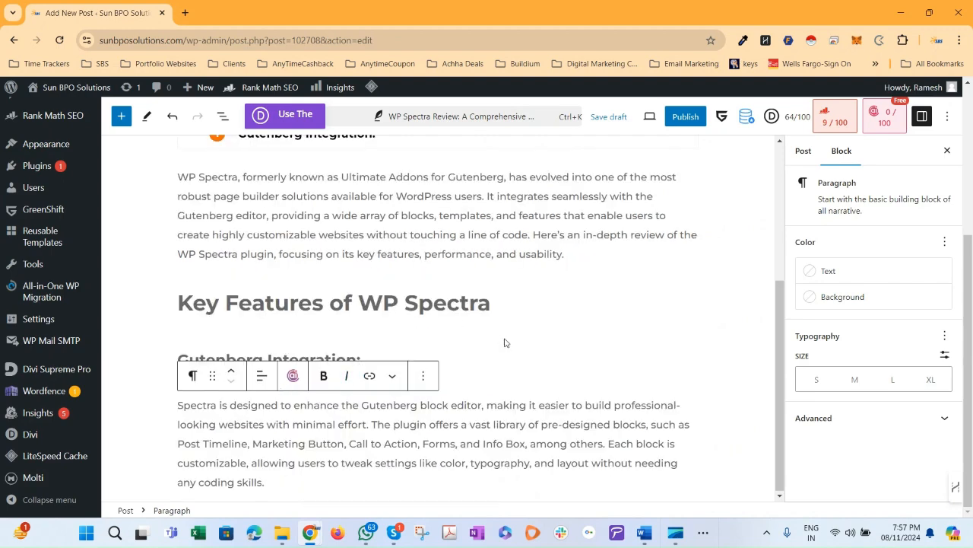
# - Duplicate the "Gutenberg Integration:" heading and move the copy below the section's description paragraph
pyautogui.click(354, 357)
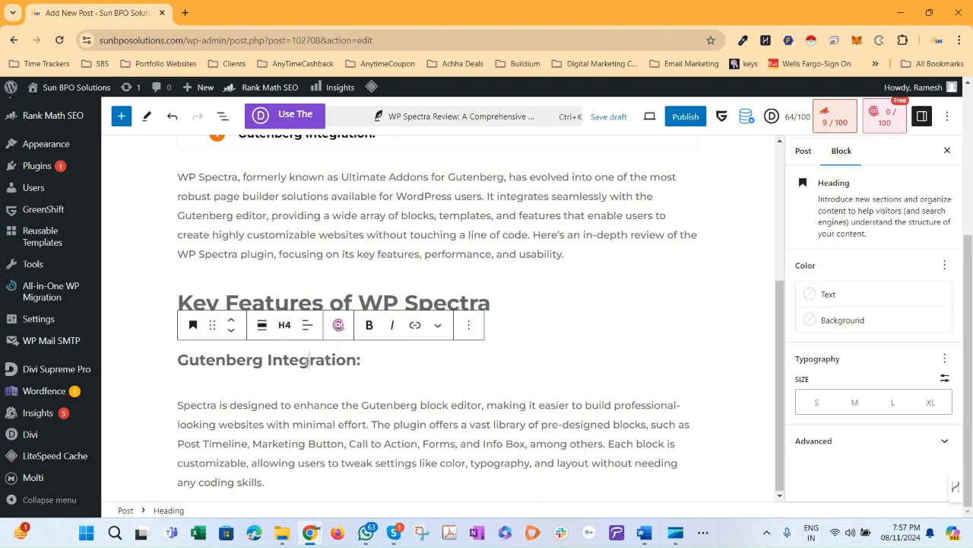
pyautogui.click(468, 325)
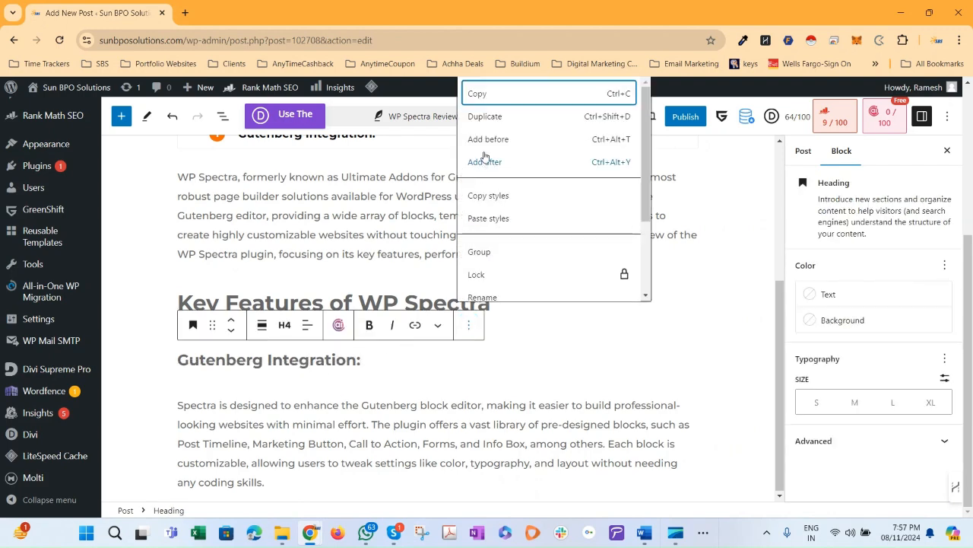
pyautogui.click(495, 117)
pyautogui.scroll(-1, 376, 415)
pyautogui.moveTo(214, 324); pyautogui.dragTo(266, 426)
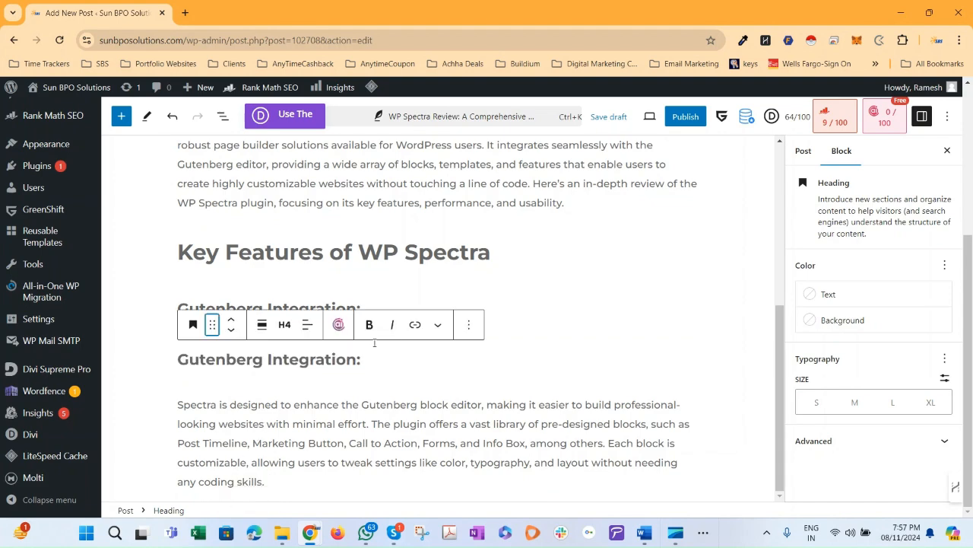
pyautogui.click(437, 325)
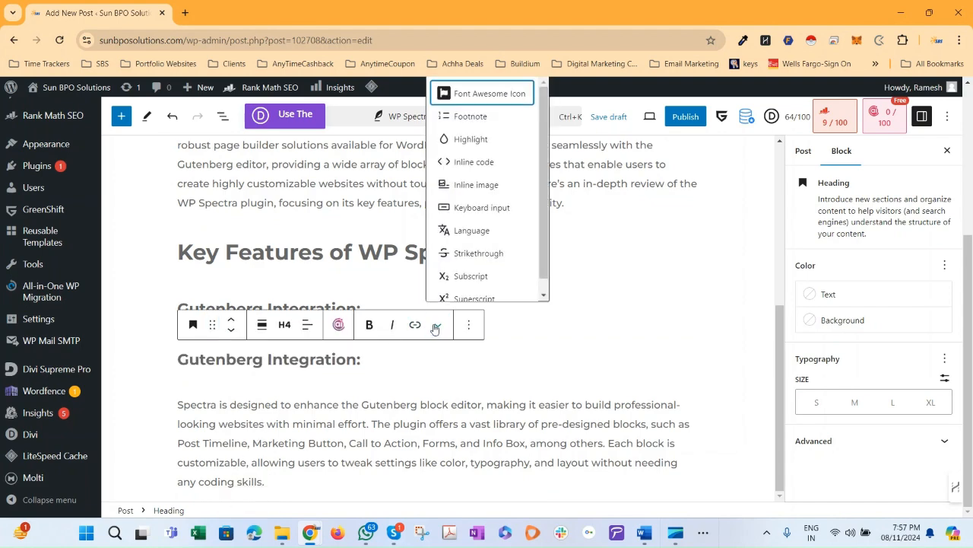
pyautogui.click(567, 333)
pyautogui.click(326, 364)
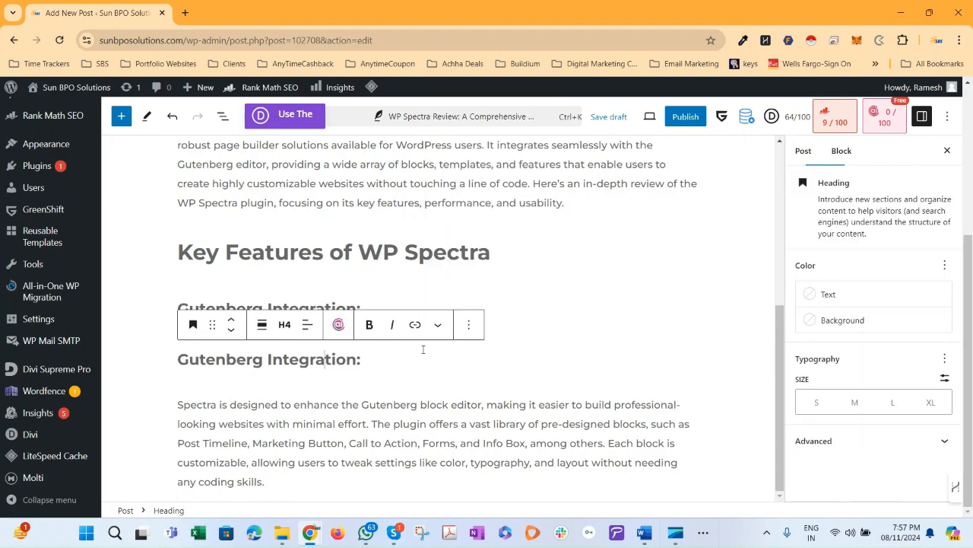
pyautogui.click(468, 327)
pyautogui.scroll(-3, 529, 212)
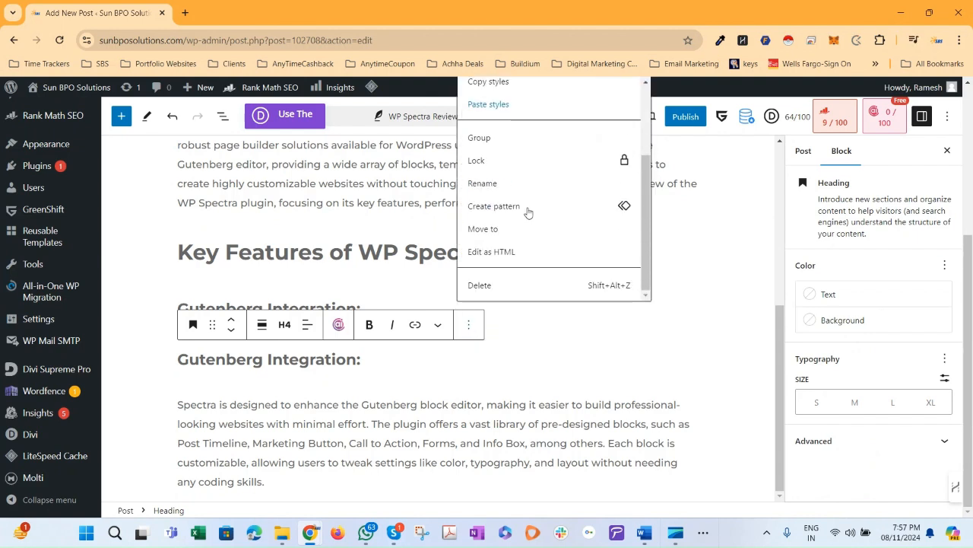
pyautogui.click(231, 330)
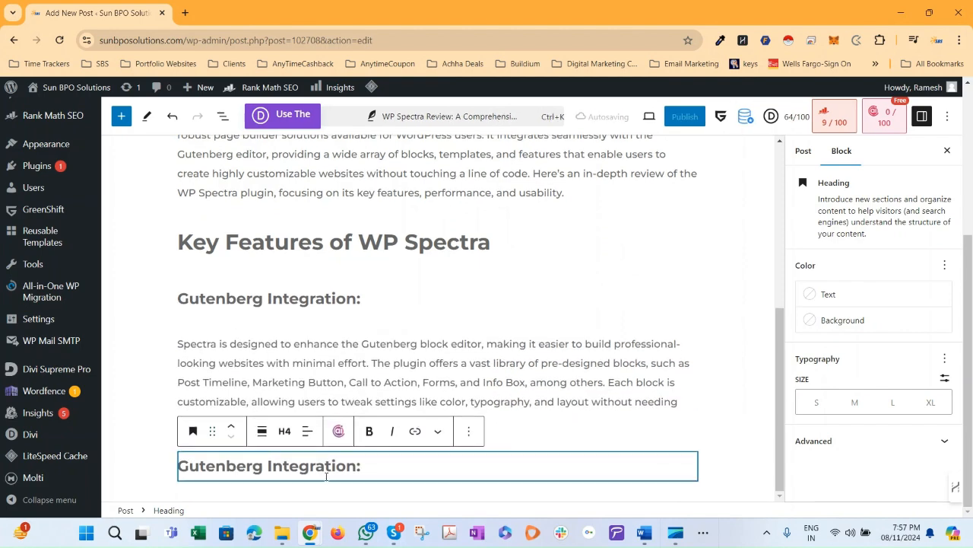
# - Copy the "Flexbox Containers:" title from ChatGPT and replace the duplicated heading's text in the WordPress post with it
pyautogui.hotkey('alt', 'Tab')
pyautogui.click(370, 428)
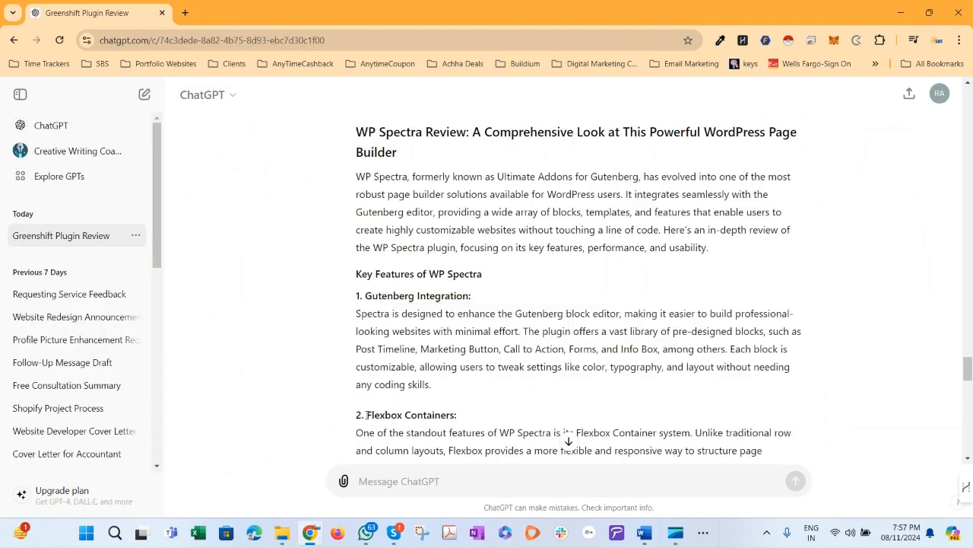
pyautogui.moveTo(464, 417)
pyautogui.mouseDown()
pyautogui.moveTo(336, 416)
pyautogui.moveTo(456, 416)
pyautogui.mouseUp()
pyautogui.hotkey('ctrl', 'c')
pyautogui.click(372, 415)
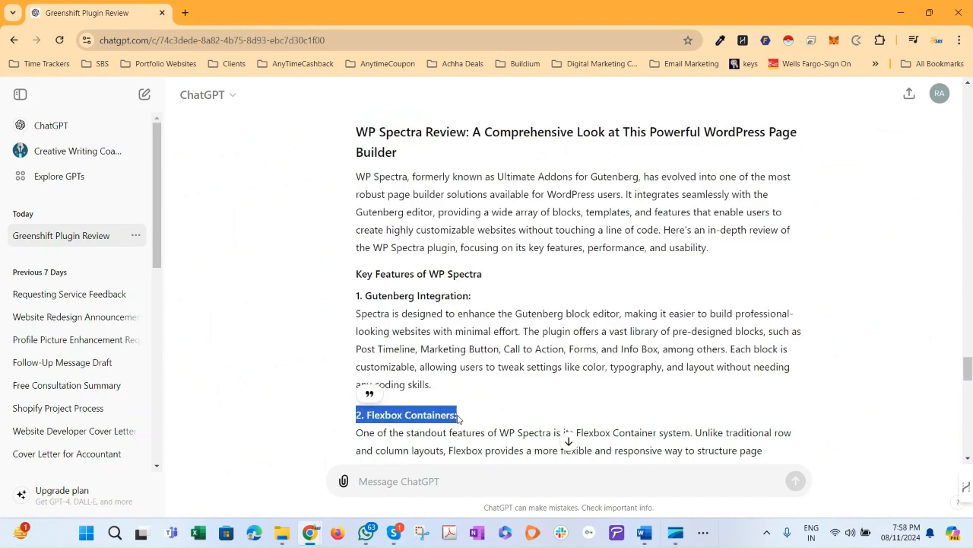
pyautogui.hotkey('alt', 'Tab')
pyautogui.moveTo(362, 467); pyautogui.dragTo(166, 470)
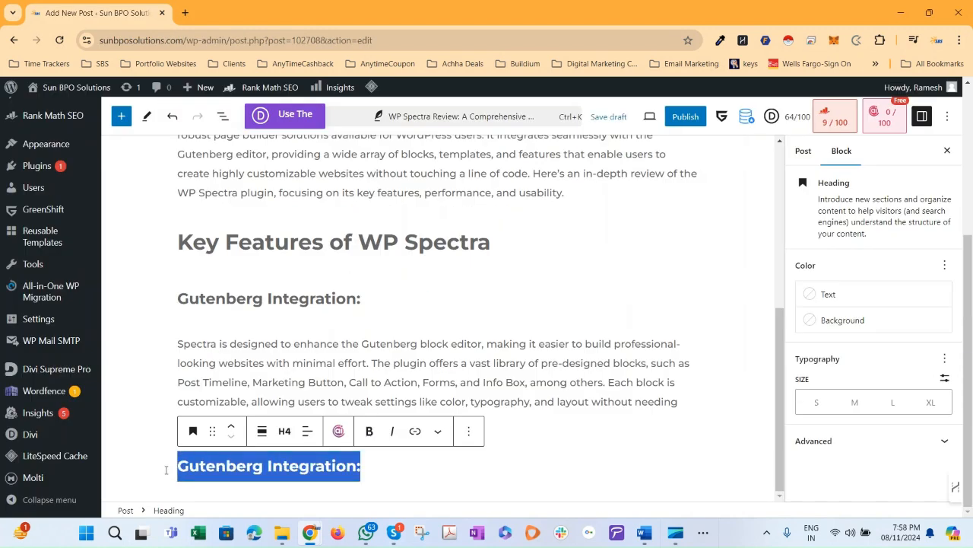
pyautogui.hotkey('ctrl', 'v')
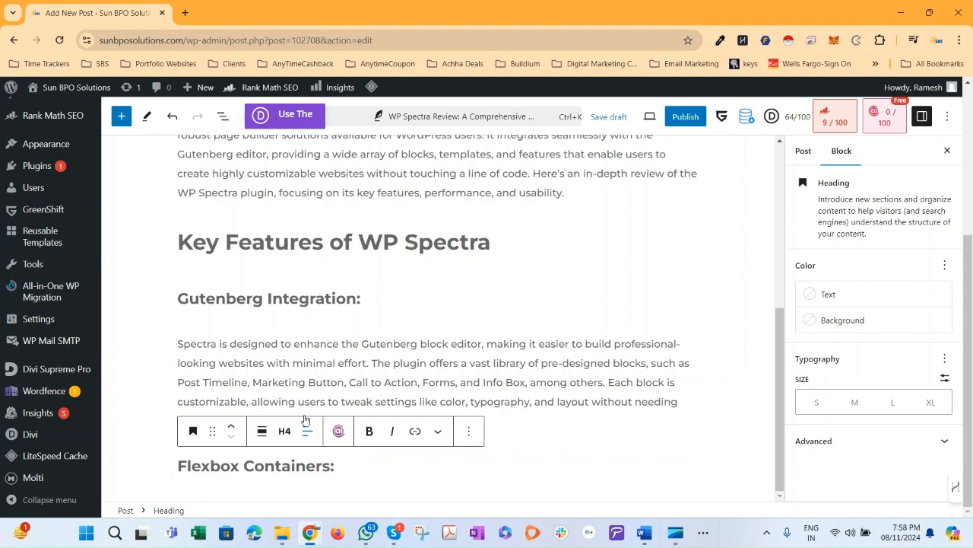
# - Copy the Gutenberg Integration description block and paste it into a new block below the "Flexbox Containers:" heading
pyautogui.click(242, 354)
pyautogui.click(423, 314)
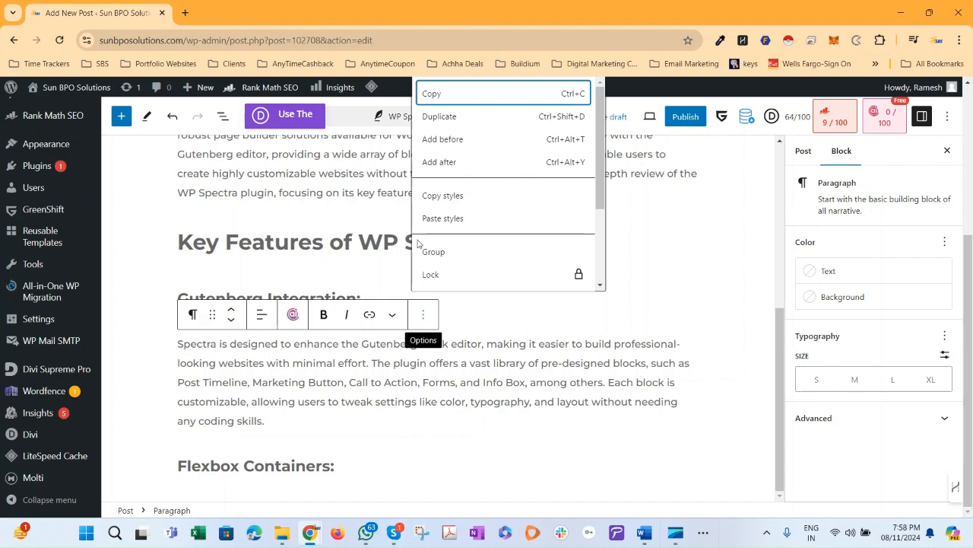
pyautogui.click(432, 94)
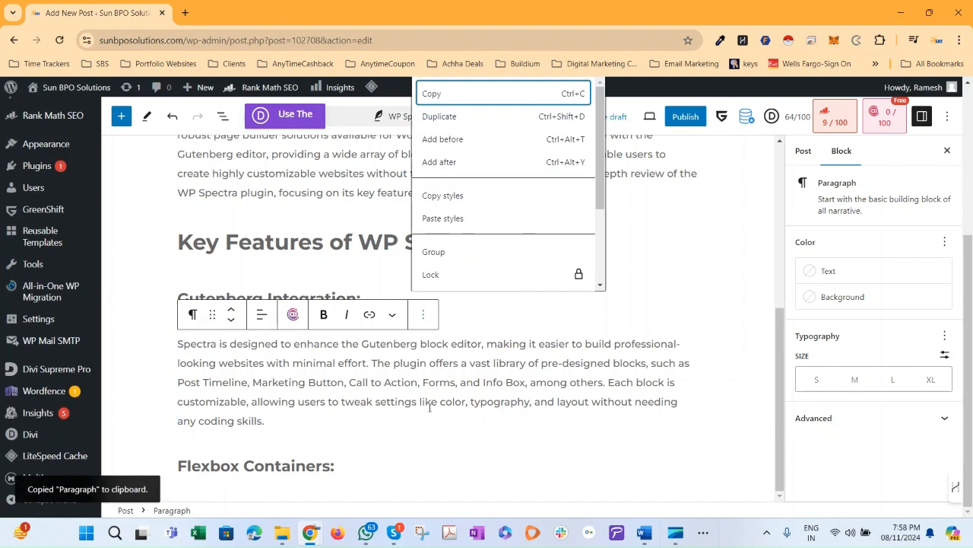
pyautogui.click(344, 480)
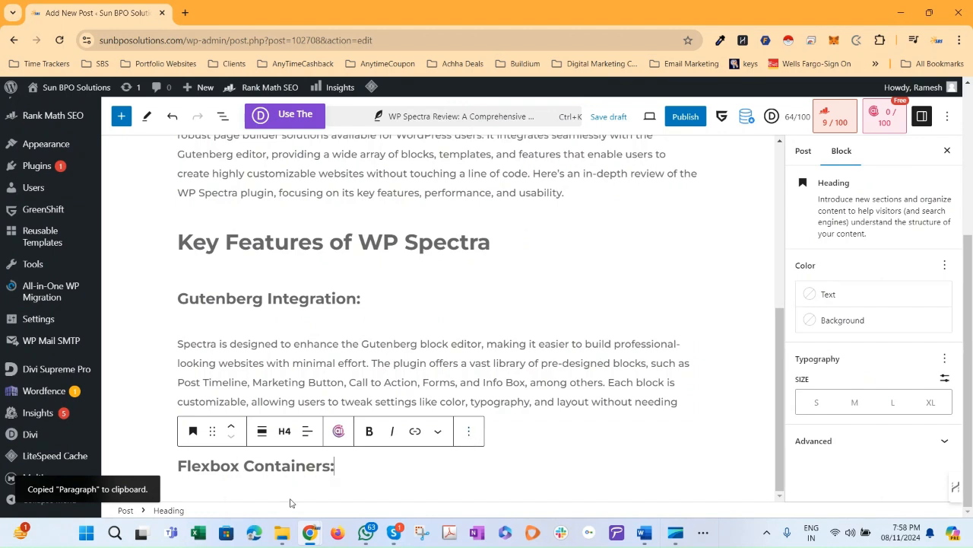
pyautogui.click(469, 431)
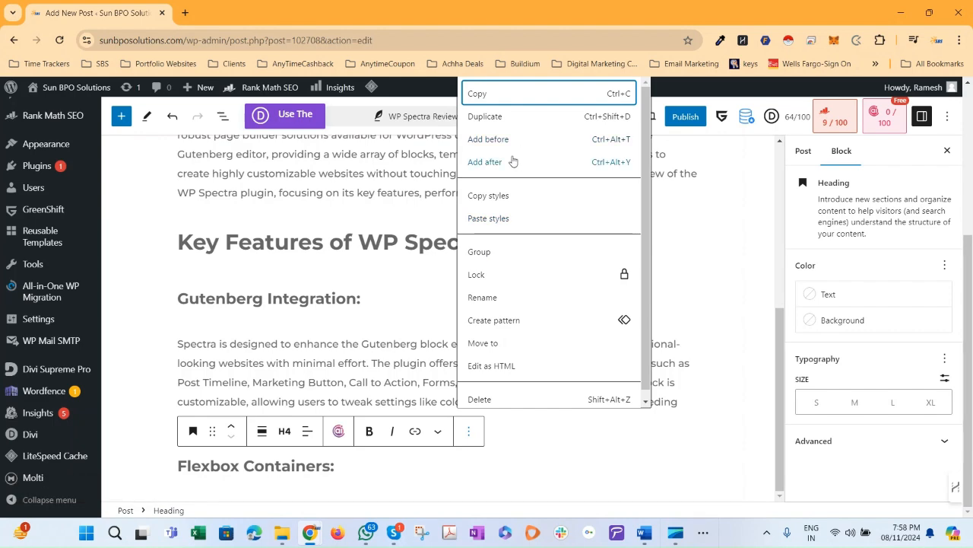
pyautogui.click(513, 158)
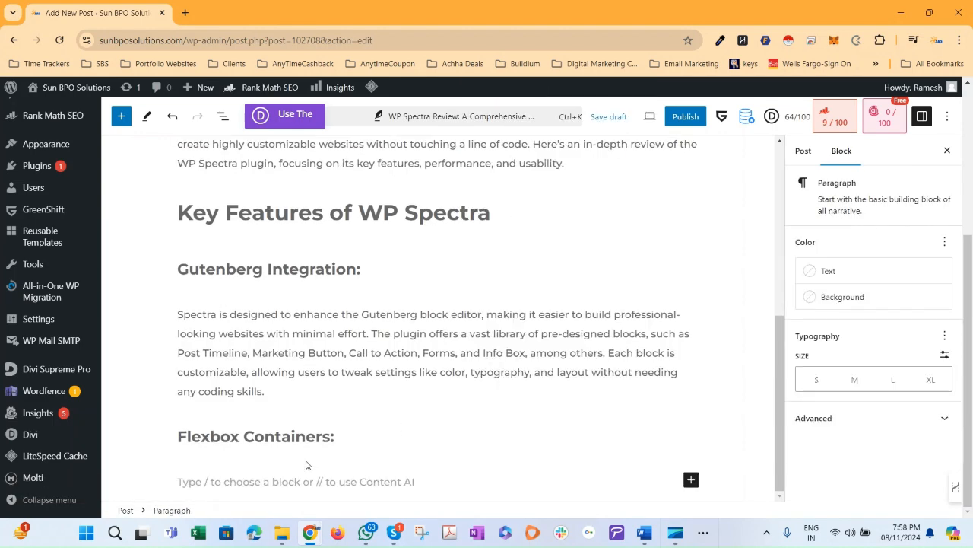
pyautogui.write('Spectra is designed to enhance the Gutenberg block editor, making it easier to build professional-looking websites with minimal effort. The plugin offers a vast library of pre-designed blocks, such as Post Timeline, Marketing Button, Call to Action, Forms, and Info Box, among others. Each block is customizable, allowing users to tweak settings like color, typography, and layout without needing any coding skills.')
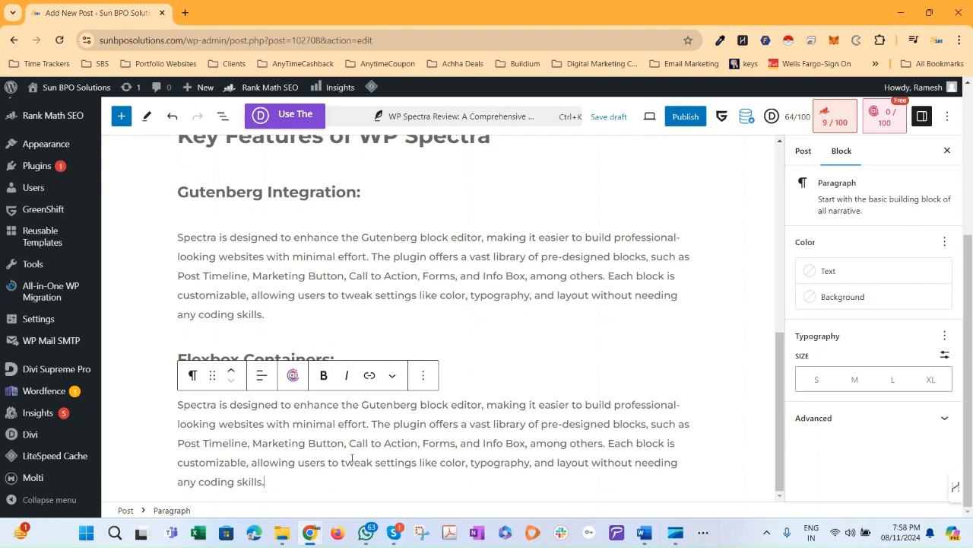
# - Copy the Flexbox Containers description from ChatGPT and replace the duplicated paragraph's text in the WordPress post with it
pyautogui.hotkey('alt', 'Tab')
pyautogui.scroll(-3, 411, 312)
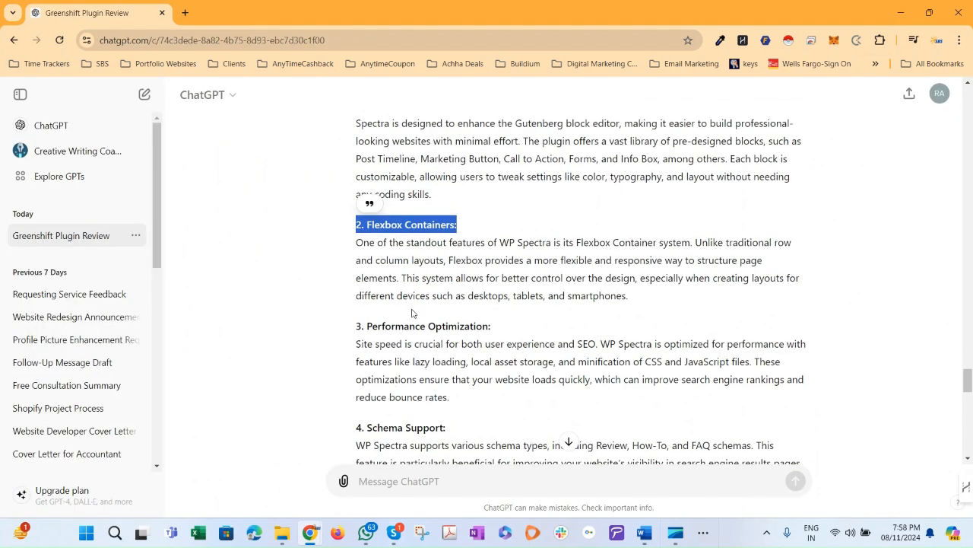
pyautogui.moveTo(639, 298); pyautogui.dragTo(359, 245)
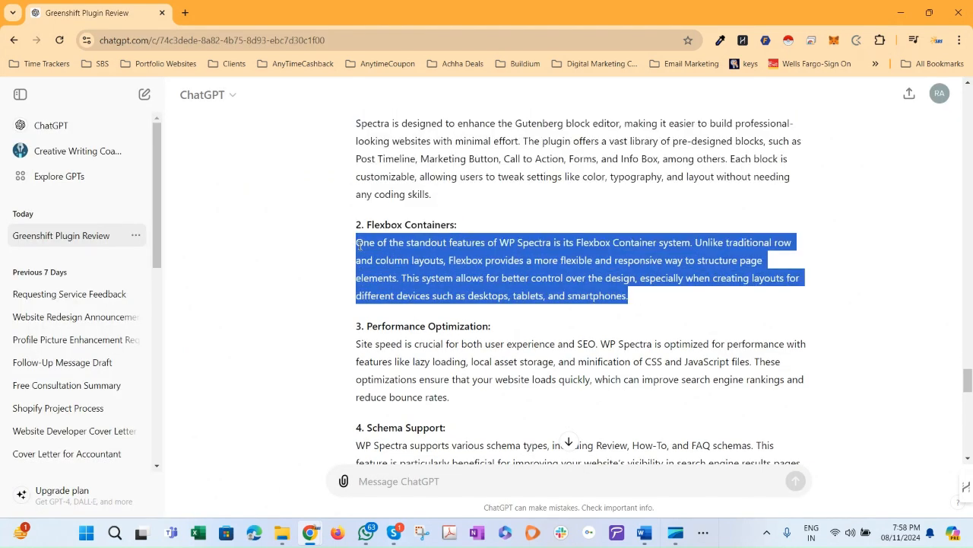
pyautogui.hotkey('alt', 'Tab')
pyautogui.moveTo(277, 485); pyautogui.dragTo(175, 405)
pyautogui.scroll(1, 166, 417)
pyautogui.hotkey('ctrl', 'v')
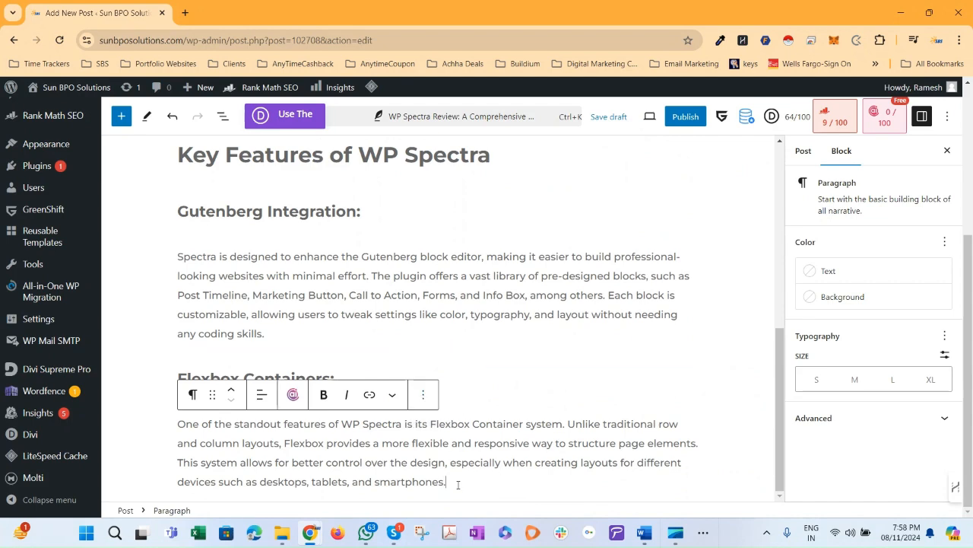
# - Add an empty block below the Flexbox Containers description, and copy the title "Performance Optimization:" without its number from ChatGPT
pyautogui.press('Return')
pyautogui.hotkey('alt', 'Tab')
pyautogui.hotkey('alt', 'Tab')
pyautogui.hotkey('alt', 'Tab')
pyautogui.moveTo(494, 331); pyautogui.dragTo(365, 331)
pyautogui.hotkey('ctrl', 'c')
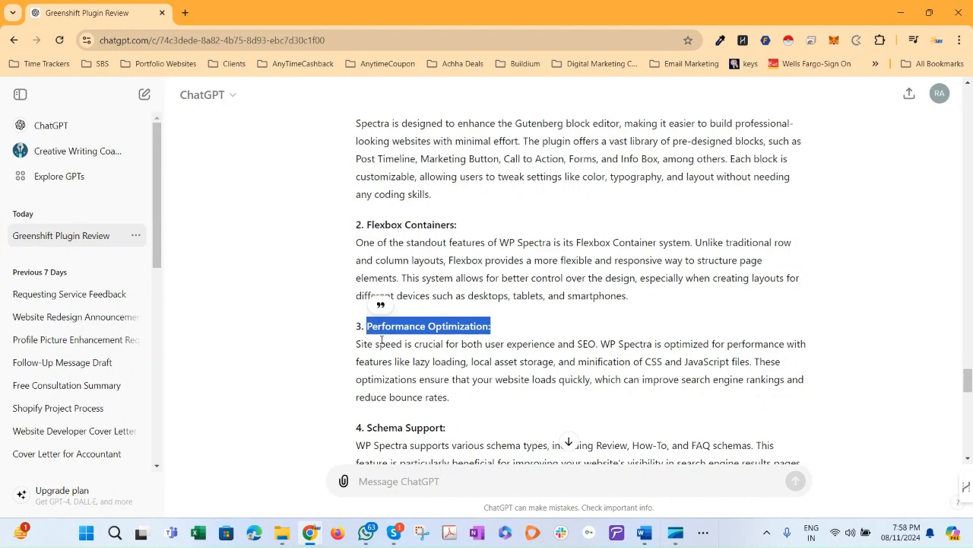
# - Add a Heading 4 block below the Flexbox Containers description in the WordPress post and paste the title "Performance Optimization:" into it
pyautogui.hotkey('alt', 'Tab')
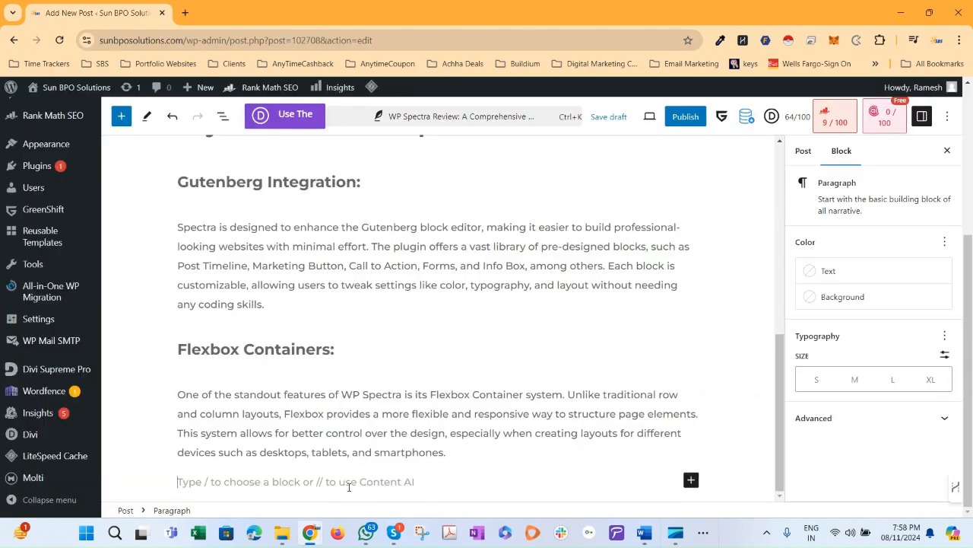
pyautogui.click(691, 480)
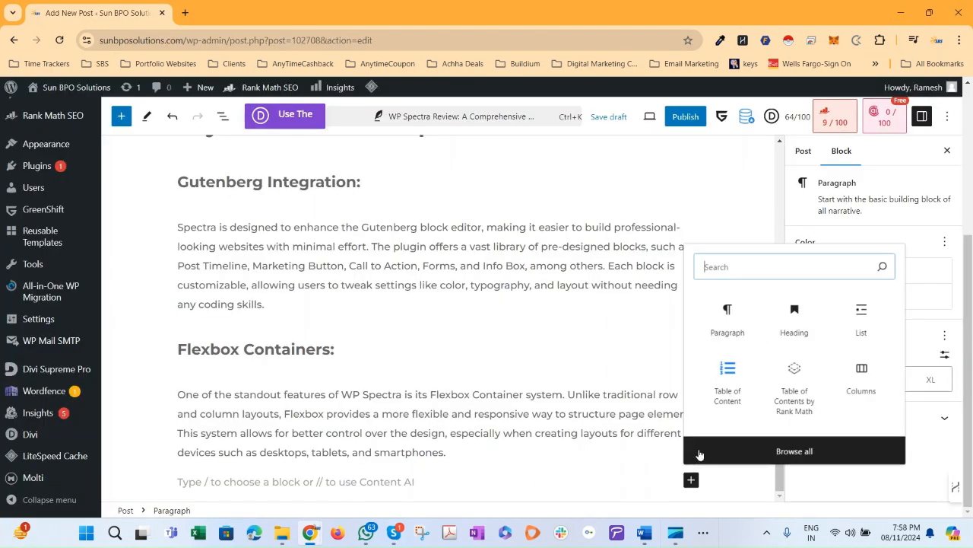
pyautogui.click(796, 315)
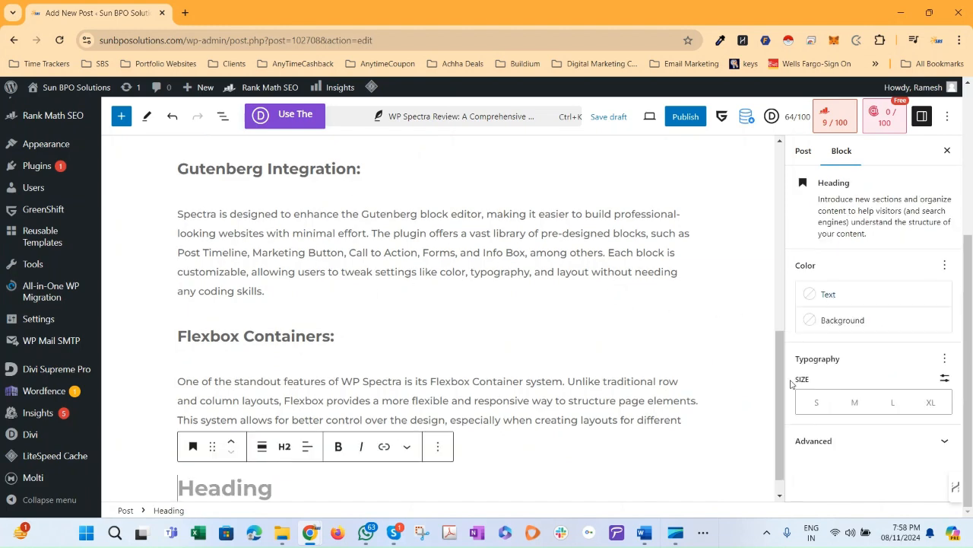
pyautogui.click(285, 447)
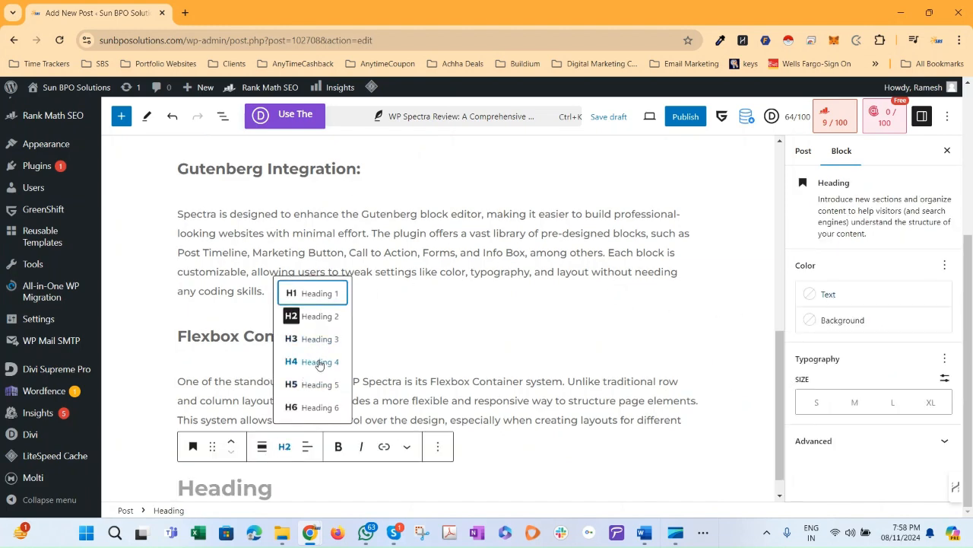
pyautogui.click(314, 362)
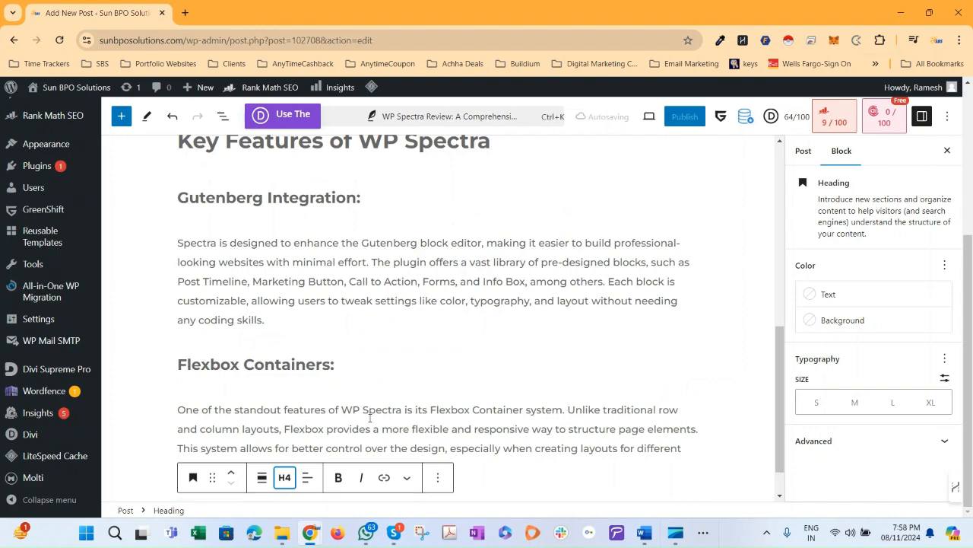
pyautogui.scroll(-1, 279, 491)
pyautogui.click(241, 472)
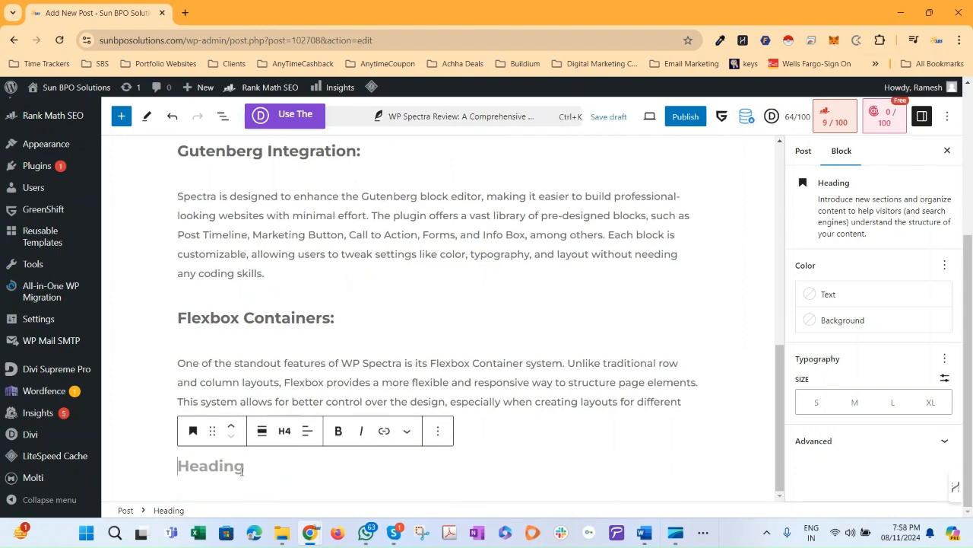
pyautogui.click(276, 315)
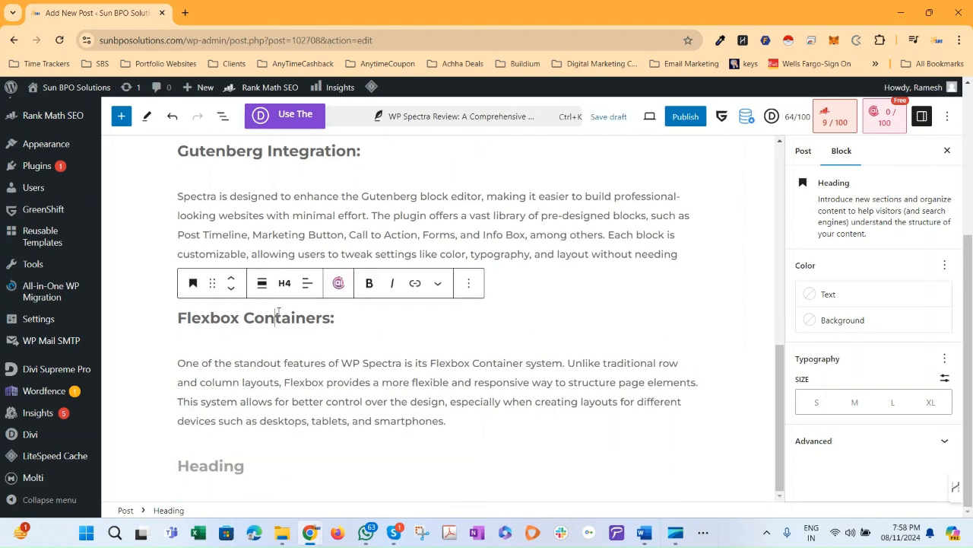
pyautogui.click(219, 465)
pyautogui.hotkey('ctrl', 'v')
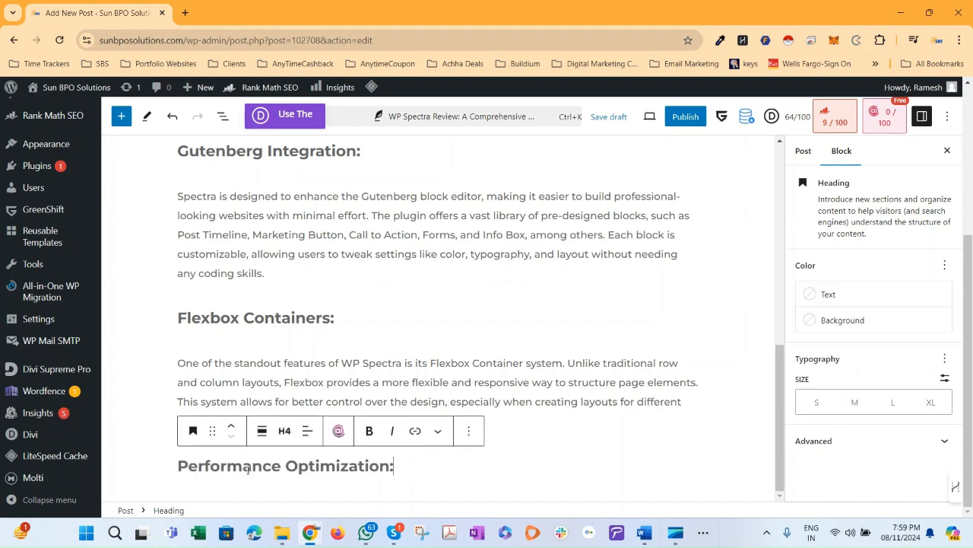
# - Copy the Performance Optimization description from ChatGPT and paste it into a new paragraph below the "Performance Optimization:" heading
pyautogui.press('Return')
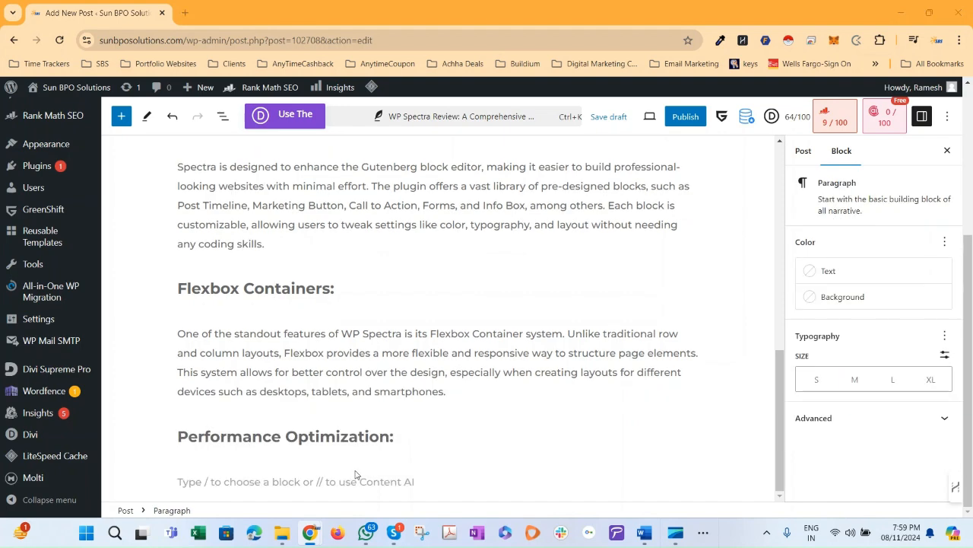
pyautogui.hotkey('alt', 'Tab')
pyautogui.moveTo(450, 408); pyautogui.dragTo(356, 351)
pyautogui.hotkey('ctrl', 'c')
pyautogui.hotkey('alt', 'Tab')
pyautogui.hotkey('ctrl', 'v')
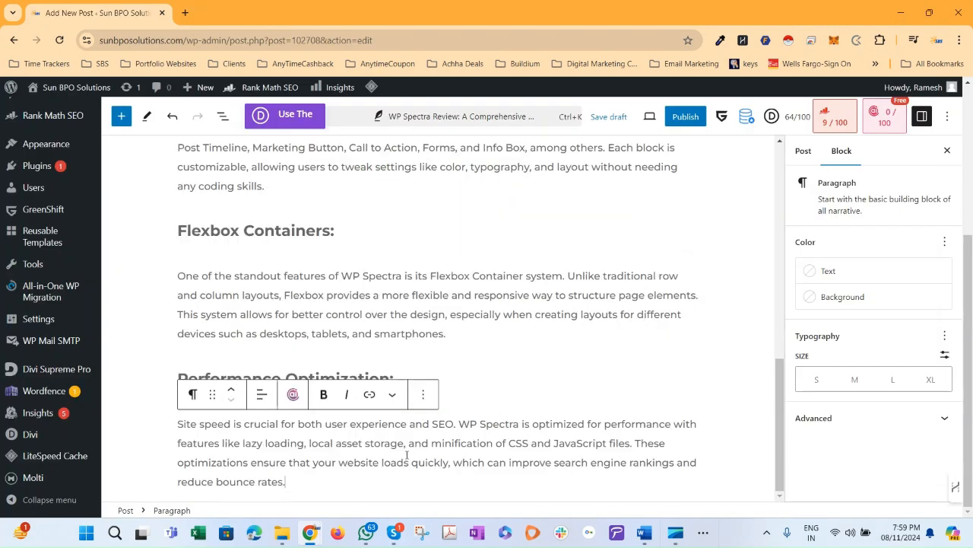
# - Copy the "Schema Support:" title from ChatGPT and paste it into a new paragraph below the Performance Optimization description
pyautogui.press('Return')
pyautogui.hotkey('alt', 'Tab')
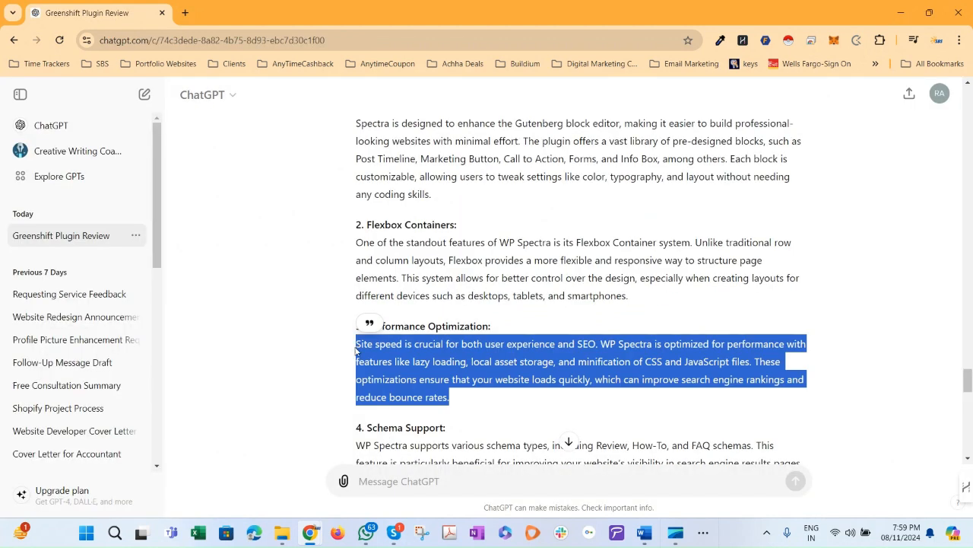
pyautogui.moveTo(453, 433); pyautogui.dragTo(358, 431)
pyautogui.hotkey('ctrl', 'c')
pyautogui.hotkey('alt', 'Tab')
pyautogui.hotkey('ctrl', 'v')
# - Copy the Deep Integrations description from ChatGPT and paste it into a new paragraph below "Schema Support:" in the post
pyautogui.press('Return')
pyautogui.hotkey('alt', 'Tab')
pyautogui.scroll(-3, 441, 380)
pyautogui.moveTo(418, 369); pyautogui.dragTo(356, 301)
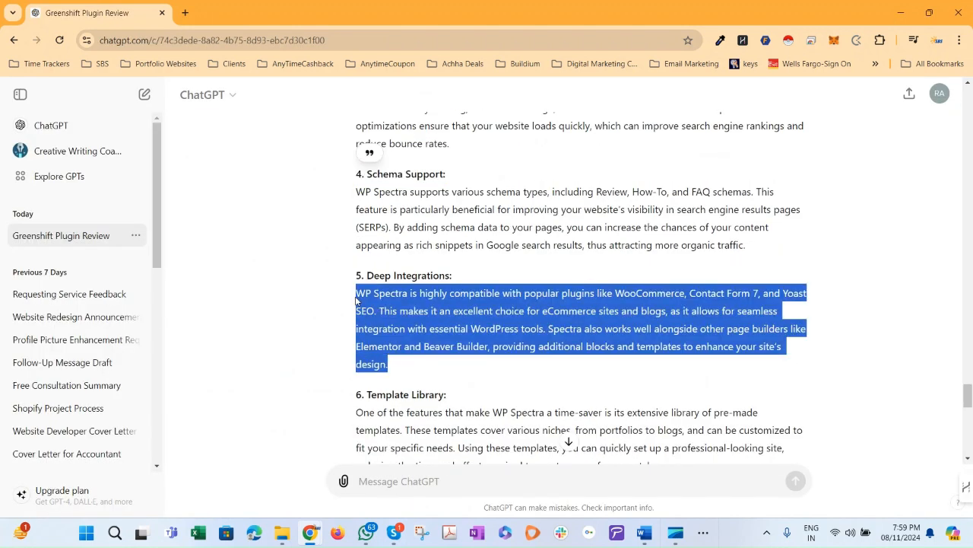
pyautogui.hotkey('ctrl', 'c')
pyautogui.hotkey('alt', 'Tab')
pyautogui.hotkey('ctrl', 'v')
# - Copy the "Template Library:" title from ChatGPT and paste it into a new paragraph at the end of the post
pyautogui.press('Return')
pyautogui.hotkey('alt', 'Tab')
pyautogui.scroll(-2, 422, 391)
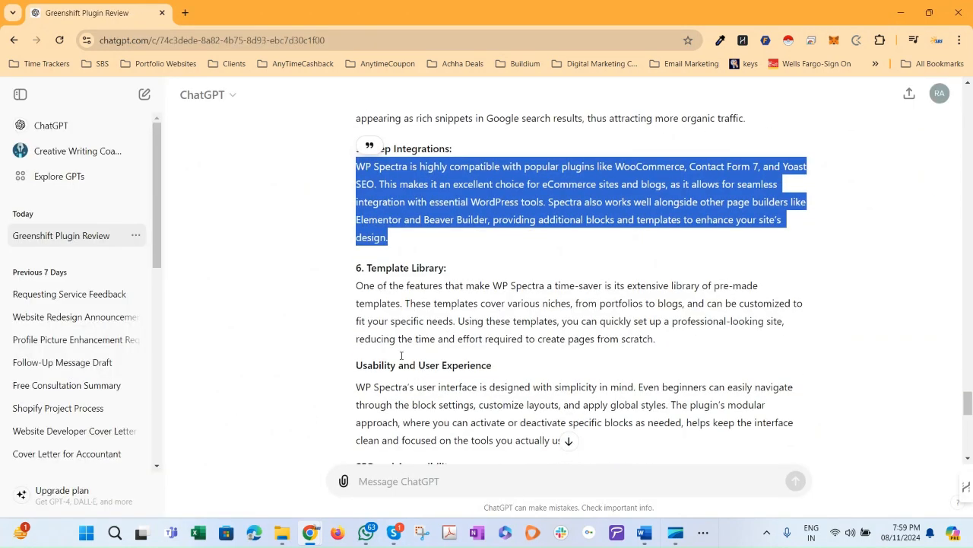
pyautogui.moveTo(447, 268); pyautogui.dragTo(356, 268)
pyautogui.hotkey('ctrl', 'c')
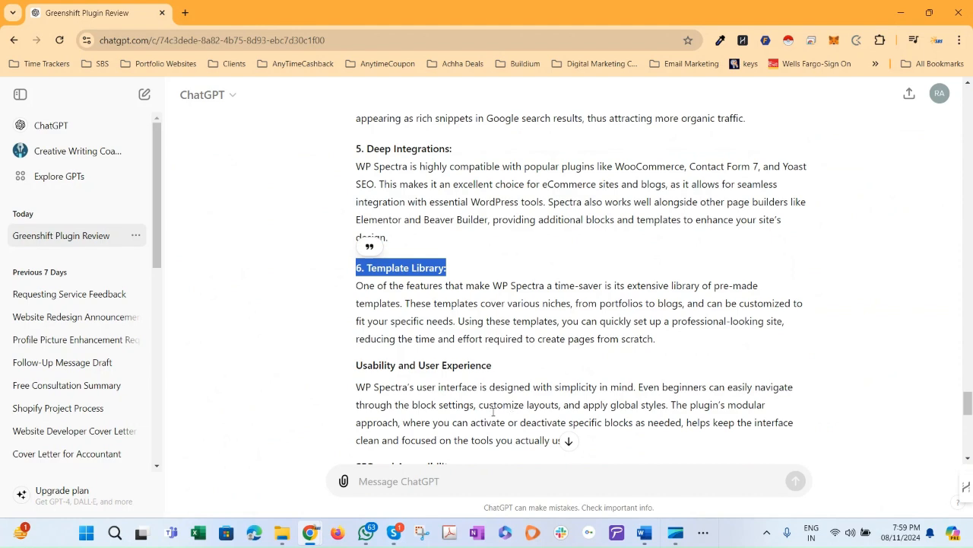
pyautogui.hotkey('alt', 'Tab')
pyautogui.hotkey('ctrl', 'v')
# - Copy the Template Library description from ChatGPT and paste it into a new paragraph below the "Template Library:" title
pyautogui.press('Return')
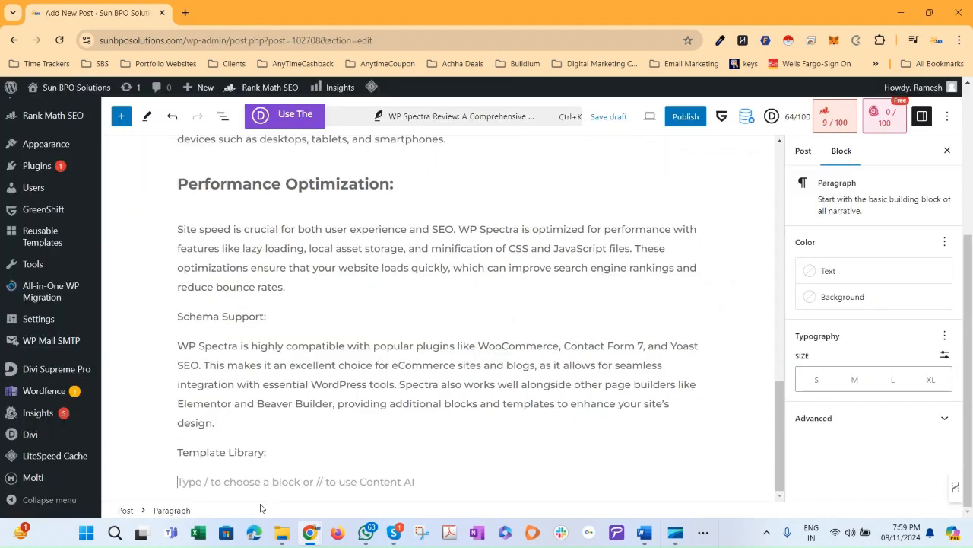
pyautogui.hotkey('alt', 'Tab')
pyautogui.moveTo(682, 343); pyautogui.dragTo(355, 296)
pyautogui.hotkey('ctrl', 'c')
pyautogui.hotkey('alt', 'Tab')
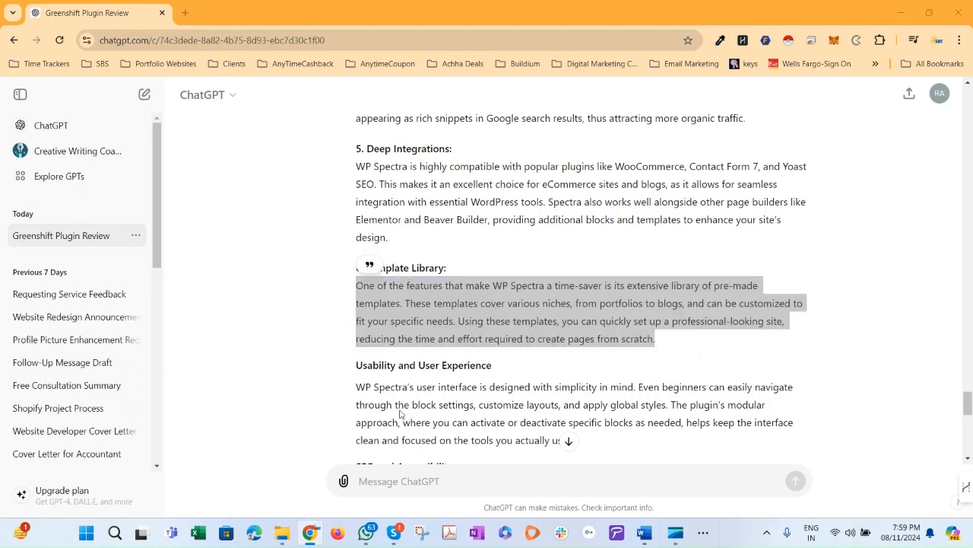
pyautogui.hotkey('ctrl', 'v')
# - Copy the "Usability and User Experience" title from ChatGPT and paste it into a new paragraph below the Template Library description
pyautogui.press('Return')
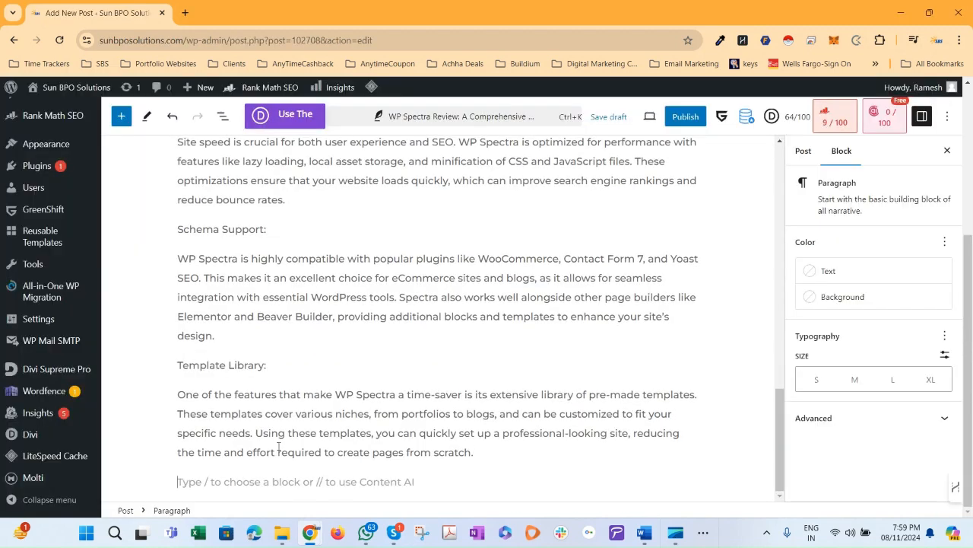
pyautogui.hotkey('alt', 'Tab')
pyautogui.scroll(-1, 370, 396)
pyautogui.moveTo(358, 302); pyautogui.dragTo(500, 301)
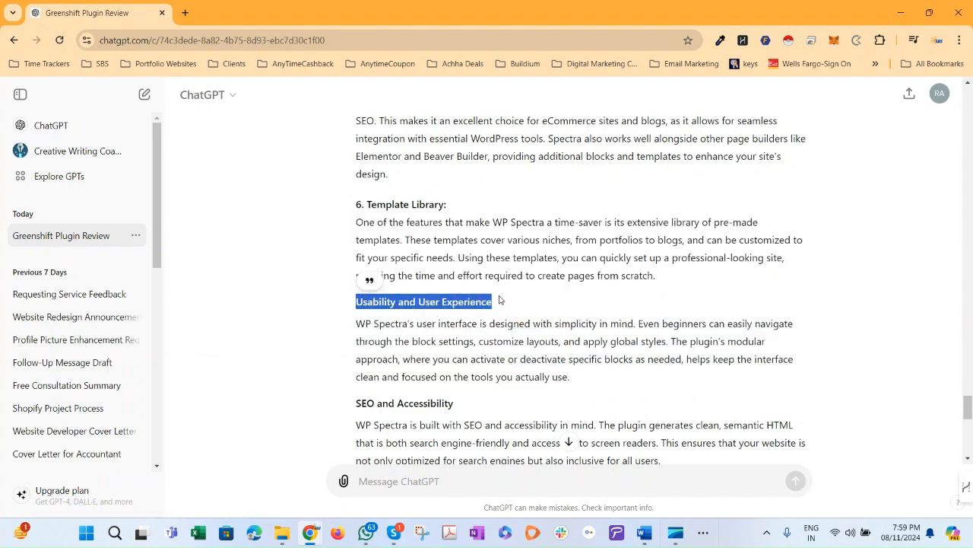
pyautogui.hotkey('alt', 'Tab')
pyautogui.hotkey('ctrl', 'v')
# - Copy the Usability and User Experience description from ChatGPT and paste it into a new paragraph below its title in the post
pyautogui.press('Return')
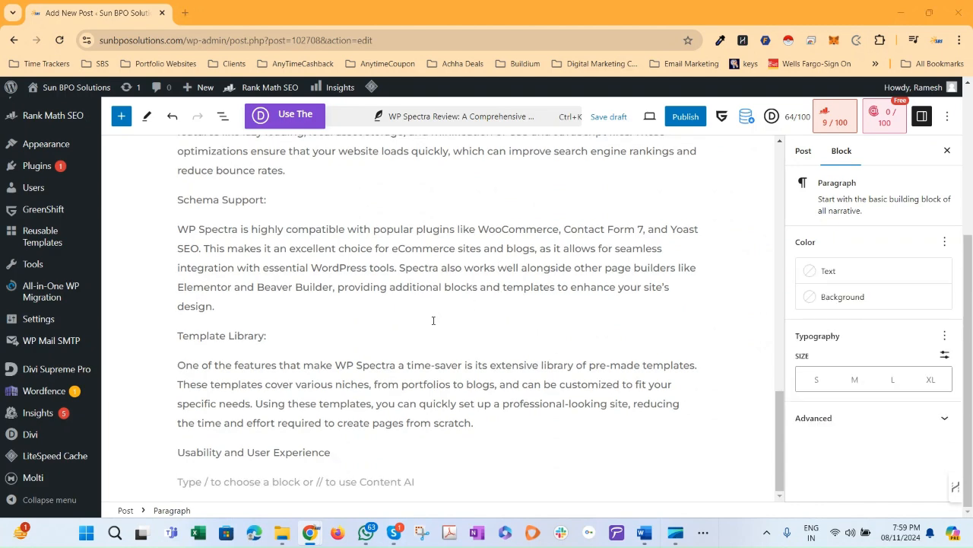
pyautogui.hotkey('alt', 'Tab')
pyautogui.moveTo(604, 378); pyautogui.dragTo(359, 333)
pyautogui.hotkey('alt', 'Tab')
pyautogui.hotkey('ctrl', 'v')
# - Copy the "SEO and Accessibility" title from ChatGPT and paste it below the Usability and User Experience description
pyautogui.hotkey('alt', 'Tab')
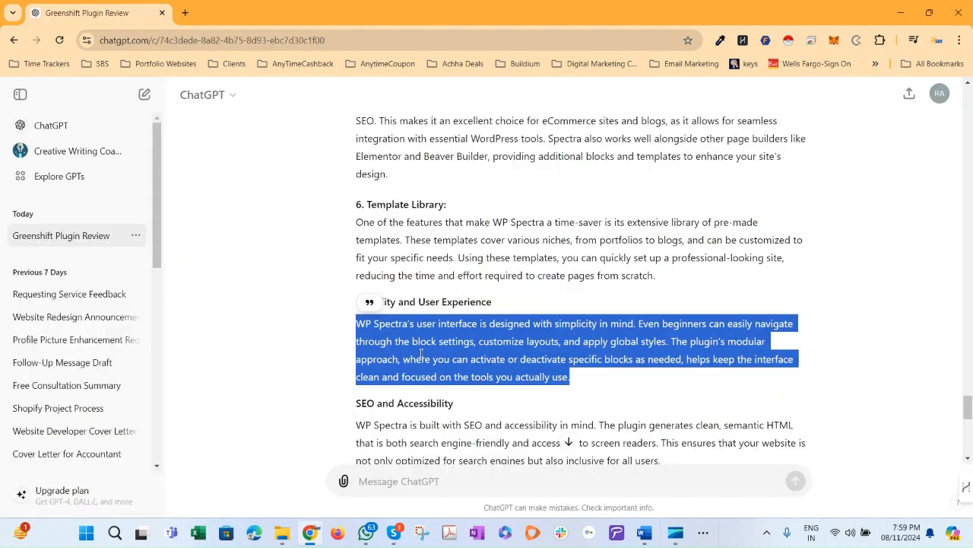
pyautogui.scroll(-2, 403, 304)
pyautogui.moveTo(460, 284); pyautogui.dragTo(353, 279)
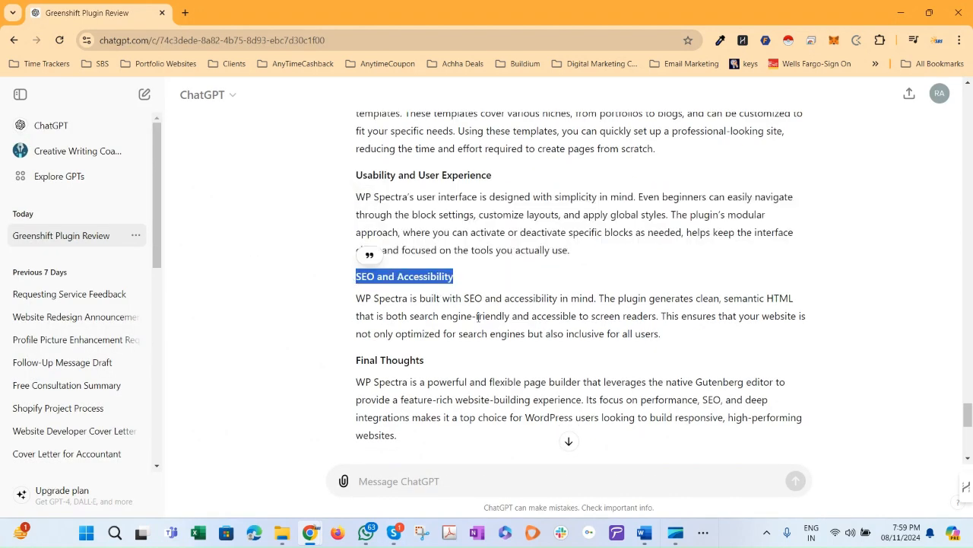
pyautogui.hotkey('alt', 'Tab')
pyautogui.hotkey('ctrl', 'v')
# - Copy the SEO and Accessibility description from ChatGPT and paste it below its title in the post
pyautogui.hotkey('alt', 'Tab')
pyautogui.moveTo(669, 339); pyautogui.dragTo(354, 307)
pyautogui.hotkey('ctrl', 'c')
pyautogui.hotkey('alt', 'Tab')
pyautogui.hotkey('ctrl', 'v')
# - Copy the "Final Thoughts" title from ChatGPT and paste it into a new paragraph below the SEO and Accessibility description
pyautogui.press('Return')
pyautogui.hotkey('alt', 'Tab')
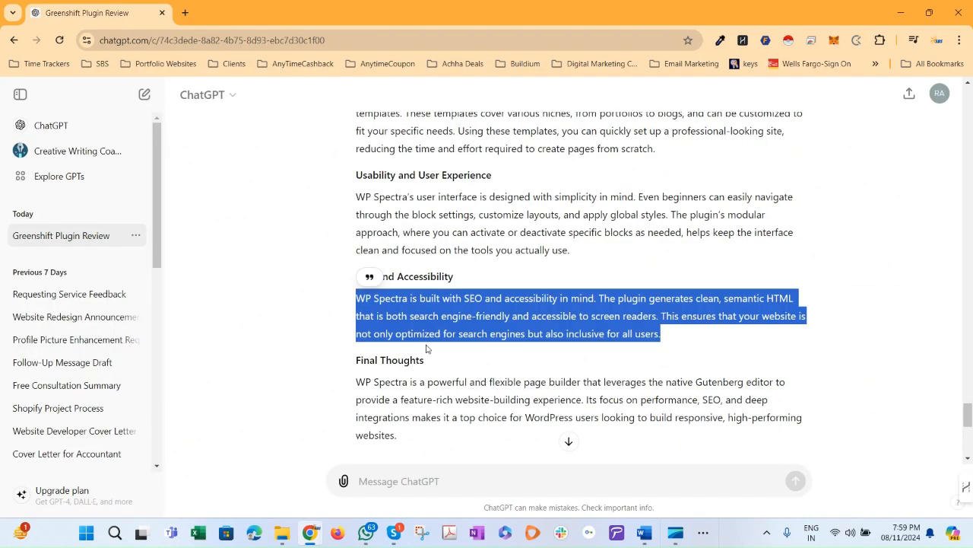
pyautogui.scroll(-2, 384, 296)
pyautogui.moveTo(357, 234); pyautogui.dragTo(507, 244)
pyautogui.hotkey('ctrl', 'c')
pyautogui.hotkey('alt', 'Tab')
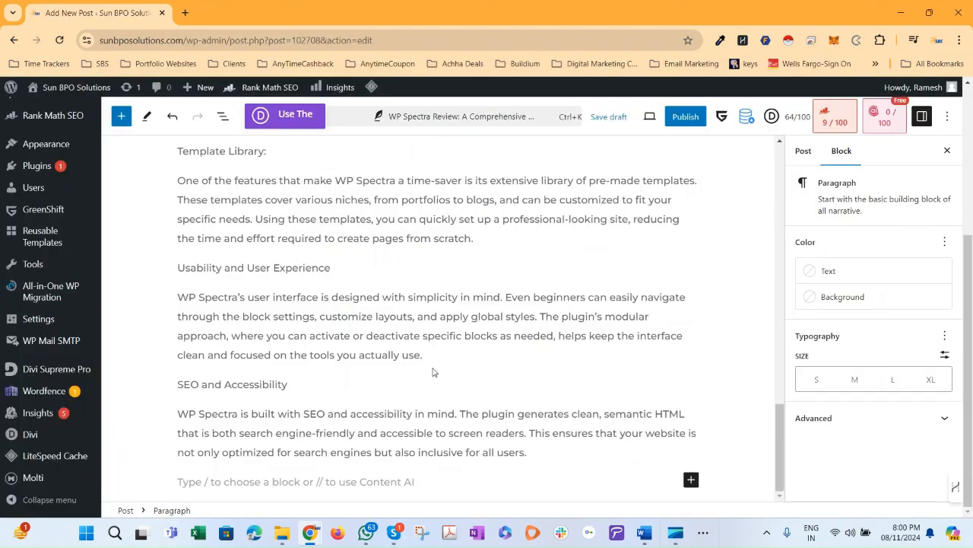
pyautogui.hotkey('ctrl', 'v')
# - Copy the Final Thoughts description from ChatGPT and paste it into a new paragraph below the "Final Thoughts" title
pyautogui.press('Return')
pyautogui.hotkey('alt', 'Tab')
pyautogui.moveTo(407, 314); pyautogui.dragTo(353, 264)
pyautogui.hotkey('ctrl', 'c')
pyautogui.hotkey('alt', 'Tab')
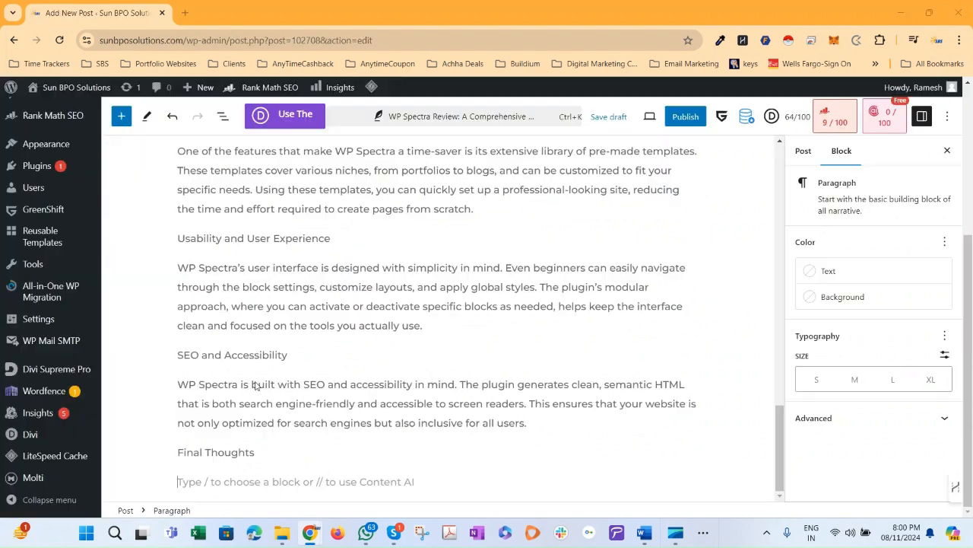
pyautogui.hotkey('ctrl', 'v')
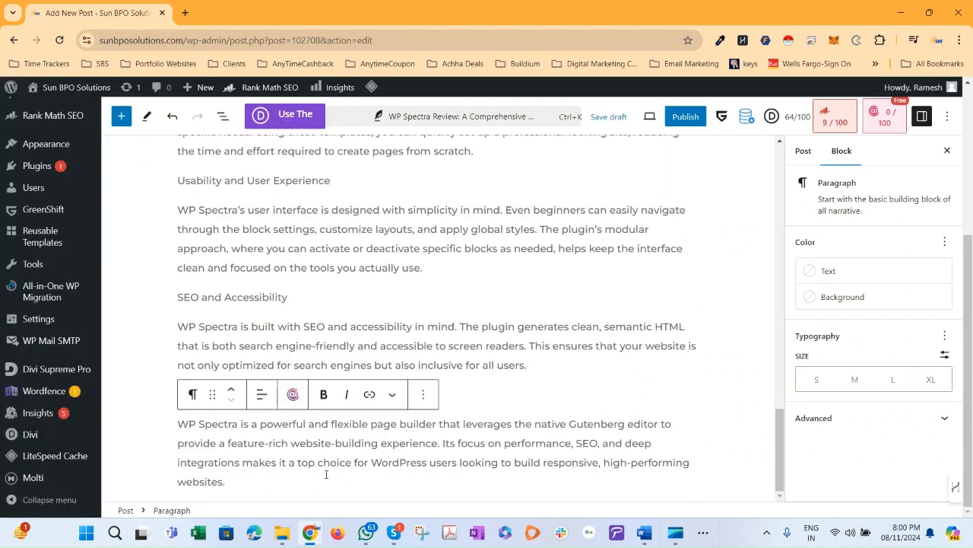
# - Copy the block styles of the "Flexbox Containers:" heading
pyautogui.click(292, 402)
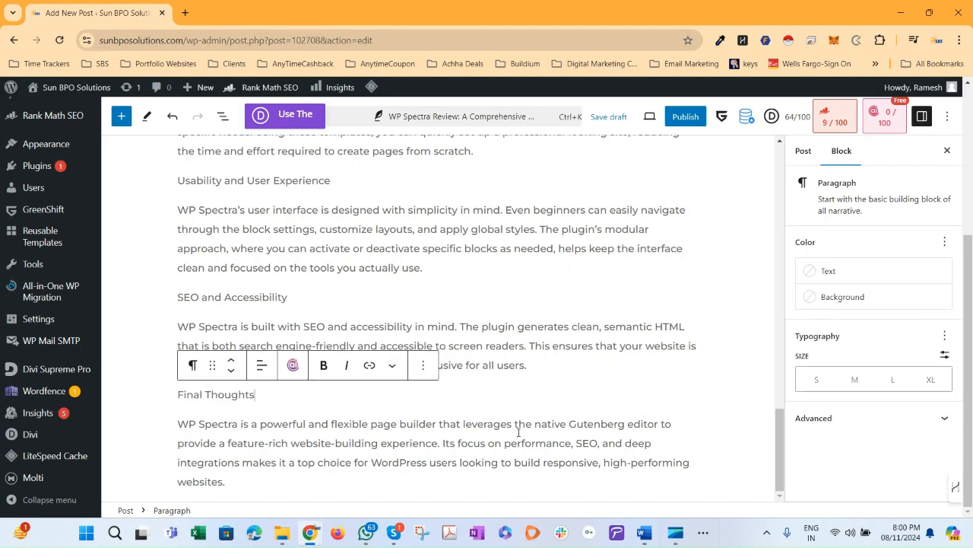
pyautogui.scroll(15, 476, 435)
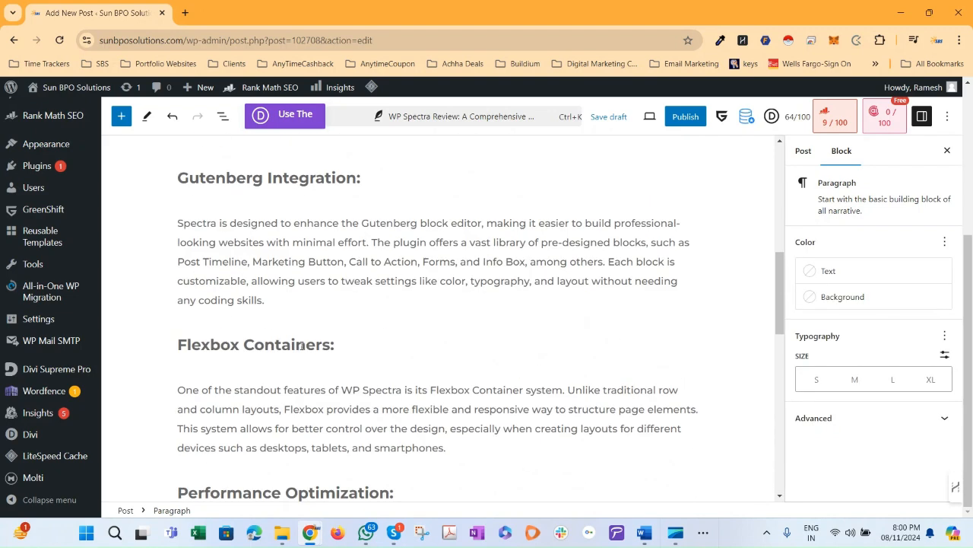
pyautogui.click(299, 348)
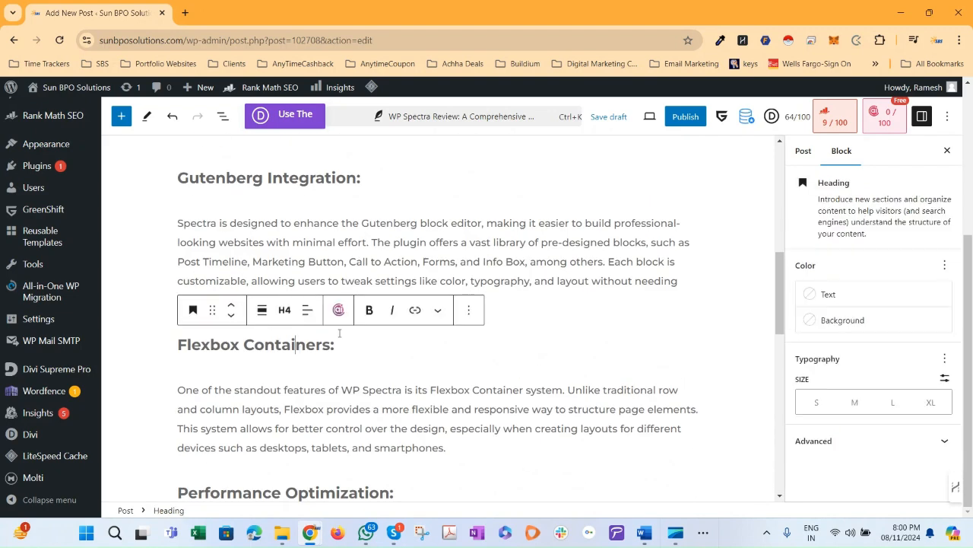
pyautogui.click(468, 311)
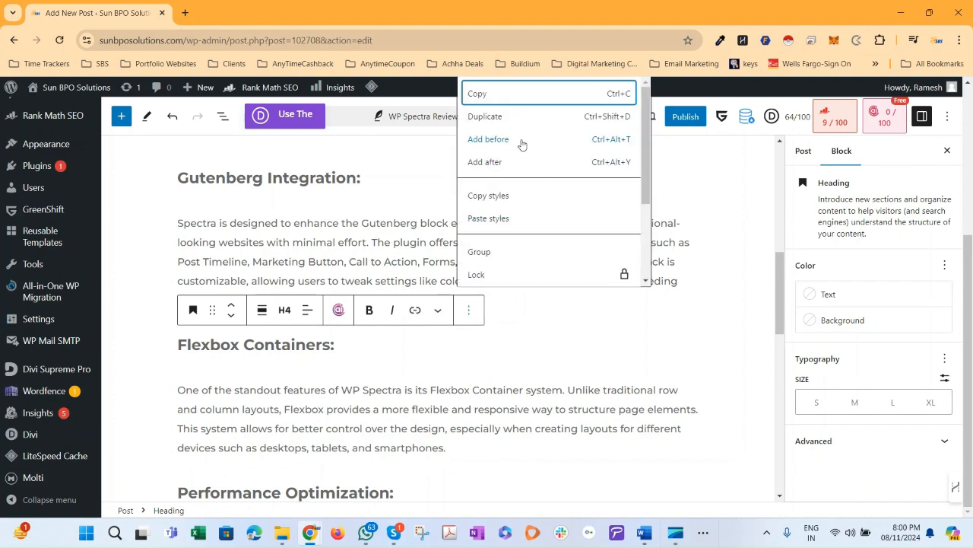
pyautogui.scroll(-3, 527, 163)
pyautogui.scroll(2, 532, 181)
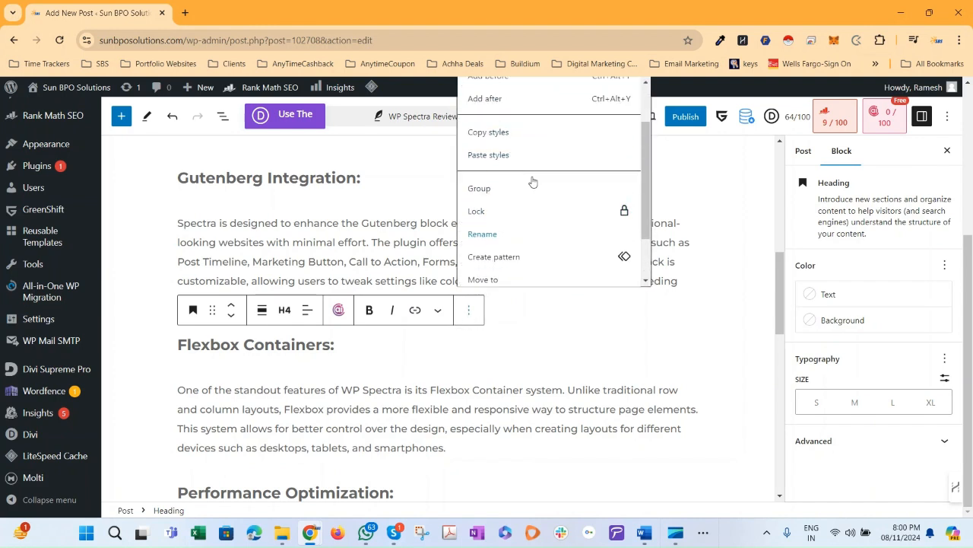
pyautogui.click(506, 133)
# - Paste the copied styles onto the "Performance Optimization:" heading, allowing the site to access the clipboard
pyautogui.scroll(-1, 478, 312)
pyautogui.scroll(-2, 477, 312)
pyautogui.click(354, 304)
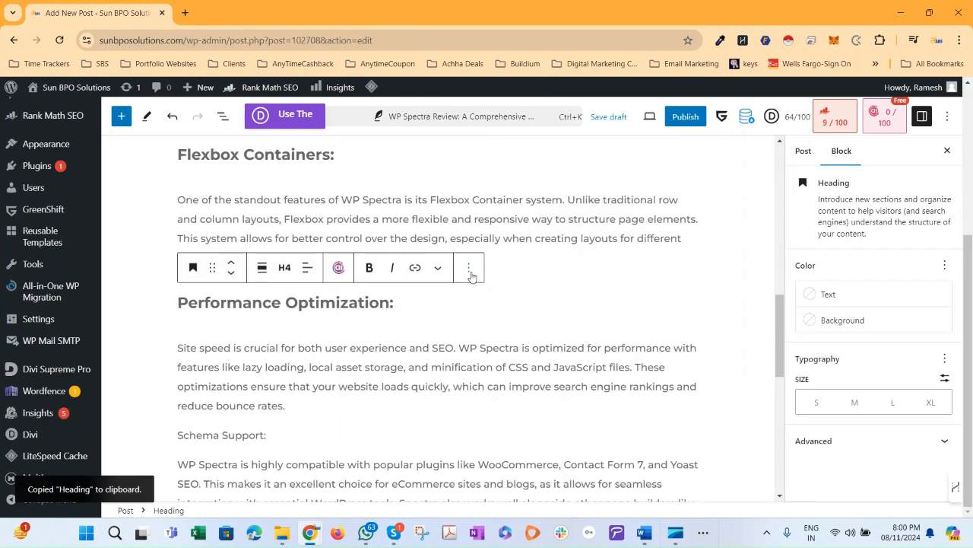
pyautogui.click(469, 267)
pyautogui.click(493, 432)
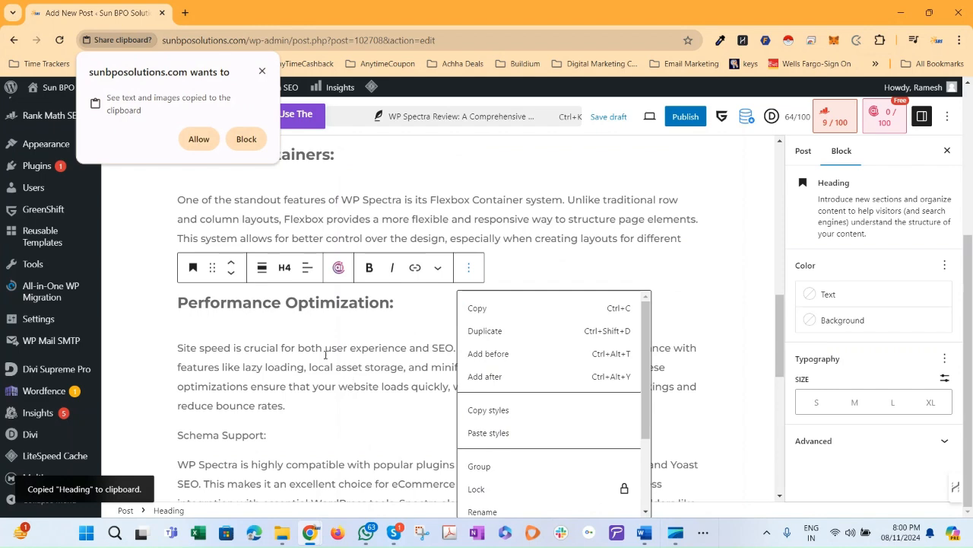
pyautogui.click(199, 141)
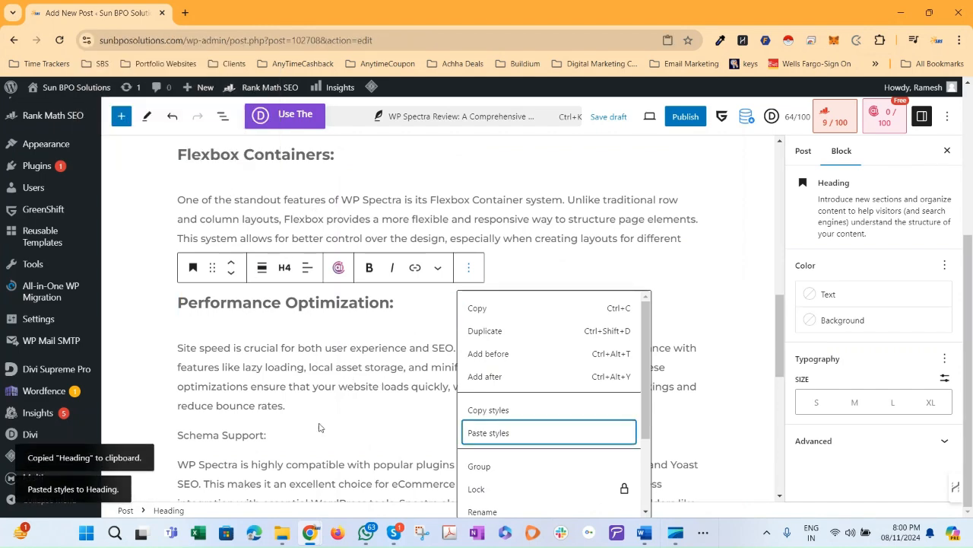
# - Try to paste the copied heading styles onto the "Schema Support:" paragraph
pyautogui.scroll(-5, 323, 425)
pyautogui.scroll(2, 298, 417)
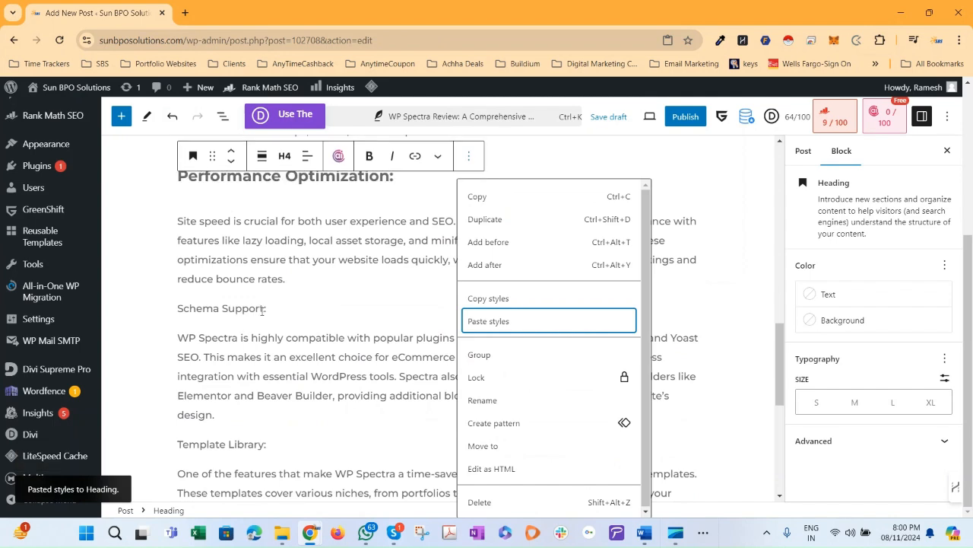
pyautogui.click(319, 305)
pyautogui.click(423, 279)
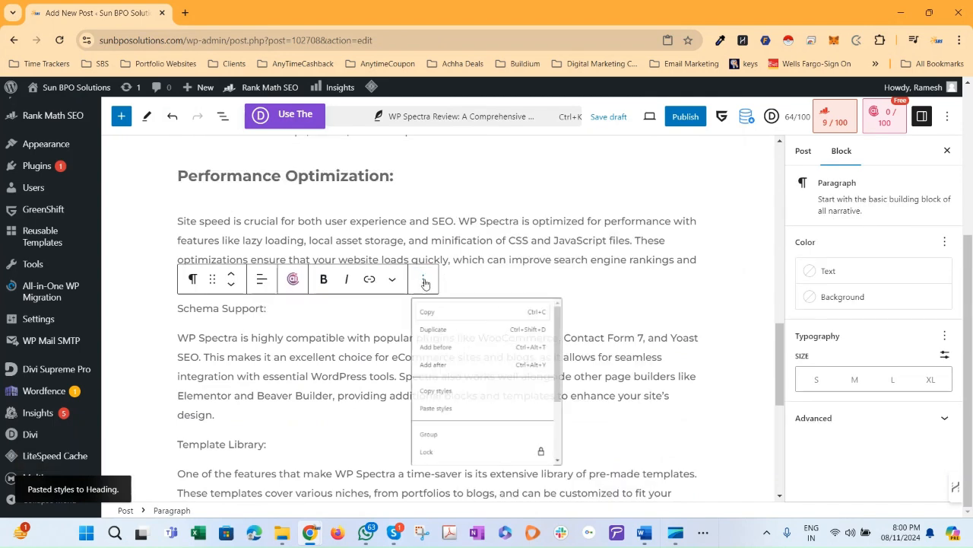
pyautogui.click(454, 444)
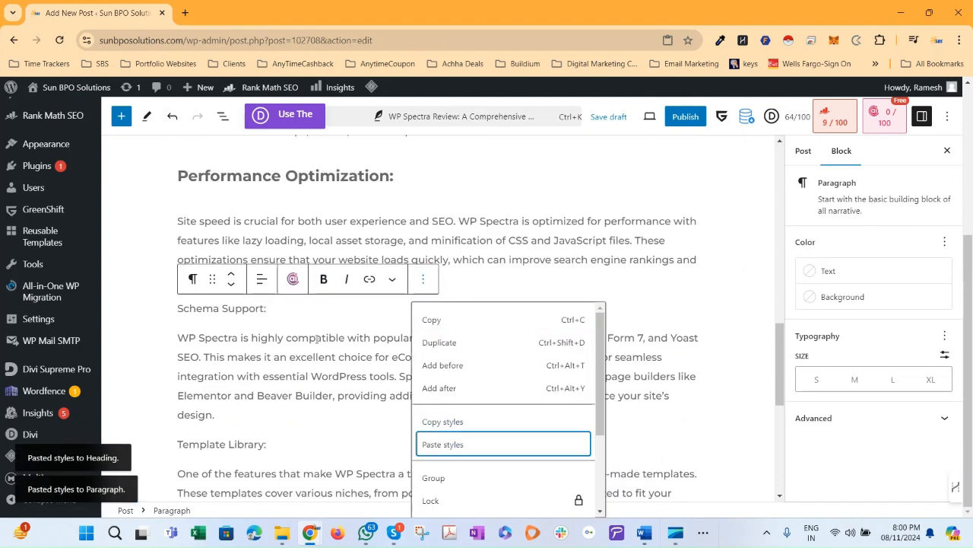
pyautogui.click(273, 308)
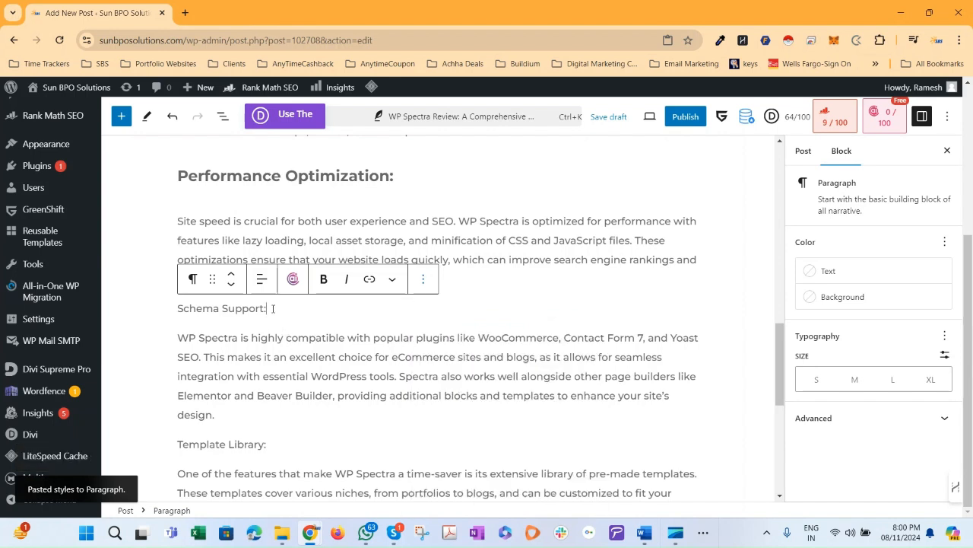
pyautogui.moveTo(182, 308); pyautogui.dragTo(243, 309)
pyautogui.click(284, 311)
# - Try to copy the block styles of the "Performance Optimization:" heading and paste them onto the "Schema Support:" paragraph
pyautogui.scroll(1, 323, 398)
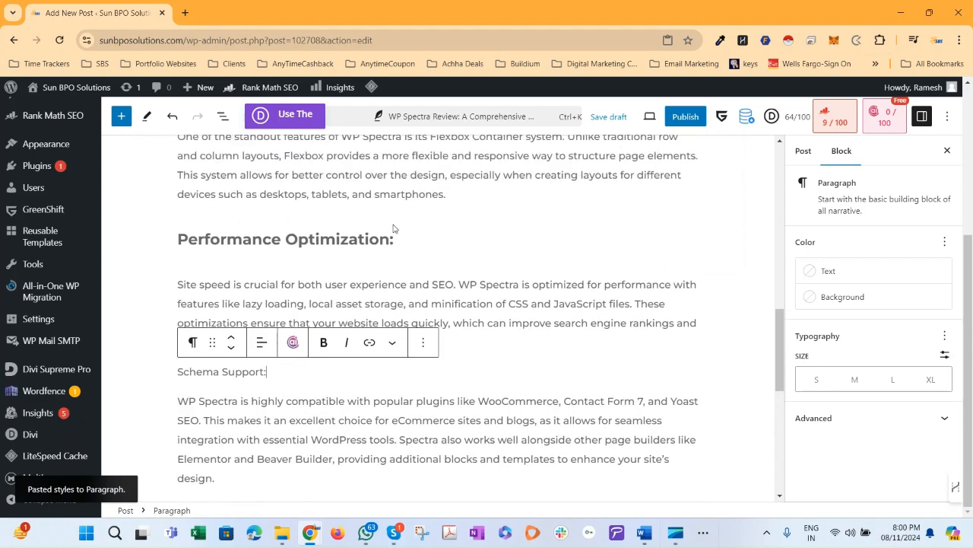
pyautogui.click(367, 240)
pyautogui.click(472, 205)
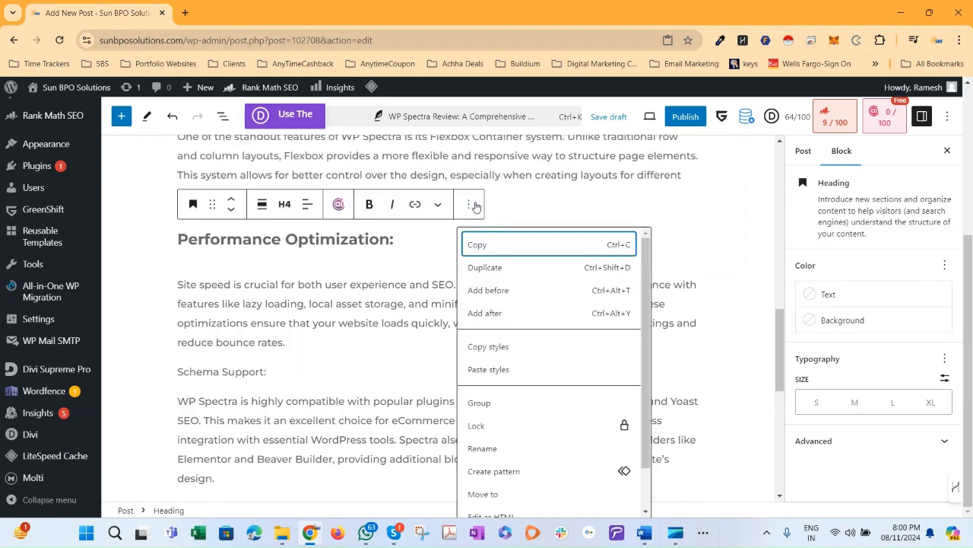
pyautogui.click(494, 350)
pyautogui.click(245, 379)
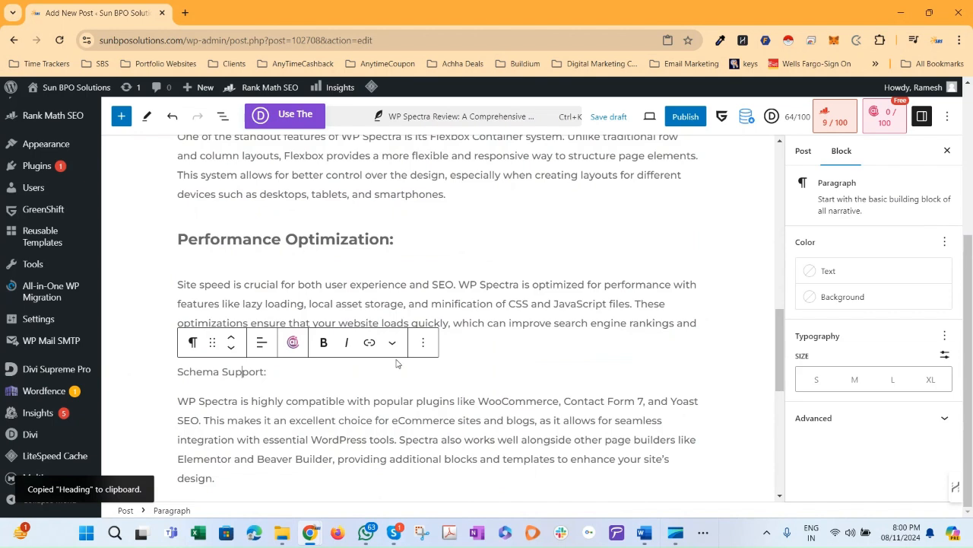
pyautogui.click(422, 342)
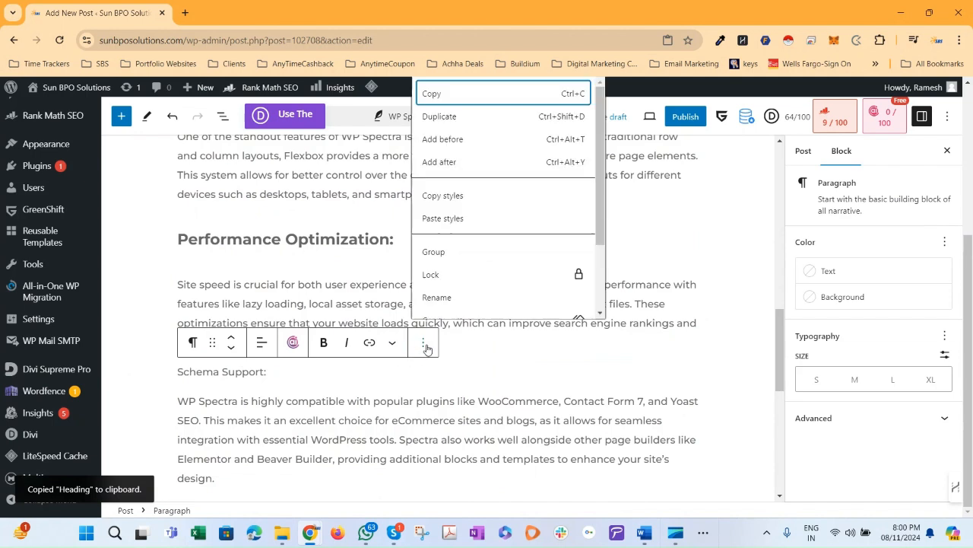
pyautogui.click(451, 220)
# - Transform the "Schema Support:" paragraph into a heading block and set its level to Heading 3
pyautogui.moveTo(266, 372); pyautogui.dragTo(174, 368)
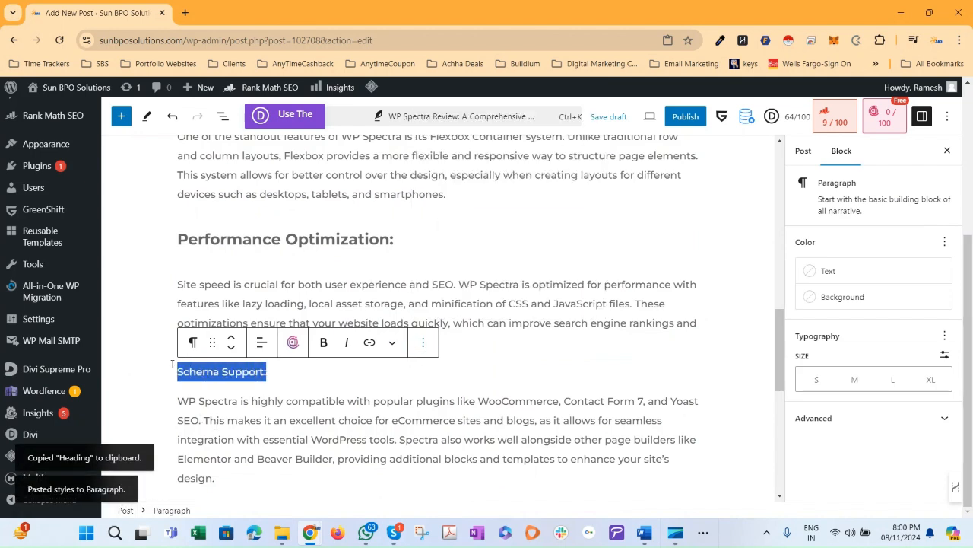
pyautogui.click(192, 343)
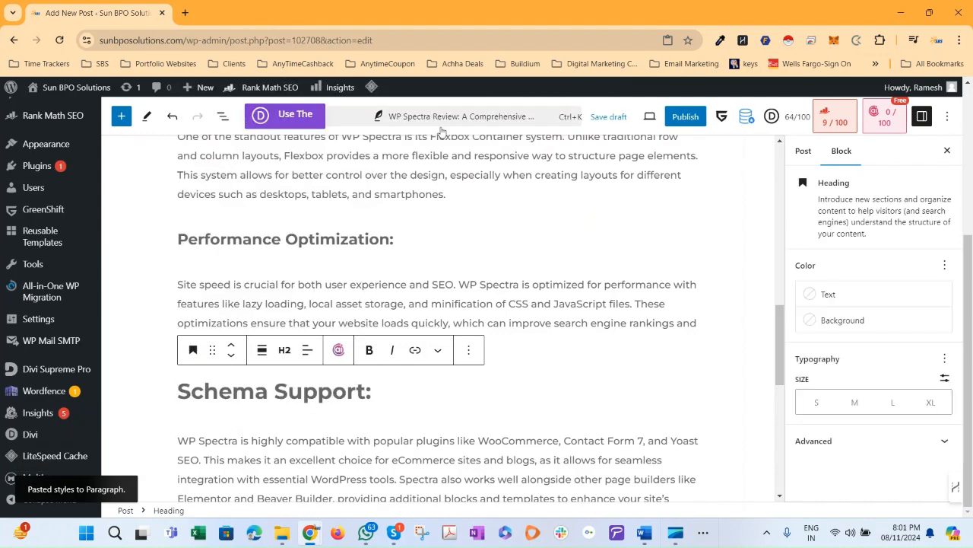
pyautogui.click(285, 350)
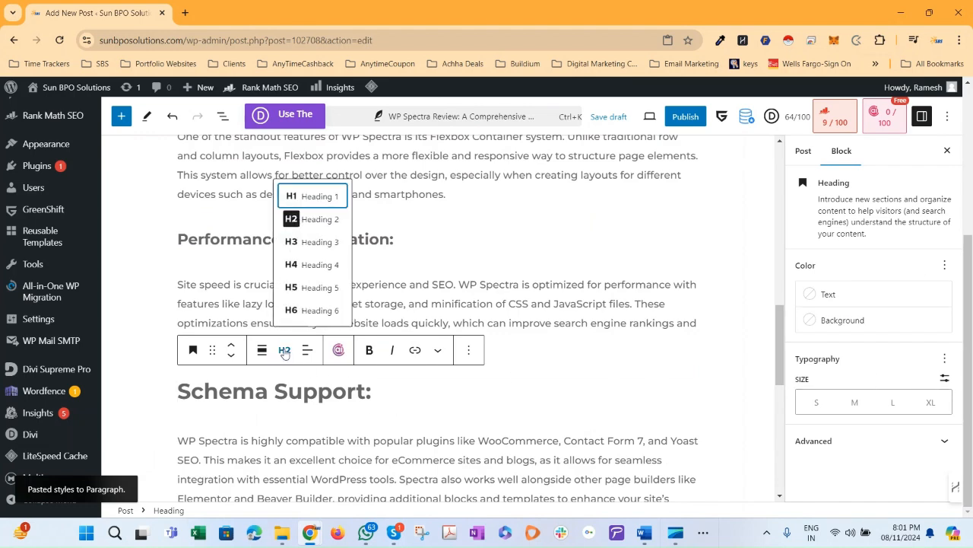
pyautogui.click(323, 243)
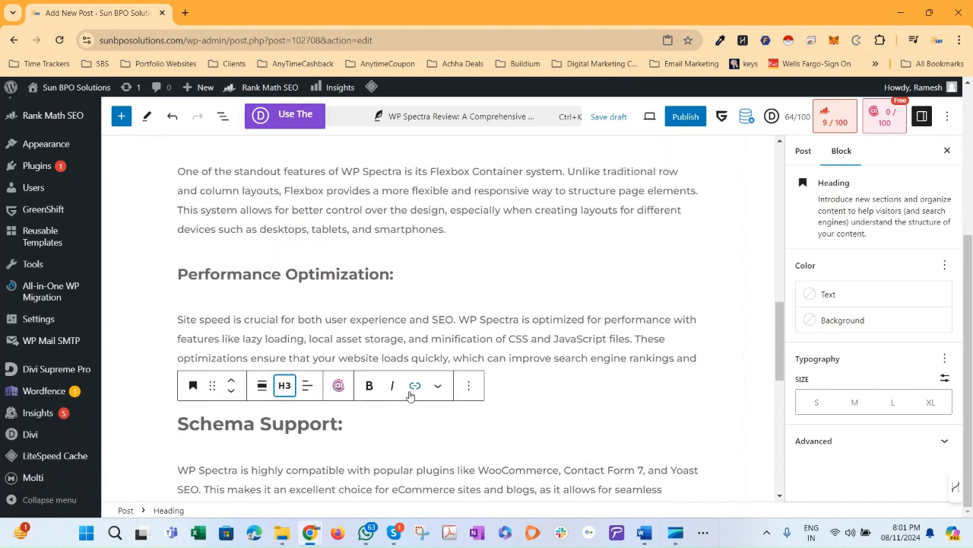
# - Check the level of the "Performance Optimization:" heading and set the "Schema Support:" heading to the matching Heading 4
pyautogui.scroll(2, 411, 394)
pyautogui.click(332, 397)
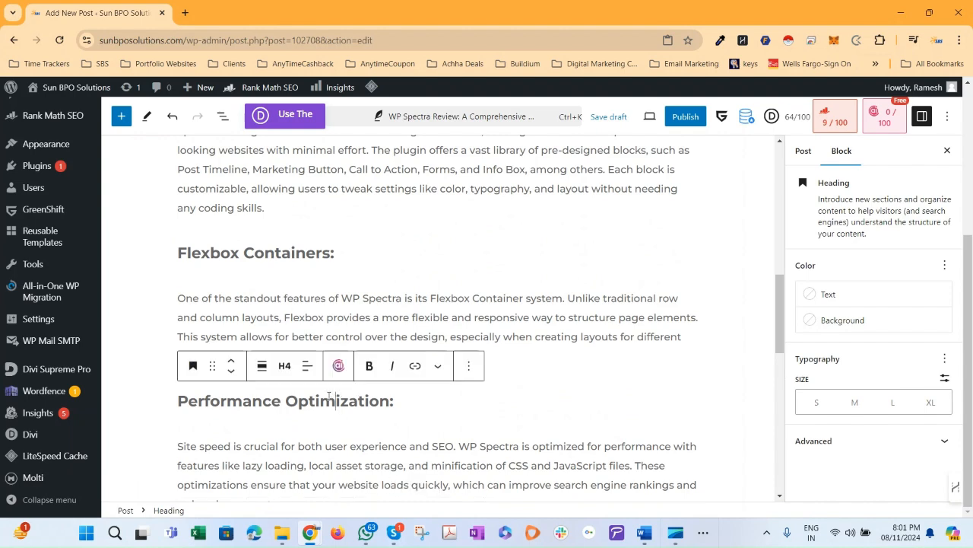
pyautogui.scroll(-3, 328, 395)
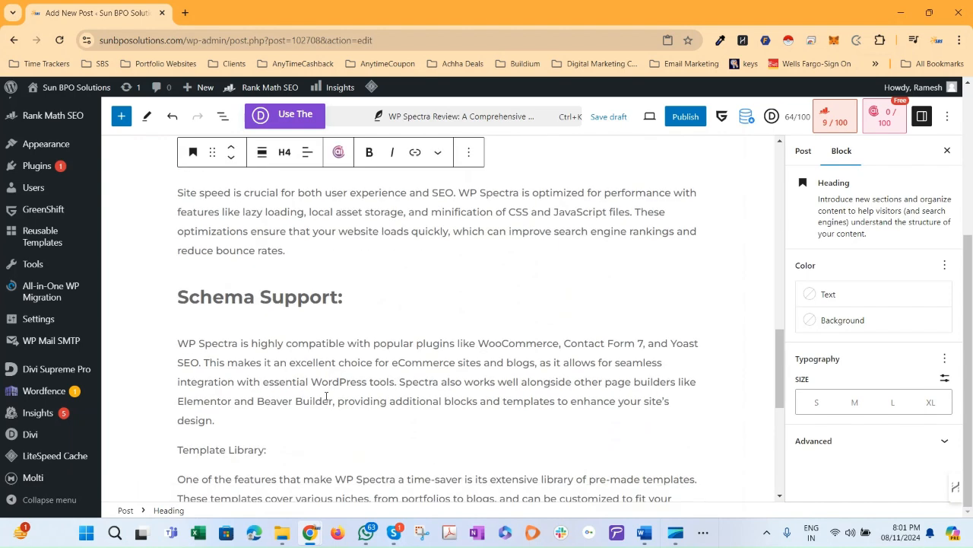
pyautogui.click(306, 303)
pyautogui.click(286, 258)
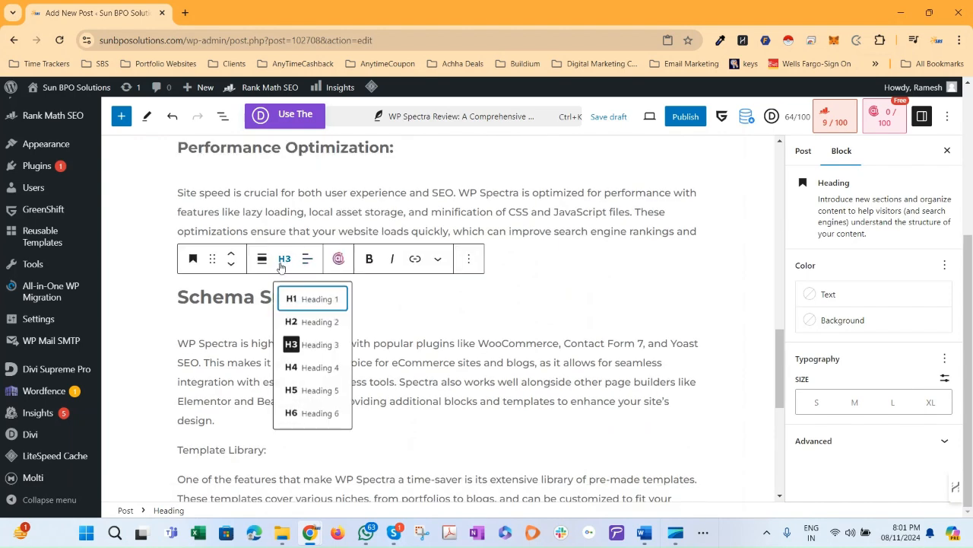
pyautogui.click(311, 367)
# - Transform the "Template Library:" paragraph into a heading block and set its level to Heading 4
pyautogui.click(251, 438)
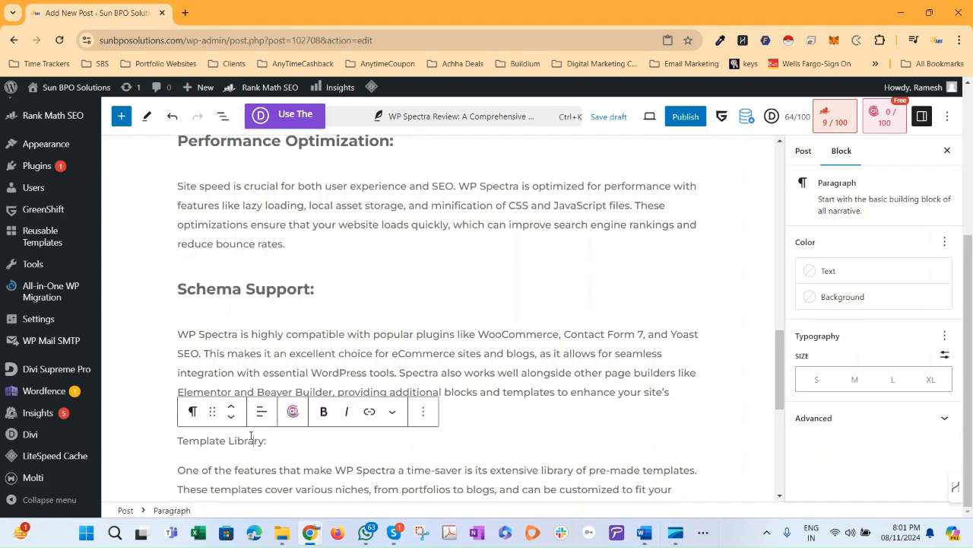
pyautogui.moveTo(278, 447); pyautogui.dragTo(177, 441)
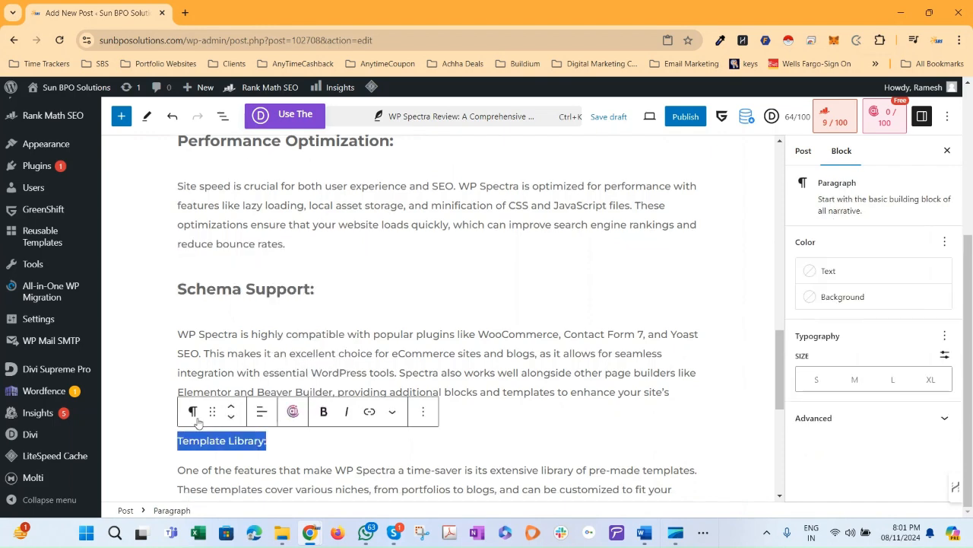
pyautogui.click(193, 412)
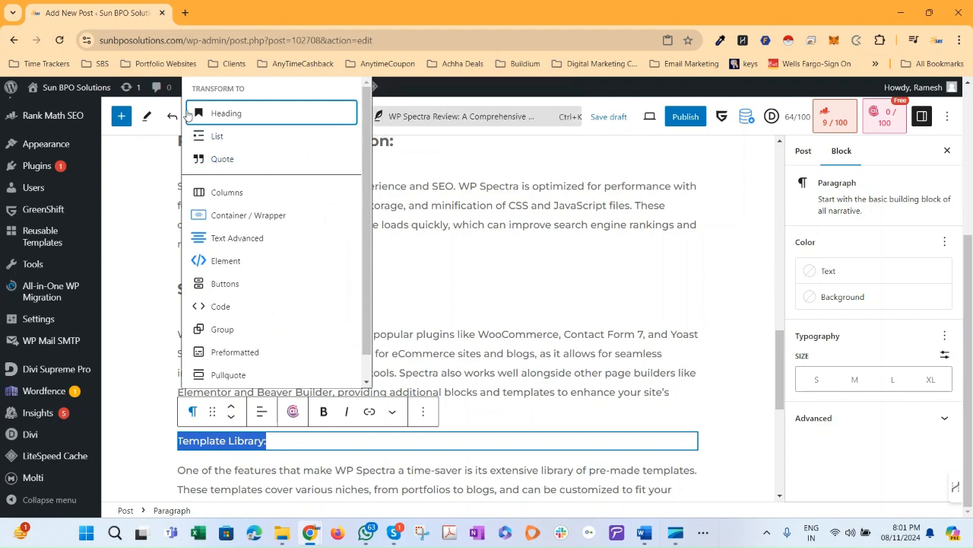
pyautogui.click(276, 119)
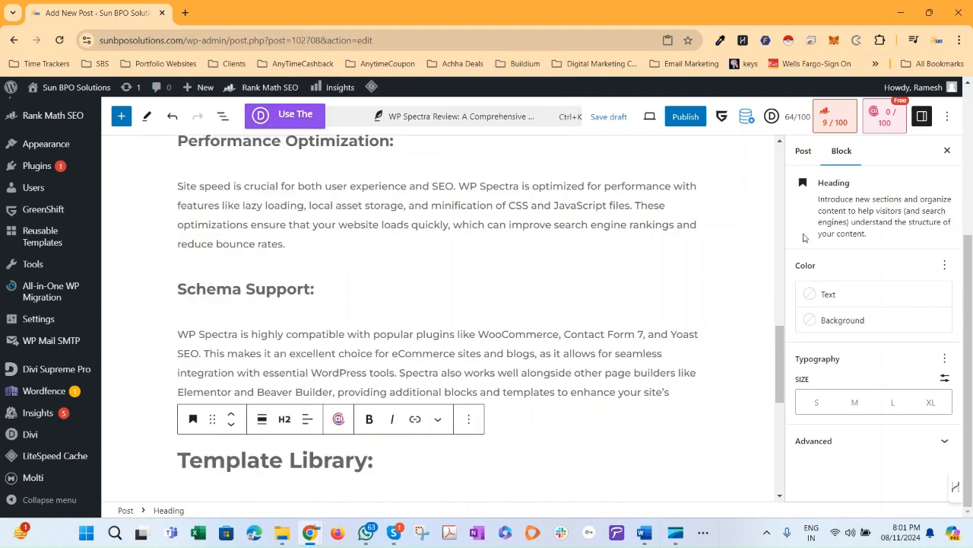
pyautogui.click(284, 418)
pyautogui.click(312, 333)
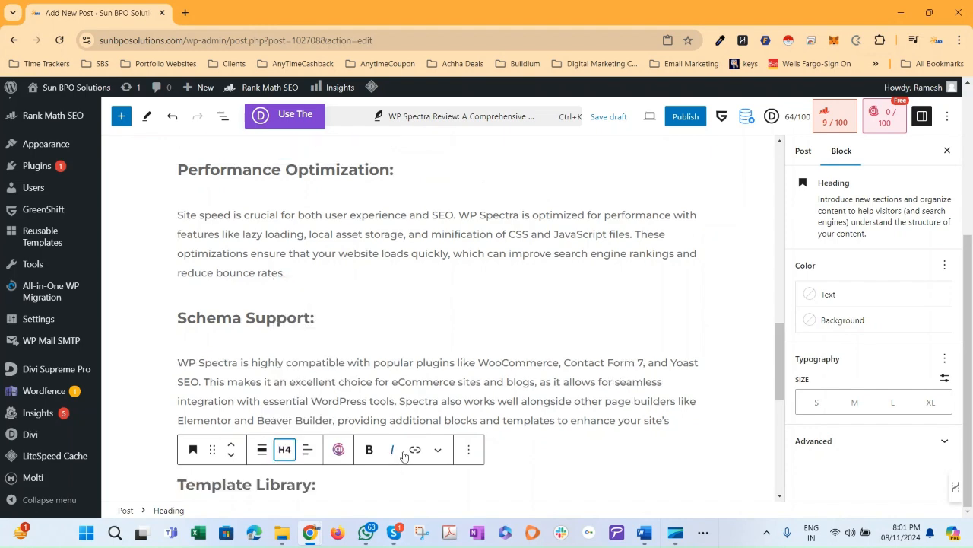
# - Transform the "Usability and User Experience" paragraph into a heading block and set its level to Heading 4
pyautogui.scroll(-2, 299, 448)
pyautogui.scroll(-2, 287, 342)
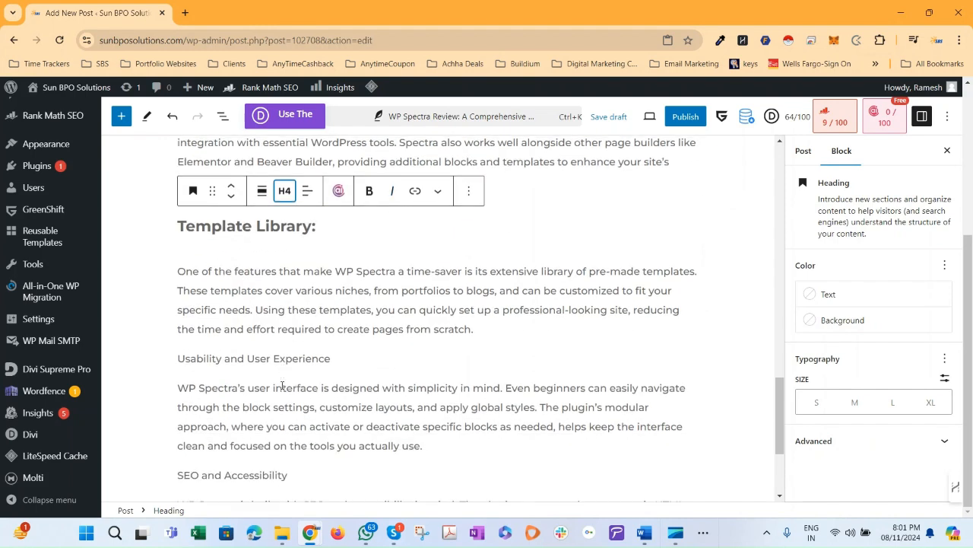
pyautogui.moveTo(179, 300); pyautogui.dragTo(329, 305)
pyautogui.scroll(4, 329, 305)
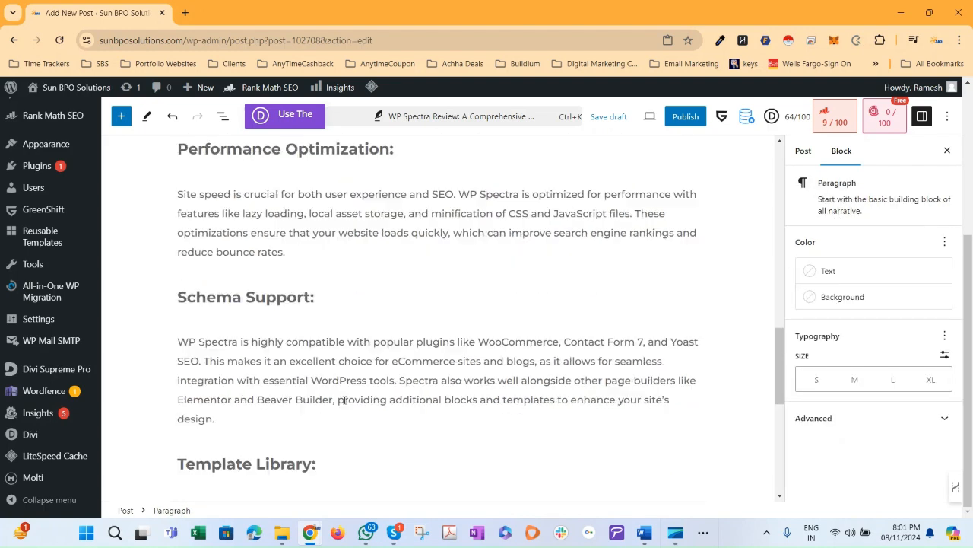
pyautogui.scroll(-3, 305, 368)
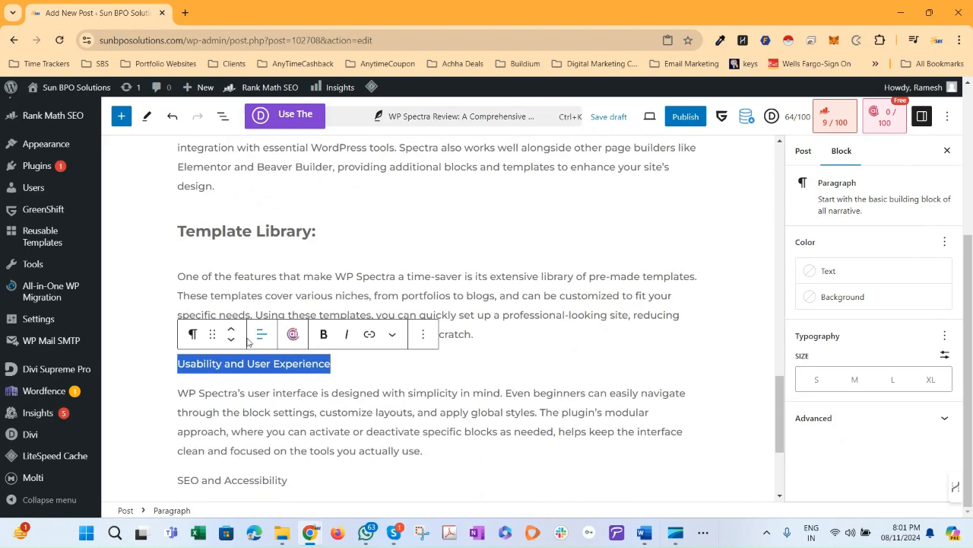
pyautogui.click(193, 334)
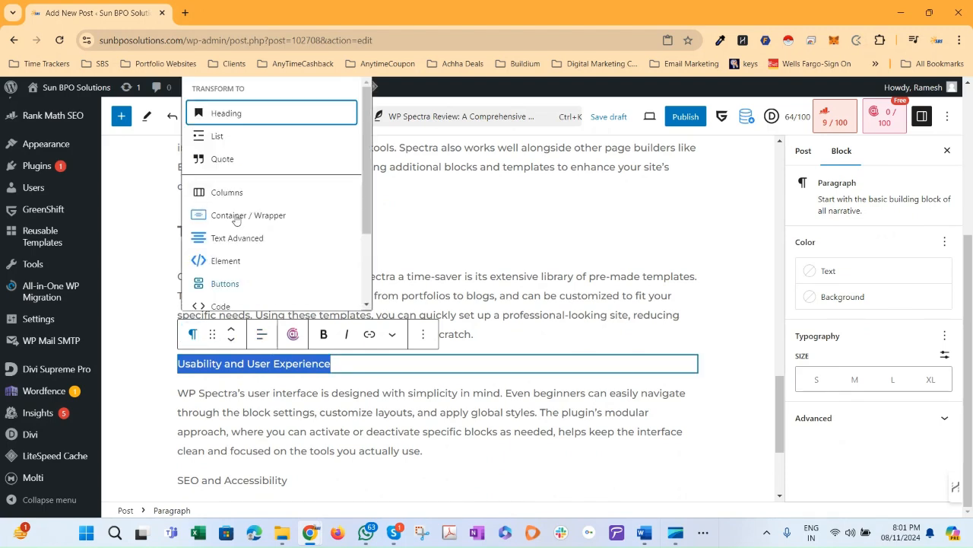
pyautogui.click(270, 122)
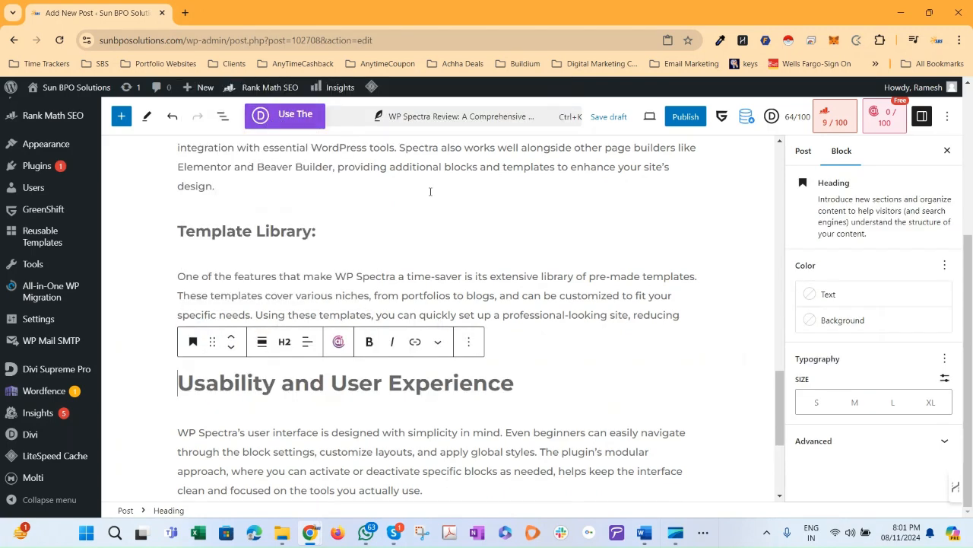
pyautogui.click(286, 344)
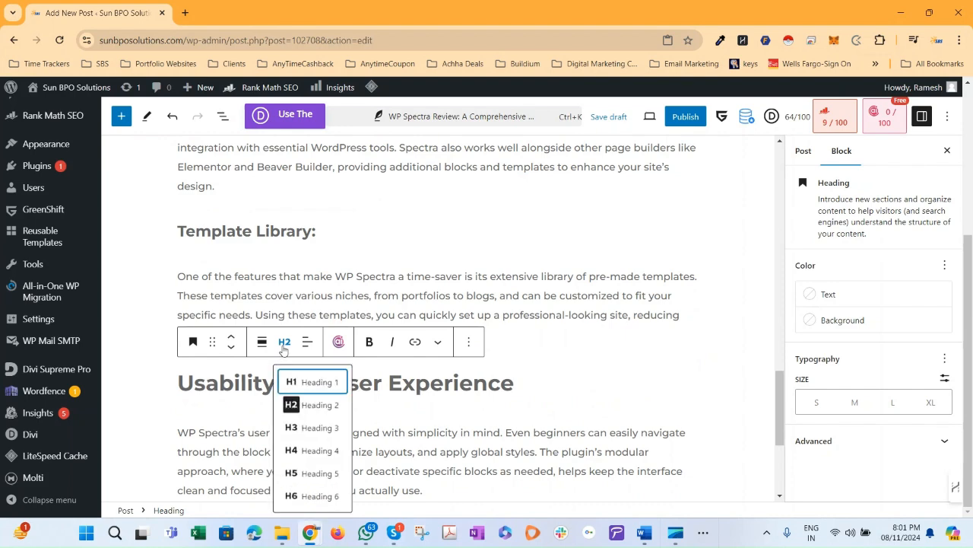
pyautogui.click(328, 452)
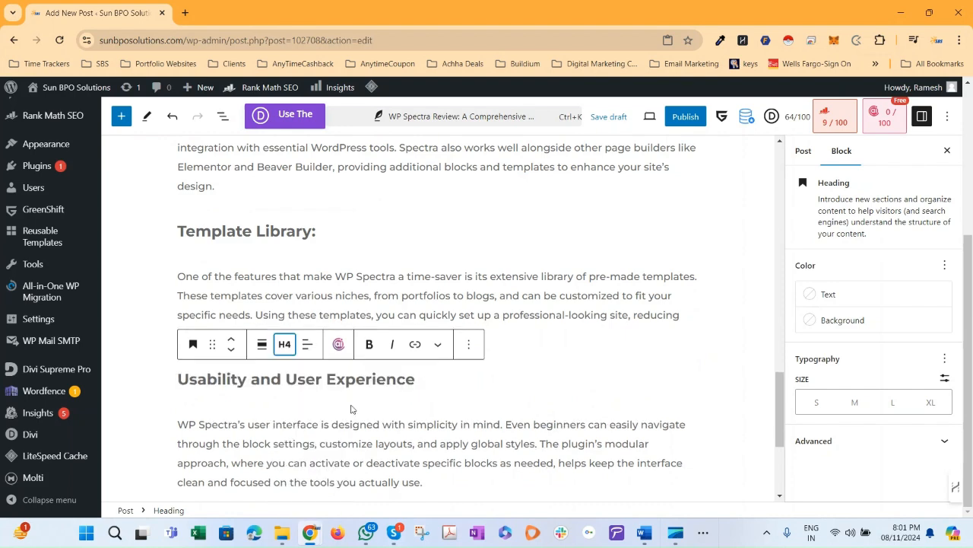
# - Transform the "SEO and Accessibility" paragraph into a heading block and set its level to Heading 4
pyautogui.scroll(-2, 311, 383)
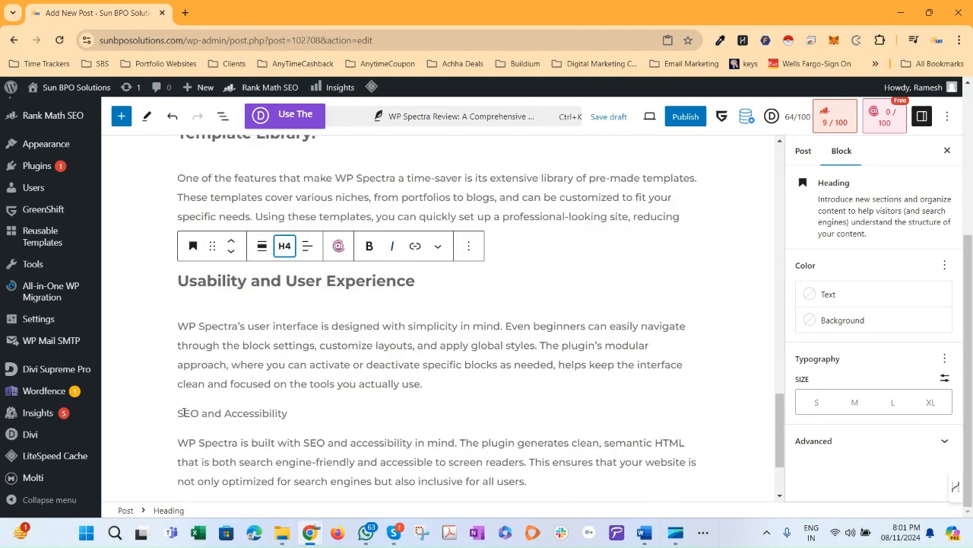
pyautogui.moveTo(180, 412); pyautogui.dragTo(287, 413)
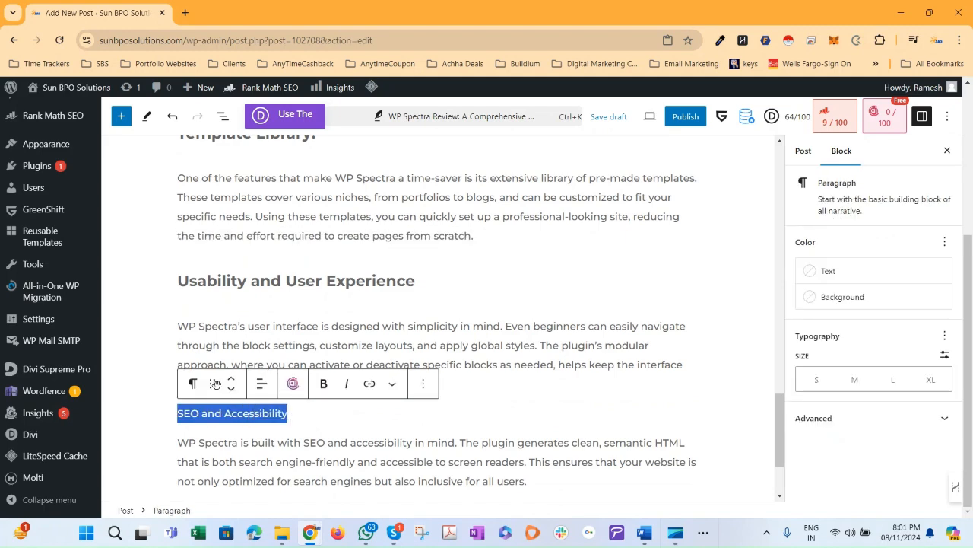
pyautogui.click(194, 385)
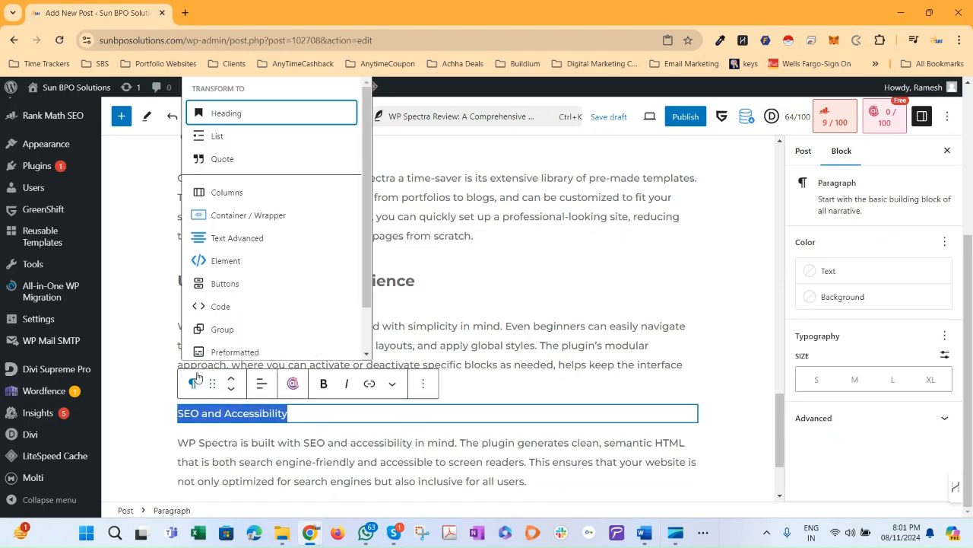
pyautogui.click(270, 115)
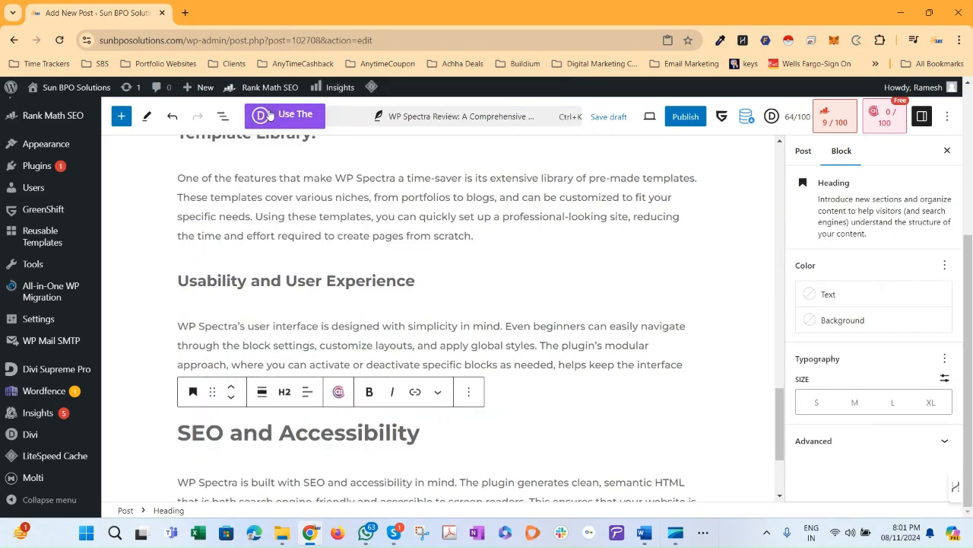
pyautogui.click(285, 392)
pyautogui.click(318, 306)
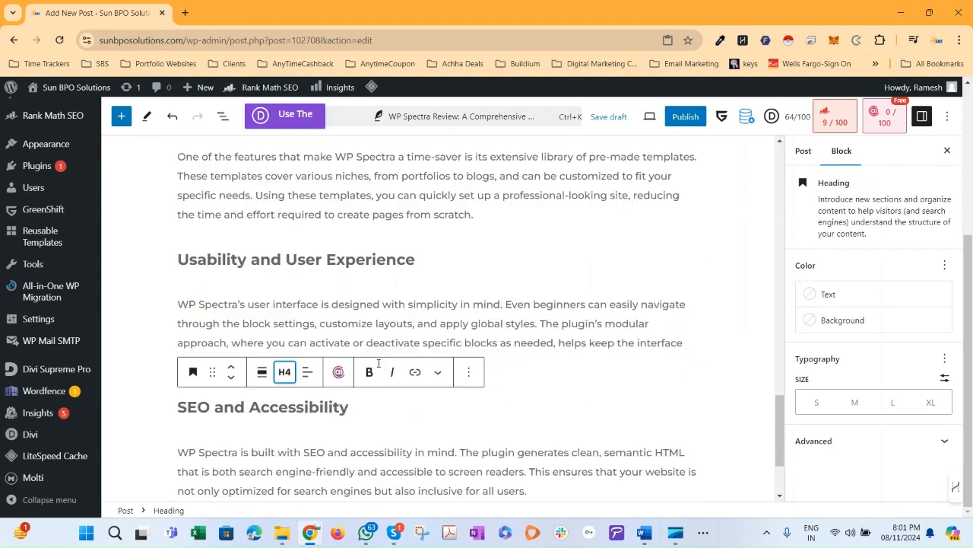
# - Transform the "Final Thoughts" paragraph near the end of the post into a heading block
pyautogui.scroll(-2, 380, 365)
pyautogui.tripleClick(202, 397)
pyautogui.click(268, 399)
pyautogui.moveTo(261, 396); pyautogui.dragTo(176, 394)
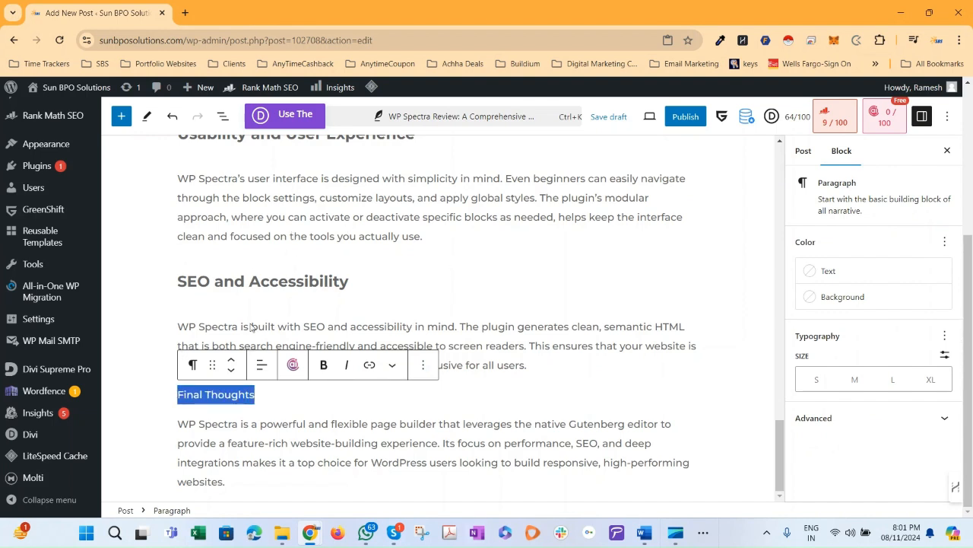
pyautogui.click(193, 364)
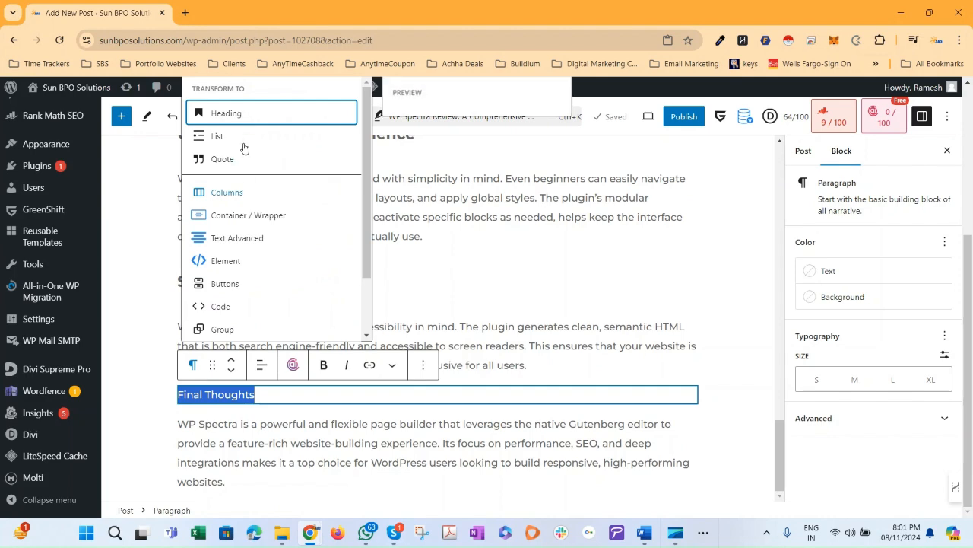
pyautogui.click(249, 118)
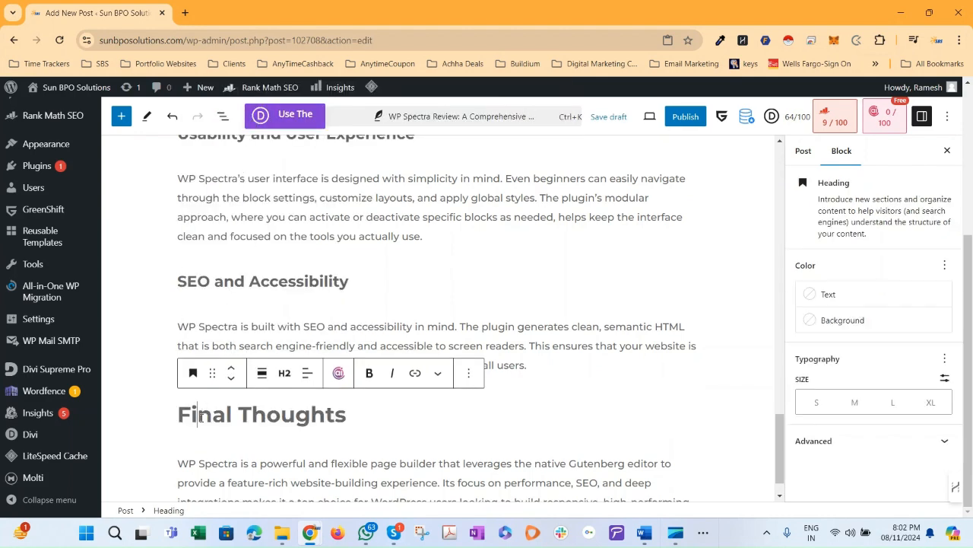
# - Set the "Final Thoughts" heading's level to Heading 3
pyautogui.click(285, 373)
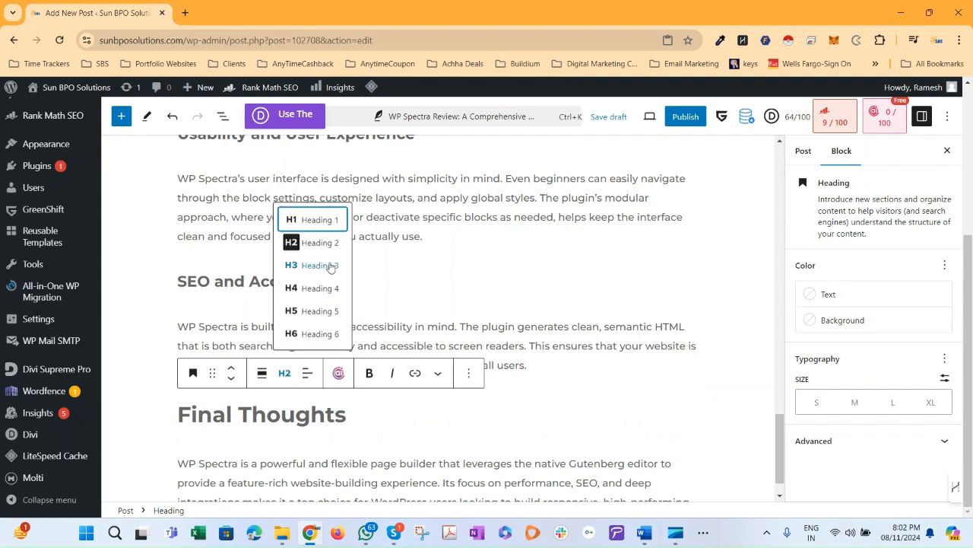
pyautogui.scroll(15, 436, 415)
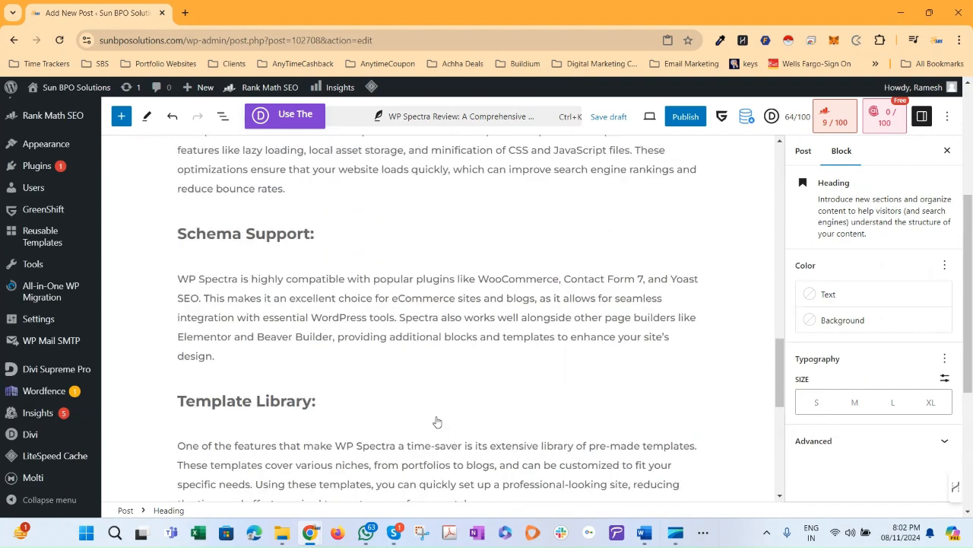
pyautogui.scroll(4, 437, 421)
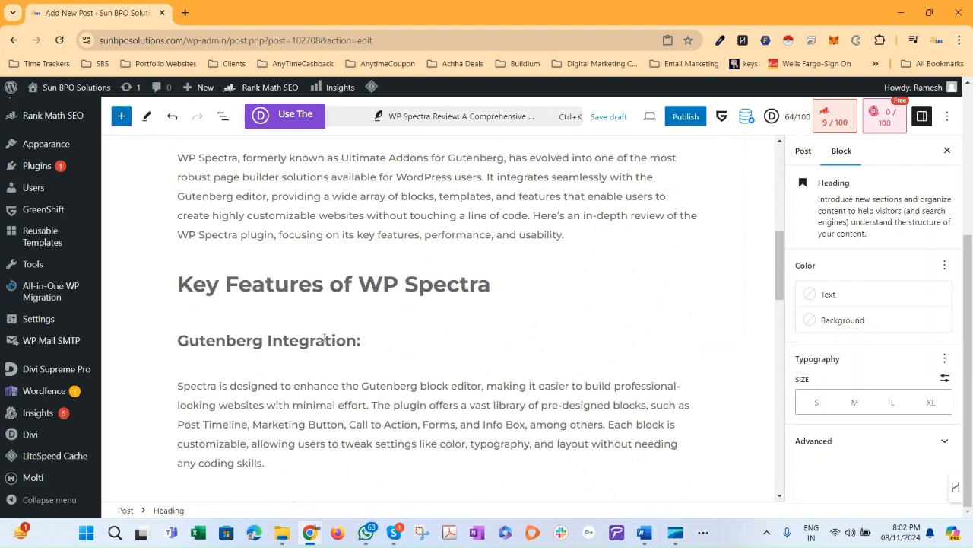
pyautogui.scroll(5, 324, 342)
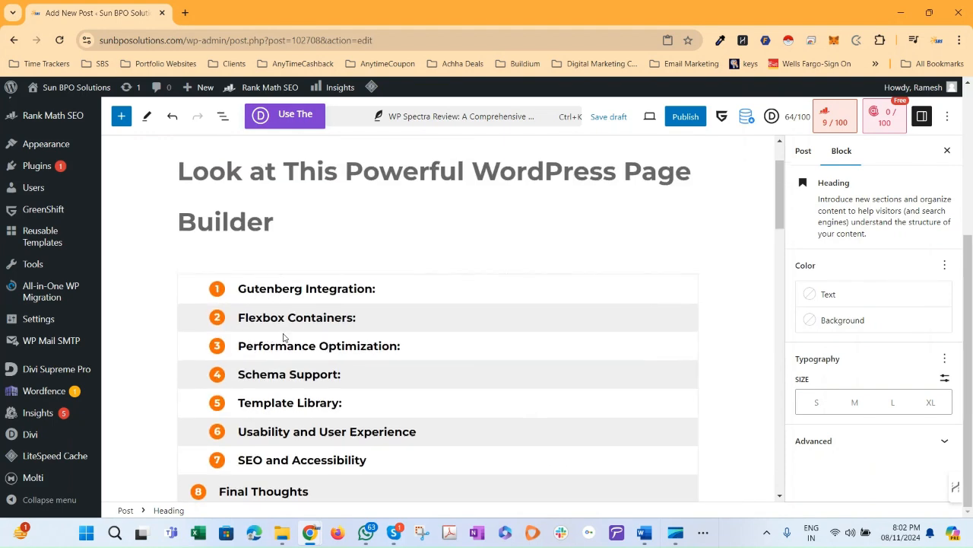
# - Compare the entries and nesting in the table of contents with the section headings throughout the post
pyautogui.scroll(-2, 283, 337)
pyautogui.scroll(2, 266, 340)
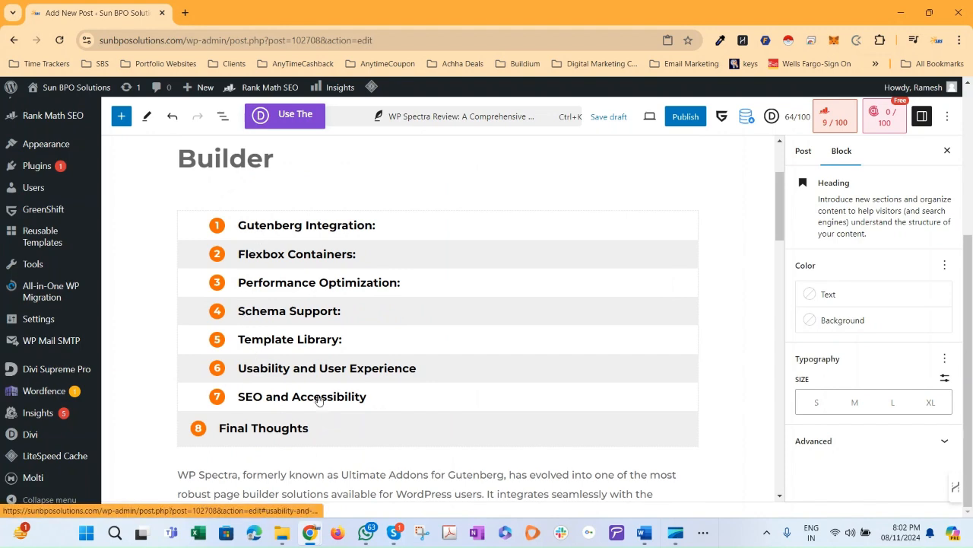
pyautogui.click(295, 229)
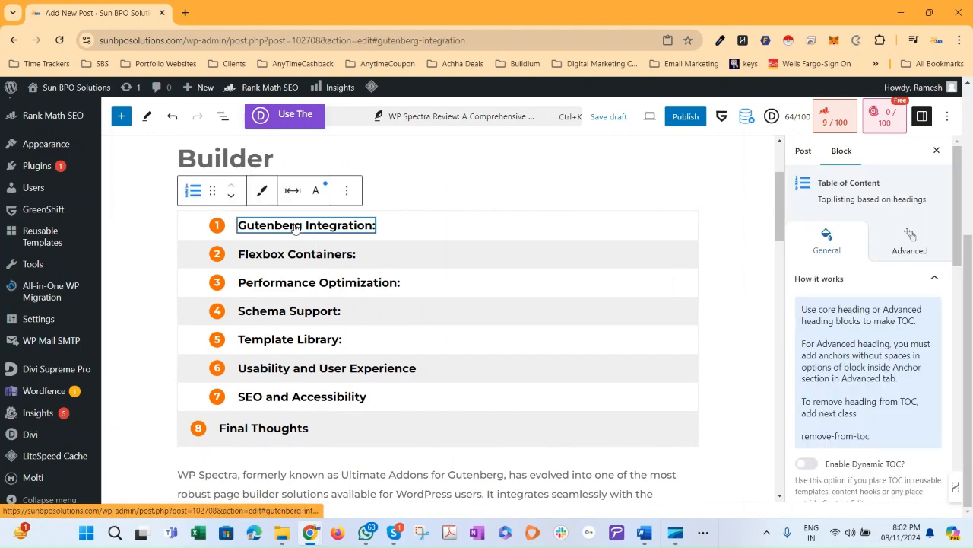
pyautogui.scroll(-4, 294, 363)
pyautogui.scroll(5, 292, 373)
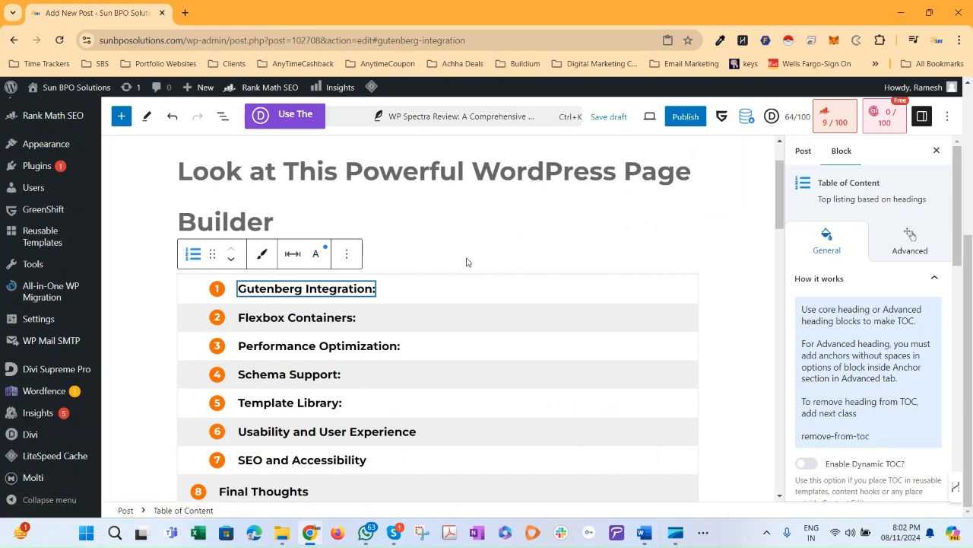
pyautogui.scroll(1, 452, 326)
pyautogui.scroll(-7, 452, 341)
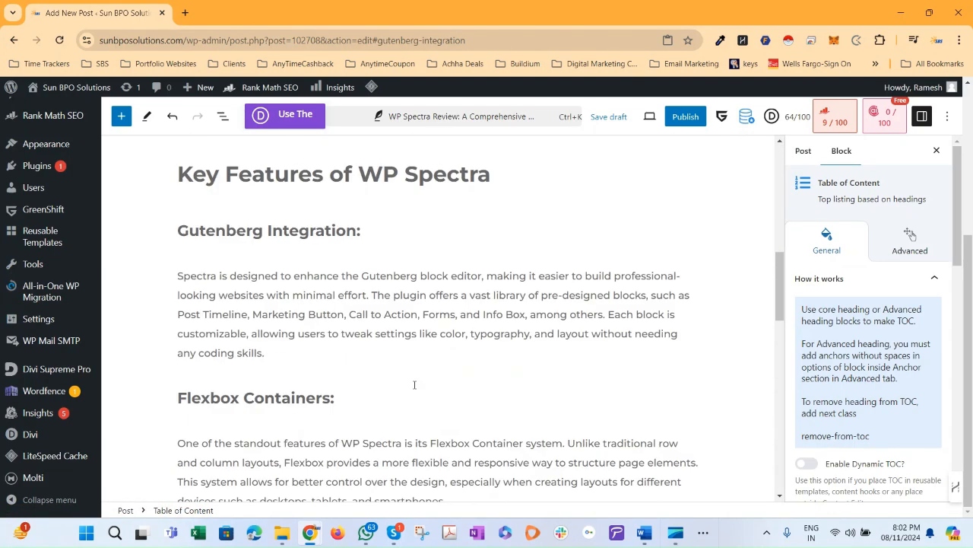
pyautogui.scroll(3, 379, 365)
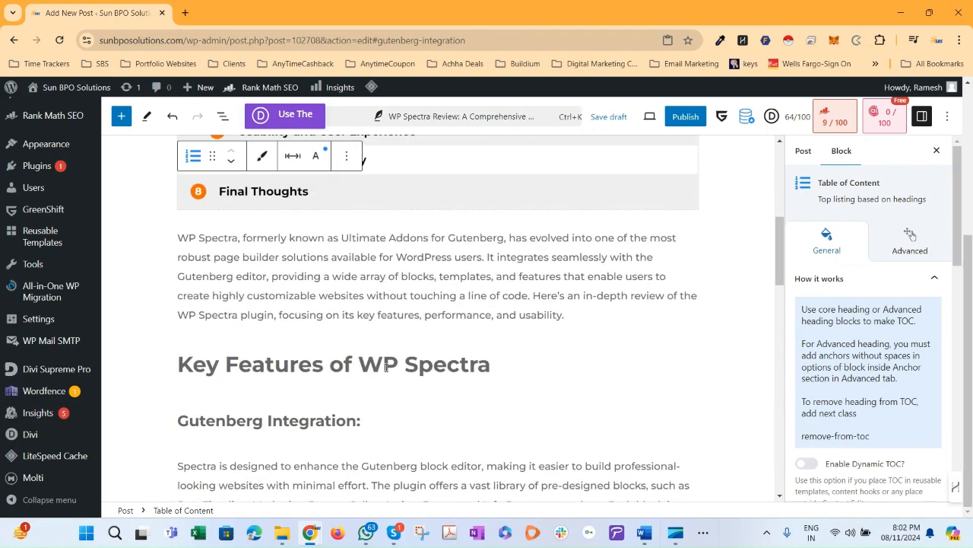
pyautogui.scroll(-7, 374, 378)
pyautogui.scroll(-5, 373, 378)
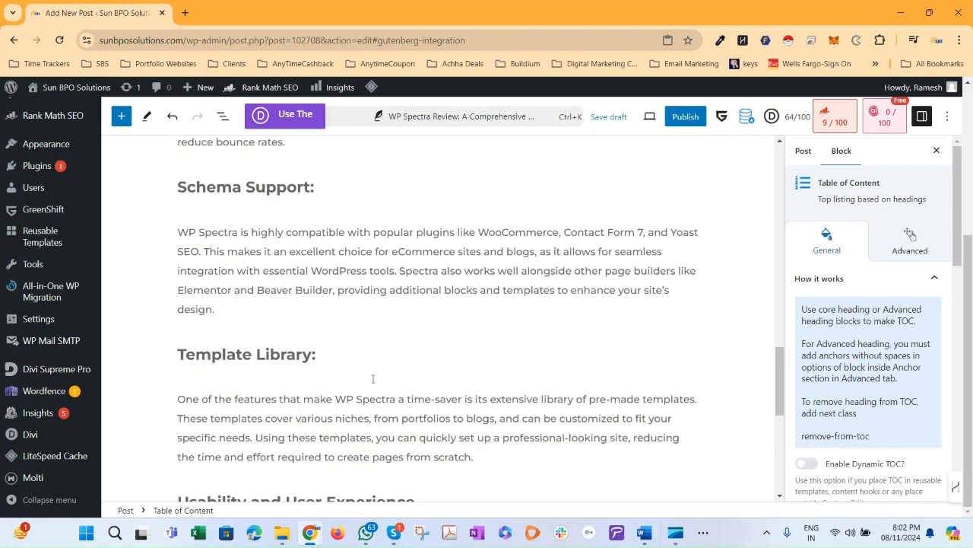
pyautogui.scroll(-8, 372, 380)
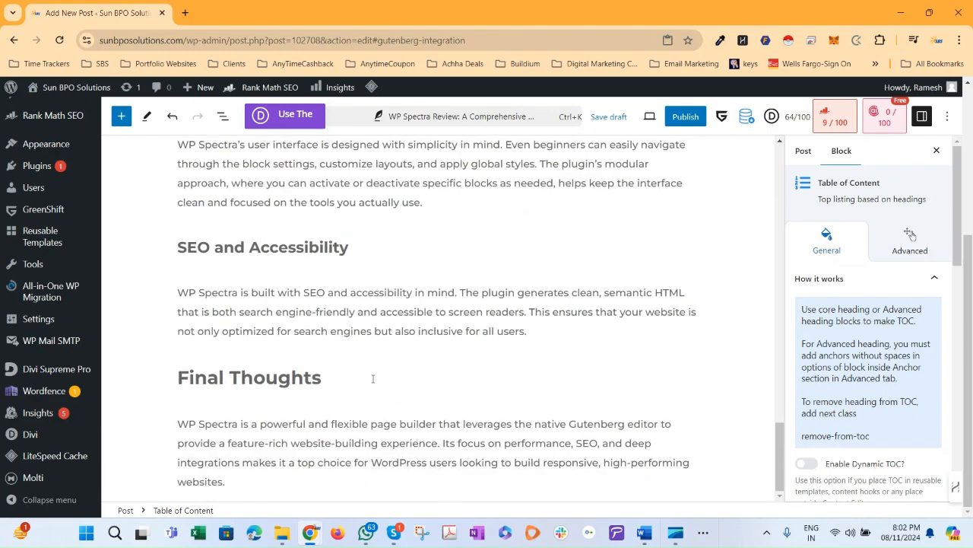
pyautogui.scroll(18, 373, 377)
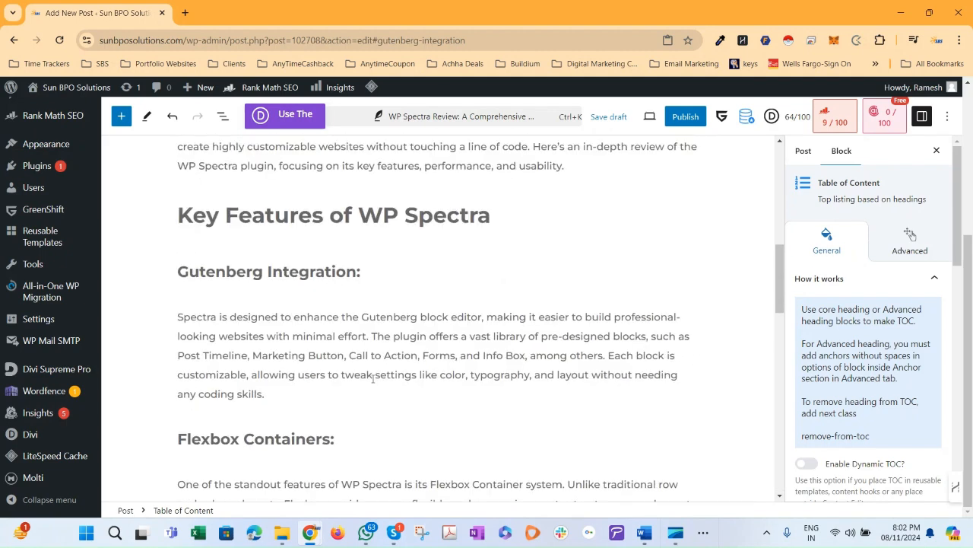
pyautogui.scroll(5, 373, 378)
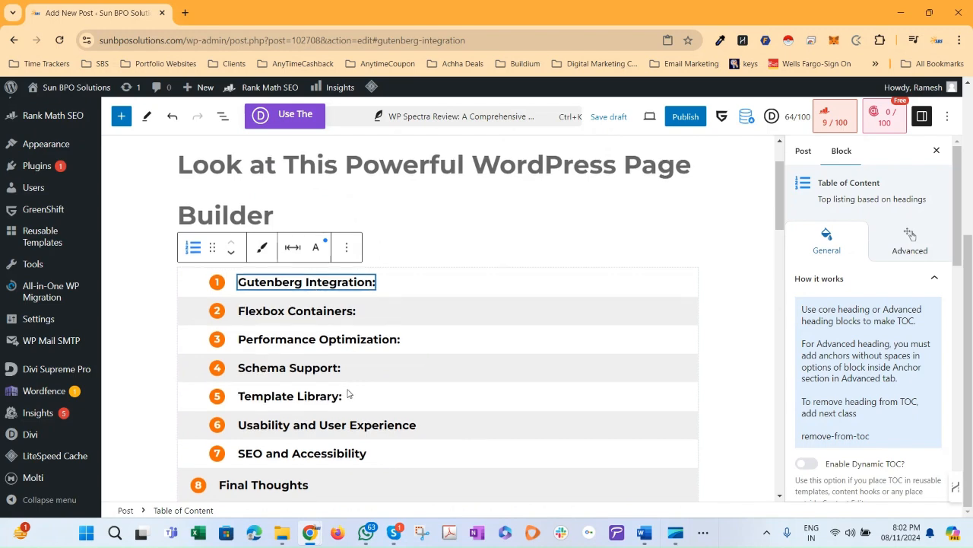
pyautogui.scroll(-3, 314, 296)
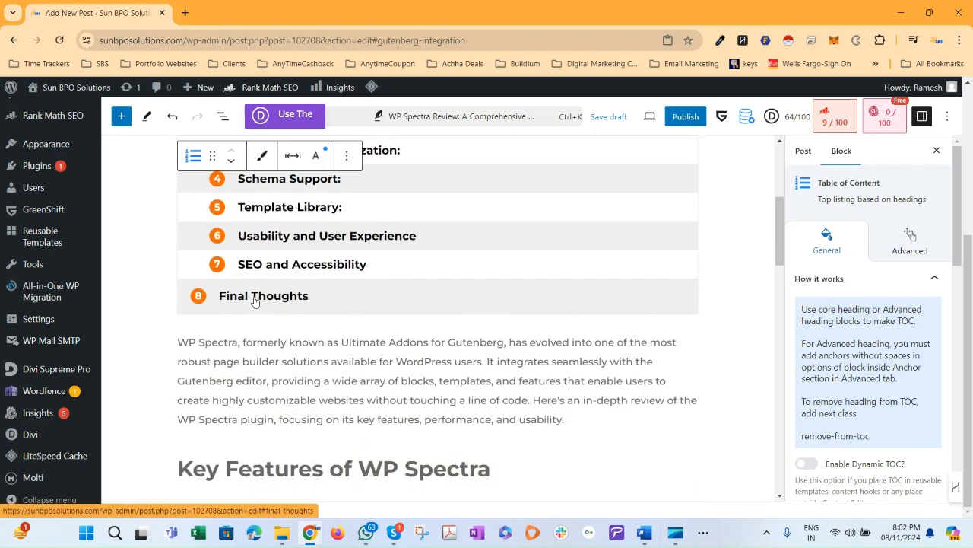
# - Follow the "Final Thoughts" entry in the table of contents and set that heading's level to Heading 4
pyautogui.click(255, 301)
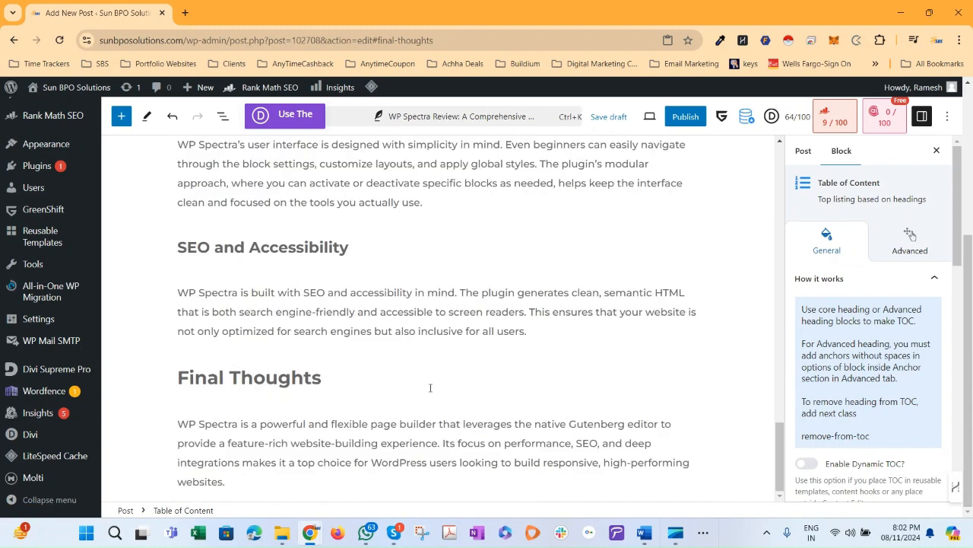
pyautogui.click(304, 387)
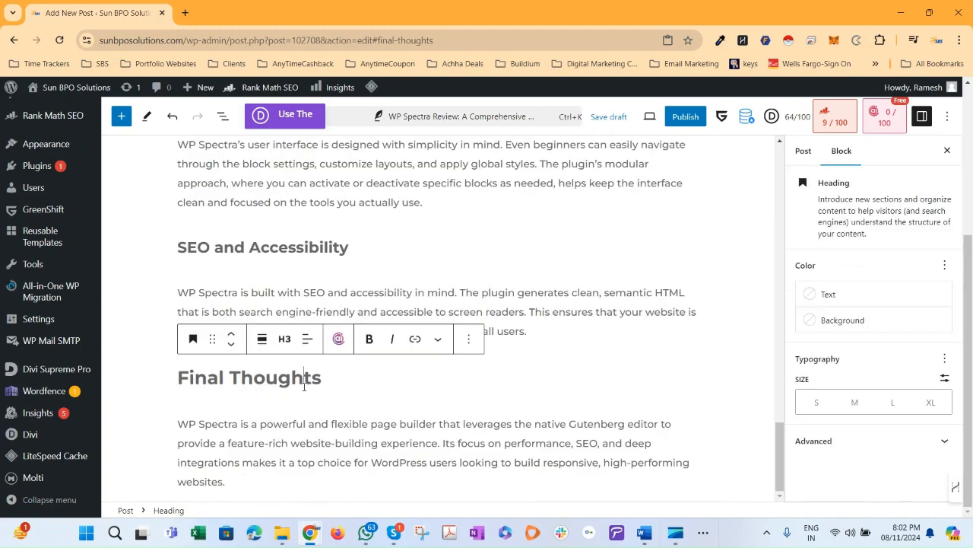
pyautogui.click(285, 338)
pyautogui.click(319, 449)
pyautogui.scroll(15, 431, 384)
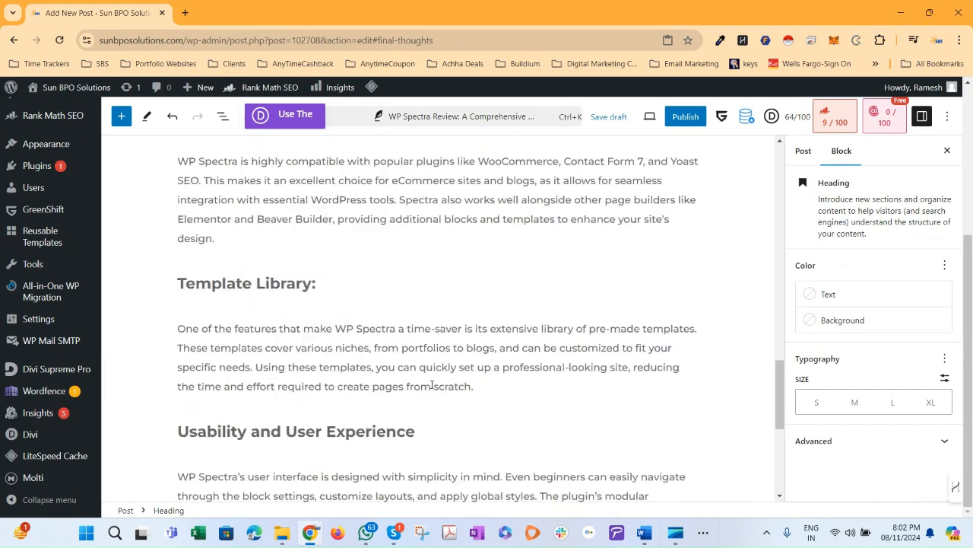
# - Check the table of contents and the heading levels of "Key Features of WP Spectra" and "Gutenberg Integration:"
pyautogui.click(312, 171)
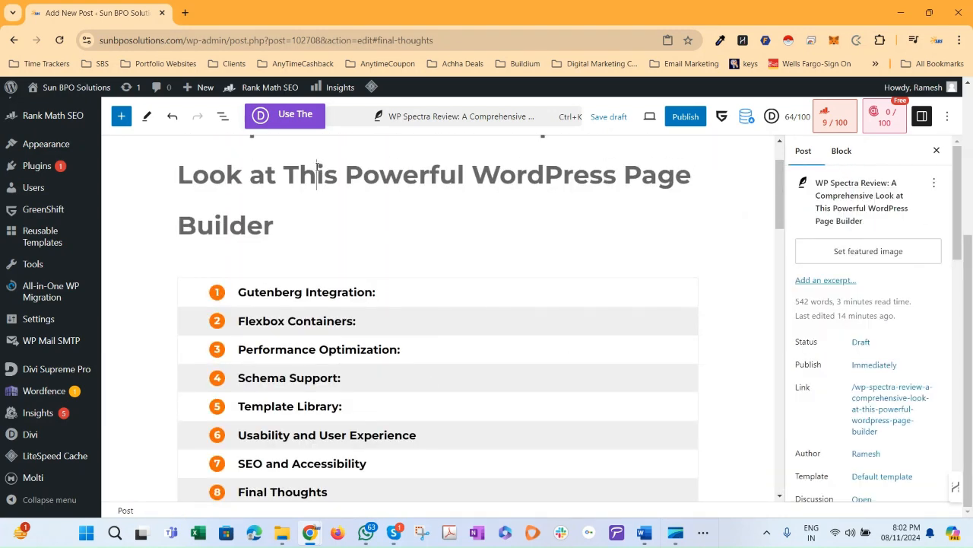
pyautogui.scroll(-3, 310, 327)
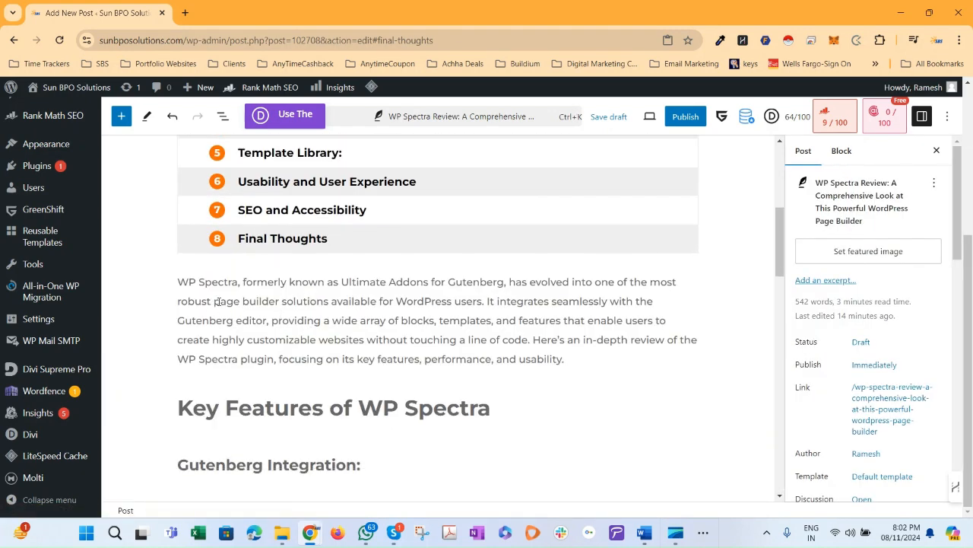
pyautogui.scroll(2, 330, 323)
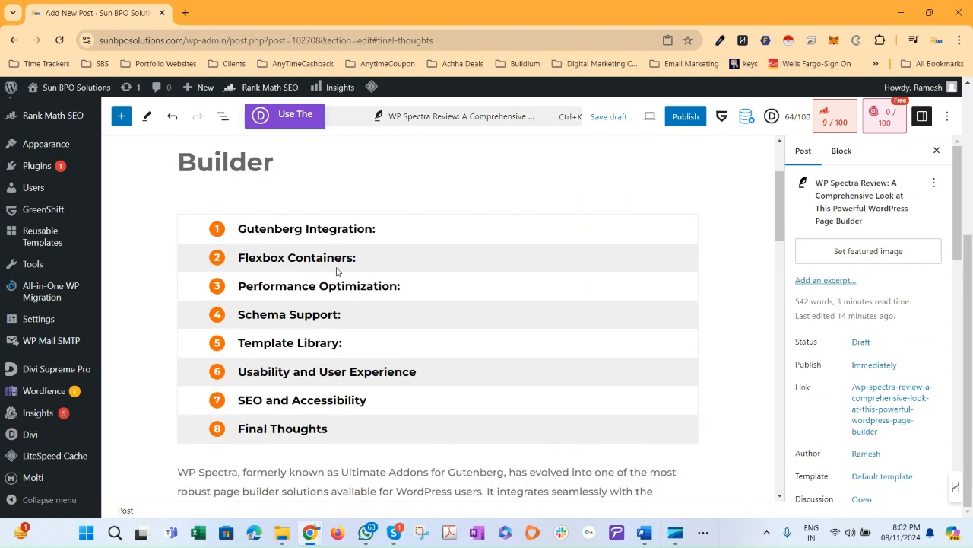
pyautogui.scroll(-3, 308, 335)
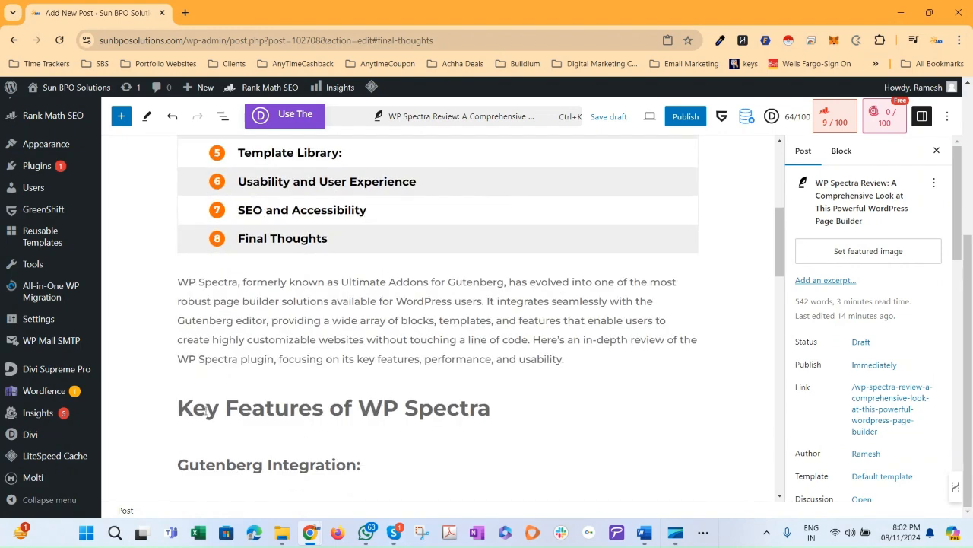
pyautogui.click(219, 415)
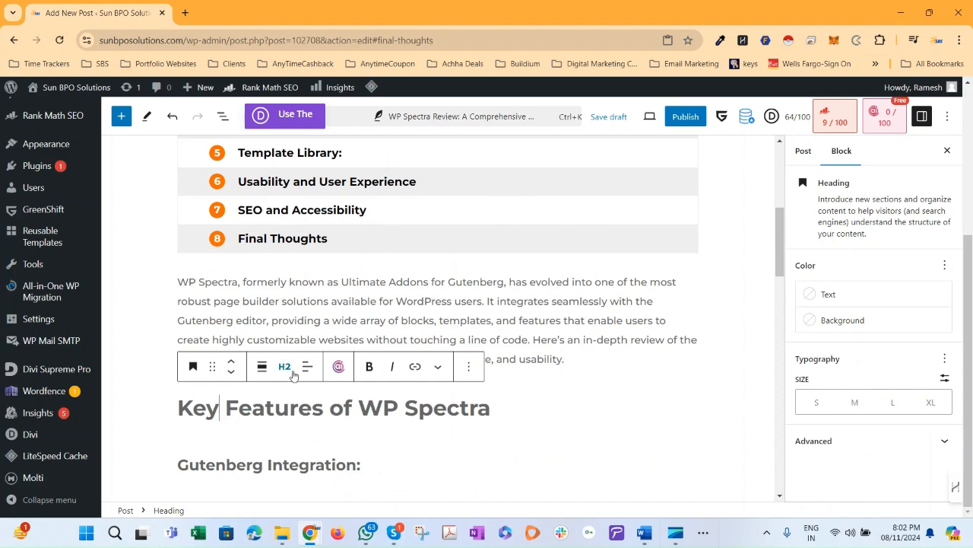
pyautogui.scroll(-2, 278, 357)
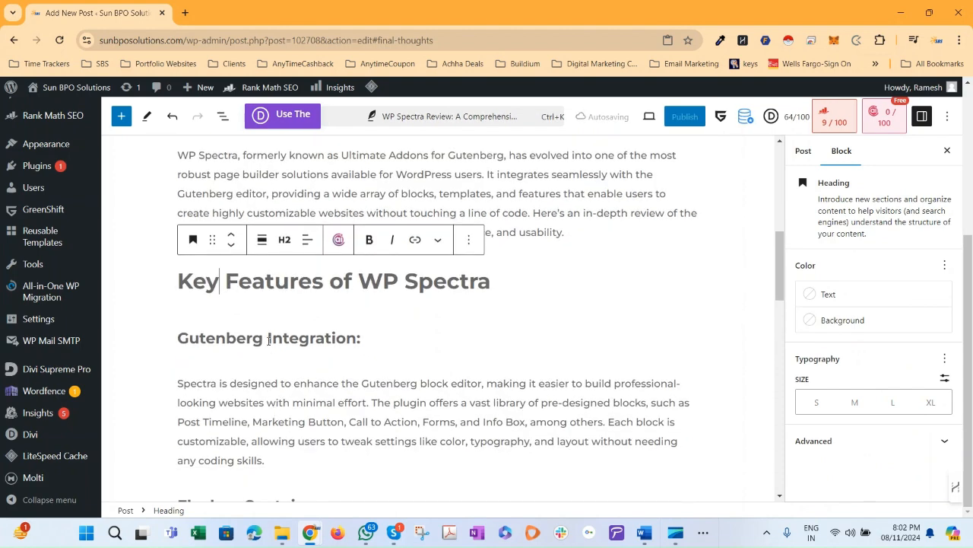
pyautogui.click(269, 339)
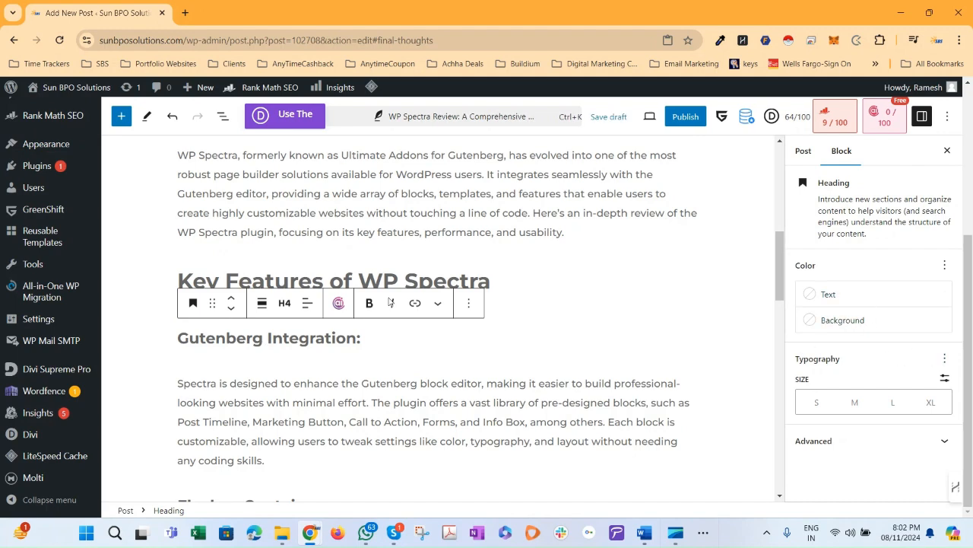
# - Set the table of contents block's Heading Tag to H2
pyautogui.scroll(5, 346, 360)
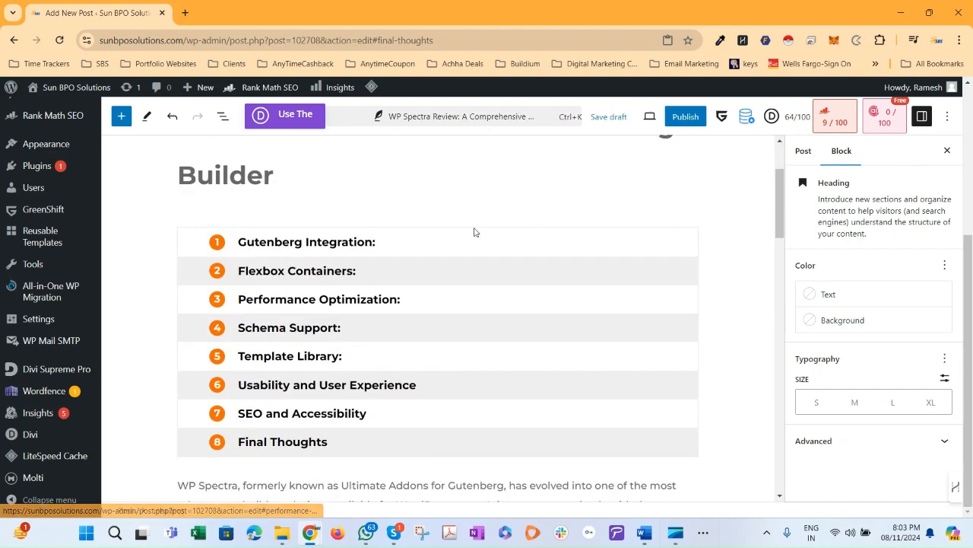
pyautogui.click(470, 245)
pyautogui.scroll(-4, 935, 340)
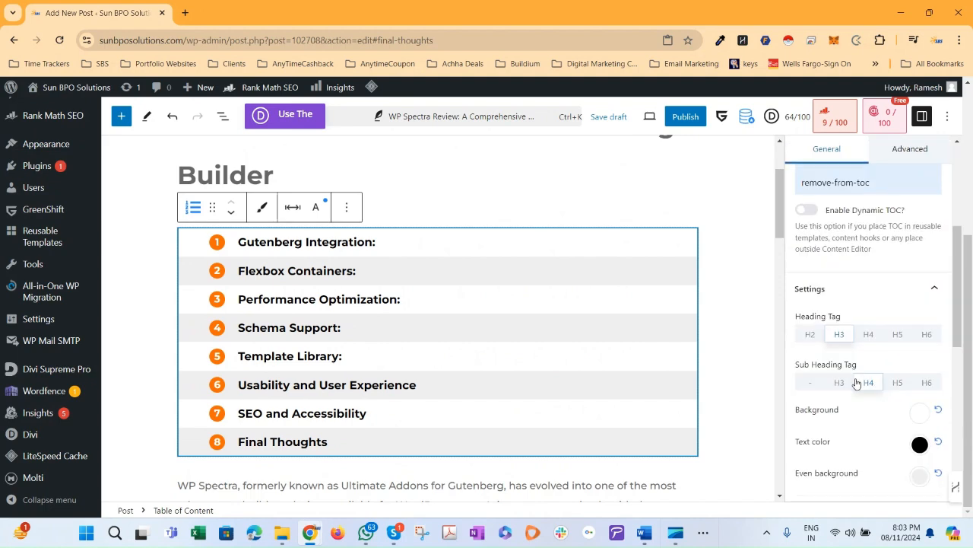
pyautogui.click(810, 334)
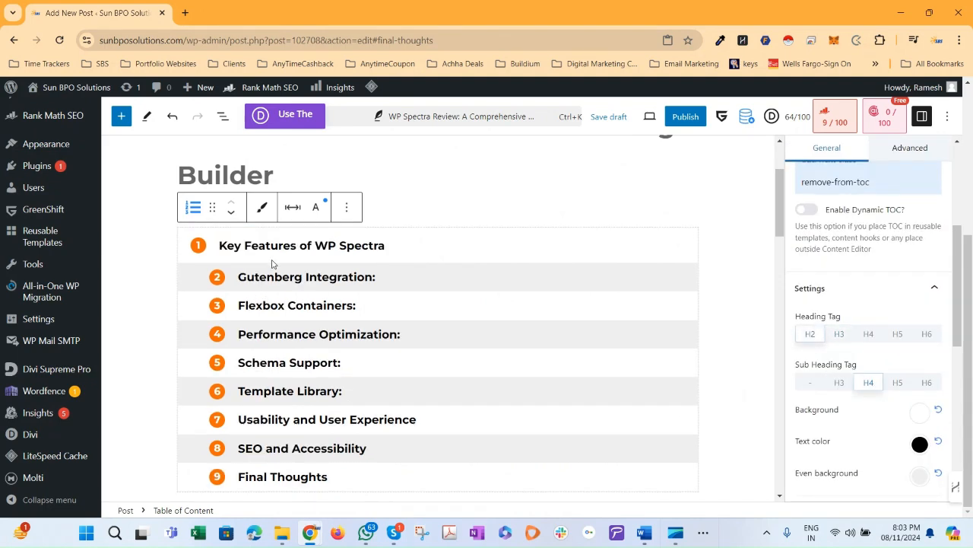
# - Set the level of the "Final Thoughts" heading at the end of the post to Heading 3
pyautogui.scroll(-15, 465, 406)
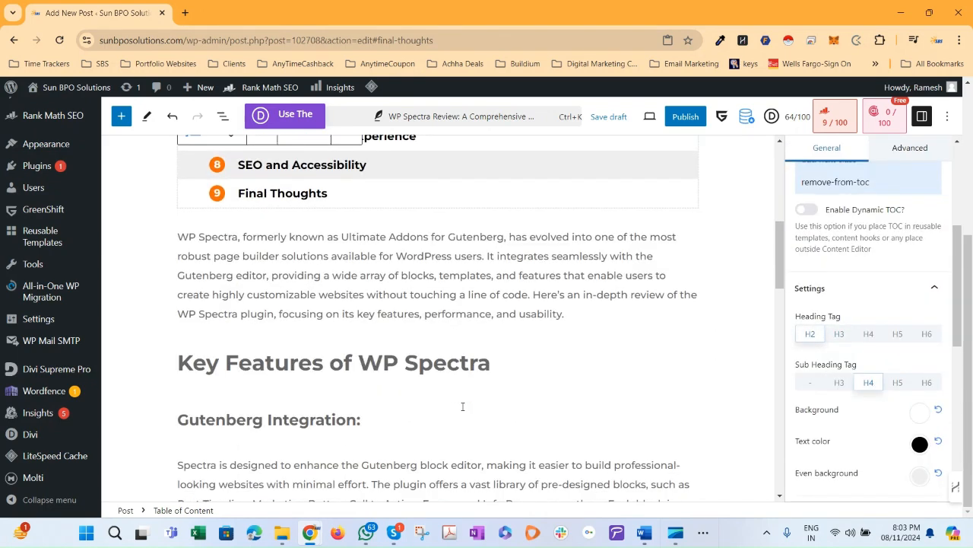
pyautogui.scroll(-3, 204, 394)
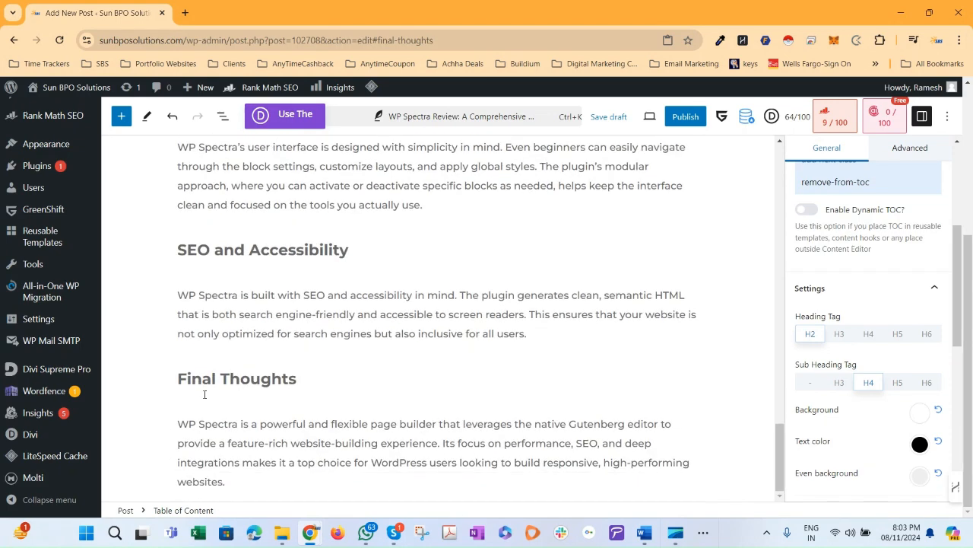
pyautogui.click(230, 378)
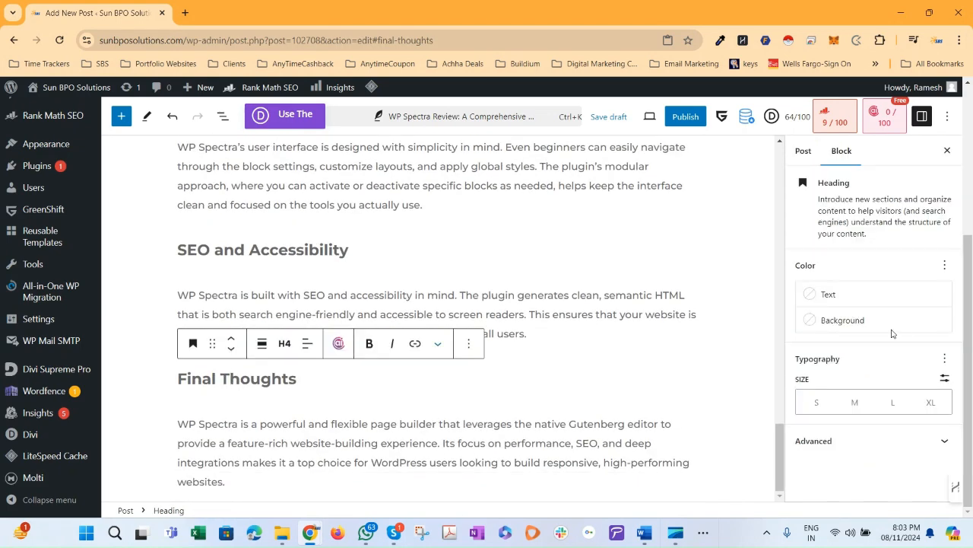
pyautogui.scroll(20, 391, 342)
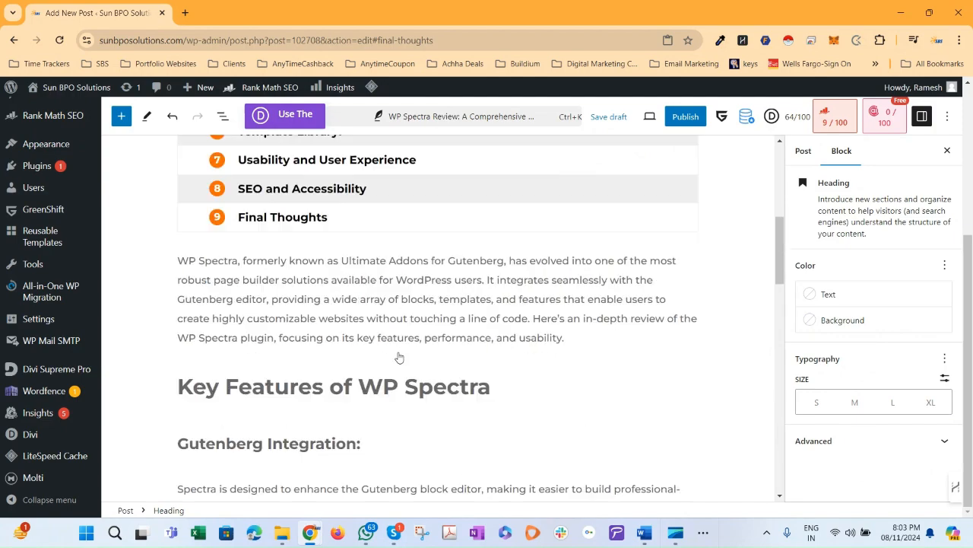
pyautogui.scroll(-20, 434, 350)
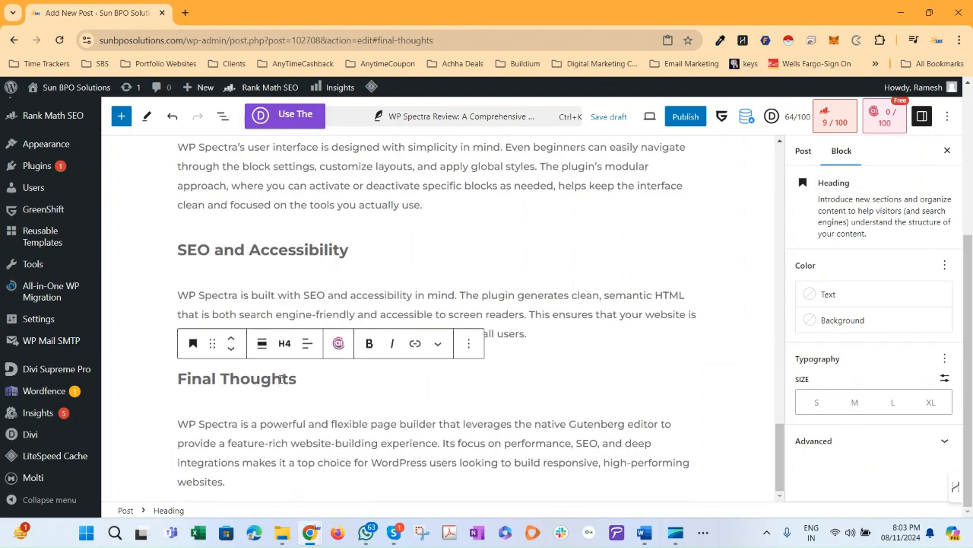
pyautogui.click(284, 345)
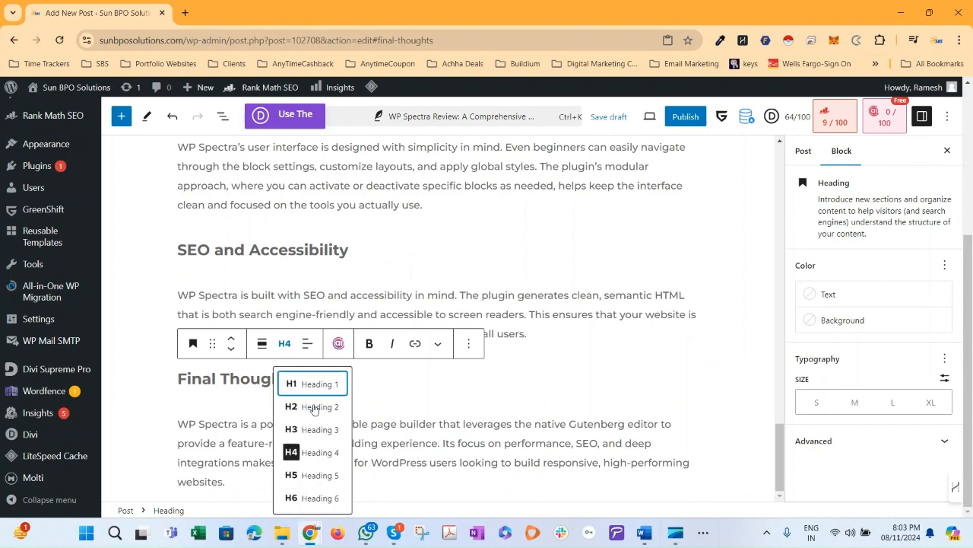
pyautogui.click(322, 430)
# - Try H3 as the table of contents block's Sub Heading Tag, and return it to H4
pyautogui.scroll(4, 460, 378)
pyautogui.scroll(15, 460, 378)
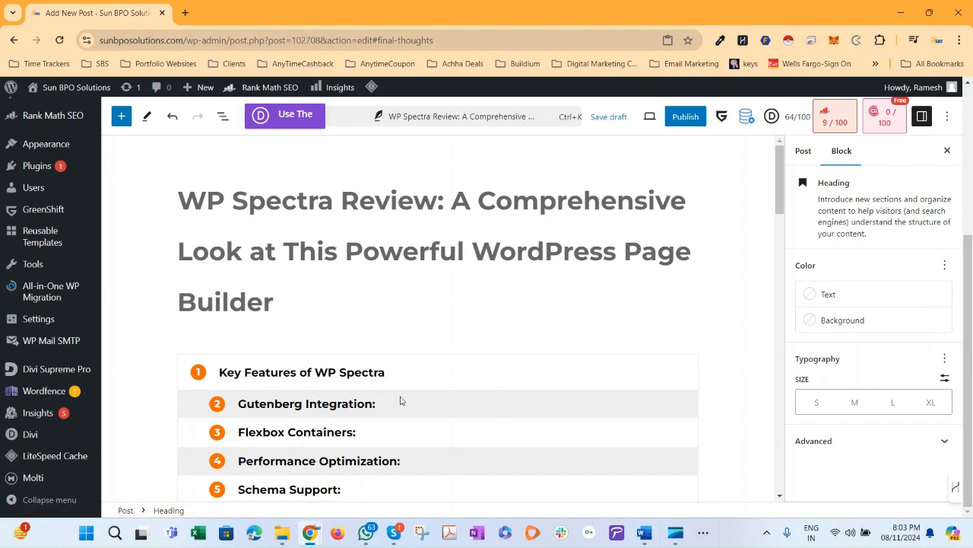
pyautogui.click(466, 372)
pyautogui.scroll(-3, 766, 371)
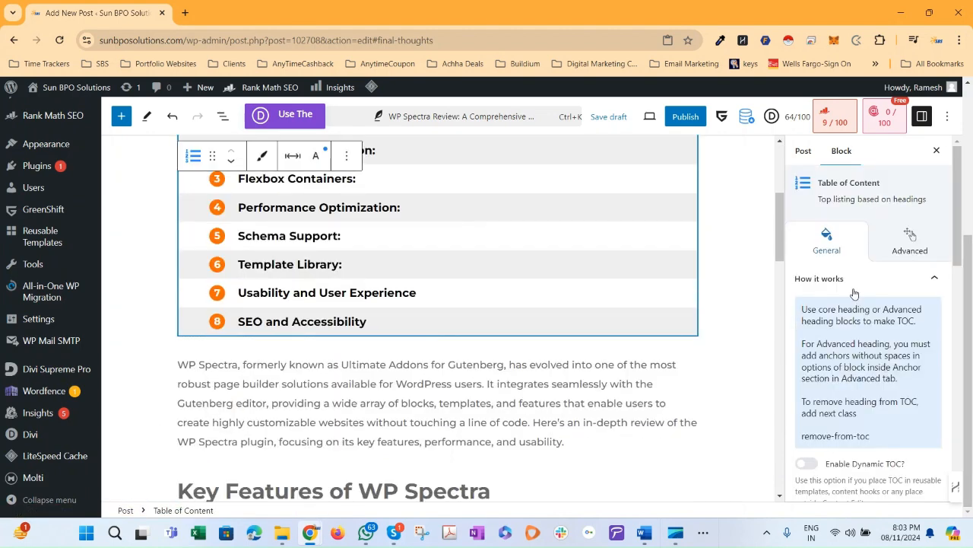
pyautogui.scroll(-1, 910, 445)
pyautogui.scroll(-2, 910, 445)
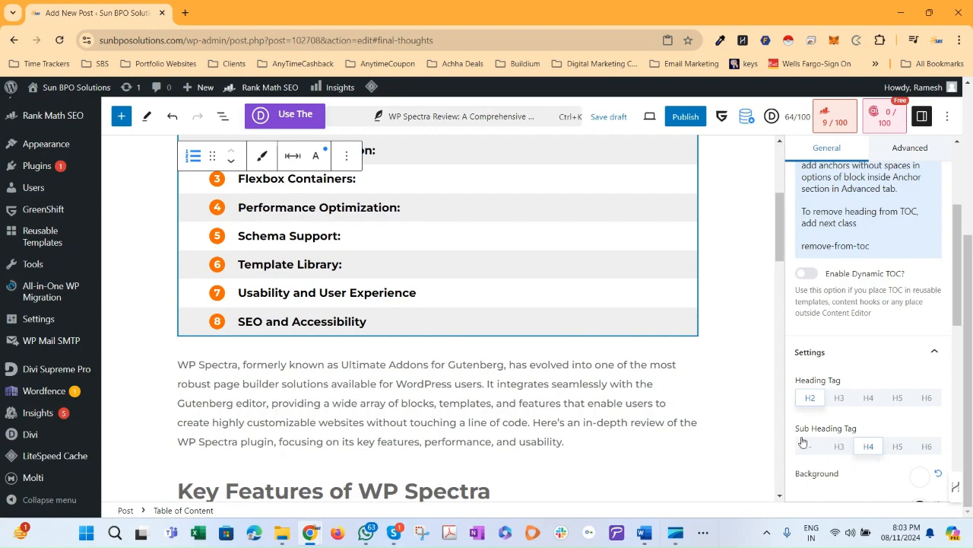
pyautogui.click(838, 448)
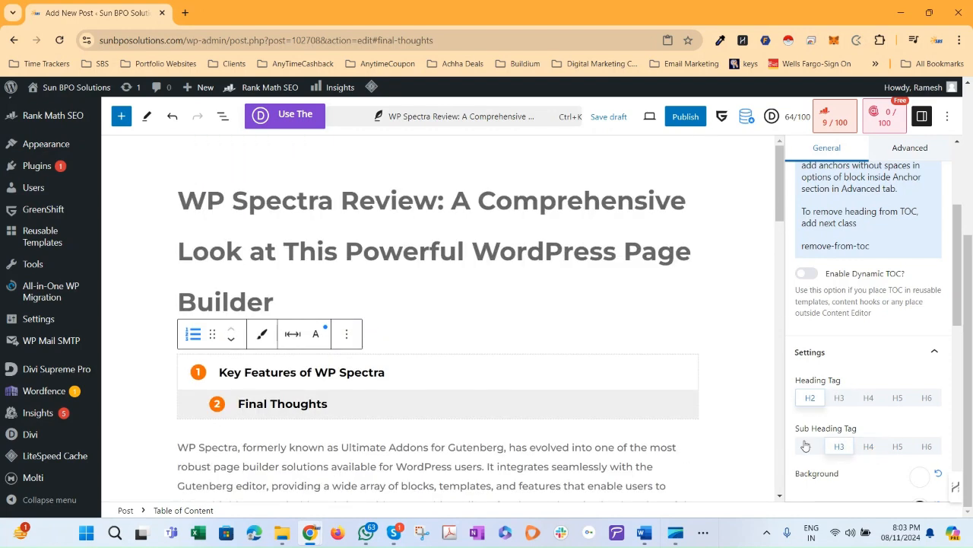
pyautogui.click(868, 446)
# - Set the level of the "Final Thoughts" heading at the end of the post to Heading 4
pyautogui.scroll(-3, 251, 343)
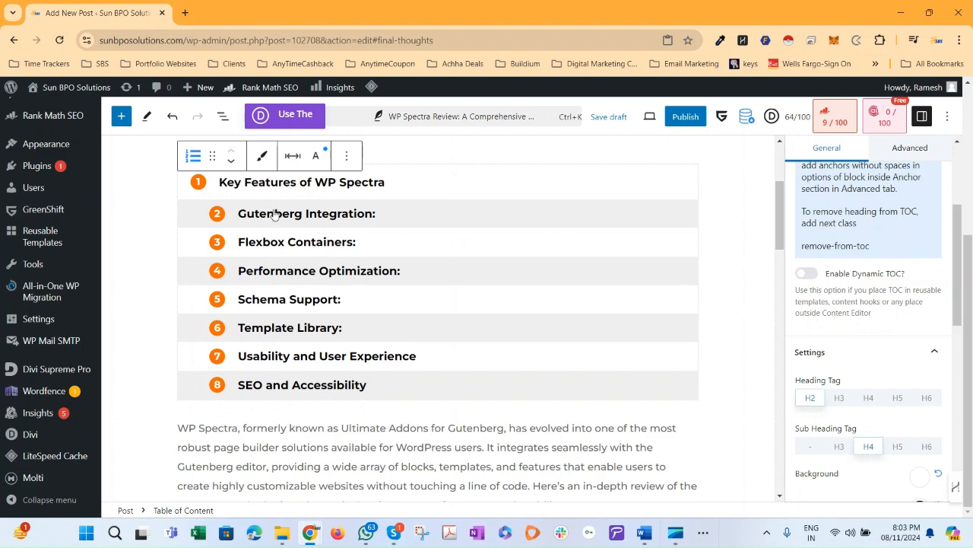
pyautogui.scroll(-10, 343, 340)
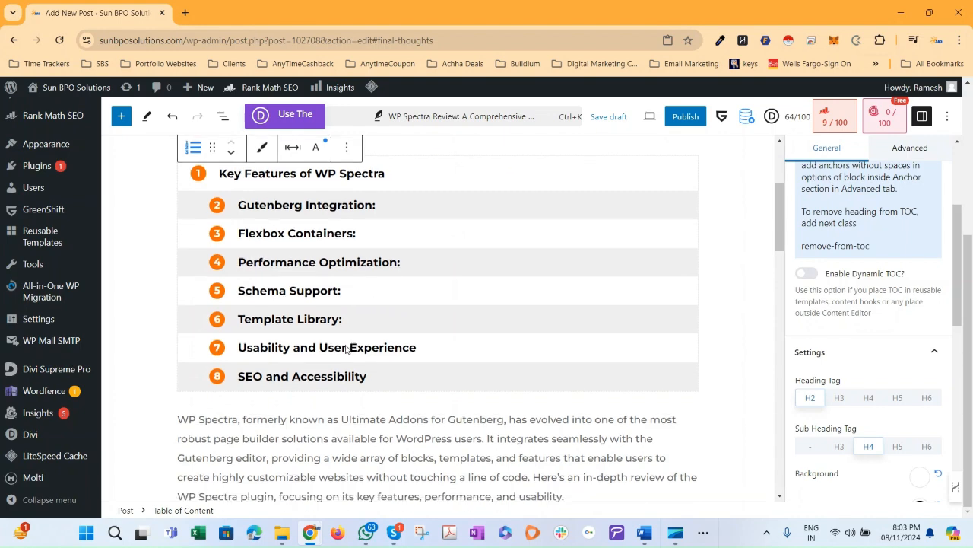
pyautogui.scroll(-5, 339, 362)
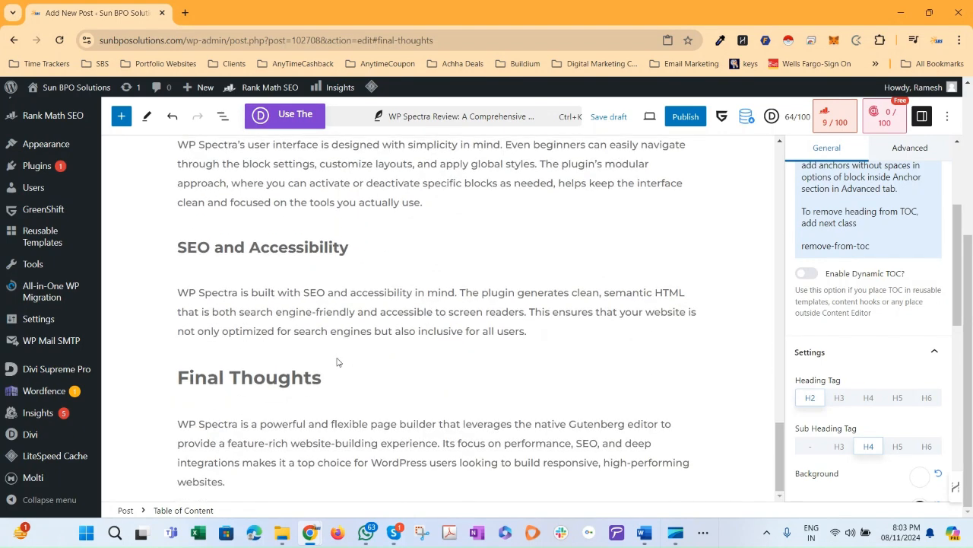
pyautogui.click(250, 379)
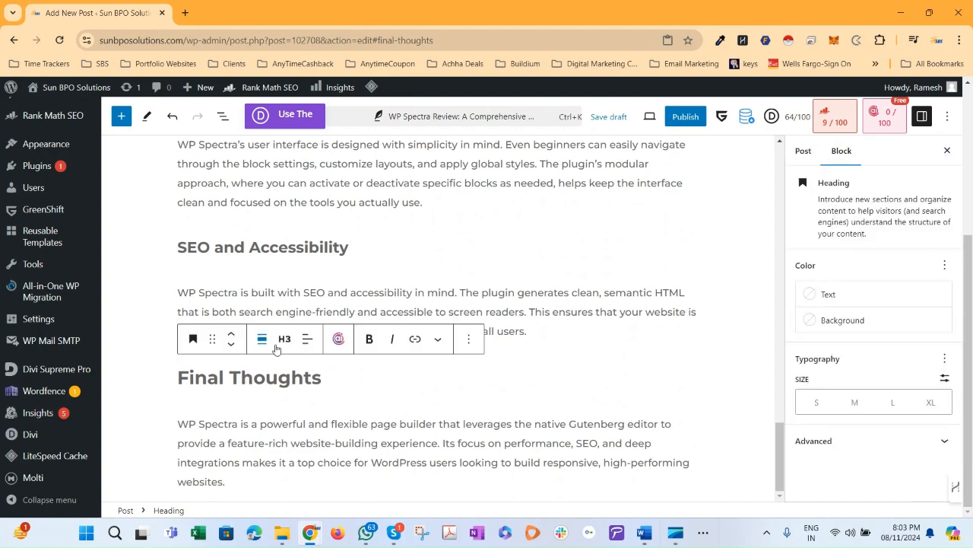
pyautogui.click(281, 346)
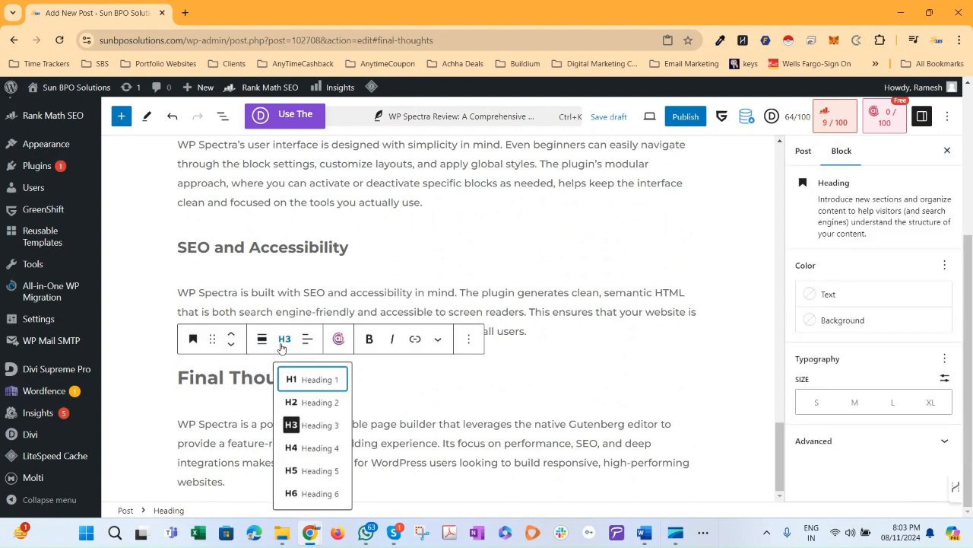
pyautogui.click(308, 450)
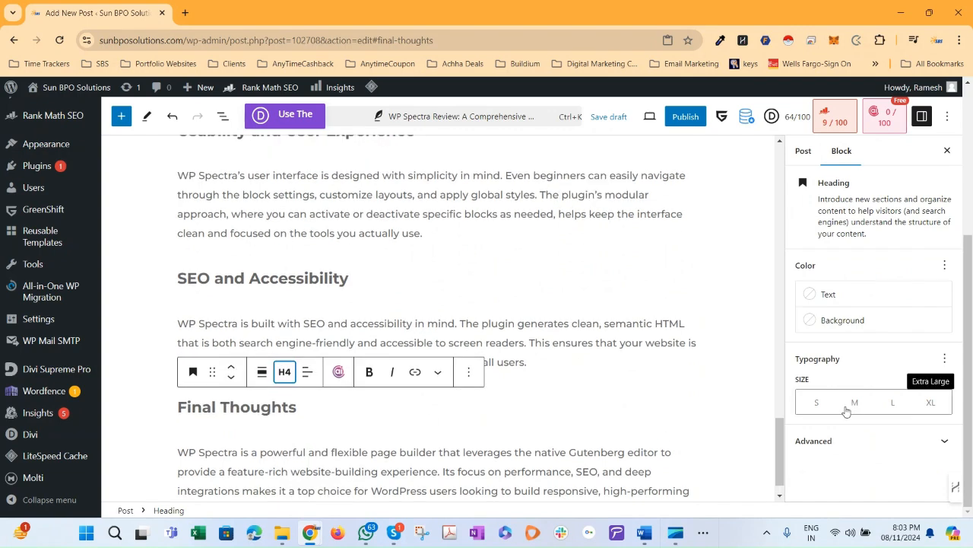
# - Review the table of contents entries and the body text under the post's section headings
pyautogui.scroll(20, 600, 424)
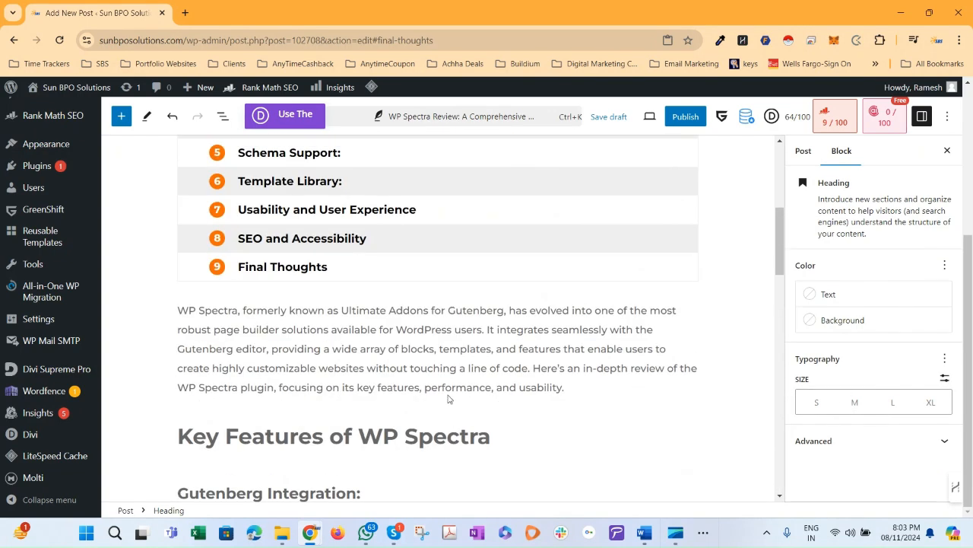
pyautogui.scroll(4, 255, 278)
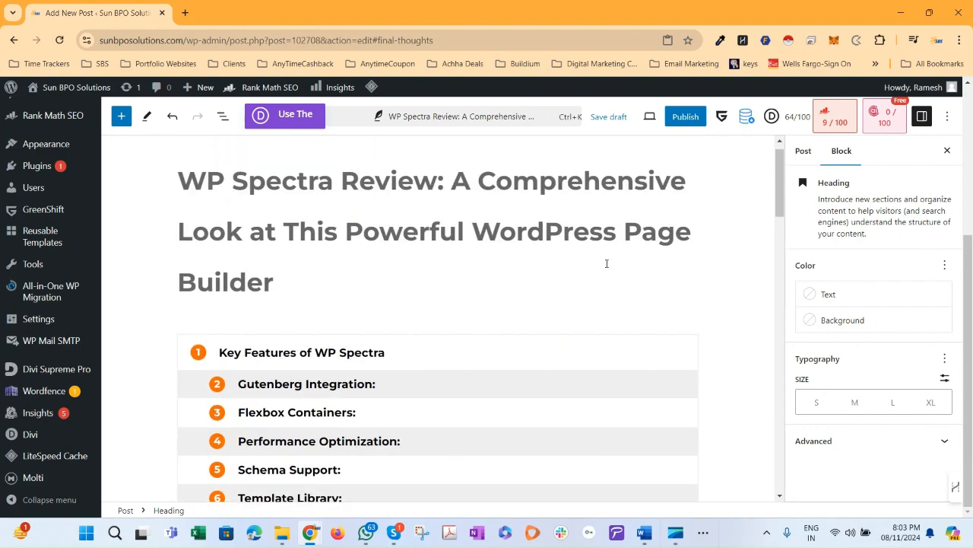
pyautogui.scroll(-15, 372, 313)
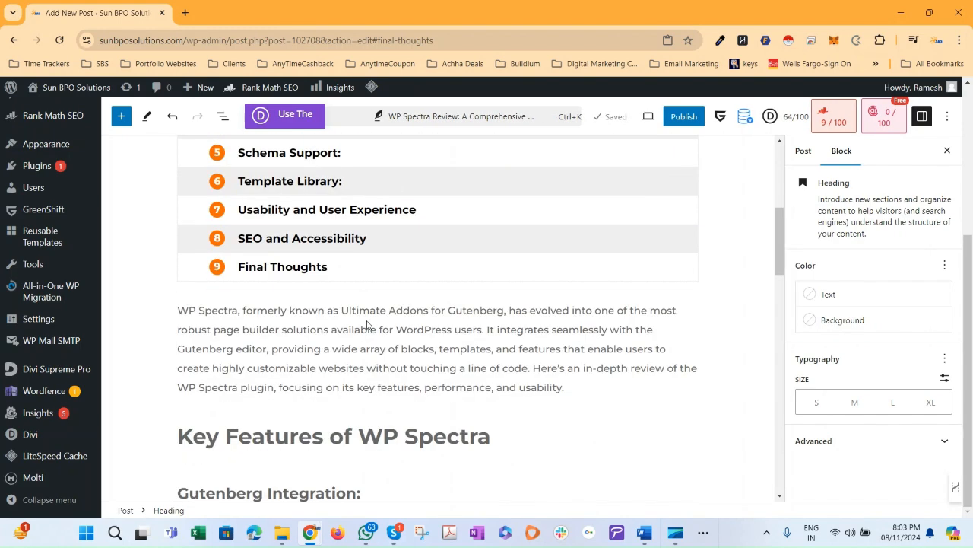
pyautogui.scroll(-2, 367, 321)
pyautogui.scroll(5, 358, 378)
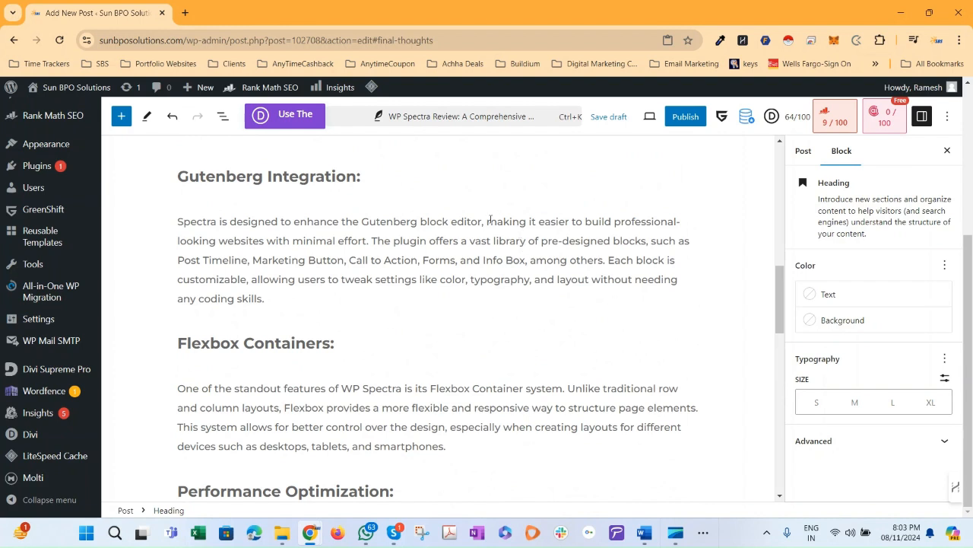
pyautogui.moveTo(353, 222); pyautogui.dragTo(482, 231)
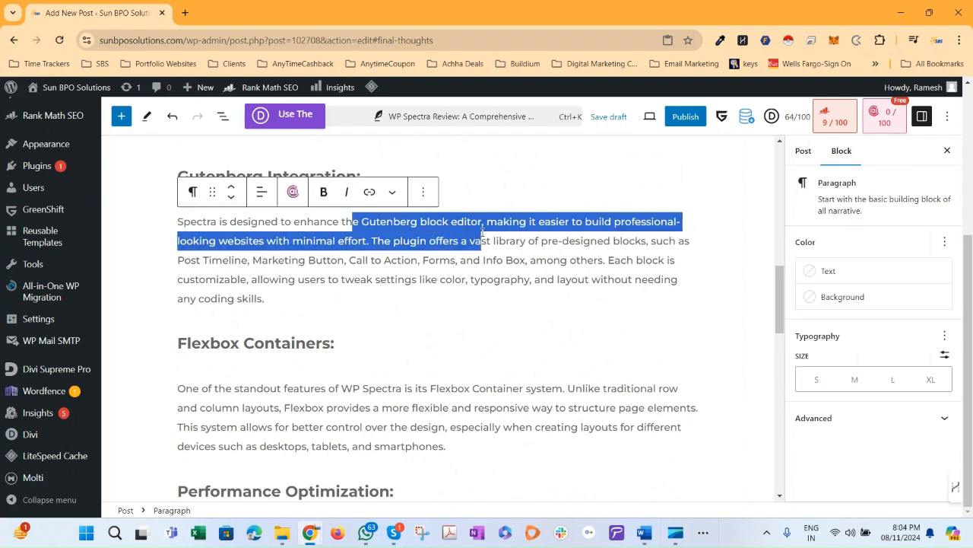
pyautogui.click(447, 277)
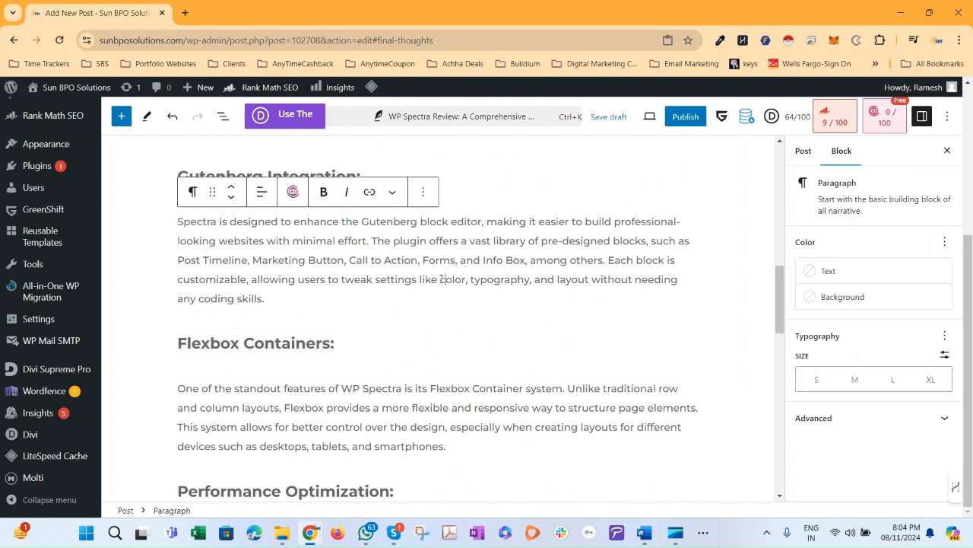
pyautogui.scroll(-3, 409, 319)
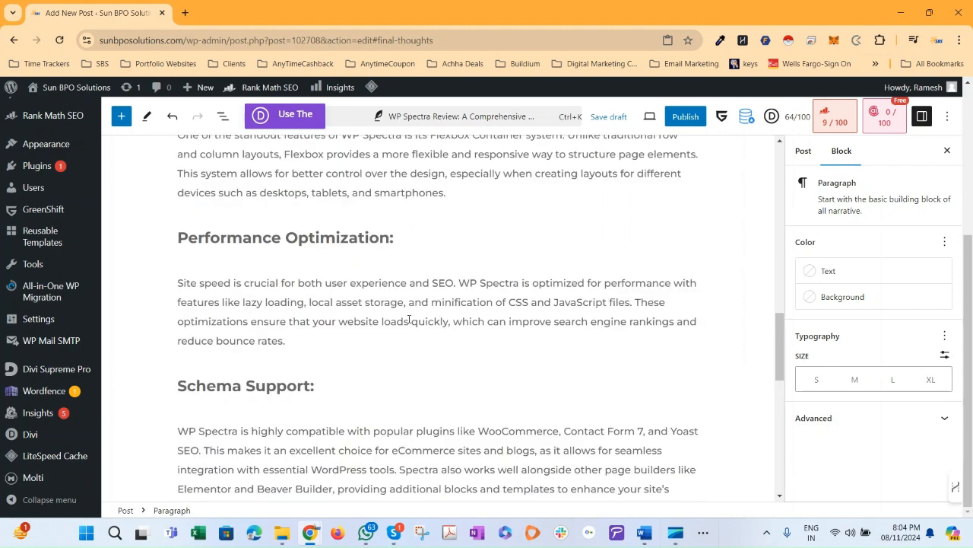
pyautogui.scroll(-8, 409, 320)
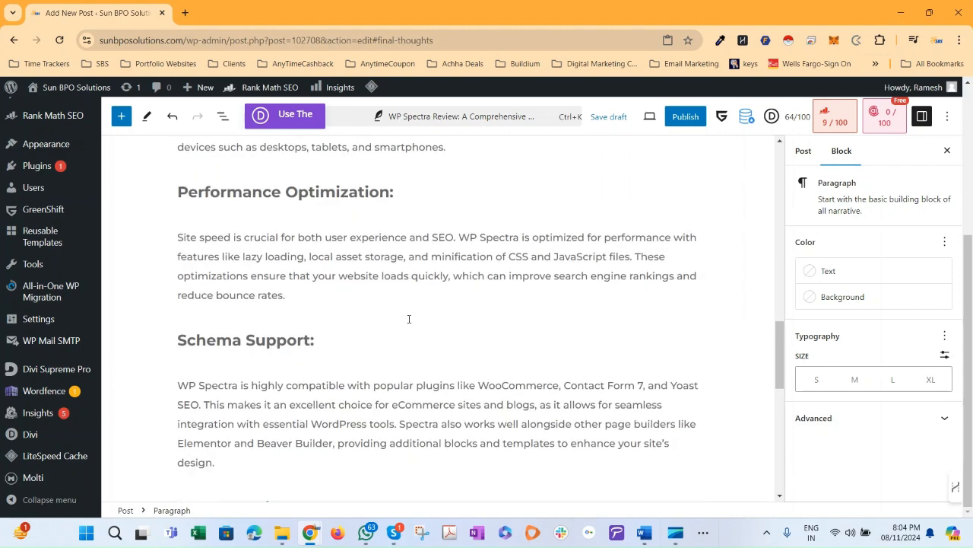
pyautogui.scroll(20, 409, 319)
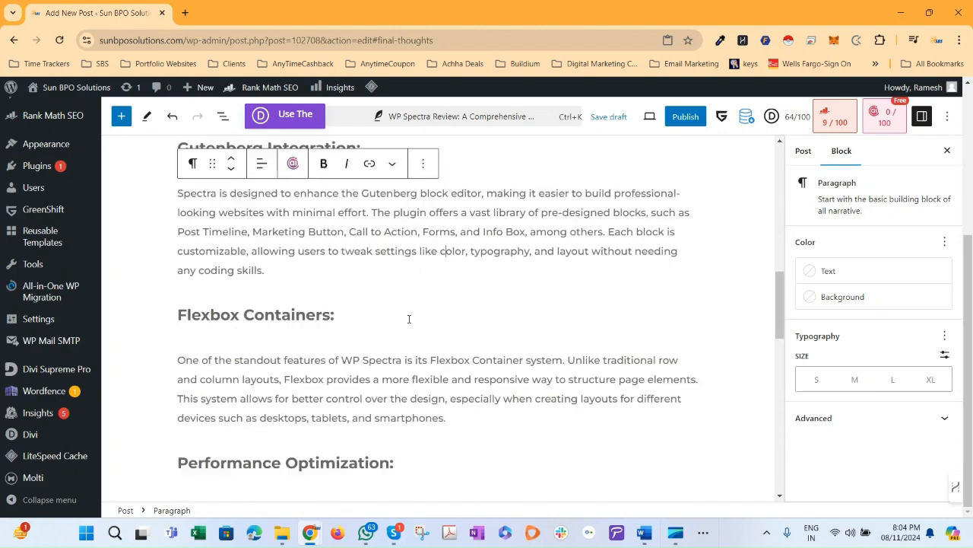
# - Generate an SEO title and description with AI in Rank Math's snippet editor and insert them into the post's snippet
pyautogui.click(825, 124)
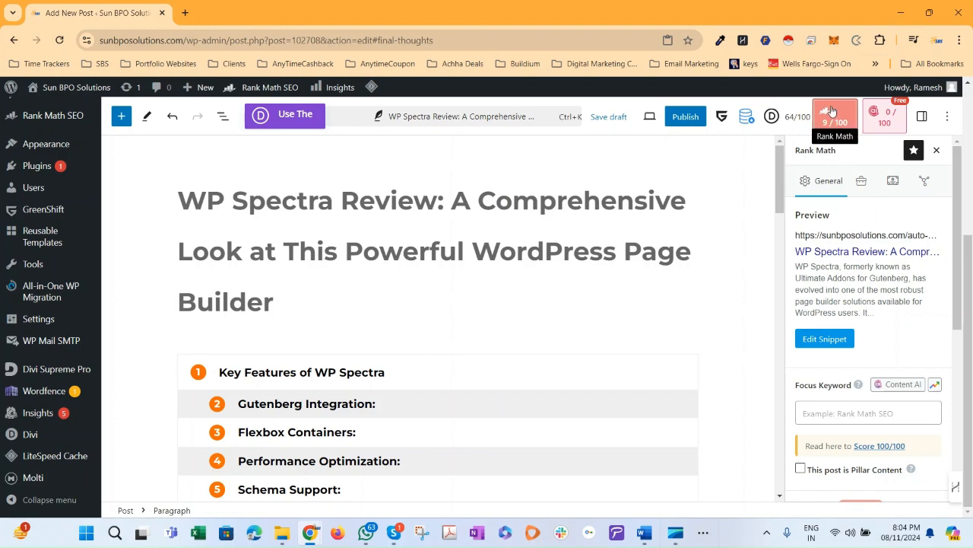
pyautogui.click(828, 339)
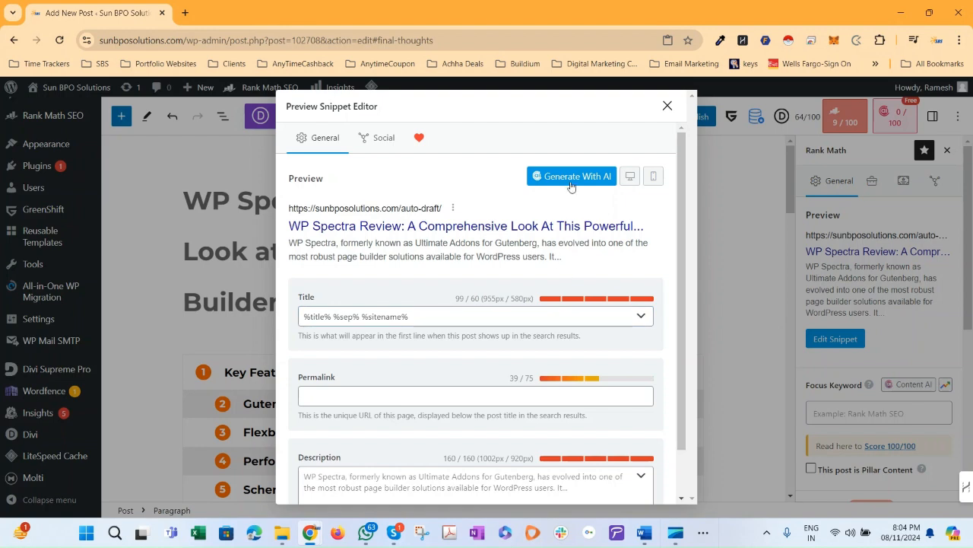
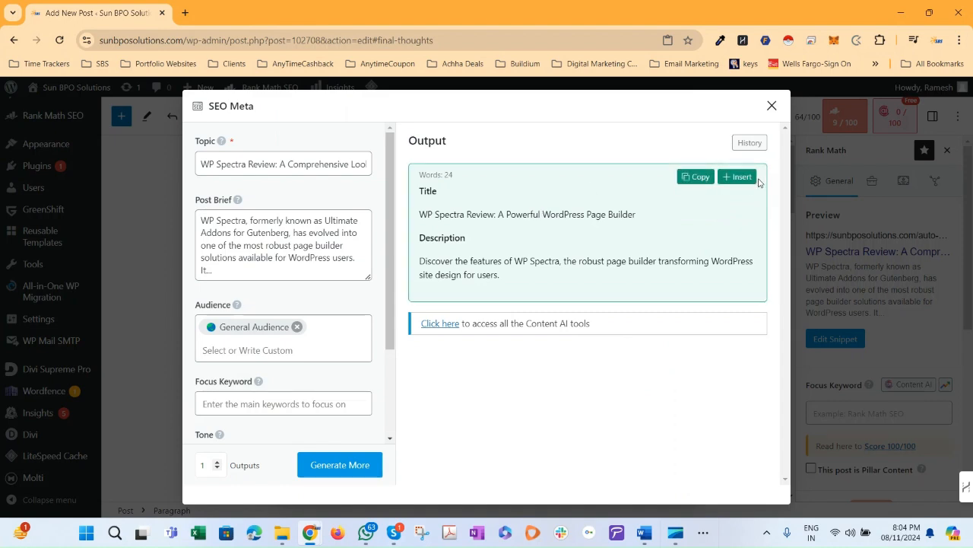
pyautogui.click(743, 178)
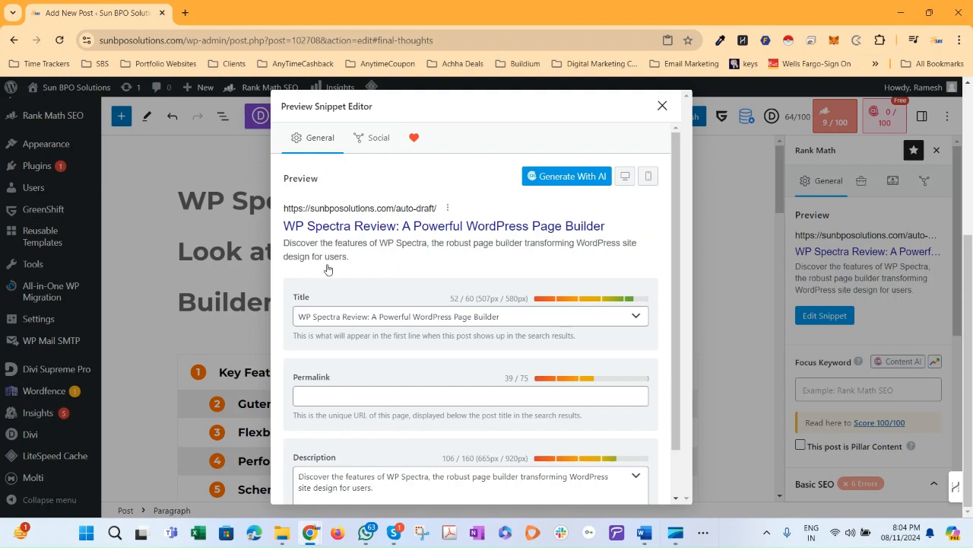
pyautogui.click(662, 108)
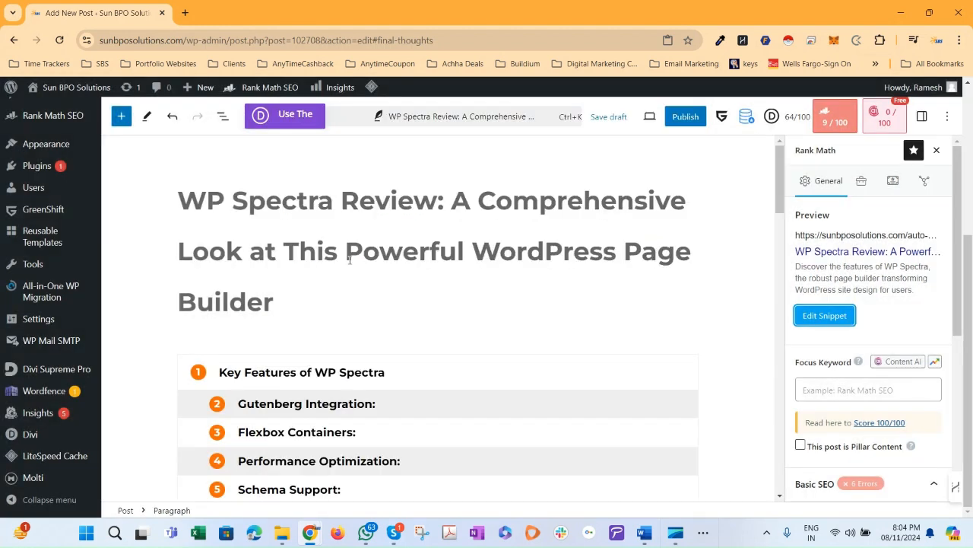
# - Copy "WP Spectra" from the Focus Keywords list in ChatGPT and add it as the post's Rank Math focus keyword
pyautogui.hotkey('alt', 'Tab')
pyautogui.scroll(-4, 414, 320)
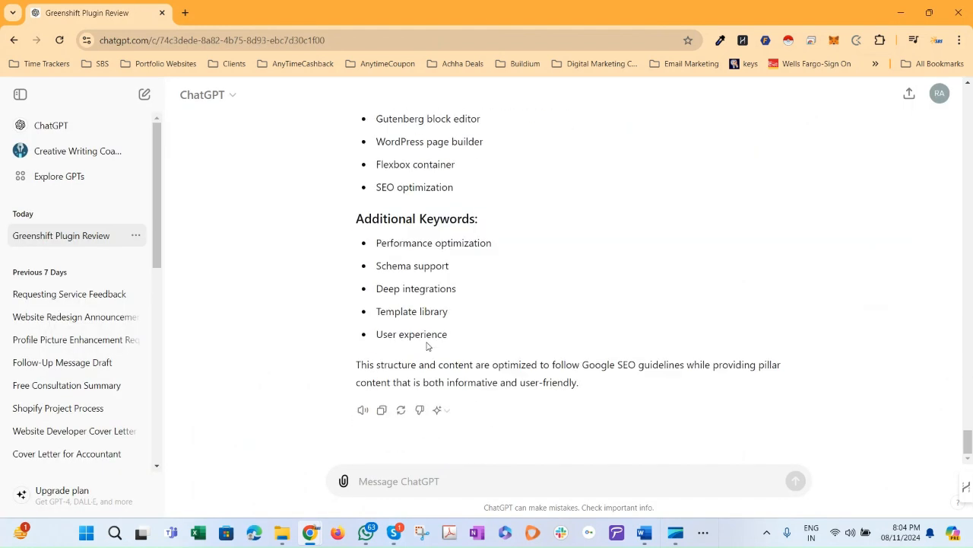
pyautogui.scroll(2, 397, 279)
pyautogui.moveTo(430, 232); pyautogui.dragTo(376, 225)
pyautogui.hotkey('ctrl', 'c')
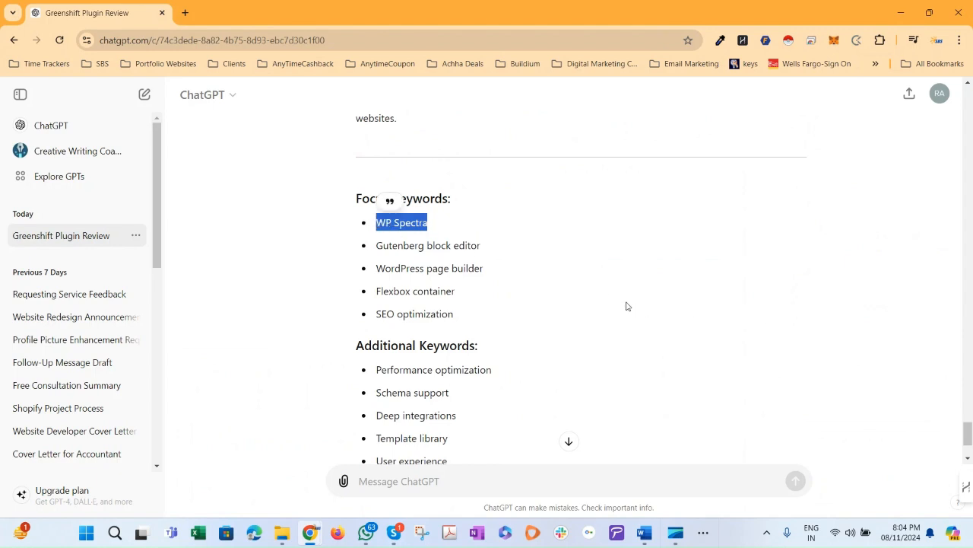
pyautogui.hotkey('alt', 'Tab')
pyautogui.click(817, 393)
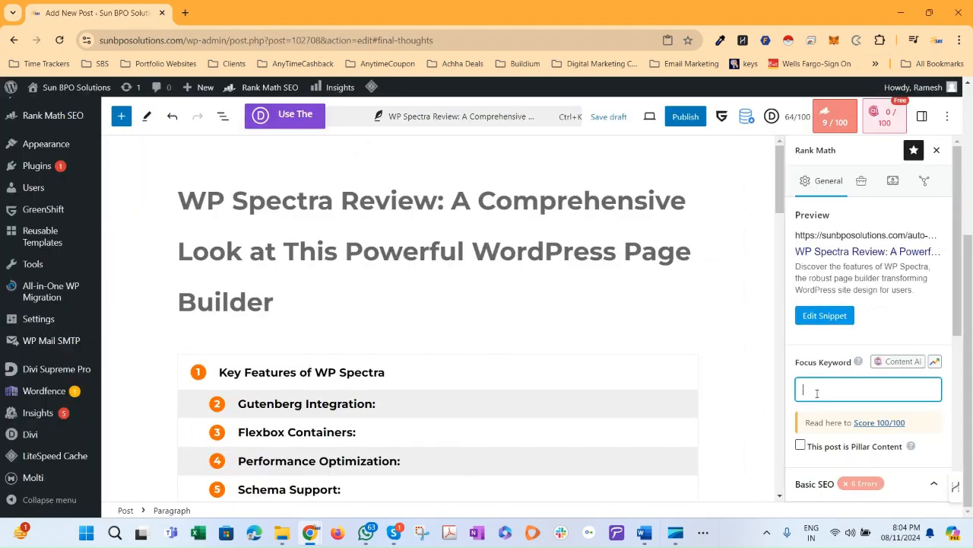
pyautogui.hotkey('ctrl', 'v')
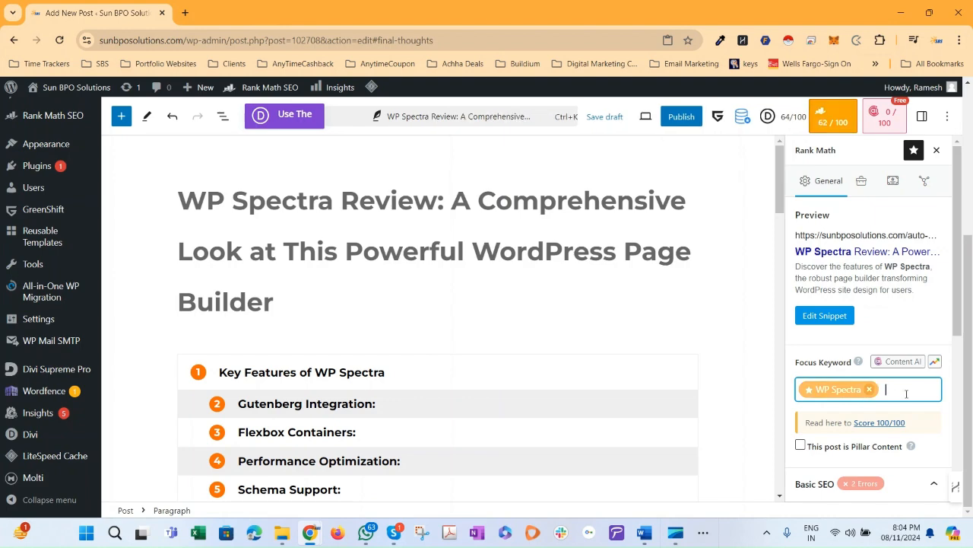
# - Copy "Gutenberg block editor" from the ChatGPT keyword list and add it as the second Rank Math focus keyword
pyautogui.hotkey('alt', 'Tab')
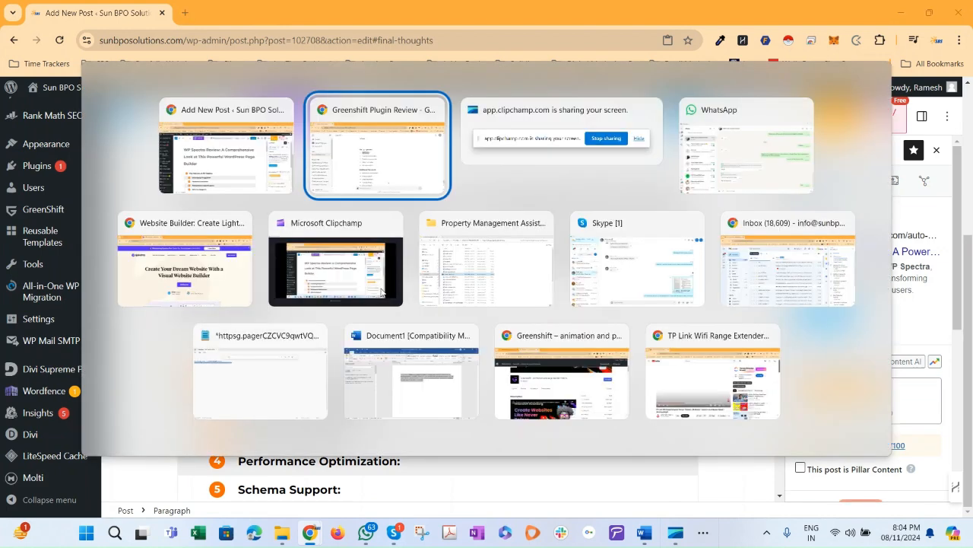
pyautogui.hotkey('alt', 'Tab')
pyautogui.hotkey('alt', 'Tab')
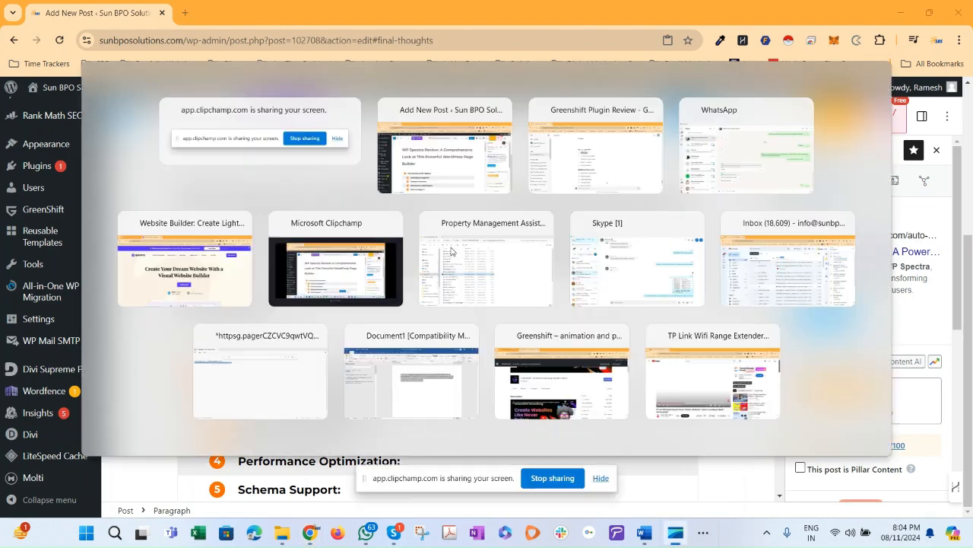
pyautogui.click(598, 169)
pyautogui.moveTo(479, 244); pyautogui.dragTo(375, 245)
pyautogui.hotkey('ctrl', 'c')
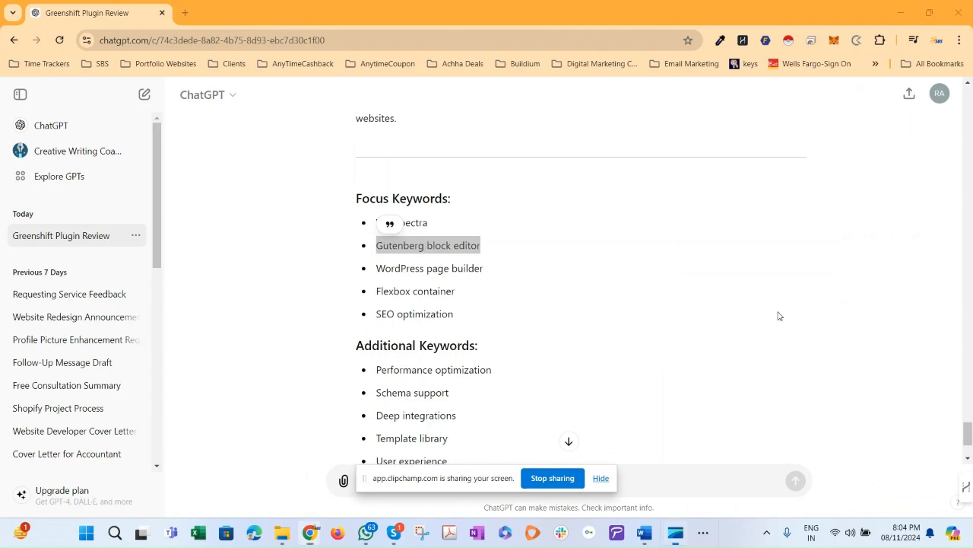
pyautogui.hotkey('alt', 'Tab')
pyautogui.hotkey('alt', 'Tab')
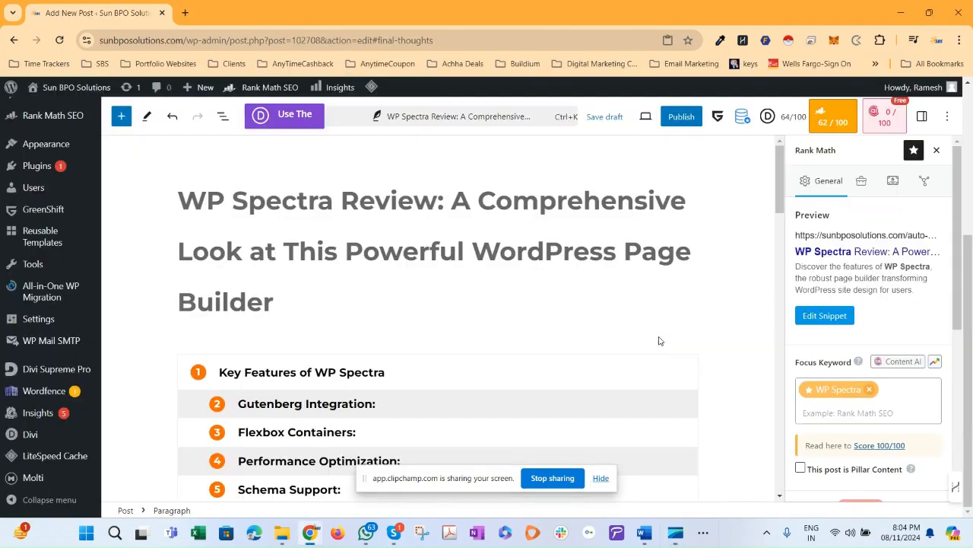
pyautogui.click(886, 382)
pyautogui.hotkey('ctrl', 'v')
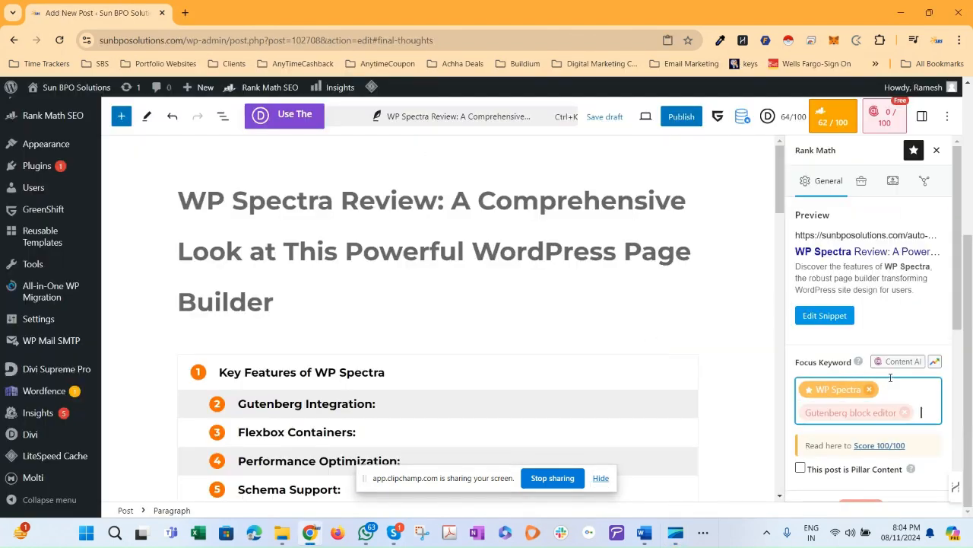
# - Copy "WordPress page builder" from the ChatGPT keyword list and add it as the third Rank Math focus keyword
pyautogui.hotkey('alt', 'Tab')
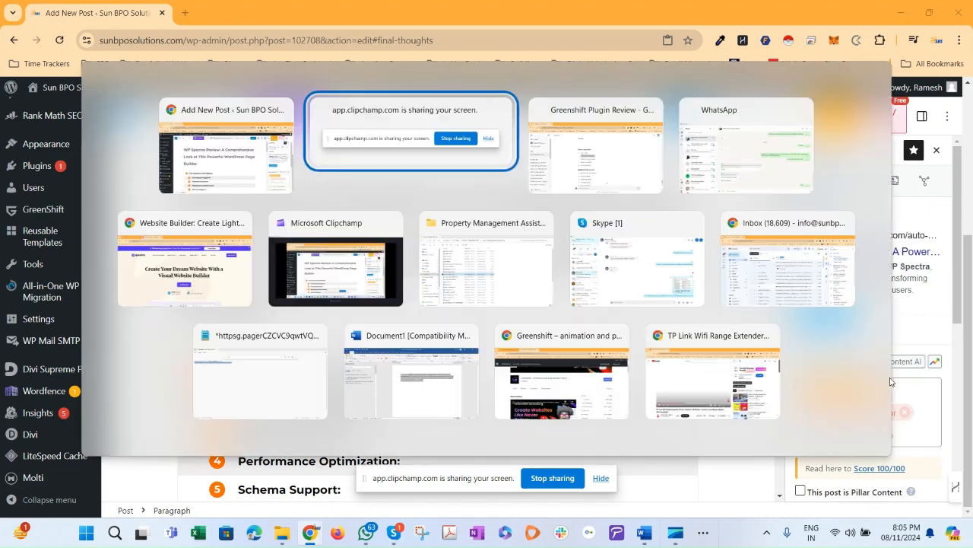
pyautogui.hotkey('alt', 'Tab')
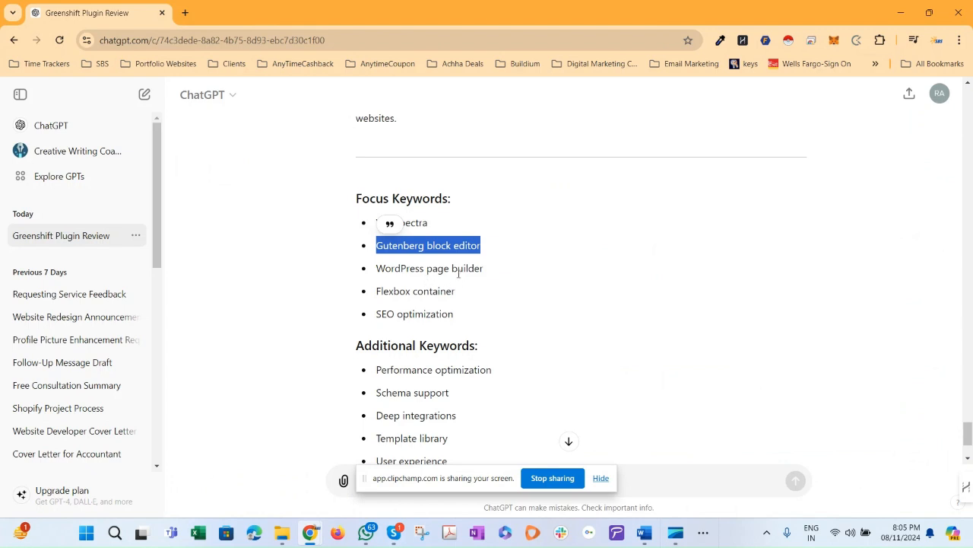
pyautogui.moveTo(498, 277); pyautogui.dragTo(375, 268)
pyautogui.hotkey('ctrl', 'c')
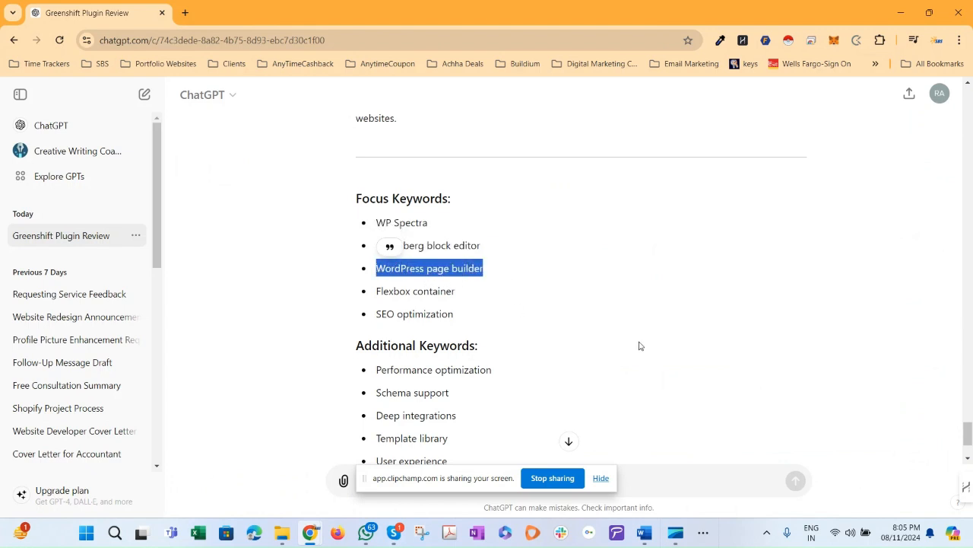
pyautogui.hotkey('alt', 'Tab')
pyautogui.click(908, 395)
pyautogui.hotkey('ctrl', 'v')
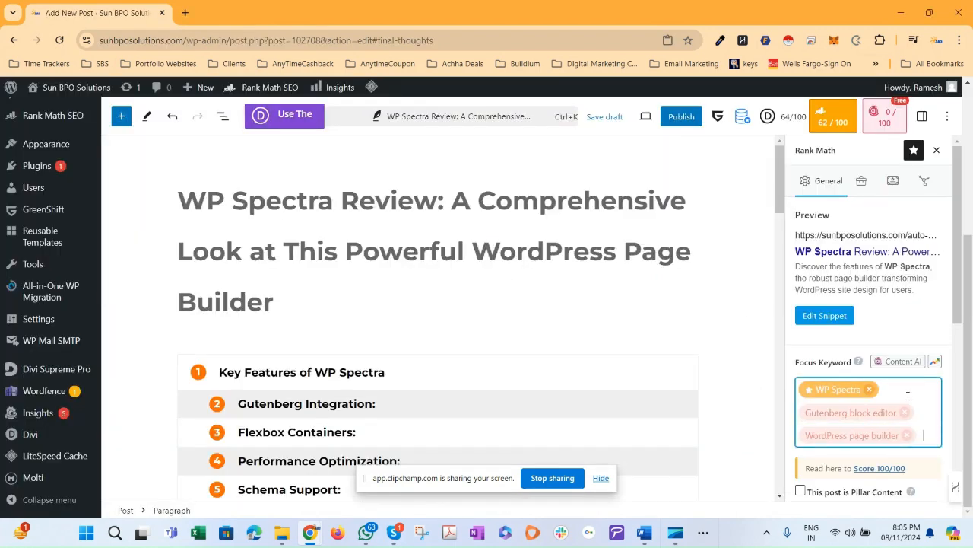
# - Copy "Flexbox container" from the ChatGPT keyword list and add it as the fourth Rank Math focus keyword
pyautogui.hotkey('alt', 'Tab')
pyautogui.moveTo(455, 298); pyautogui.dragTo(375, 291)
pyautogui.hotkey('ctrl', 'c')
pyautogui.hotkey('alt', 'Tab')
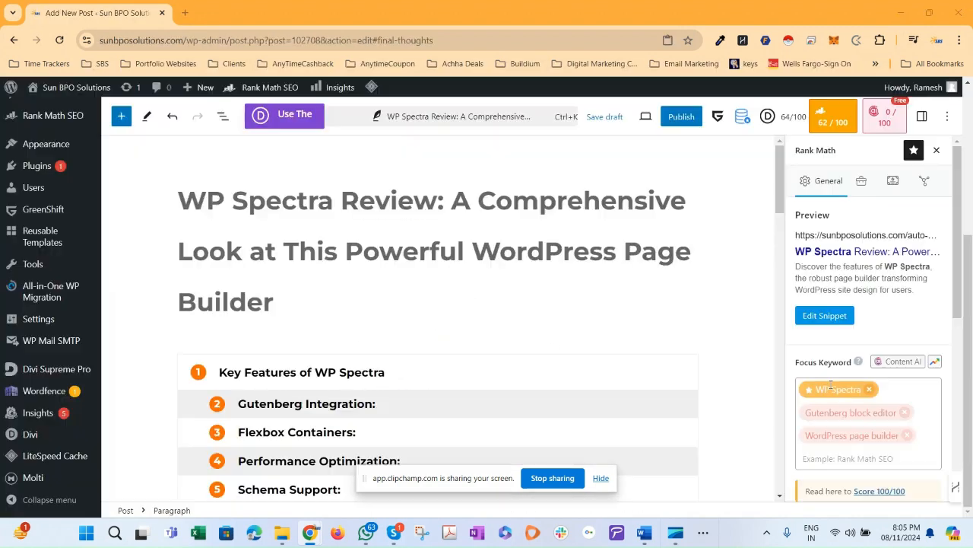
pyautogui.click(935, 441)
pyautogui.hotkey('ctrl', 'v')
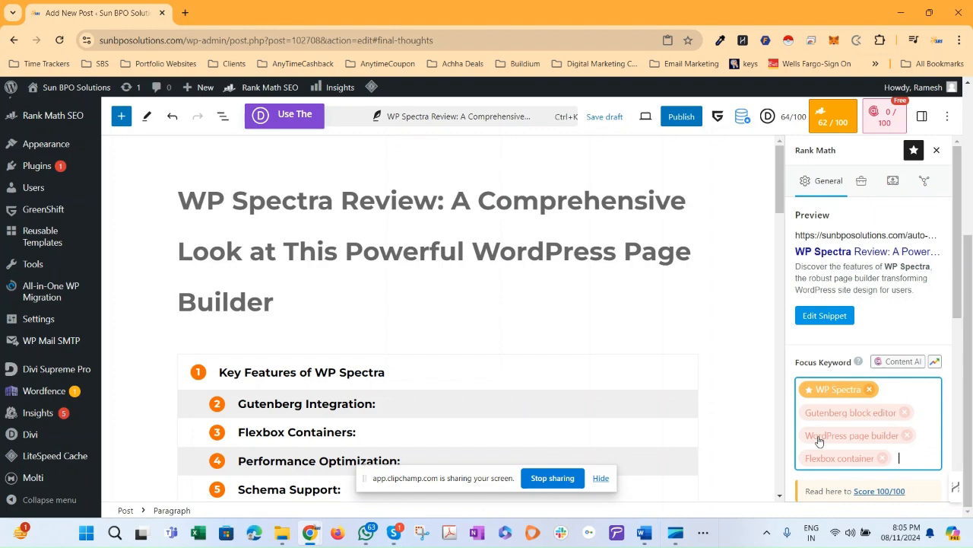
# - Examine Rank Math's Basic SEO checks and expand the Content Readability checks for the post
pyautogui.scroll(-1, 827, 426)
pyautogui.scroll(-2, 860, 390)
pyautogui.scroll(-4, 860, 390)
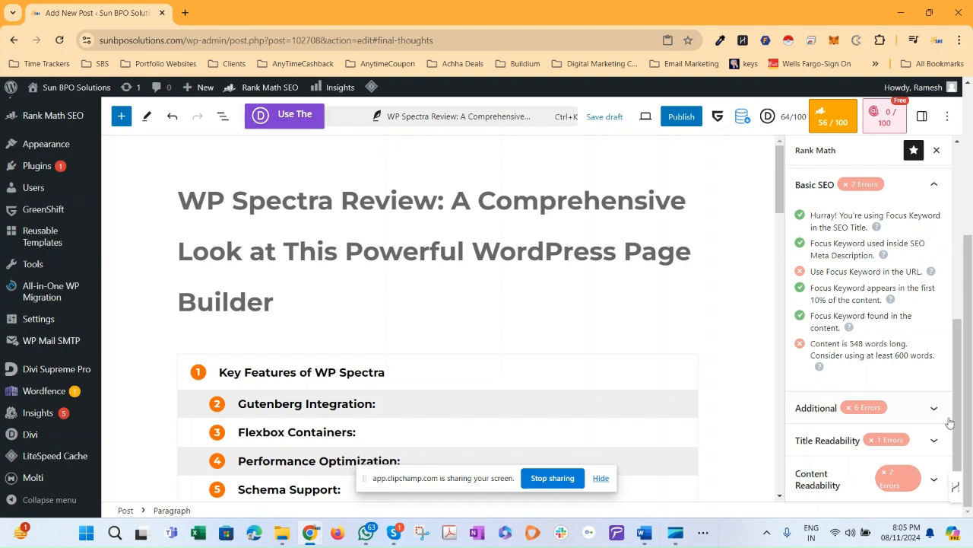
pyautogui.click(867, 476)
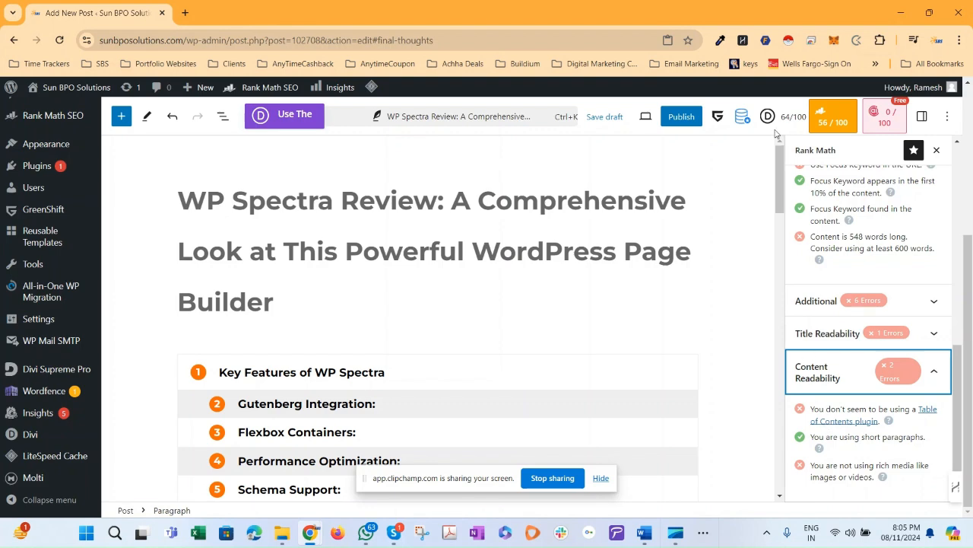
# - Enable SEO schema in the settings of the post's Table of Content block
pyautogui.click(455, 368)
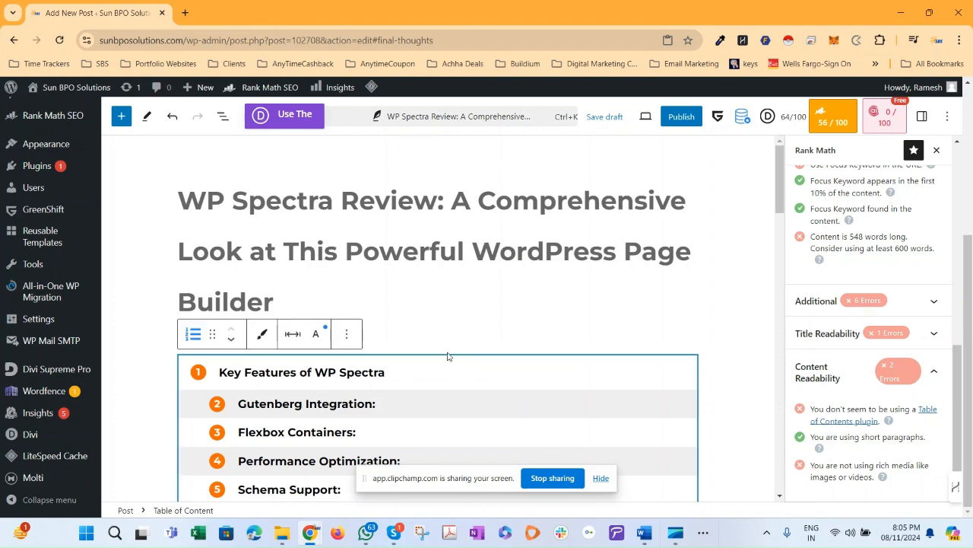
pyautogui.scroll(3, 796, 149)
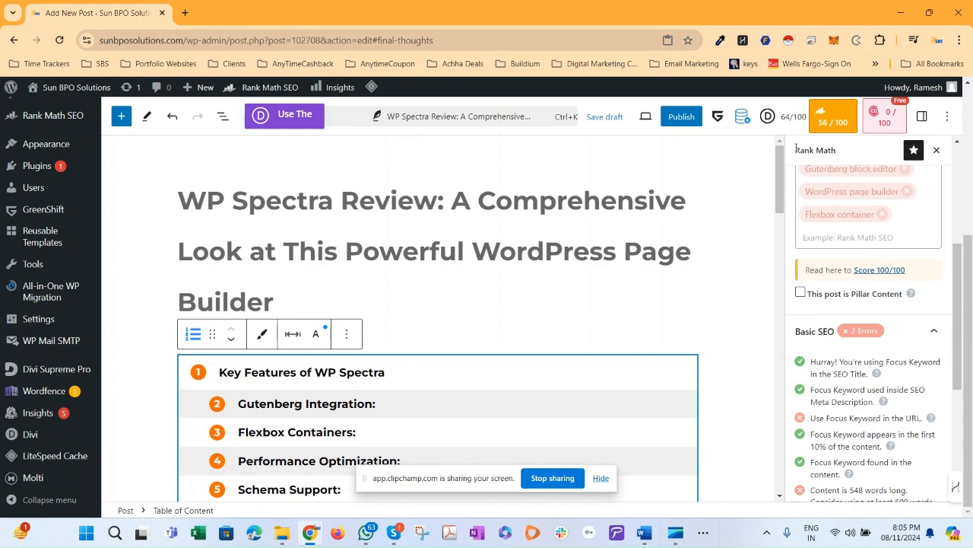
pyautogui.click(717, 122)
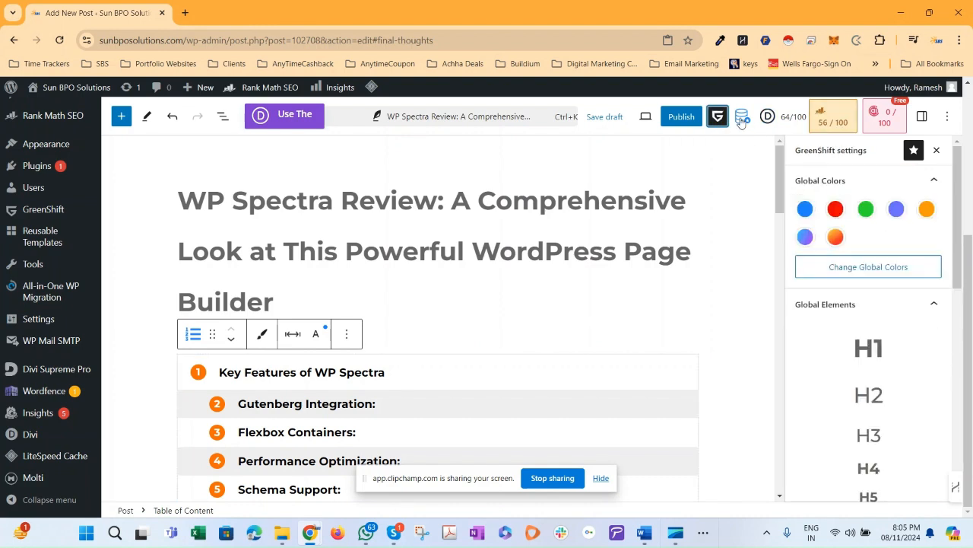
pyautogui.click(926, 122)
pyautogui.click(925, 120)
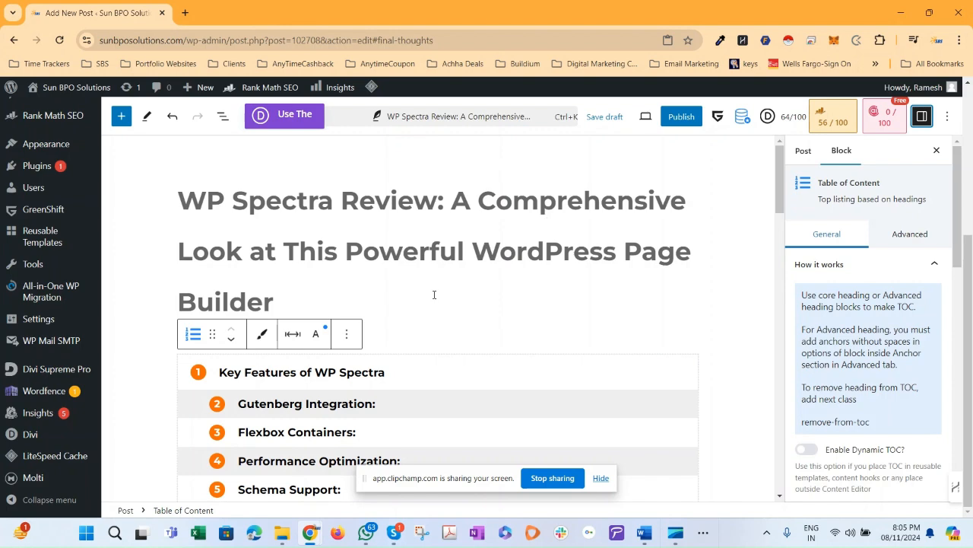
pyautogui.scroll(-5, 844, 342)
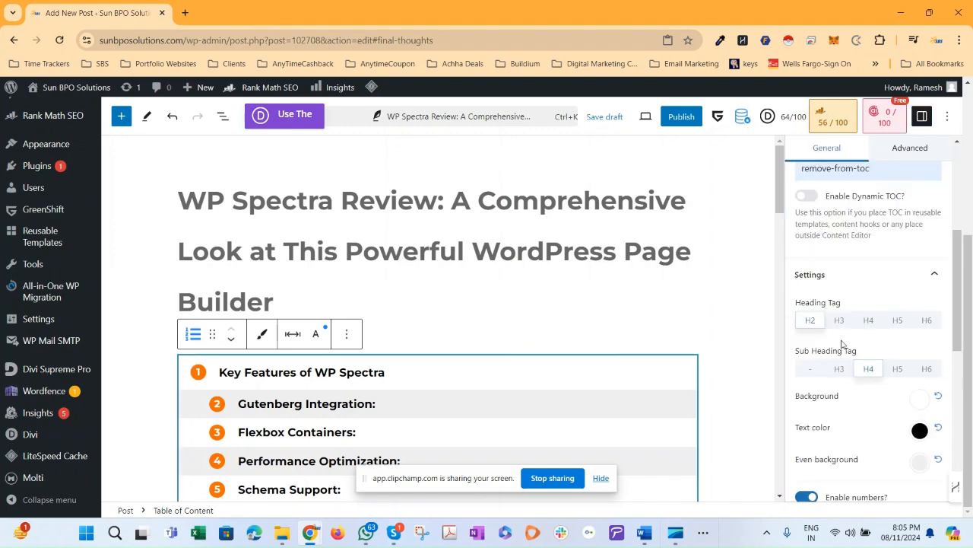
pyautogui.scroll(-3, 858, 332)
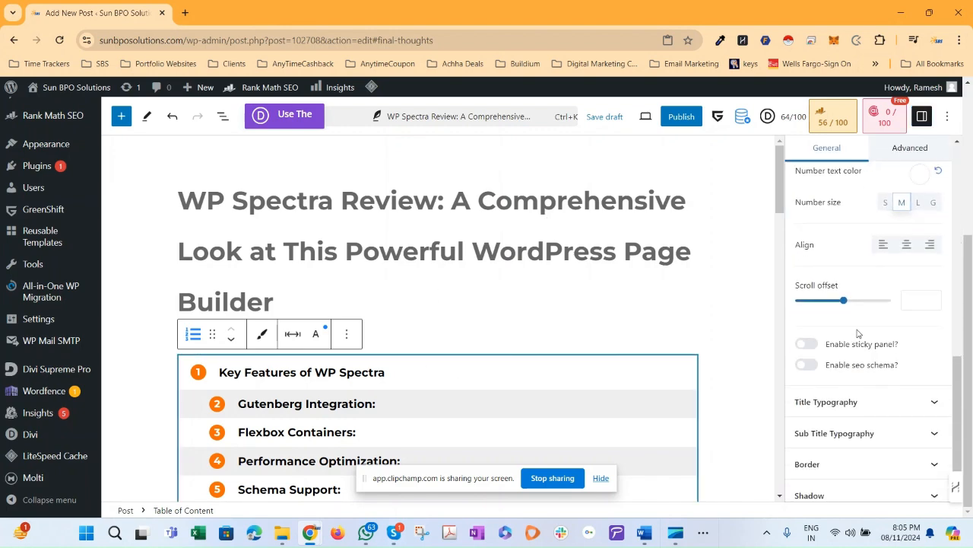
pyautogui.click(816, 369)
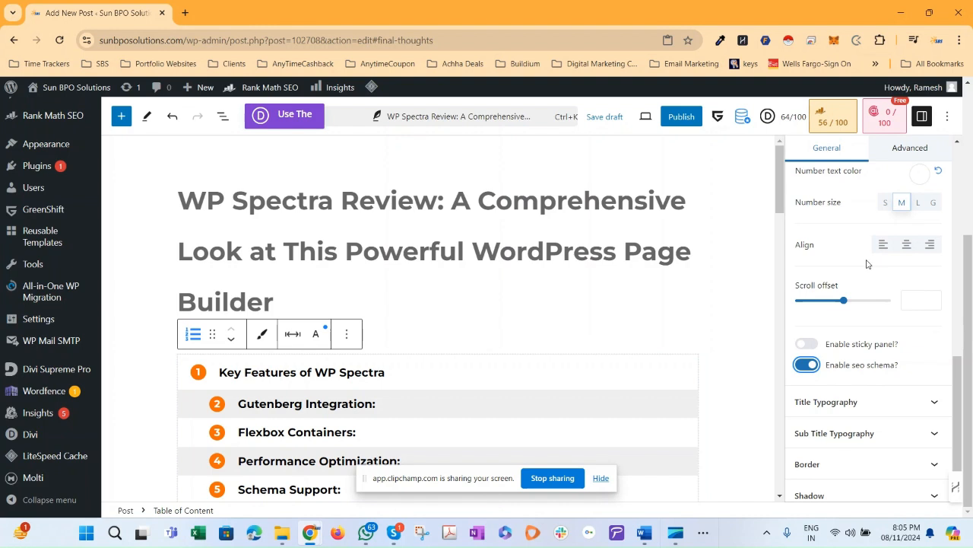
# - Look through the remaining Table of Content block settings, including its title typography options
pyautogui.scroll(-1, 891, 382)
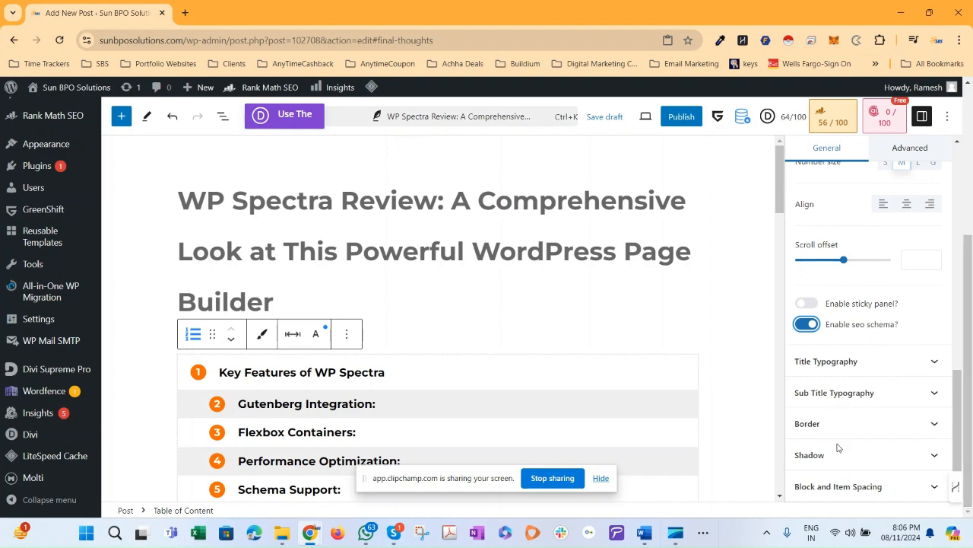
pyautogui.click(898, 369)
pyautogui.scroll(-2, 891, 373)
pyautogui.scroll(3, 889, 376)
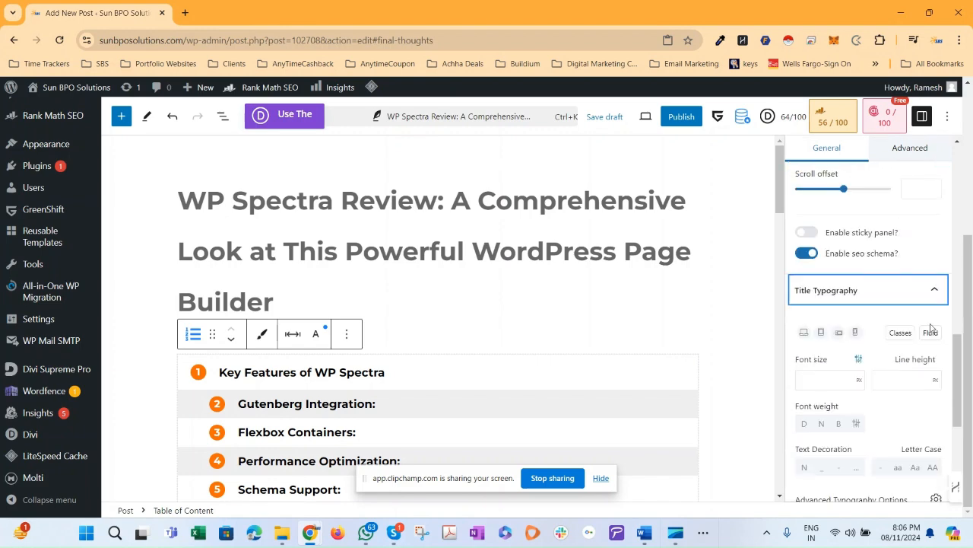
pyautogui.click(943, 292)
pyautogui.scroll(3, 863, 395)
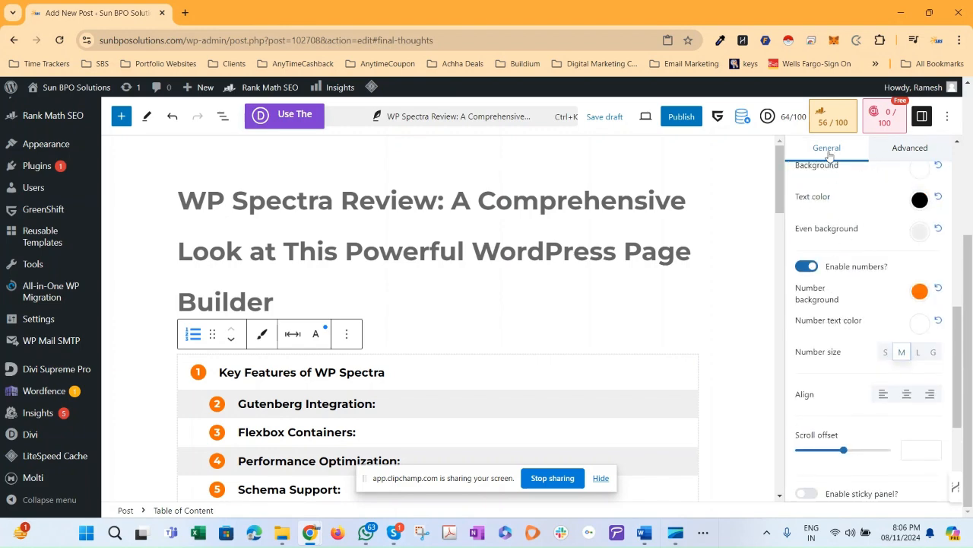
# - Recheck Rank Math's Content Readability results and view the linked help article on using a table of contents
pyautogui.click(834, 126)
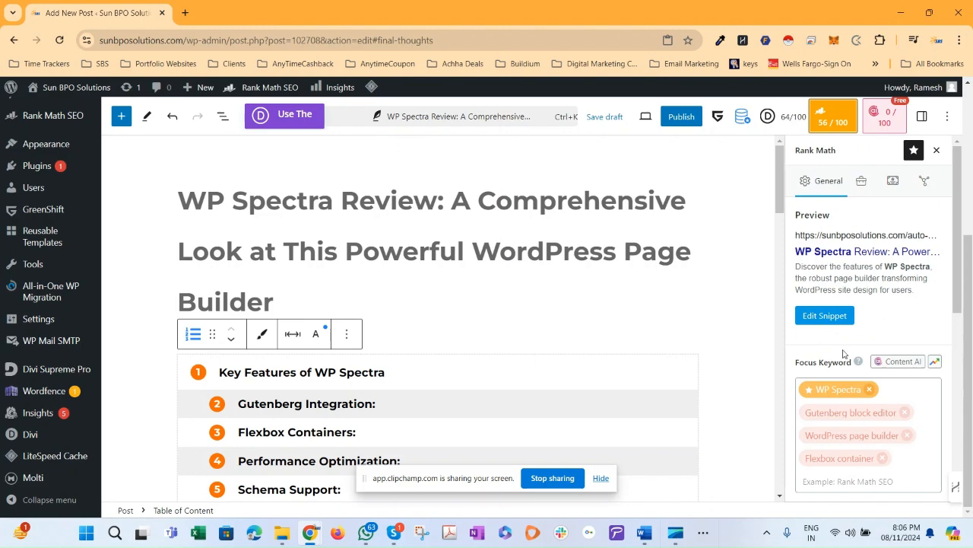
pyautogui.scroll(-3, 907, 340)
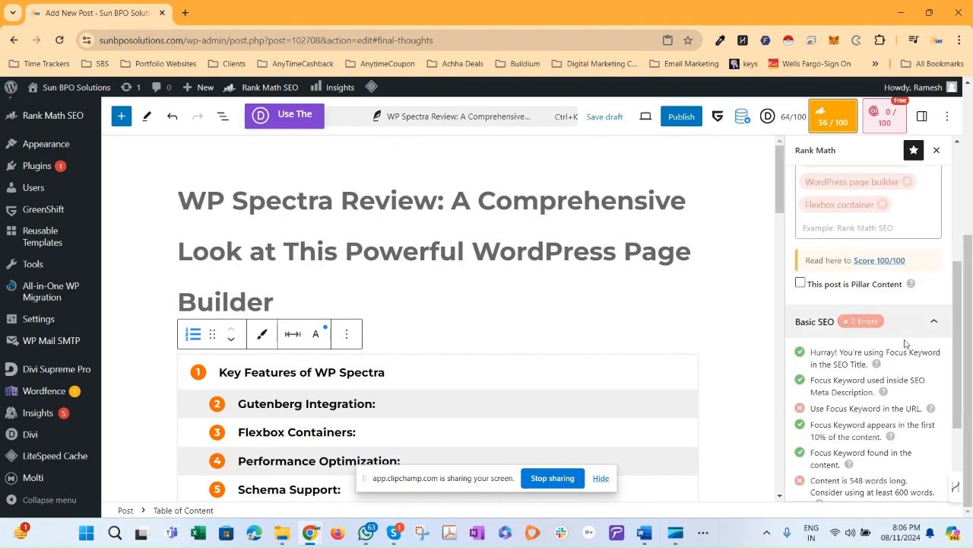
pyautogui.scroll(-3, 908, 341)
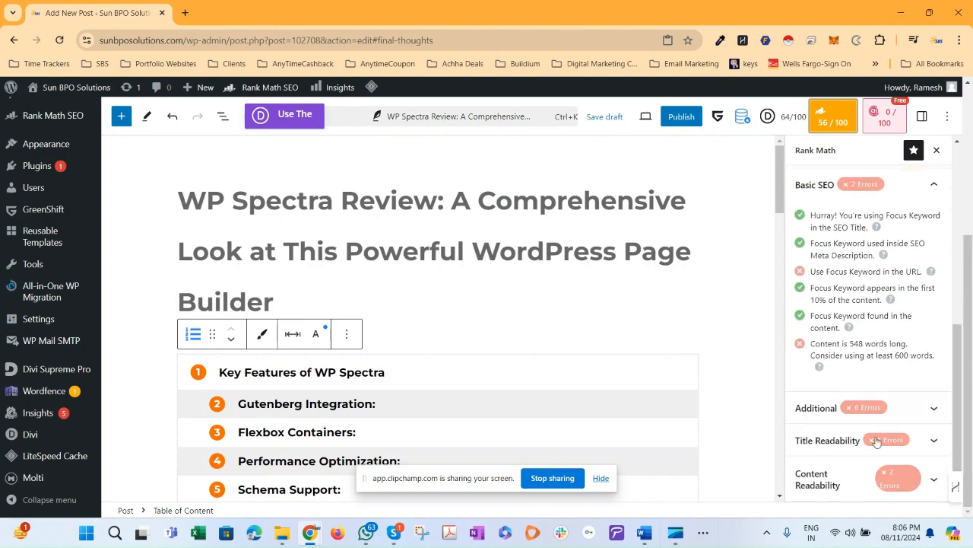
pyautogui.click(853, 473)
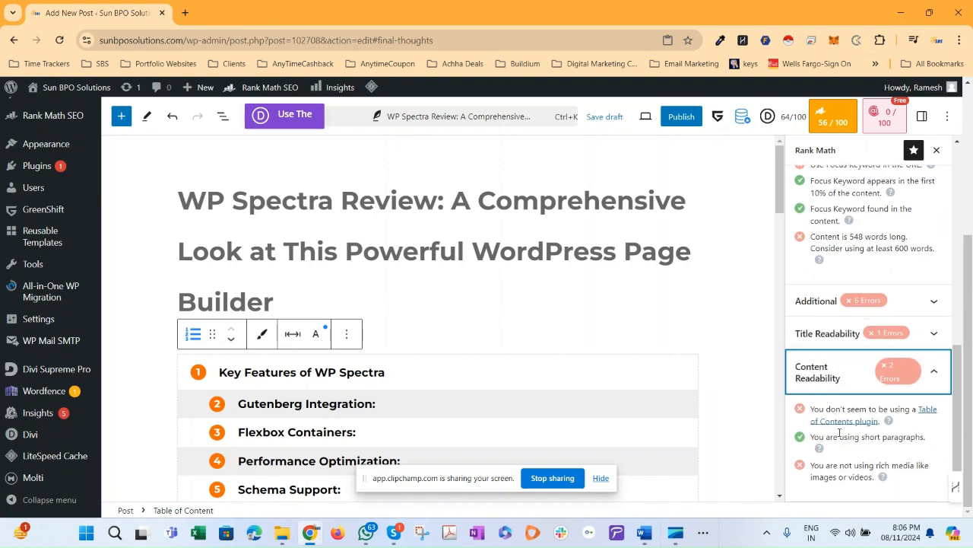
pyautogui.click(852, 422)
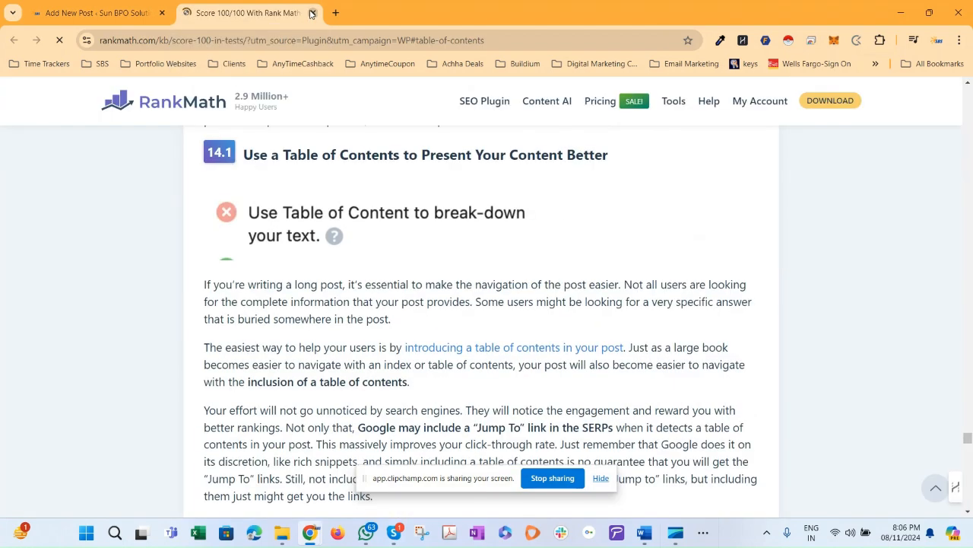
pyautogui.click(311, 13)
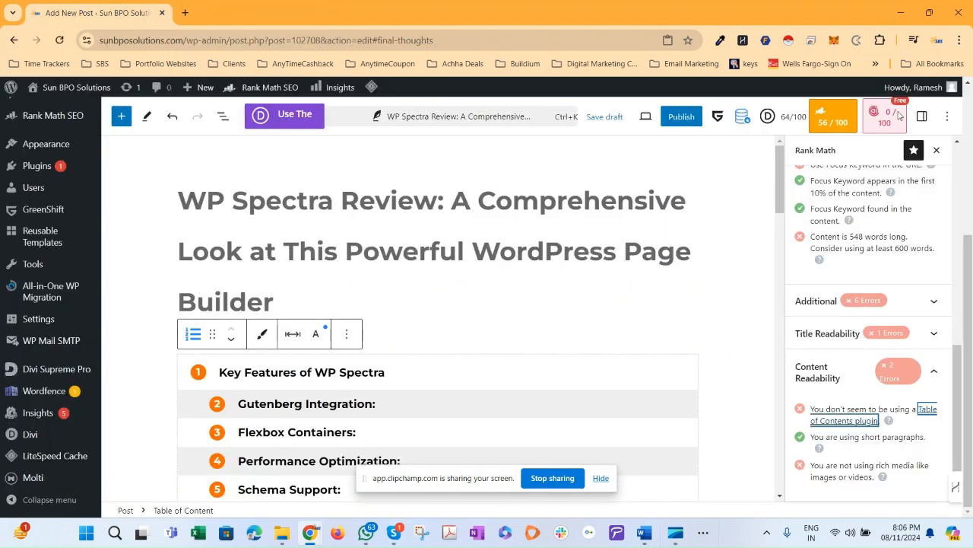
pyautogui.scroll(-2, 282, 371)
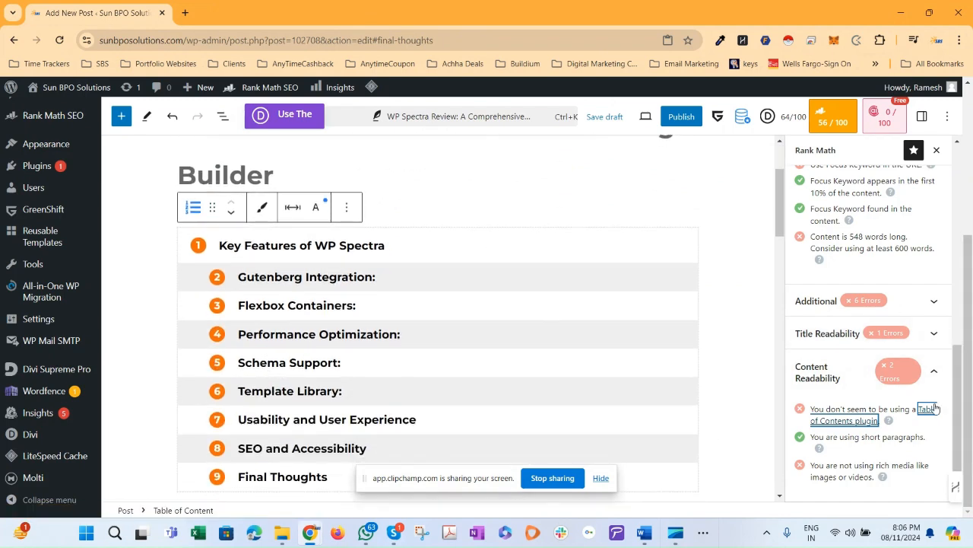
pyautogui.click(934, 377)
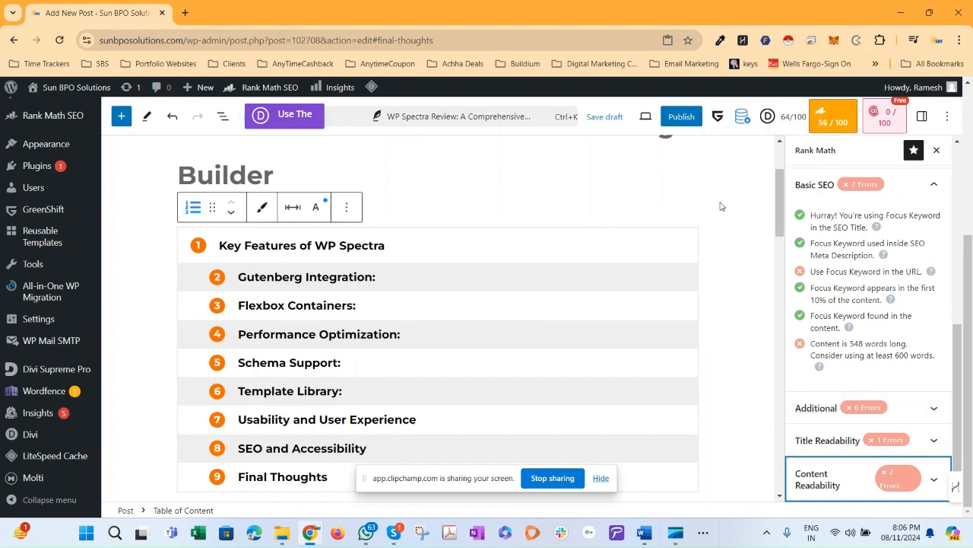
# - Review the Headline Analyzer's score, word balance and length feedback for the post title, view Content AI, and return to the Rank Math settings
pyautogui.click(785, 120)
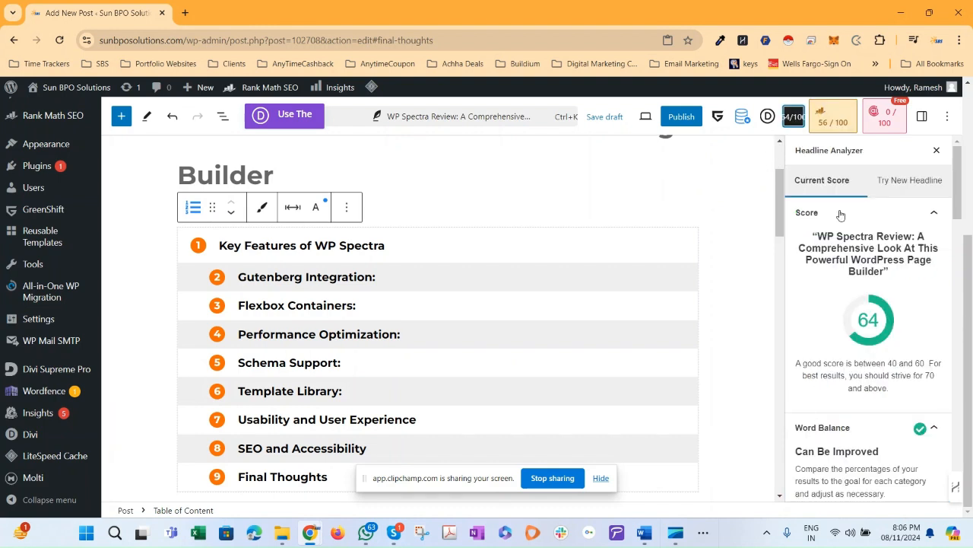
pyautogui.scroll(-2, 823, 315)
pyautogui.scroll(2, 823, 313)
pyautogui.scroll(-2, 821, 292)
pyautogui.scroll(-3, 841, 337)
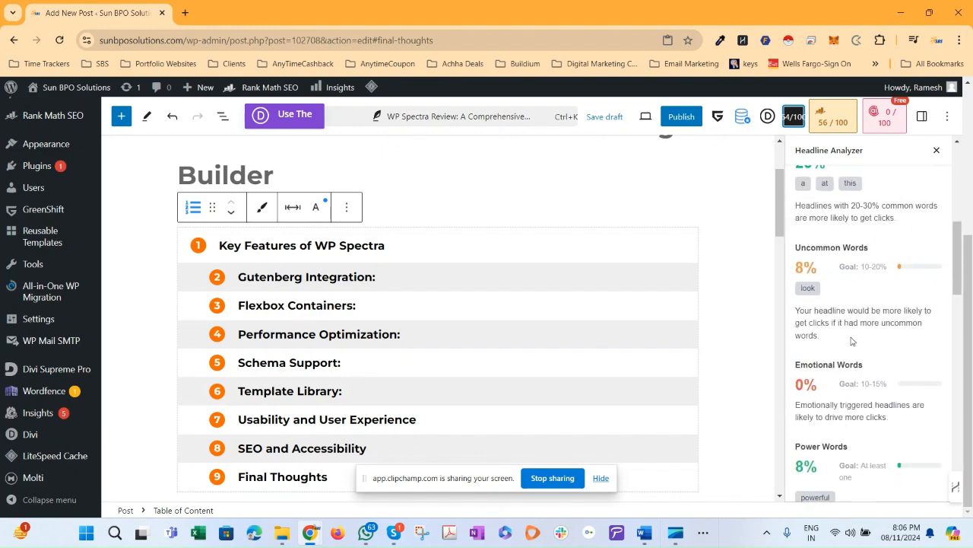
pyautogui.scroll(5, 852, 340)
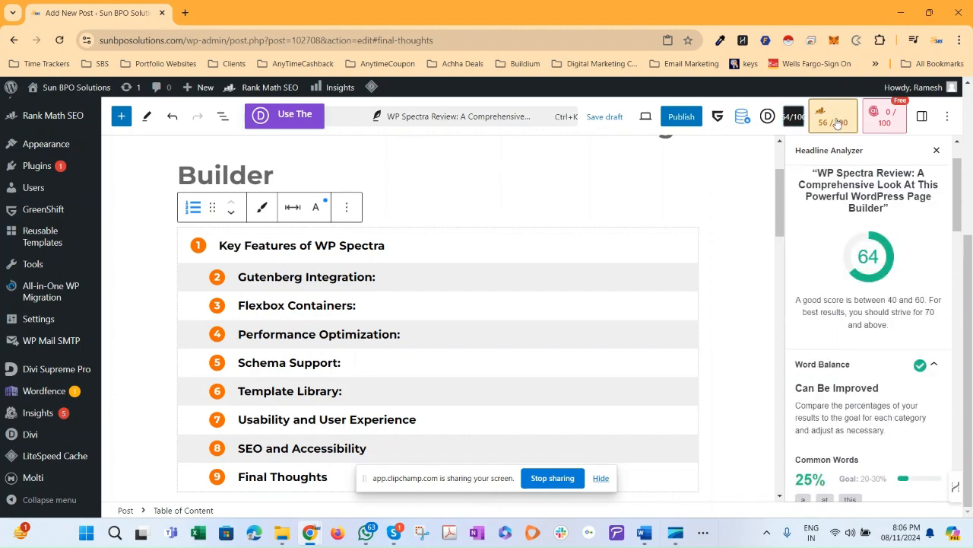
pyautogui.click(793, 122)
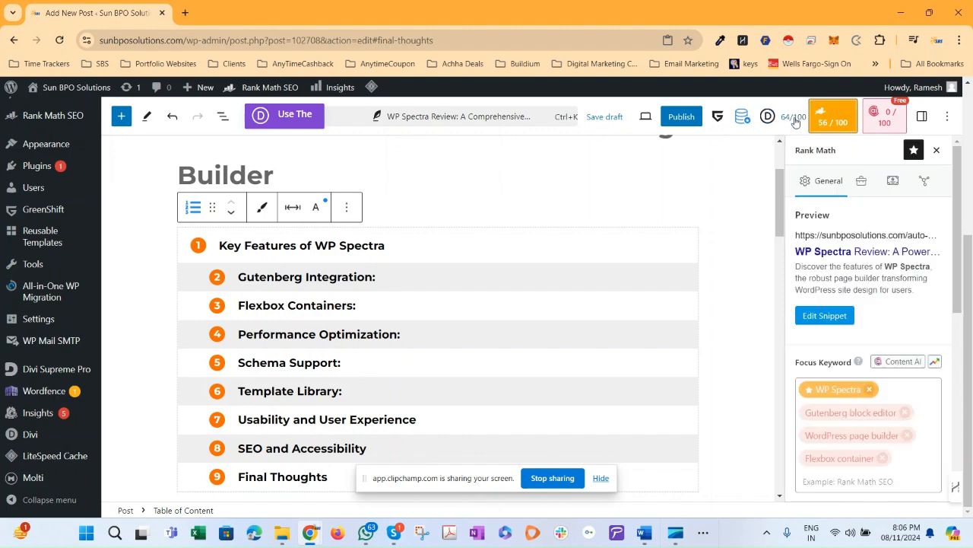
pyautogui.click(793, 120)
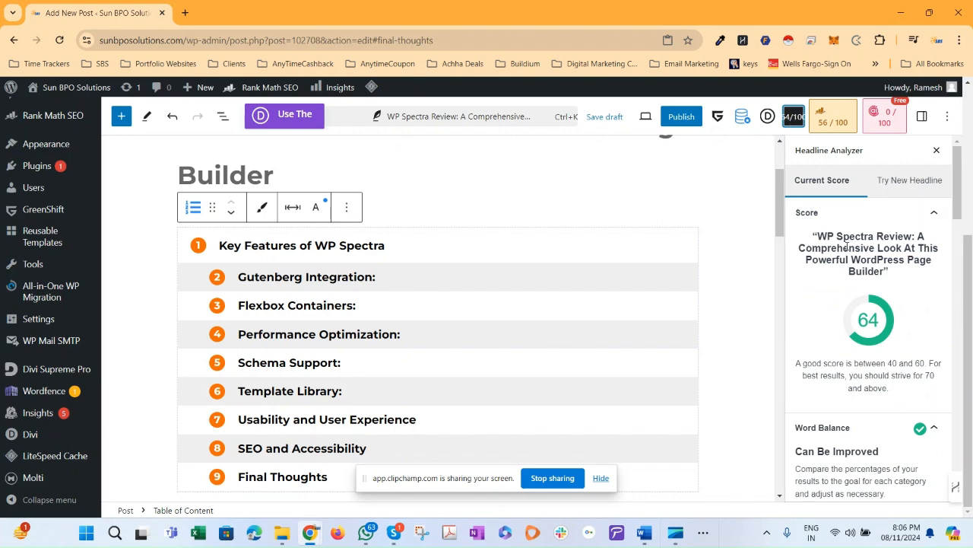
pyautogui.scroll(-6, 844, 289)
pyautogui.scroll(-6, 832, 331)
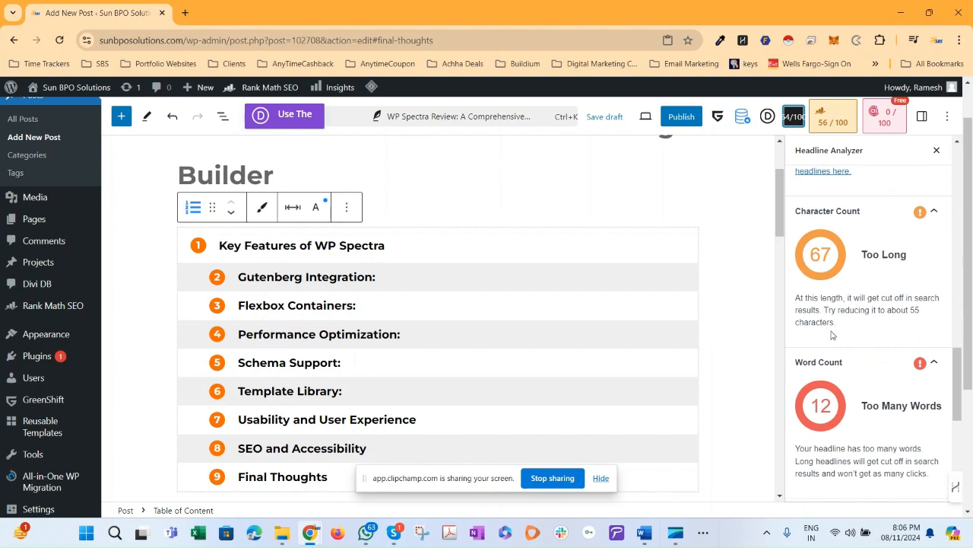
pyautogui.scroll(10, 832, 335)
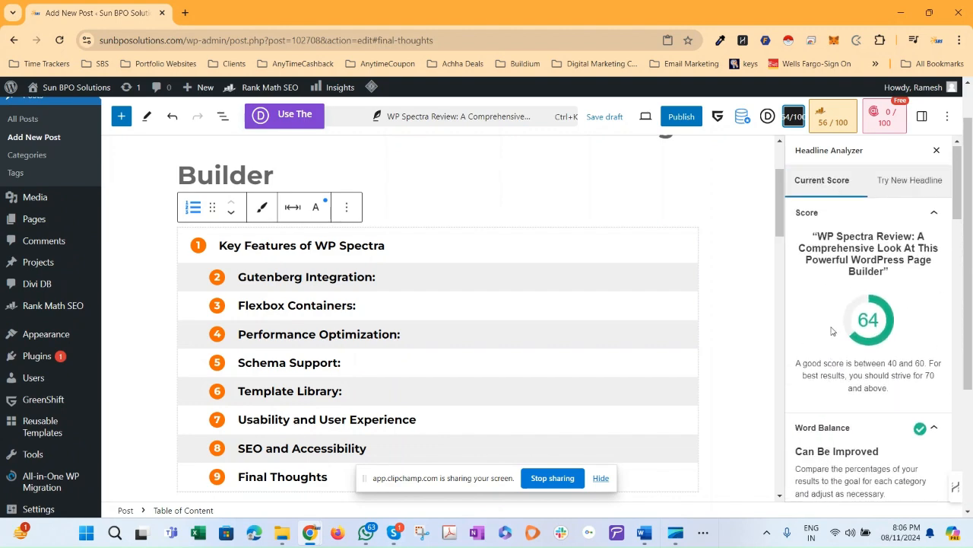
pyautogui.click(892, 120)
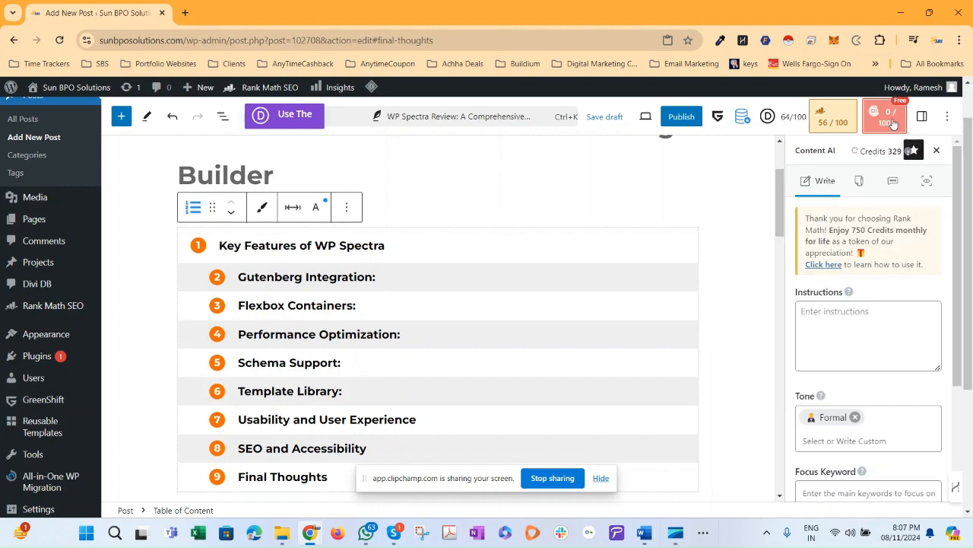
pyautogui.click(833, 115)
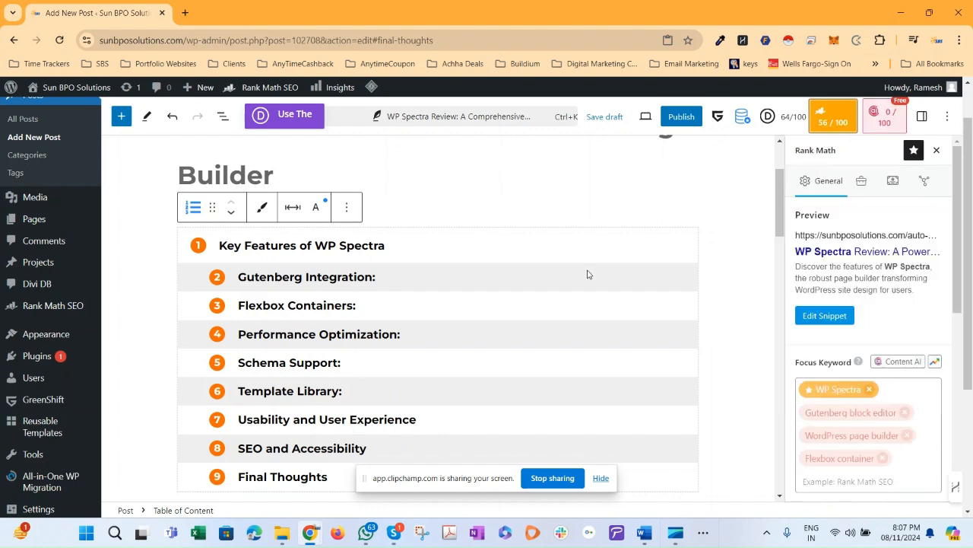
# - Check the WP Spectra post's content through to Final Thoughts and save the post as a draft
pyautogui.scroll(-15, 437, 293)
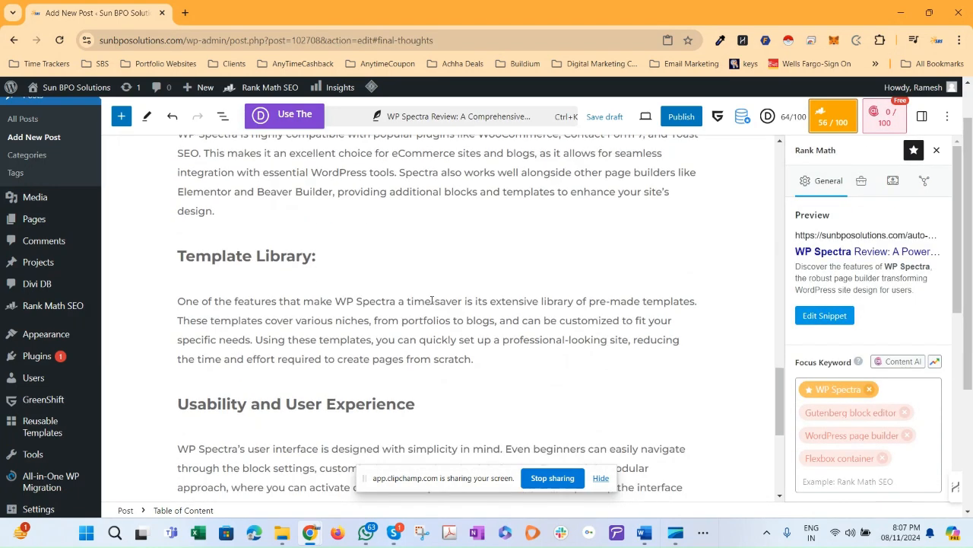
pyautogui.click(600, 478)
pyautogui.scroll(-3, 323, 297)
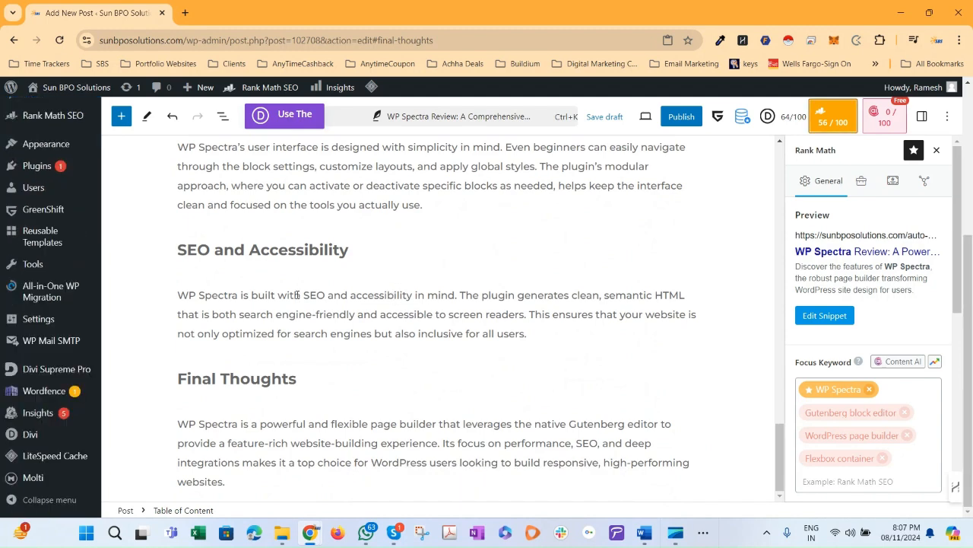
pyautogui.scroll(15, 347, 403)
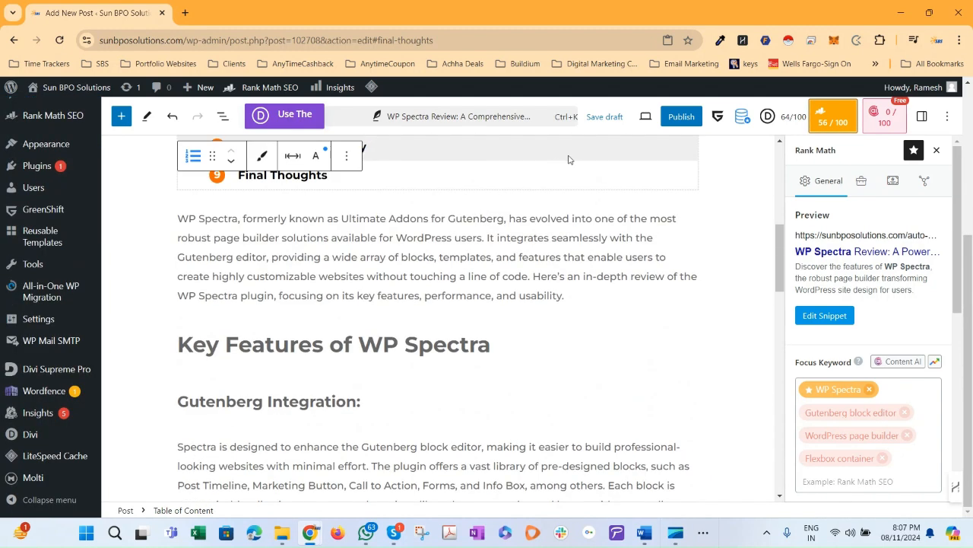
pyautogui.click(599, 120)
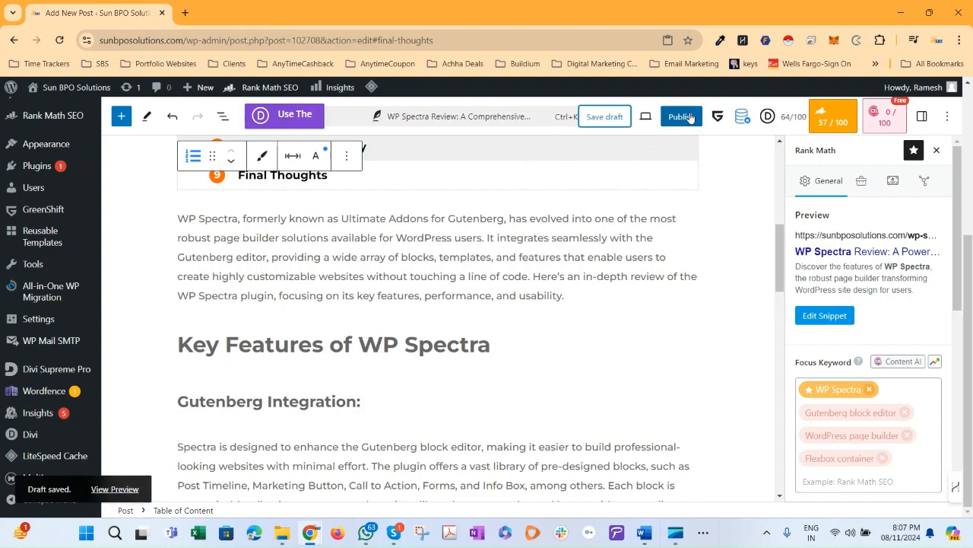
# - Publish the WP Spectra review post immediately with public visibility and open its live page
pyautogui.click(687, 116)
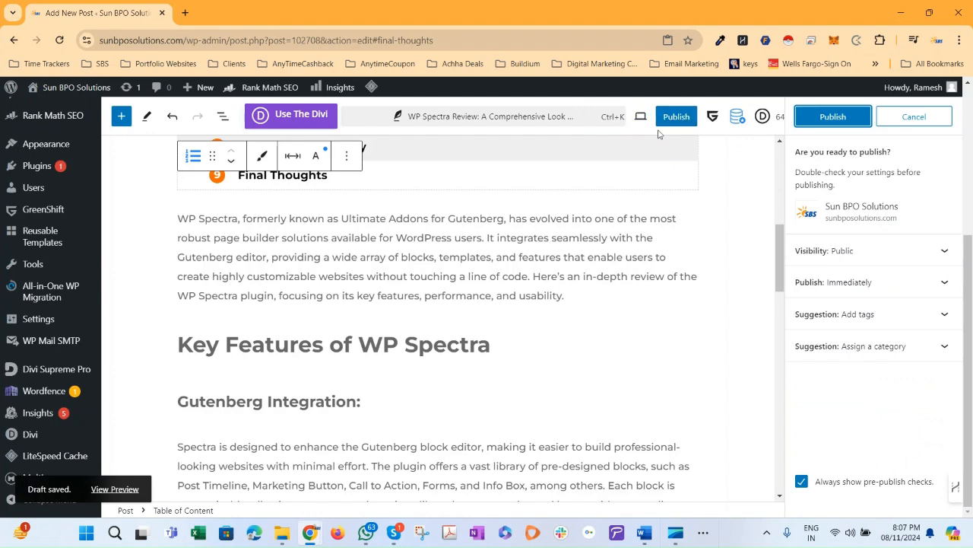
pyautogui.click(832, 118)
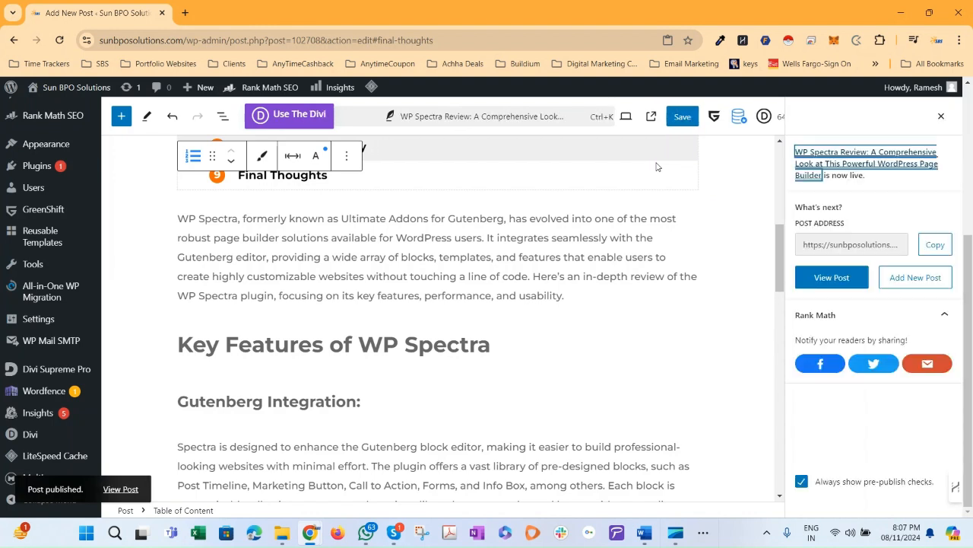
pyautogui.click(834, 283)
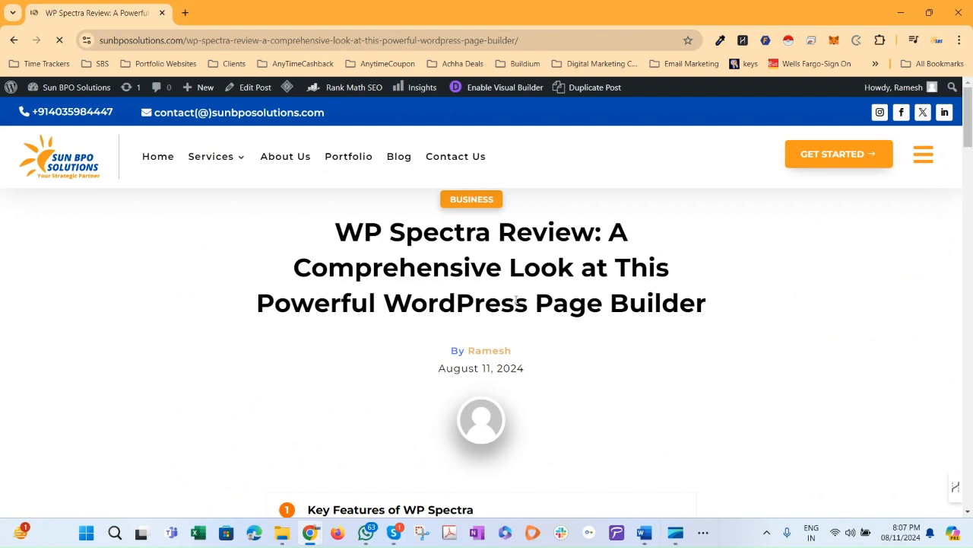
# - Examine the nested table of contents on the live post and test its Schema Support link
pyautogui.scroll(-4, 471, 289)
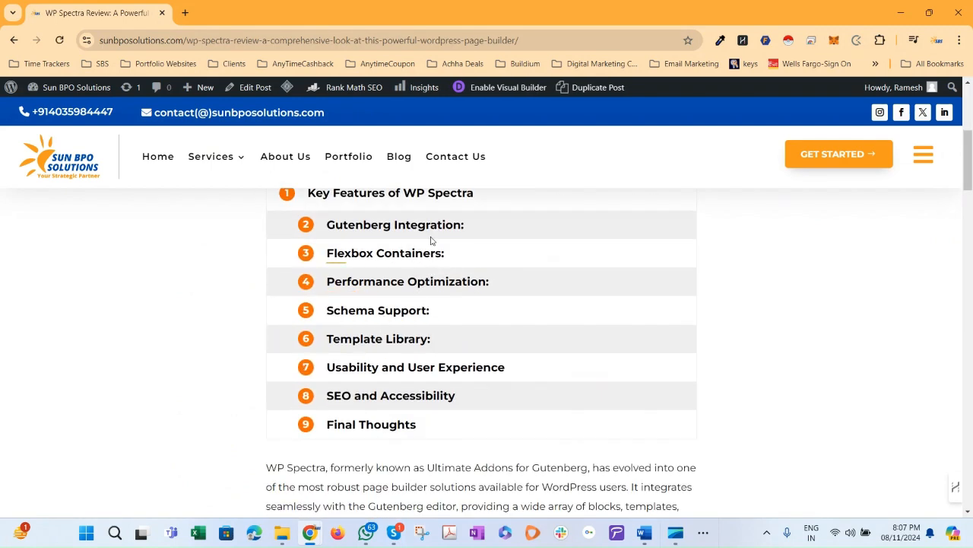
pyautogui.scroll(1, 430, 279)
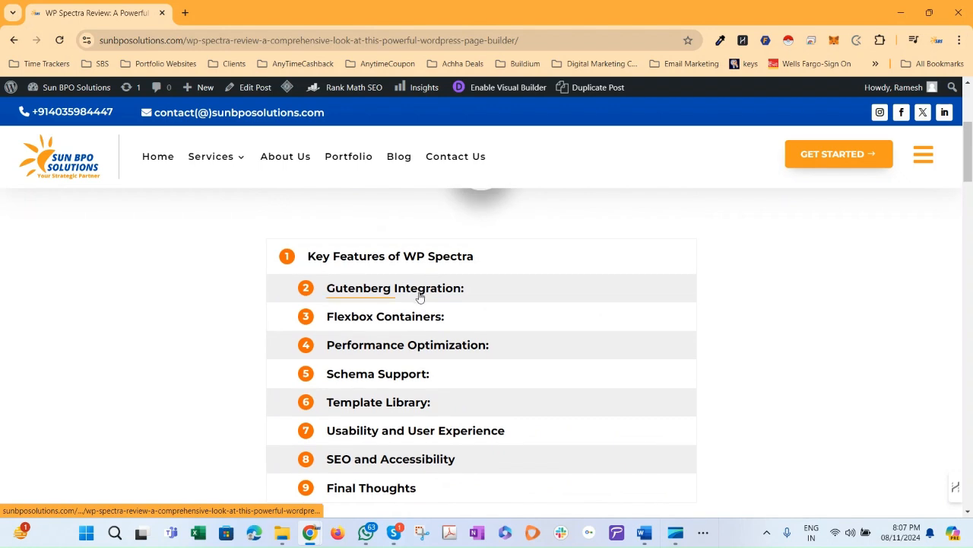
pyautogui.scroll(-6, 420, 295)
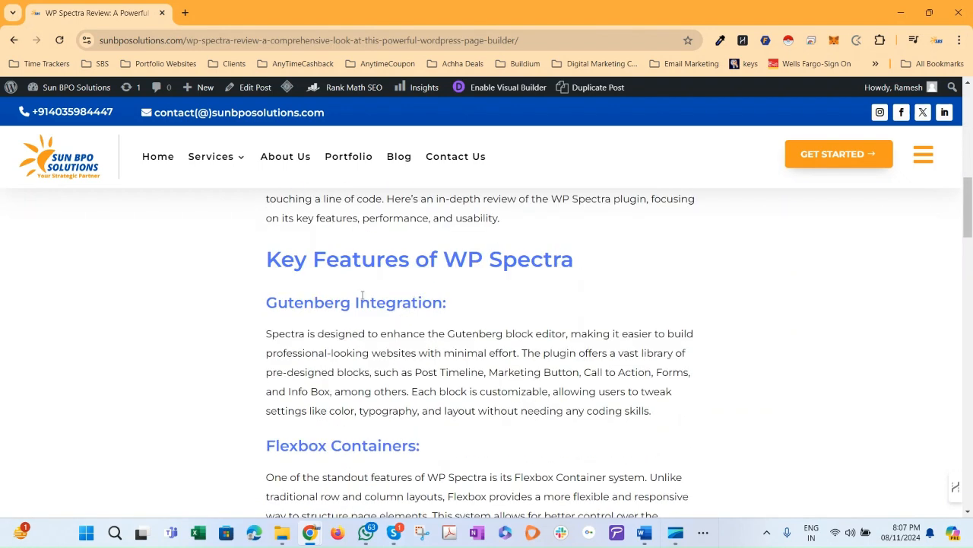
pyautogui.scroll(7, 376, 315)
pyautogui.scroll(-3, 372, 303)
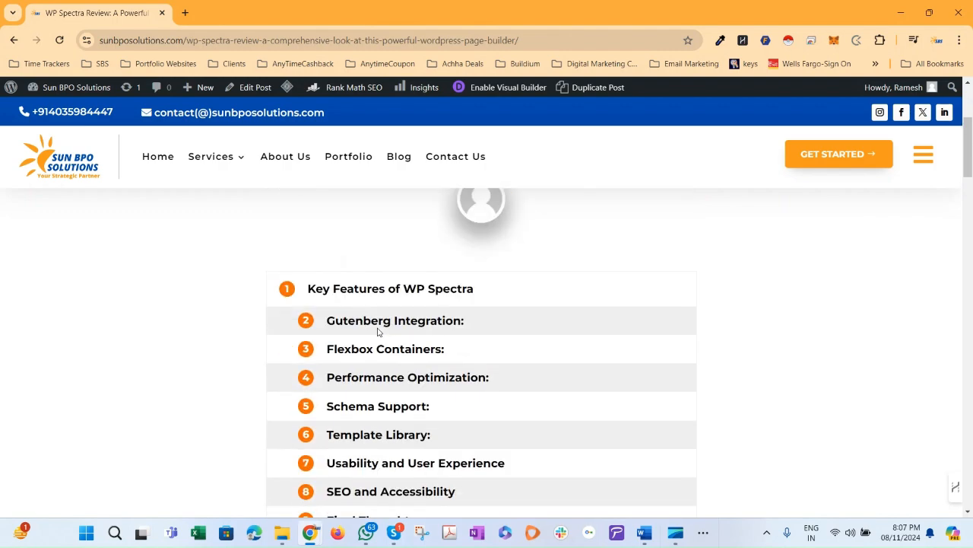
pyautogui.click(357, 400)
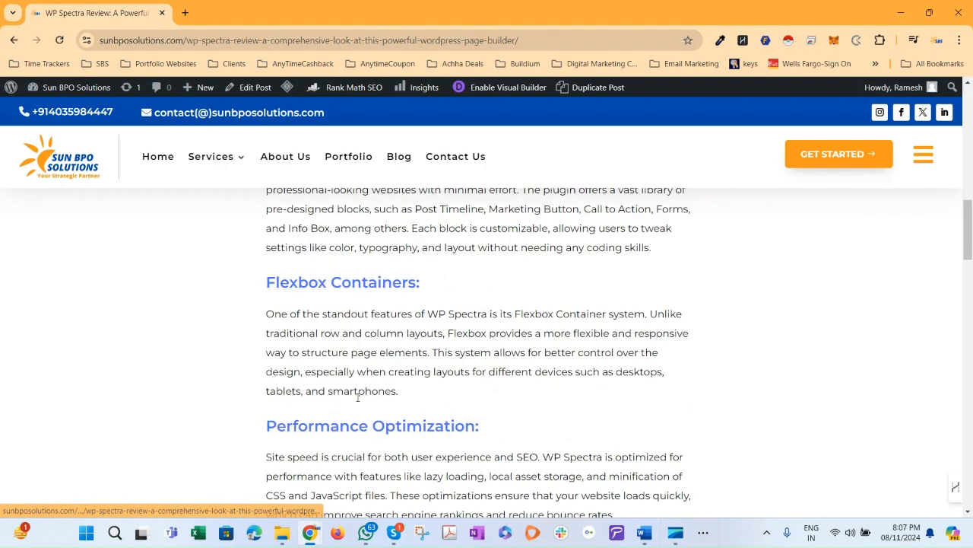
pyautogui.scroll(15, 397, 337)
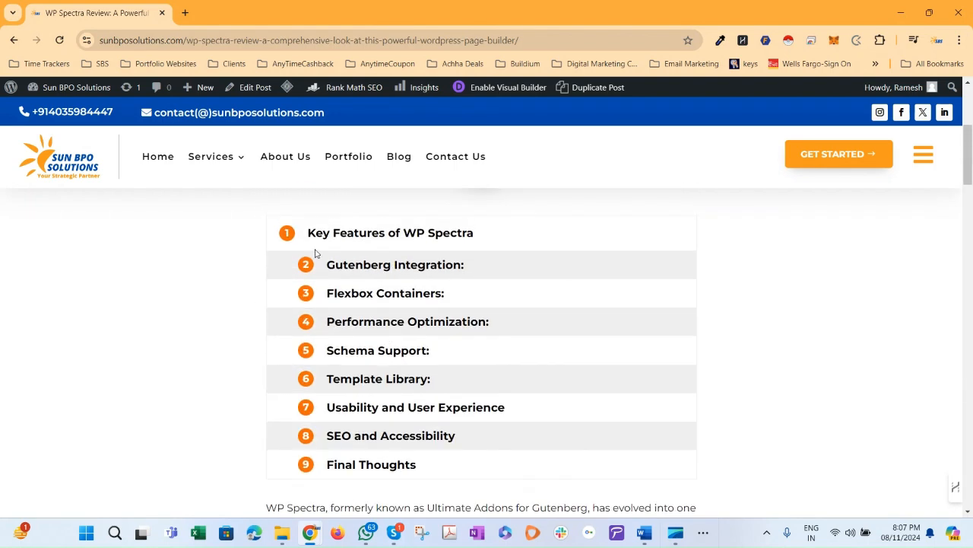
# - Compare the main heading "Key Features of WP Spectra" with the Gutenberg Integration and Flexbox Containers subheadings nested below it
pyautogui.scroll(-1, 331, 314)
pyautogui.scroll(-5, 358, 326)
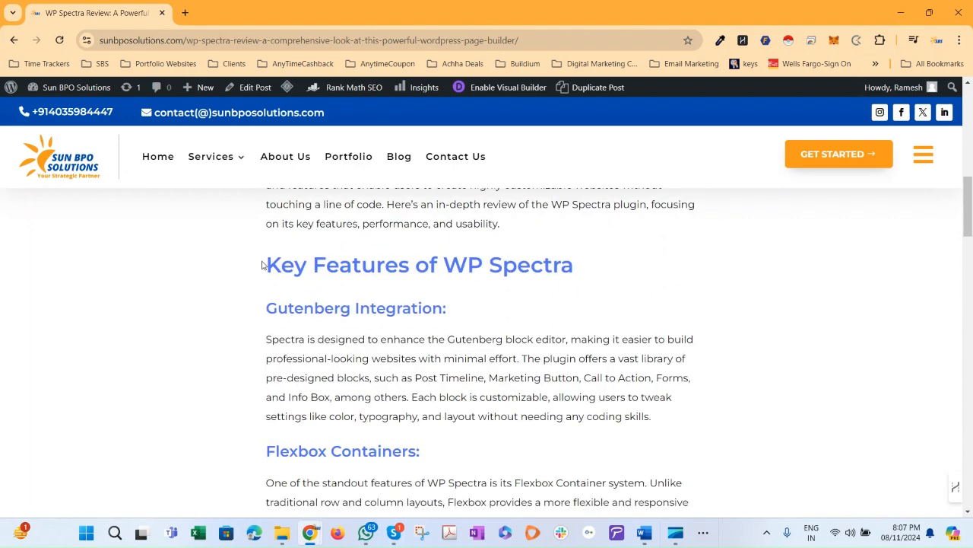
pyautogui.moveTo(269, 263); pyautogui.dragTo(650, 290)
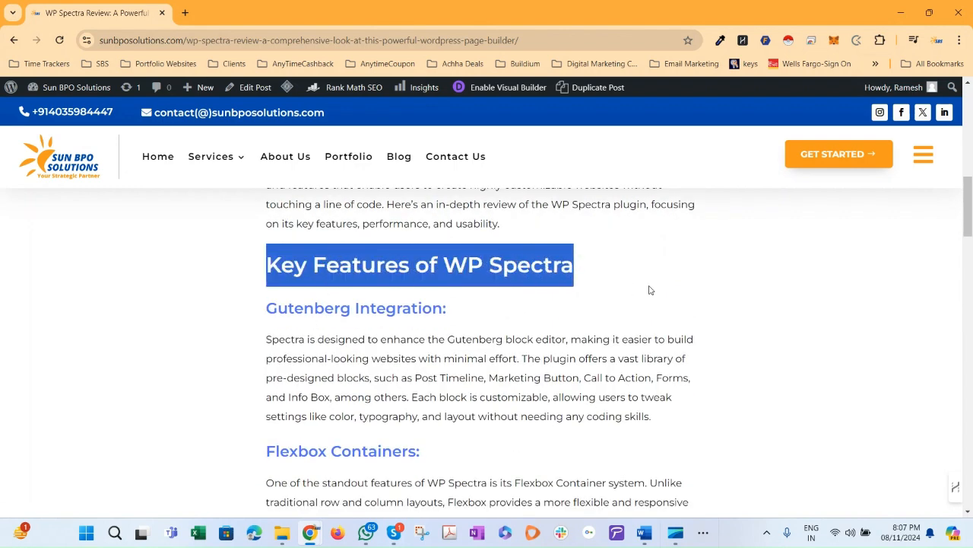
pyautogui.click(364, 293)
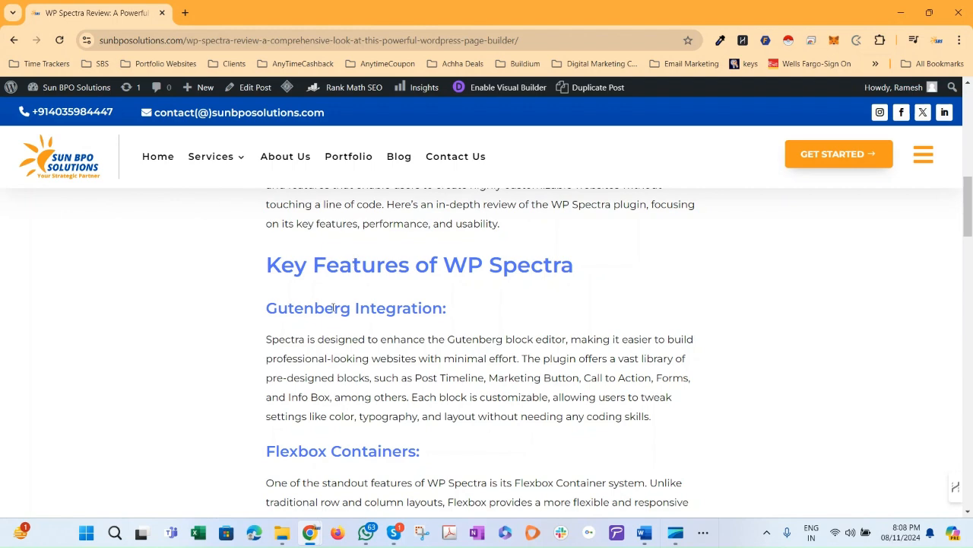
pyautogui.scroll(-2, 332, 308)
pyautogui.moveTo(270, 320); pyautogui.dragTo(418, 324)
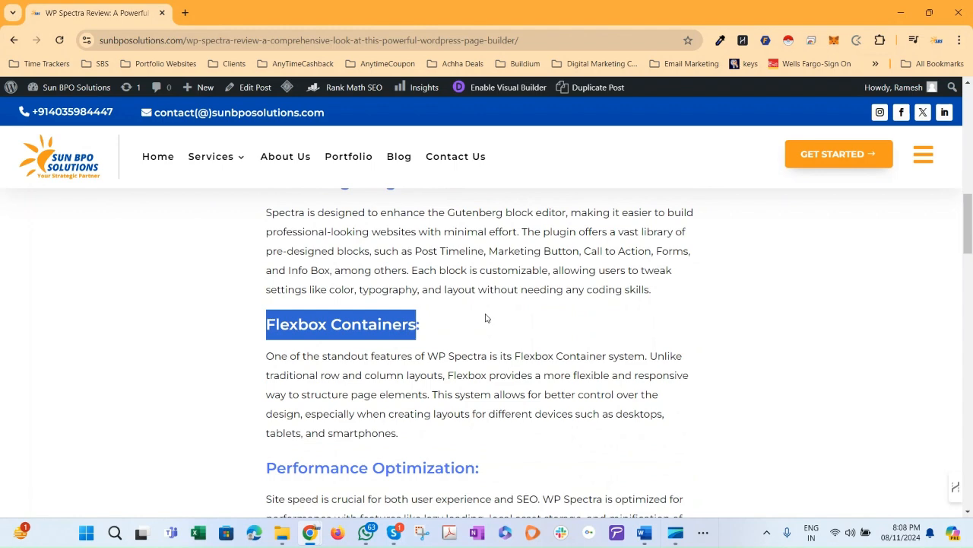
pyautogui.scroll(10, 487, 318)
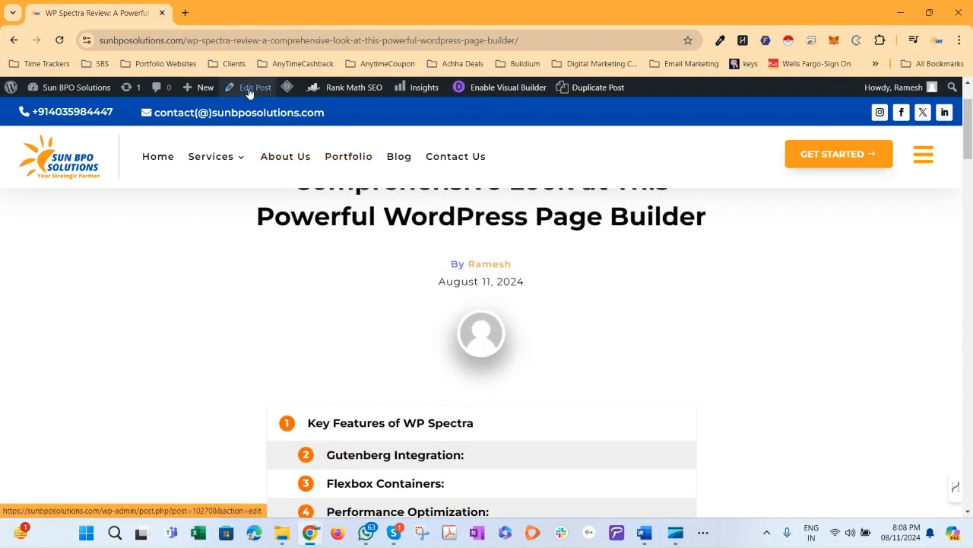
# - Test the Performance Optimization link in the live table of contents and look through the article's remaining sections
pyautogui.scroll(-4, 414, 281)
pyautogui.scroll(5, 456, 297)
pyautogui.scroll(-4, 482, 308)
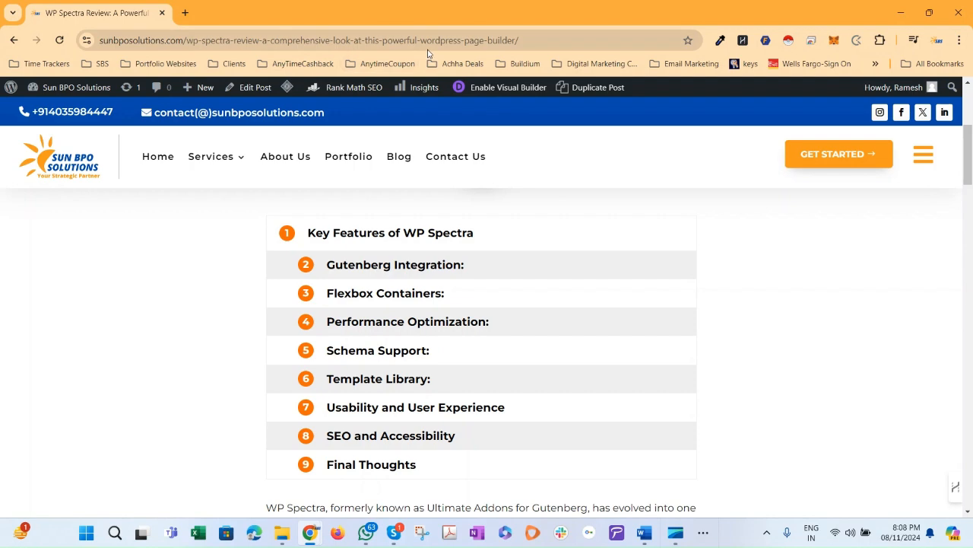
pyautogui.click(463, 323)
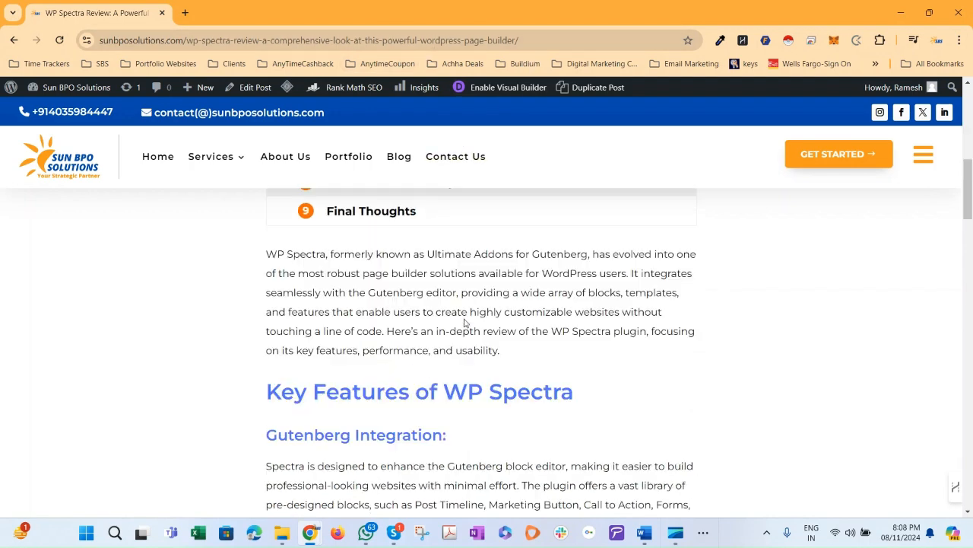
pyautogui.moveTo(432, 350); pyautogui.dragTo(427, 349)
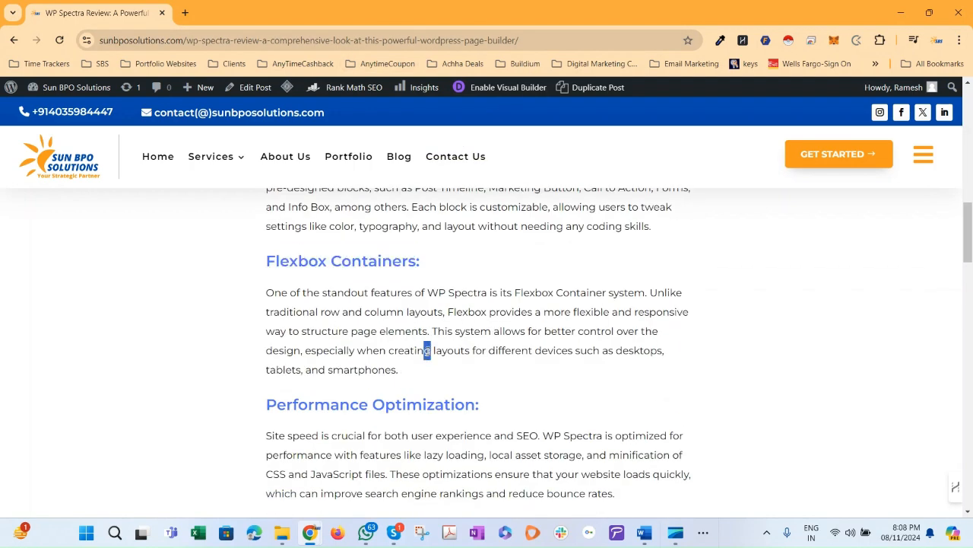
pyautogui.click(392, 344)
pyautogui.scroll(-6, 393, 345)
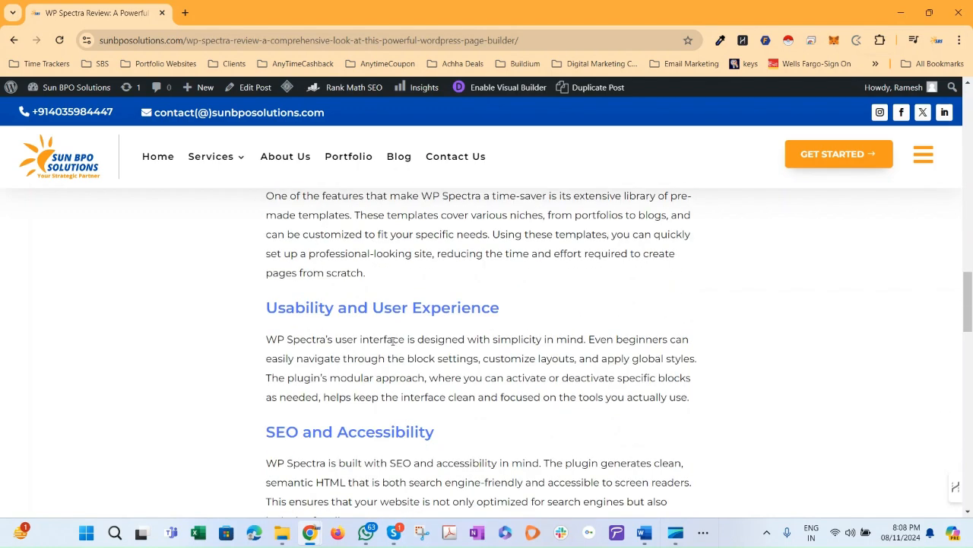
pyautogui.scroll(10, 392, 343)
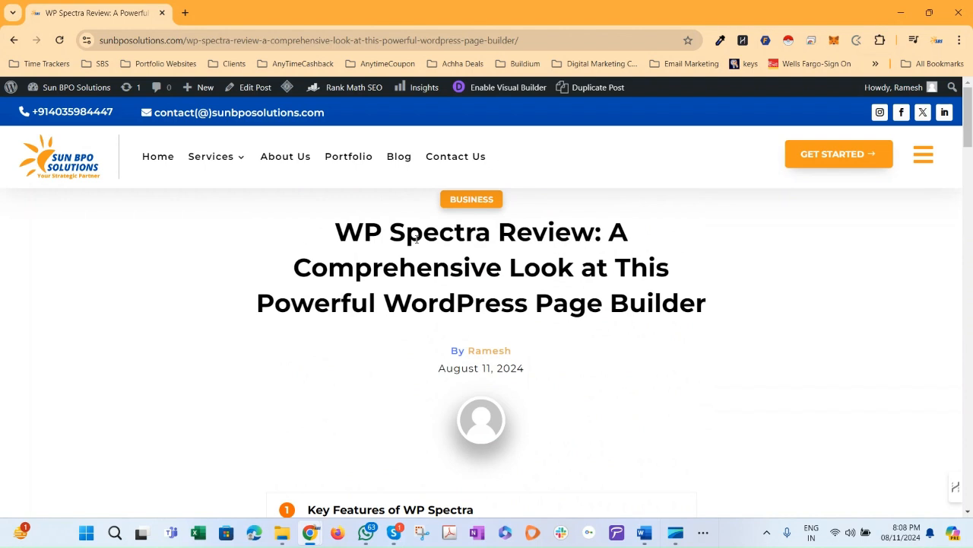
# - Go to the site's WordPress dashboard and look through the list of installed plugins
pyautogui.moveTo(88, 94)
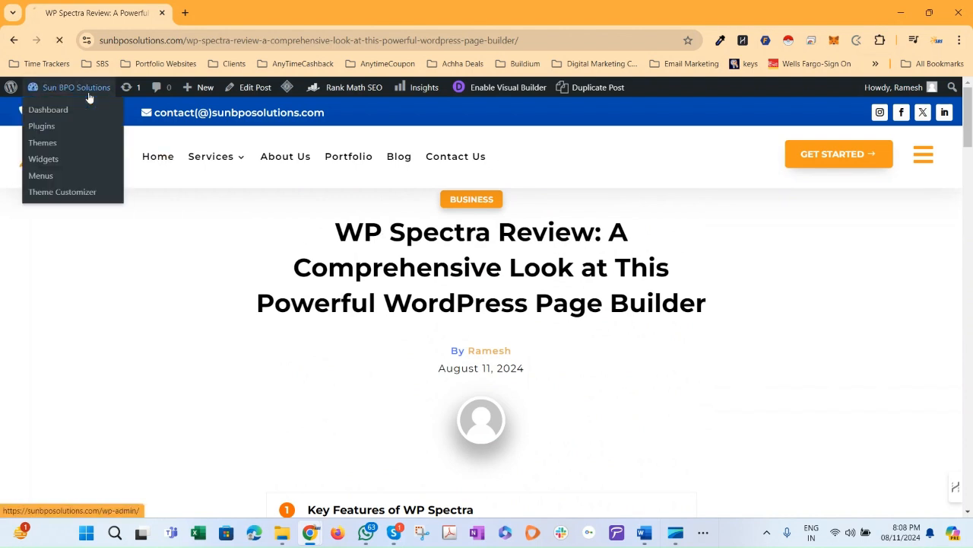
pyautogui.click(48, 114)
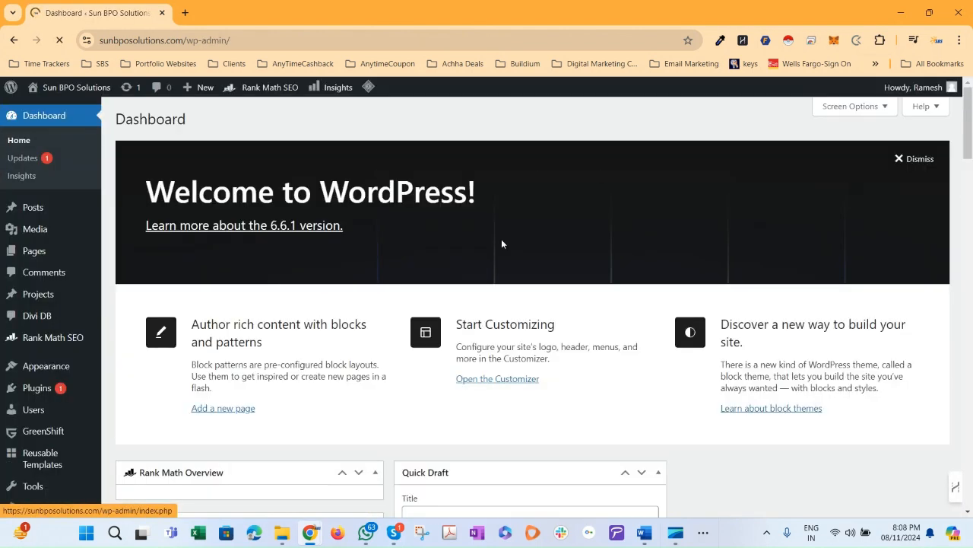
pyautogui.scroll(-3, 231, 343)
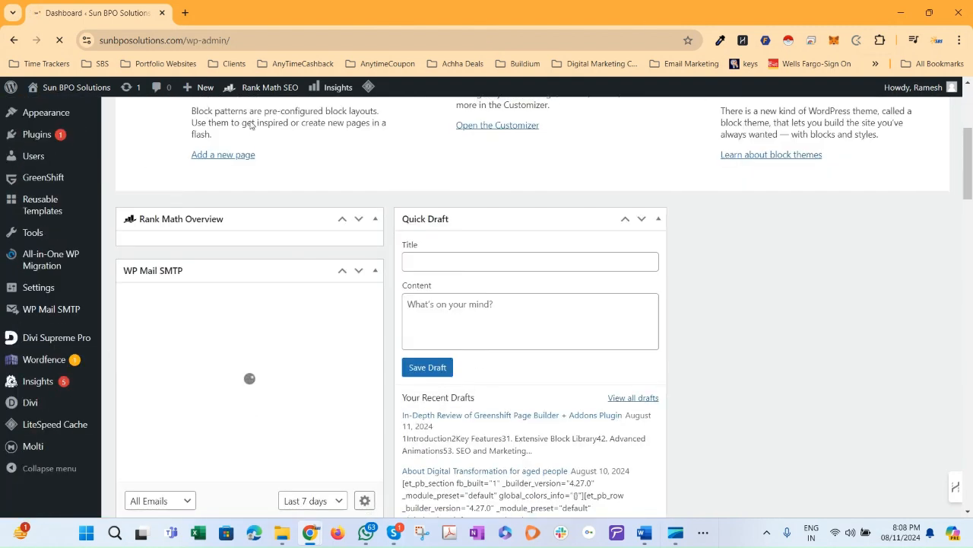
pyautogui.moveTo(42, 169)
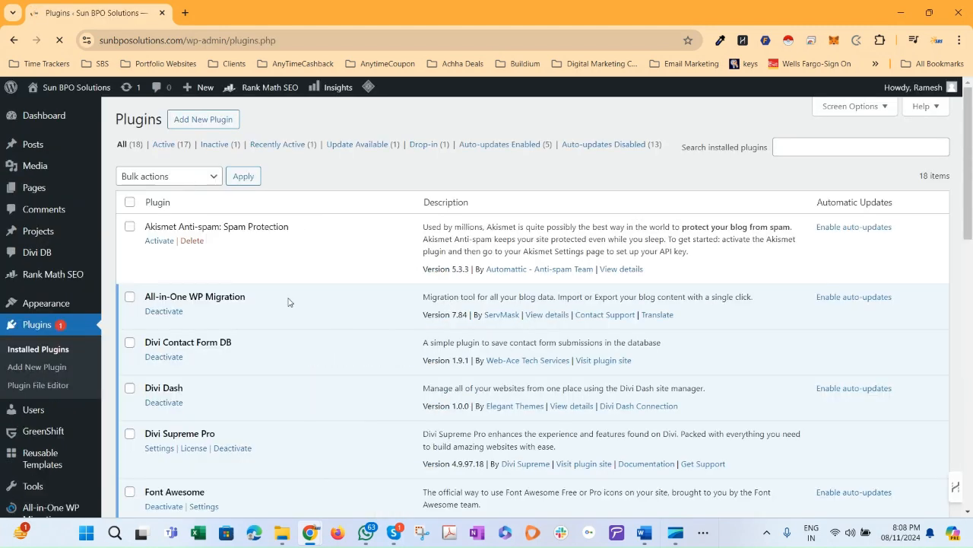
pyautogui.scroll(-4, 289, 301)
pyautogui.scroll(-4, 288, 302)
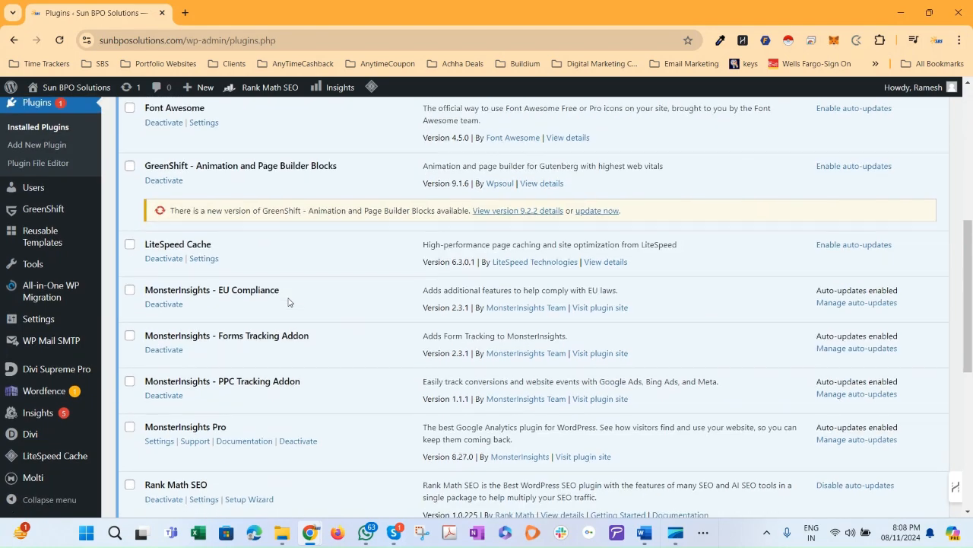
pyautogui.scroll(-2, 289, 302)
pyautogui.scroll(10, 289, 301)
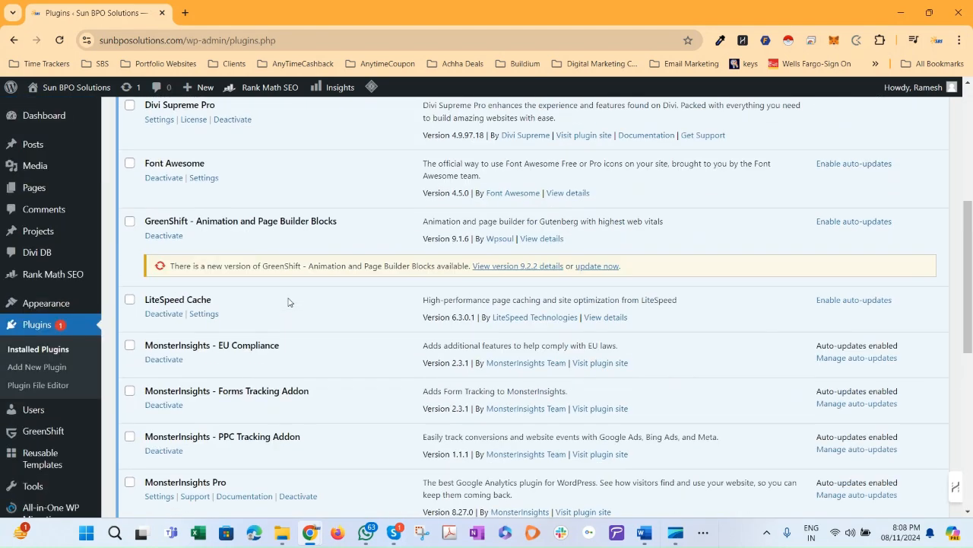
# - Find the published WP Spectra review in the list of all posts and view its live page
pyautogui.moveTo(48, 123)
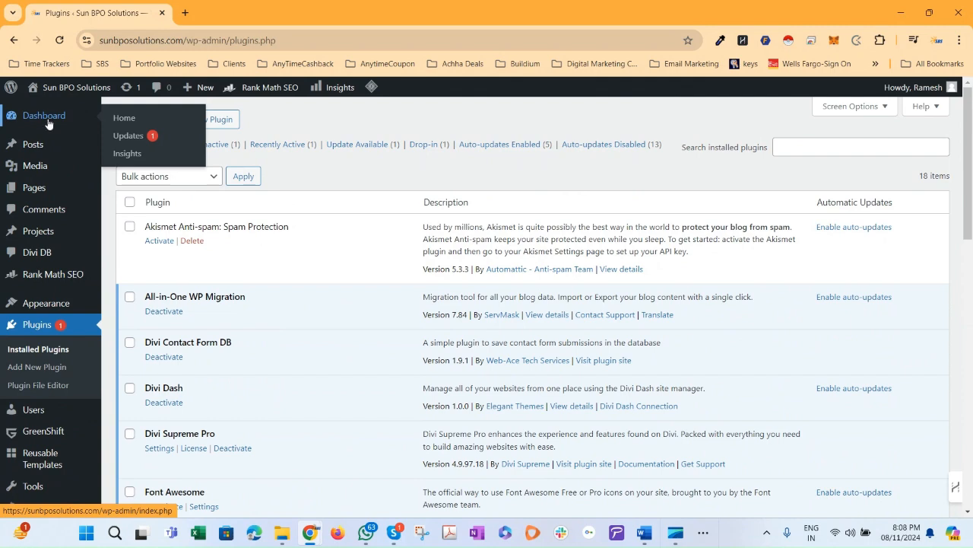
pyautogui.moveTo(46, 150)
pyautogui.click(115, 151)
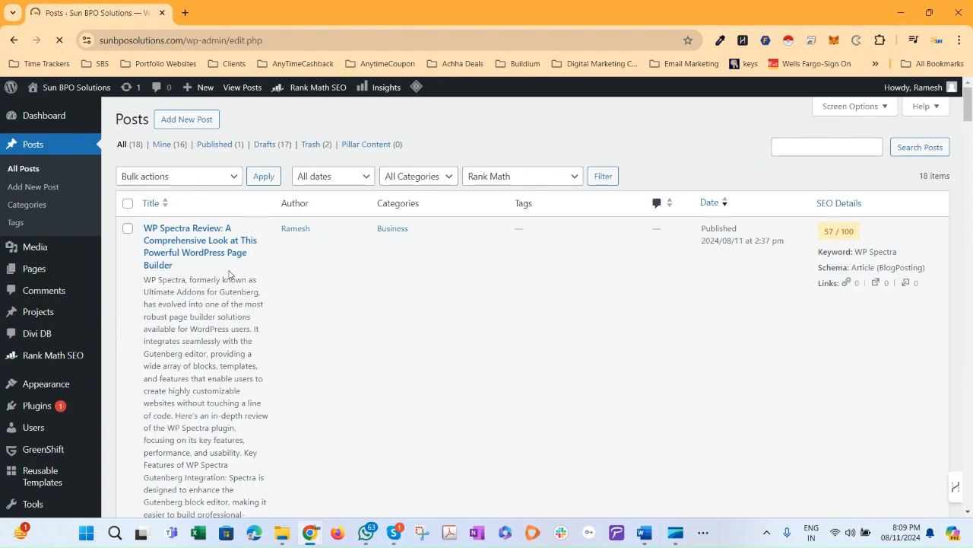
pyautogui.scroll(-3, 230, 274)
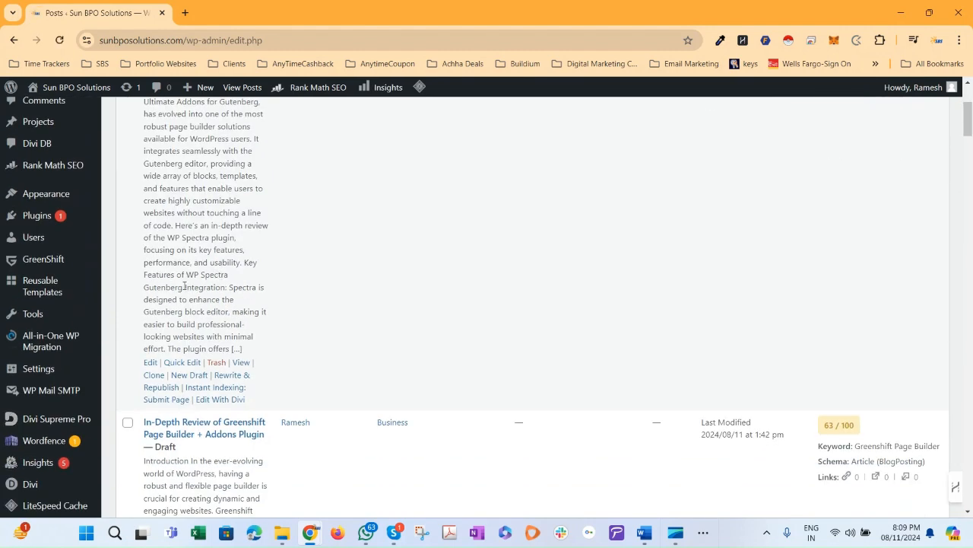
pyautogui.scroll(3, 157, 277)
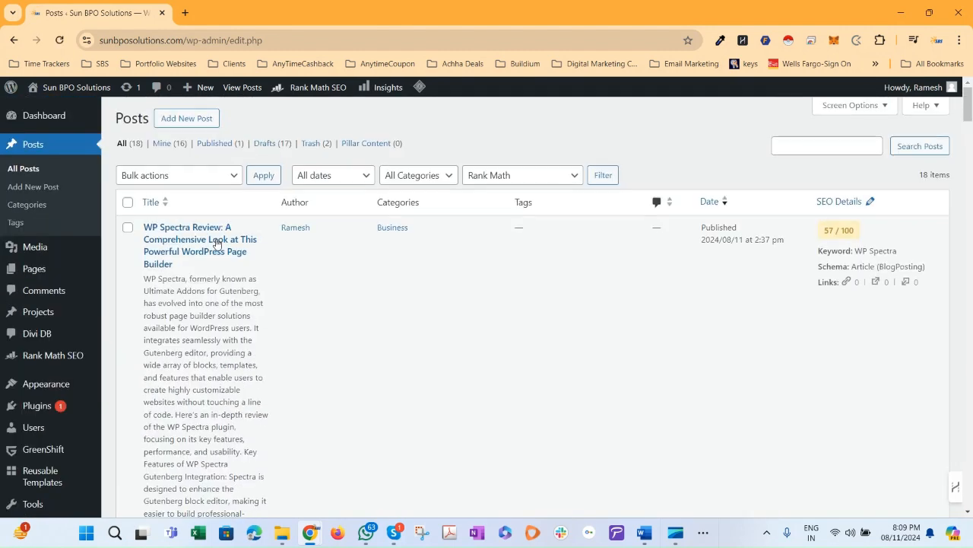
pyautogui.scroll(-5, 220, 245)
pyautogui.click(241, 237)
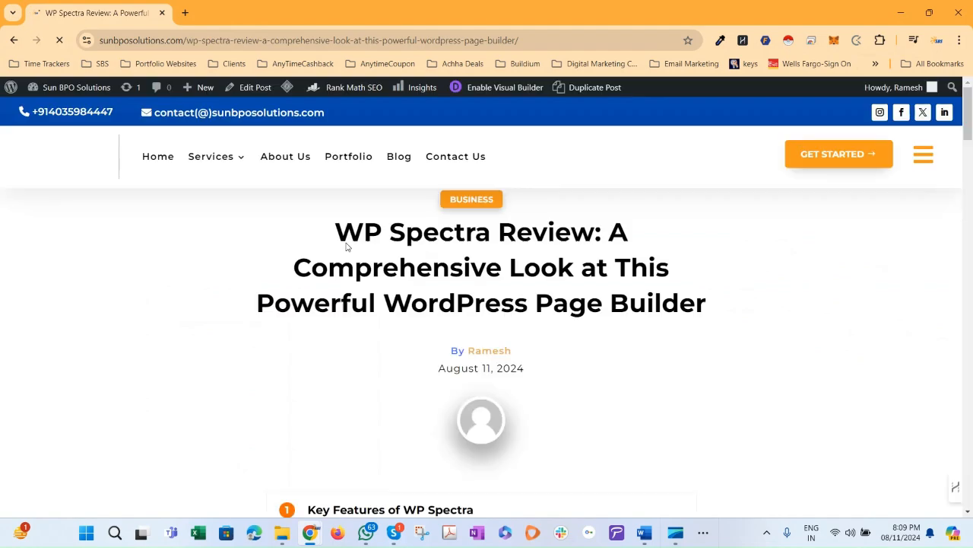
# - Look over the published WP Spectra review once more, from its title and table of contents through the article sections
pyautogui.scroll(-7, 515, 330)
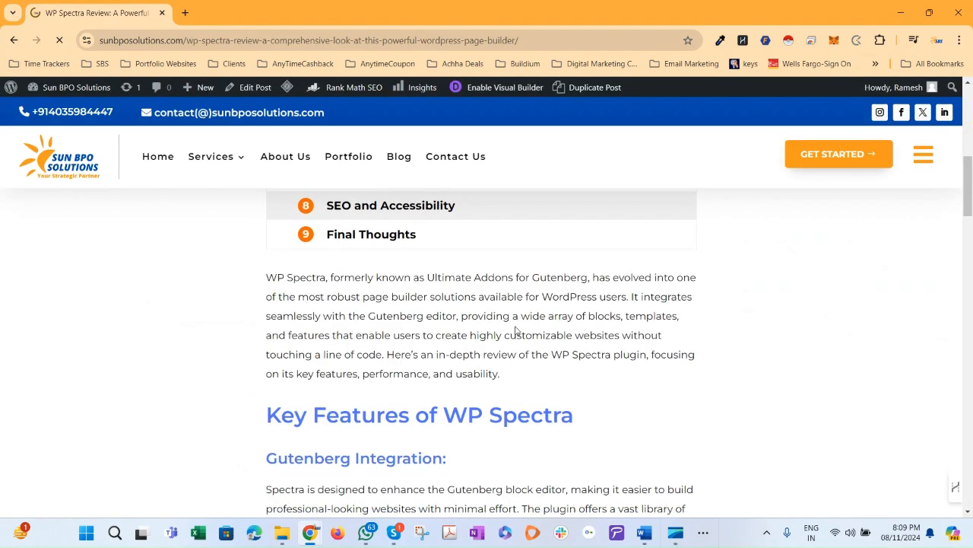
pyautogui.scroll(-4, 516, 330)
pyautogui.scroll(12, 516, 328)
pyautogui.scroll(-12, 516, 329)
pyautogui.scroll(12, 512, 335)
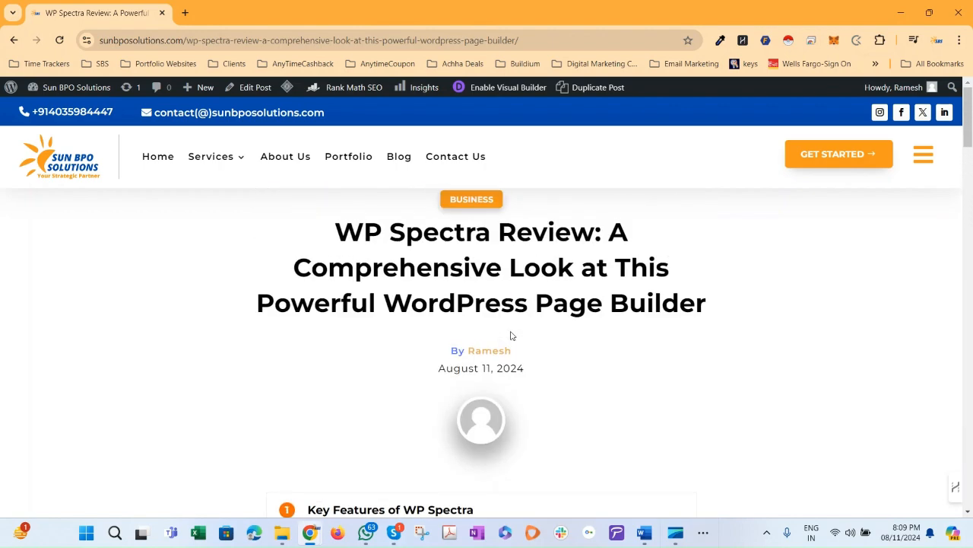
pyautogui.moveTo(76, 103)
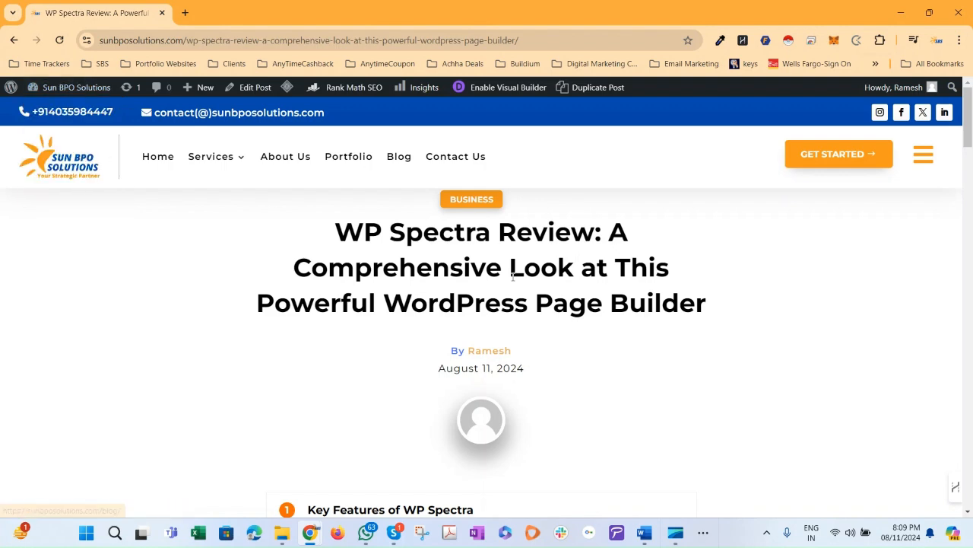
pyautogui.scroll(-8, 510, 279)
pyautogui.scroll(-7, 507, 279)
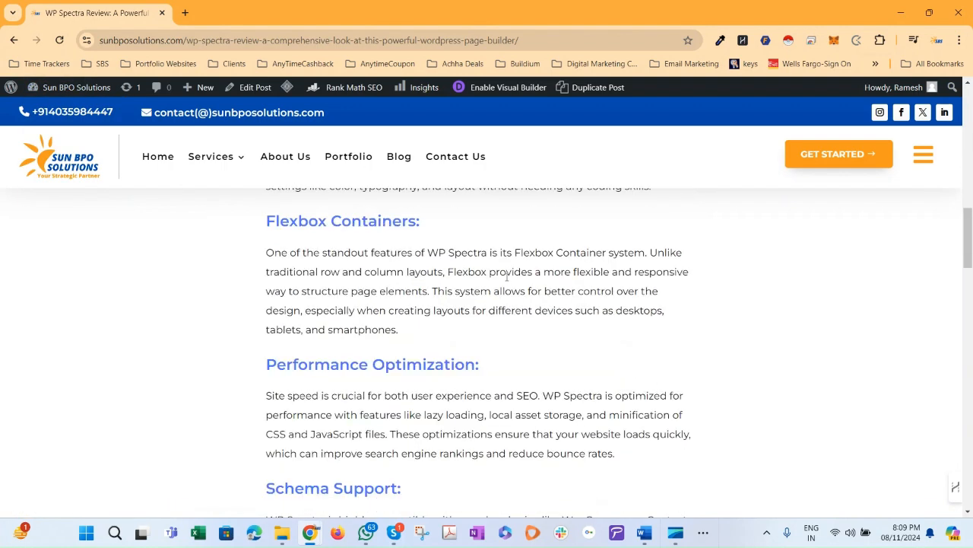
pyautogui.scroll(-7, 507, 280)
pyautogui.scroll(10, 507, 281)
pyautogui.scroll(10, 507, 281)
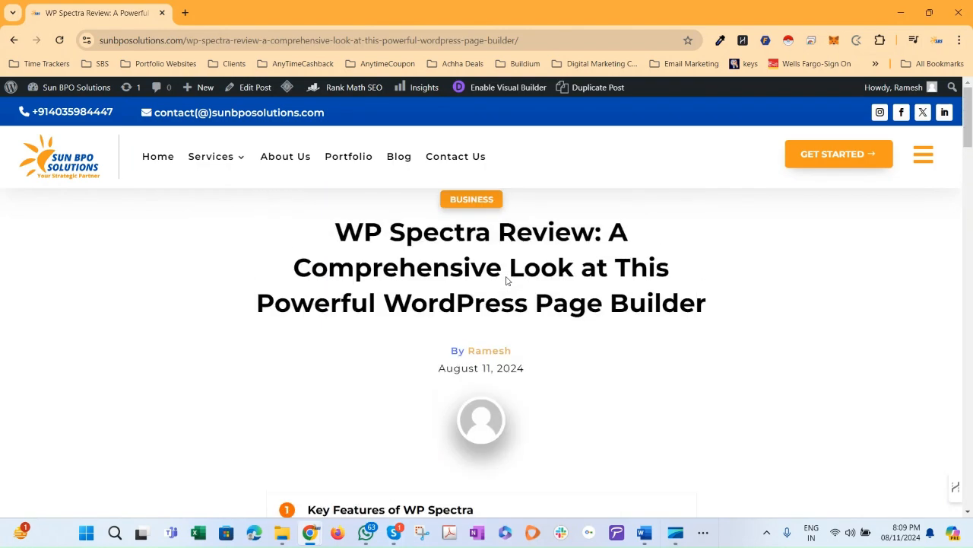